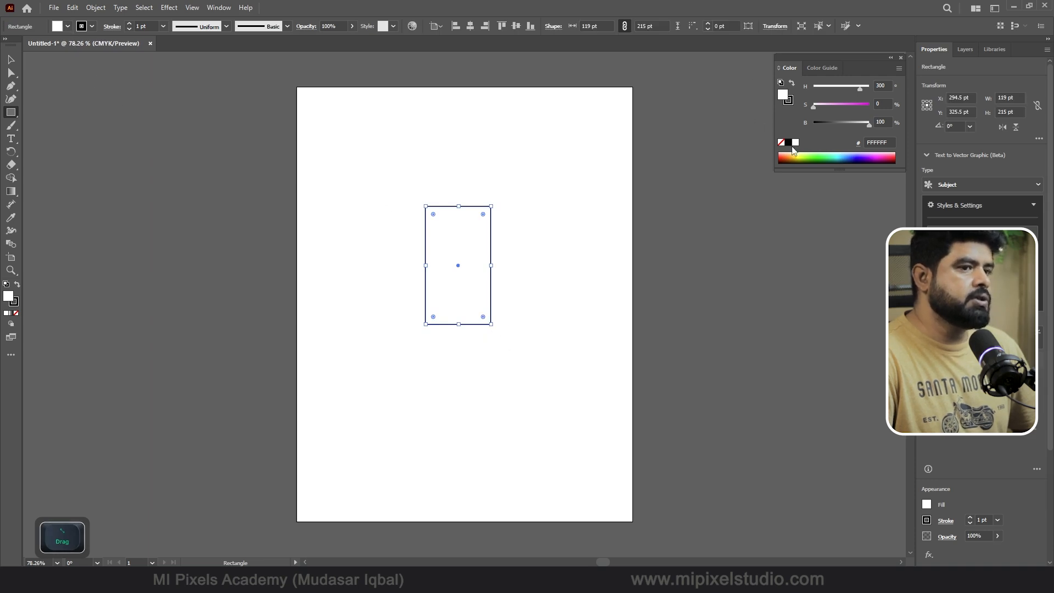
Fill the rectangle with bright green (00E713) and activate the Rotate tool
click(815, 156)
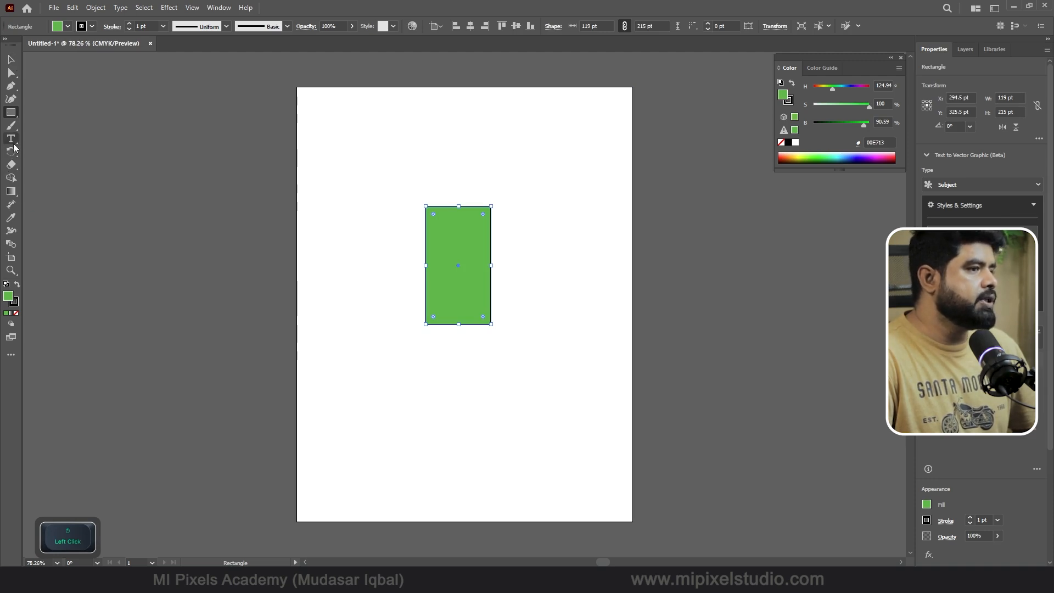
click(12, 154)
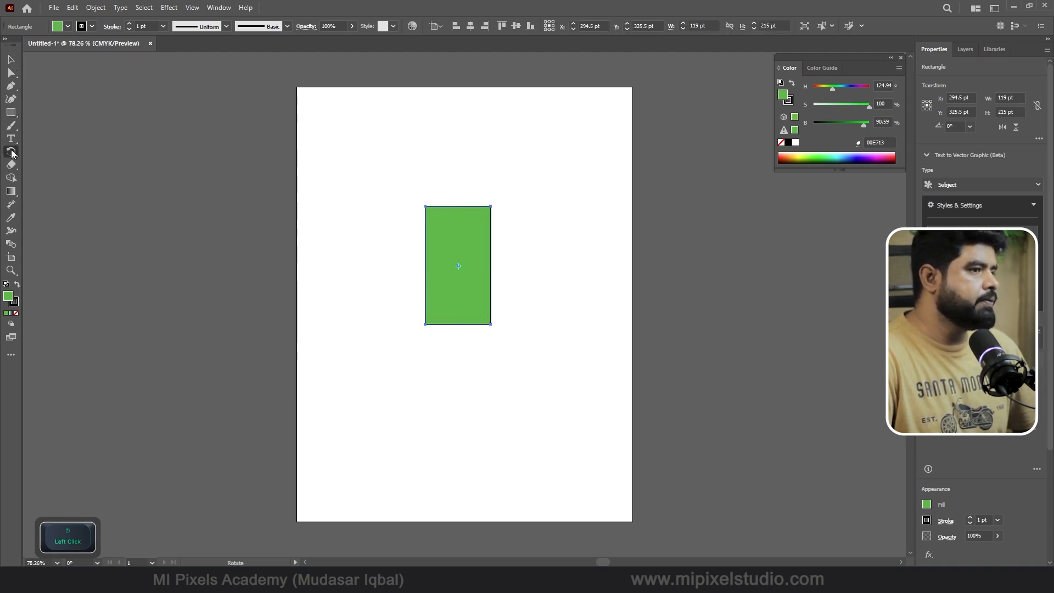
click(16, 153)
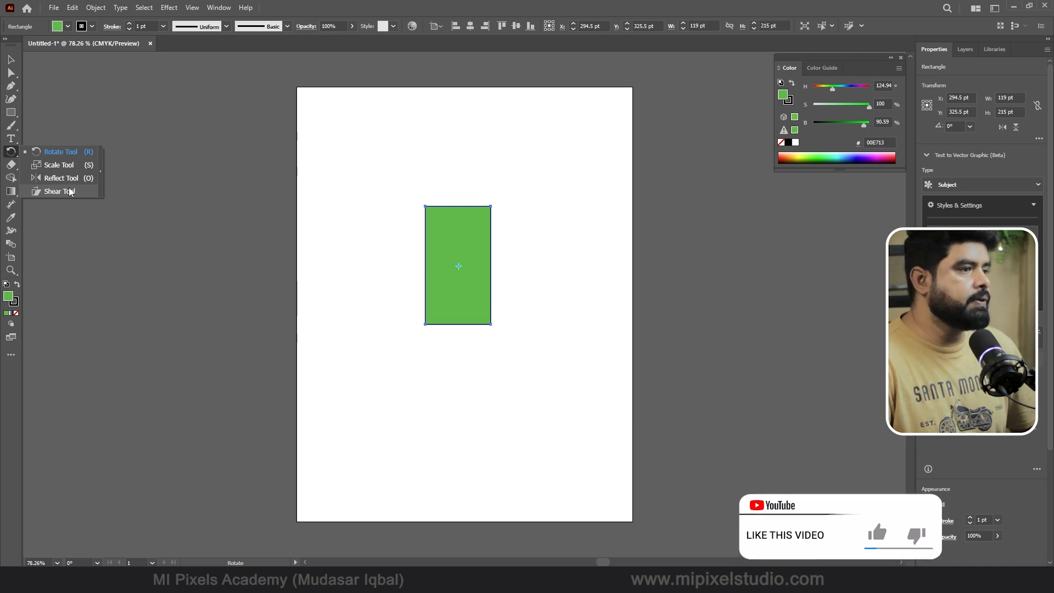
click(64, 152)
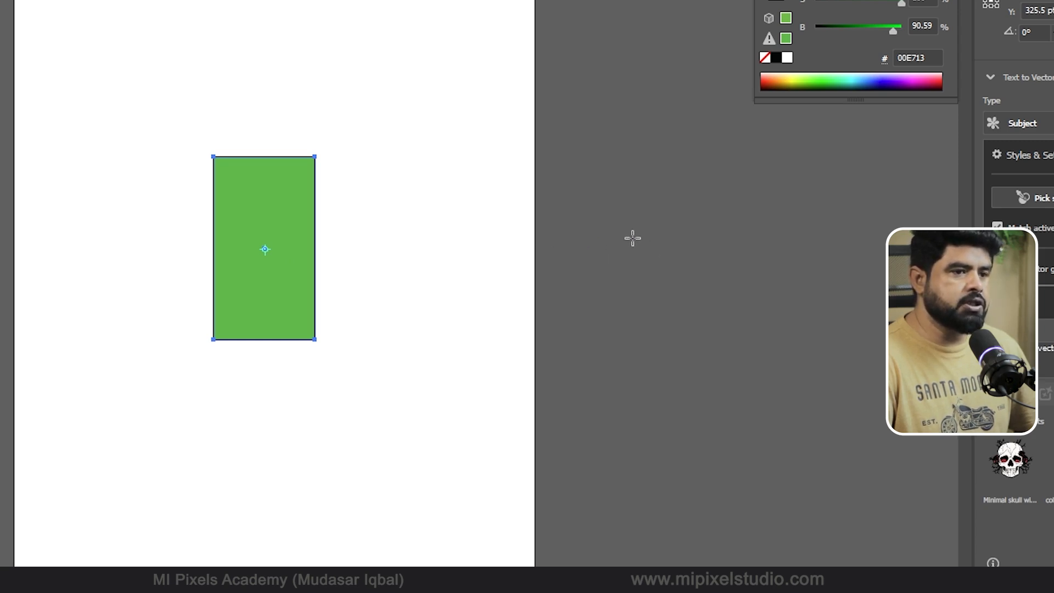
Try rotating the green rectangle about pivot points placed outside it, one beside the artboard and one just below the shape
key(v)
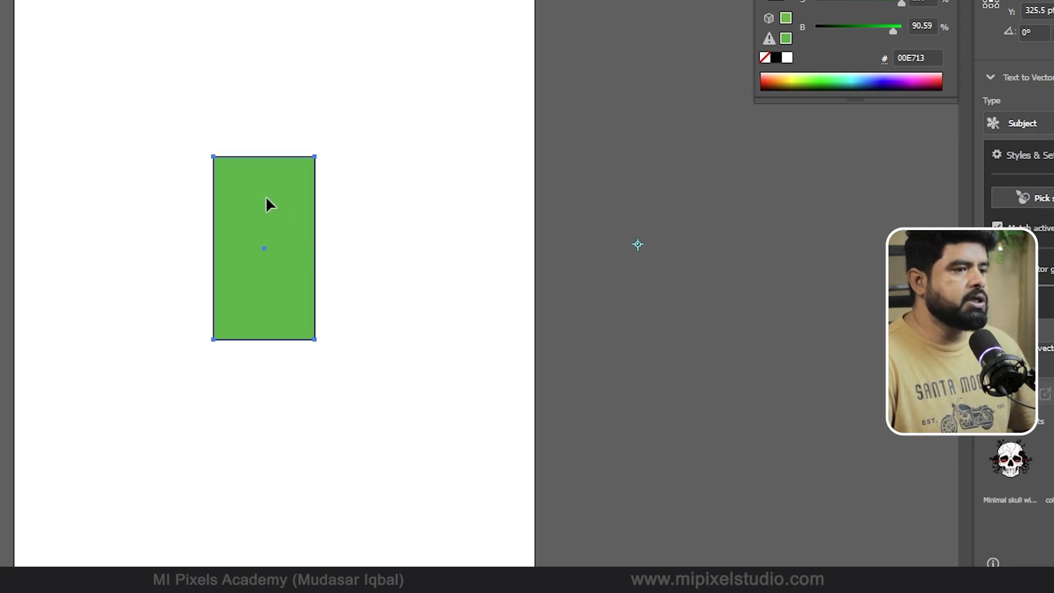
drag(265, 203, 600, 244)
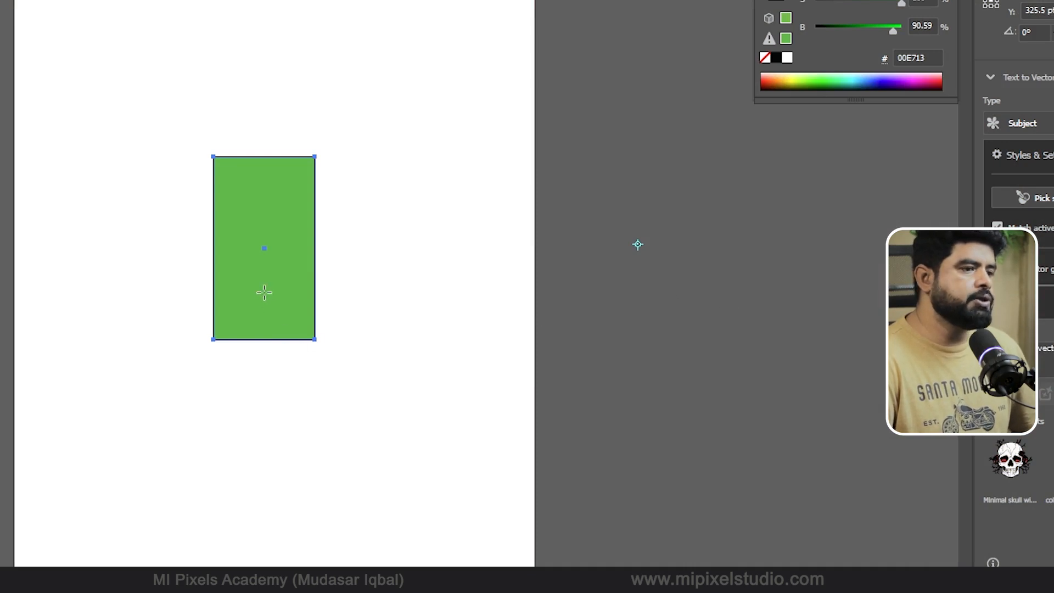
click(265, 380)
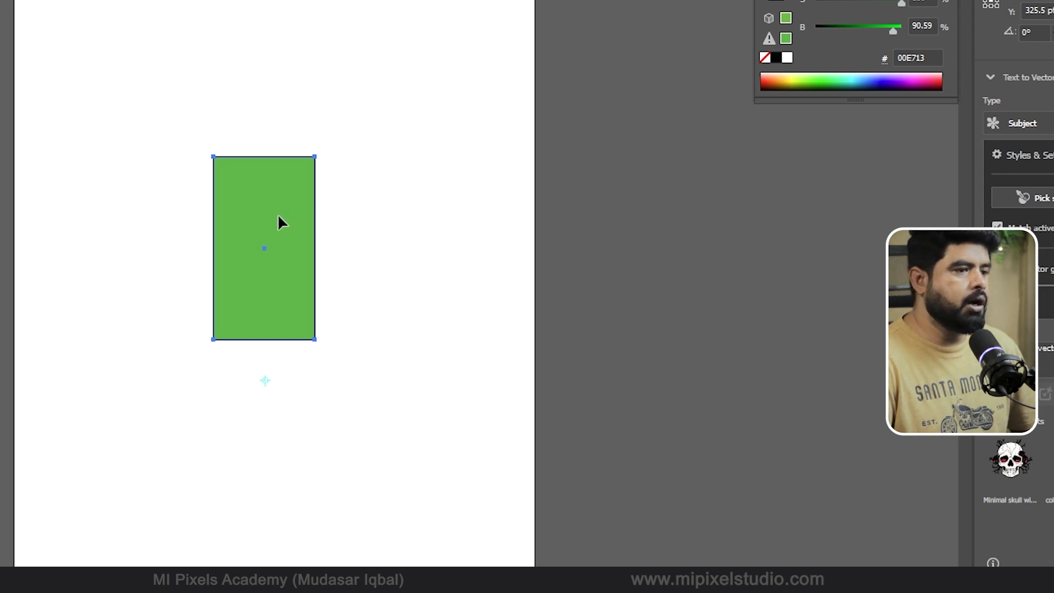
drag(279, 220, 250, 295)
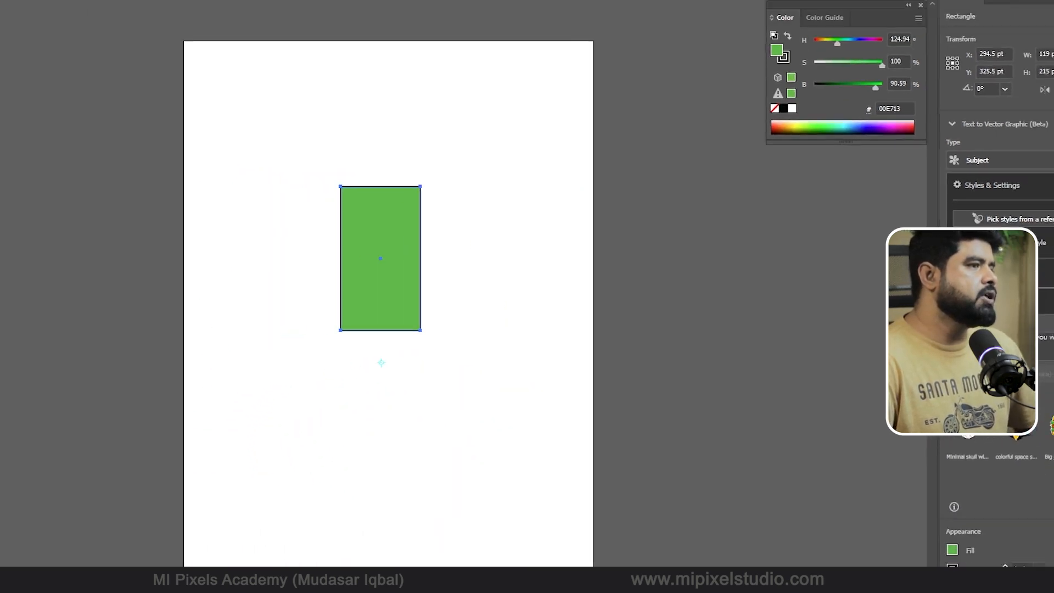
Delete the green rectangle from the artboard
click(11, 59)
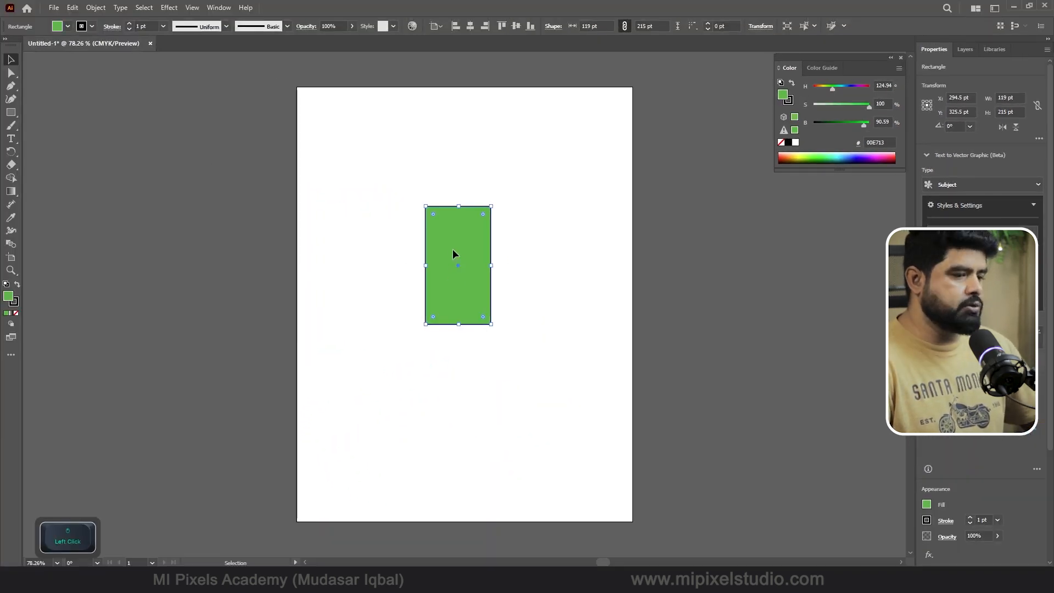
key(Delete)
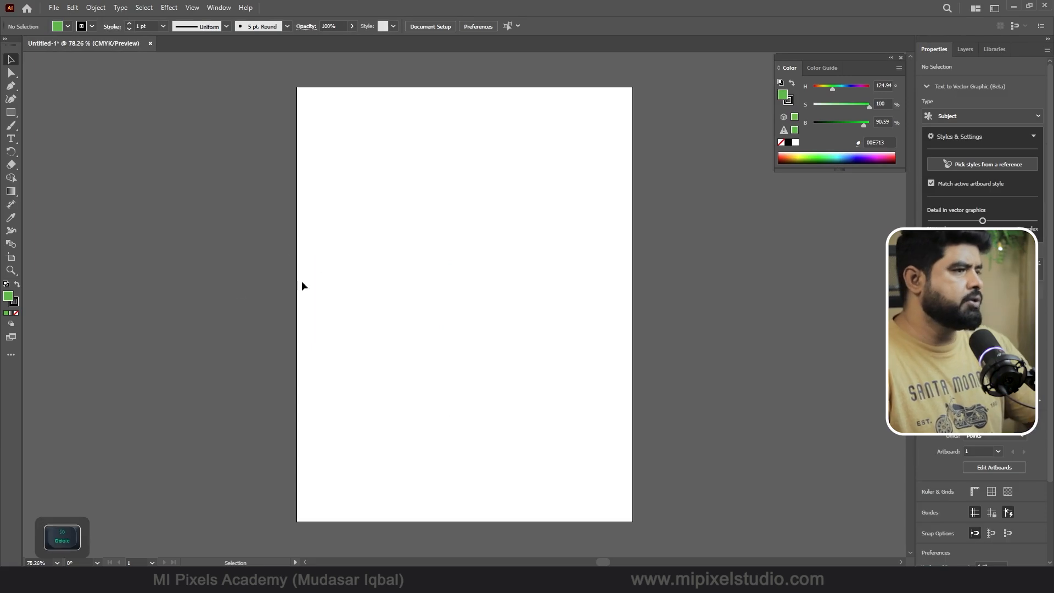
click(11, 153)
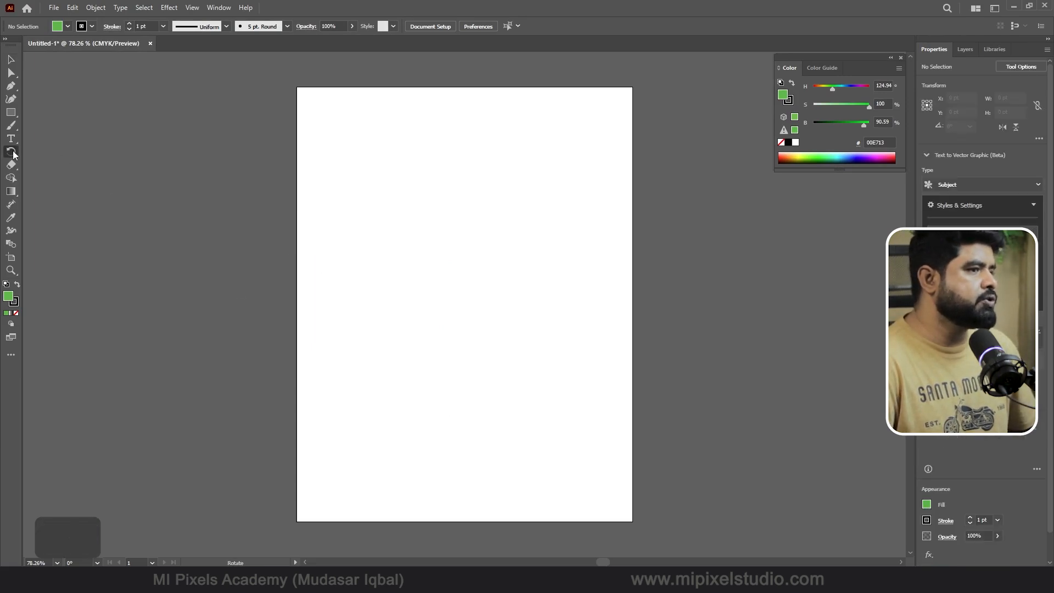
Draw a narrow vertical ellipse about 45 pt wide and 171 pt high in the upper middle of the artboard
click(11, 113)
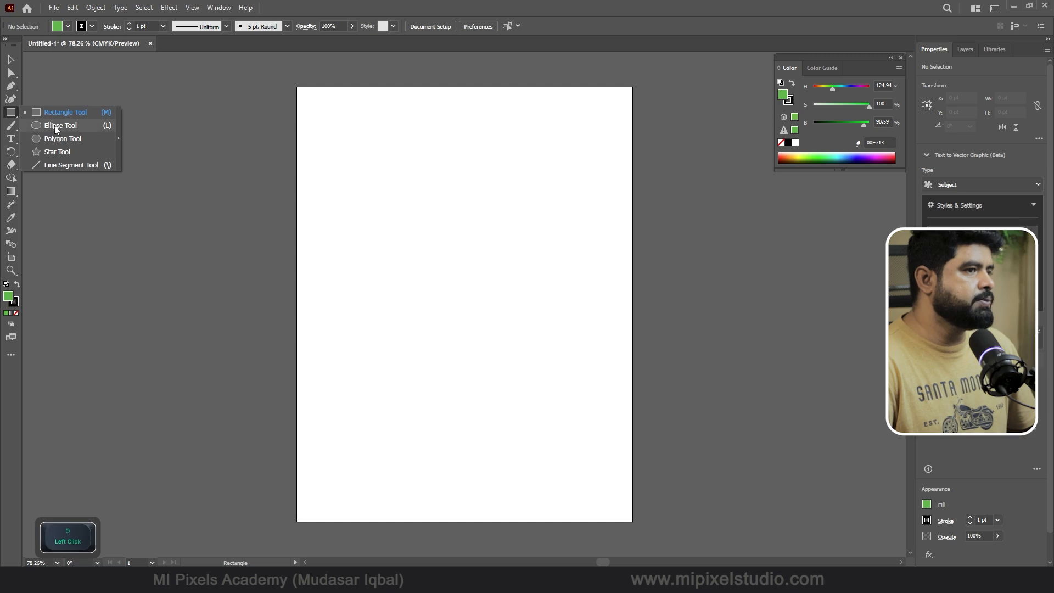
click(56, 126)
drag(439, 200, 464, 296)
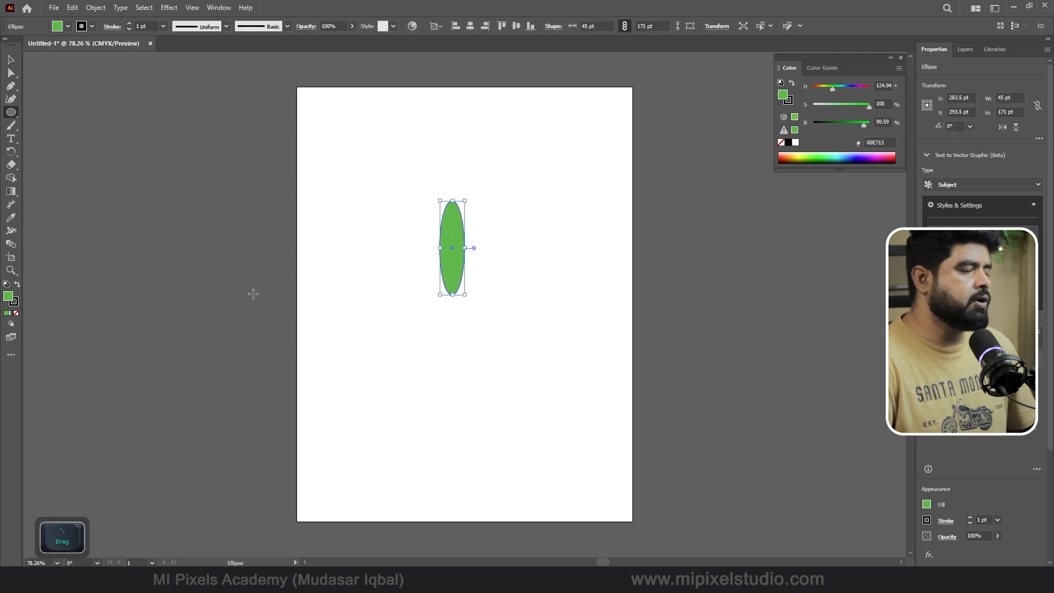
Fill the ellipse with the yellow swatch (FFF200) and set its stroke to none
click(66, 28)
click(45, 45)
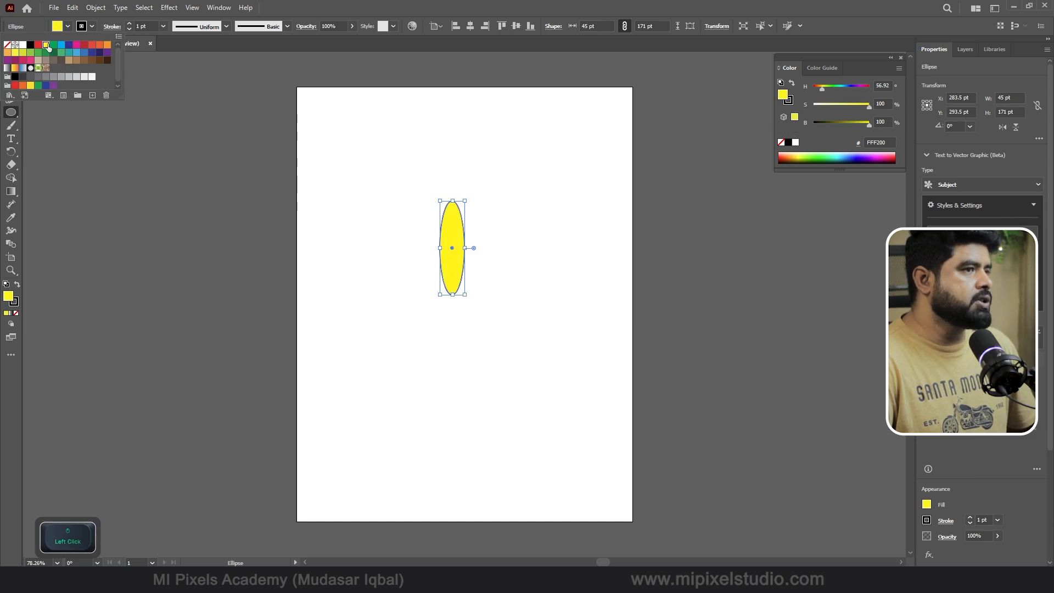
click(91, 28)
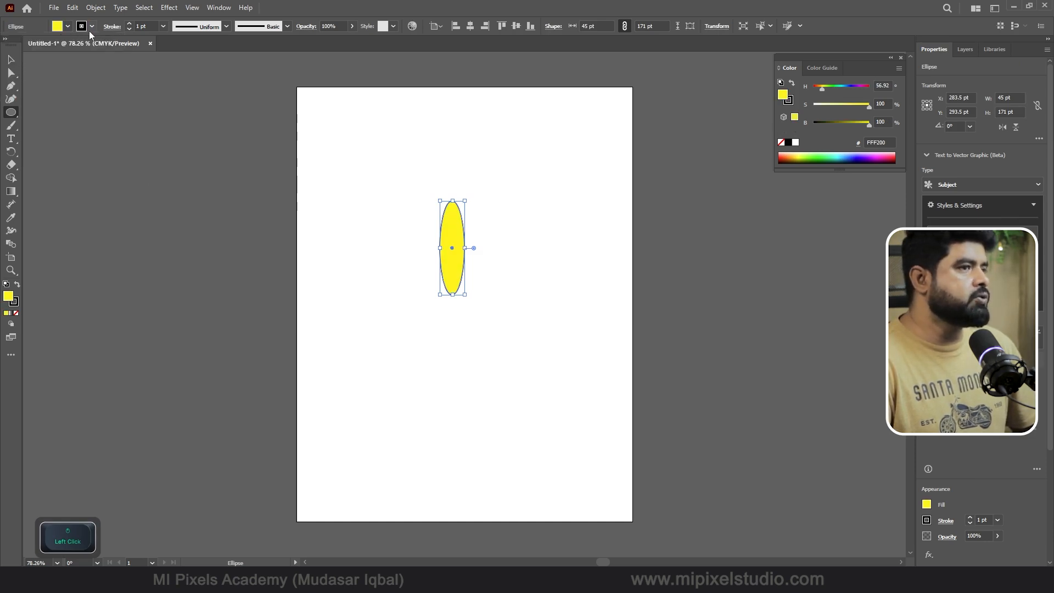
click(90, 28)
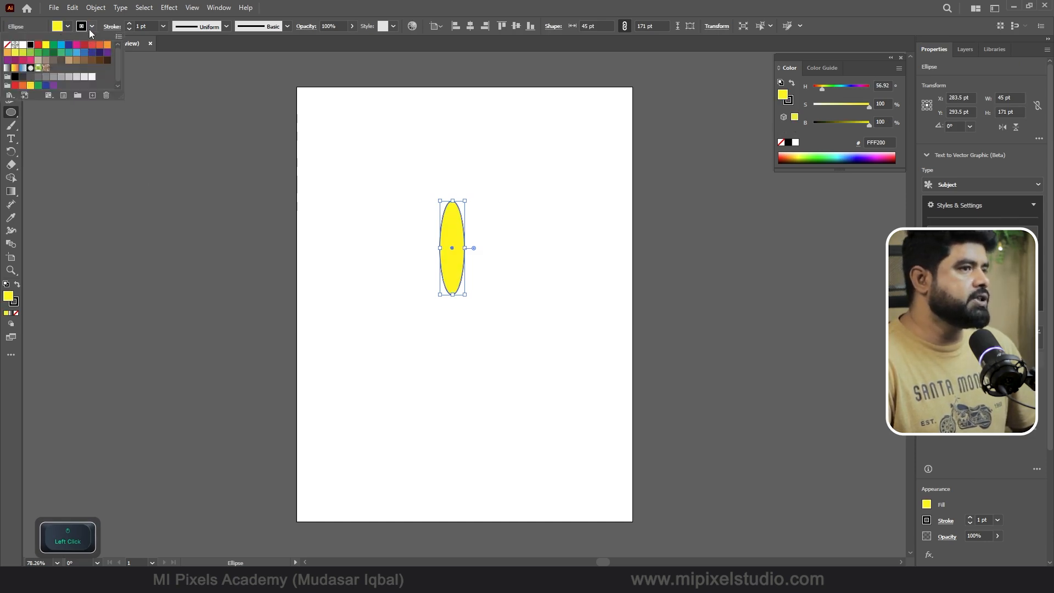
click(7, 46)
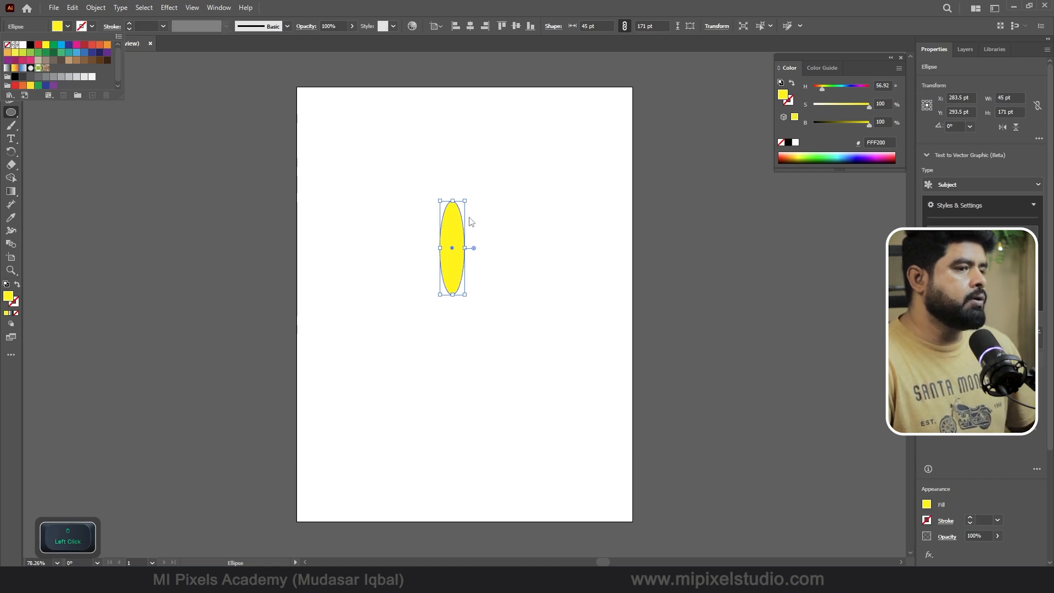
click(499, 10)
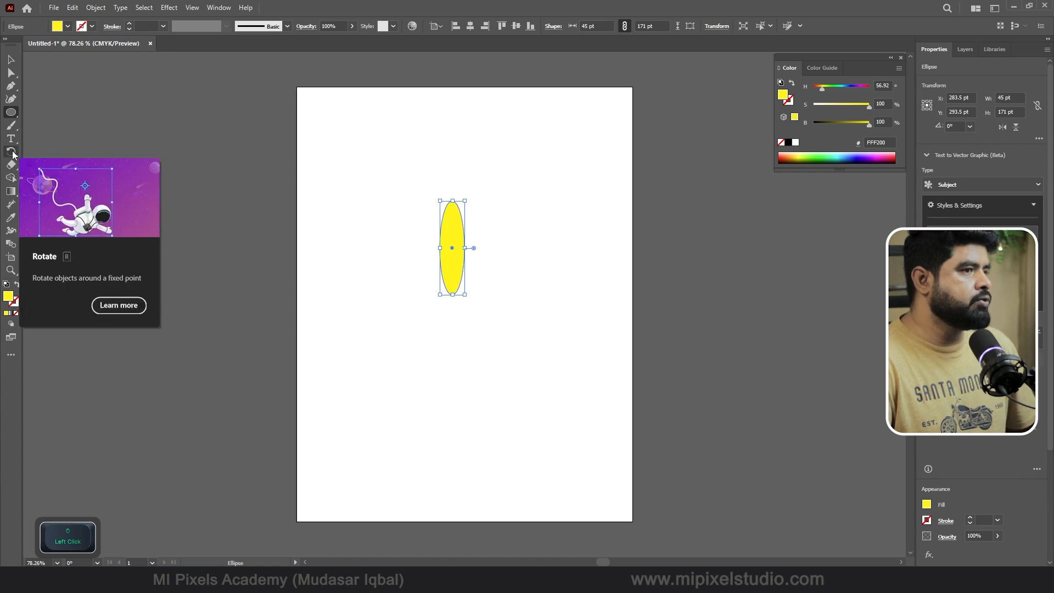
Place the rotation pivot just below the ellipse and rotate a copy of it about 32° clockwise
click(12, 152)
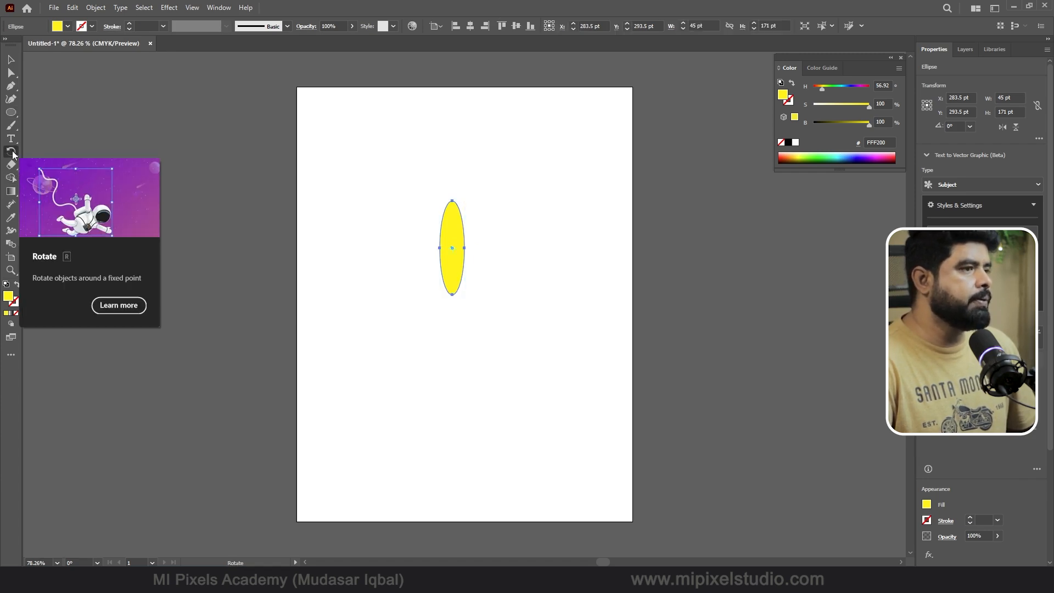
scroll(458, 305, up, 1)
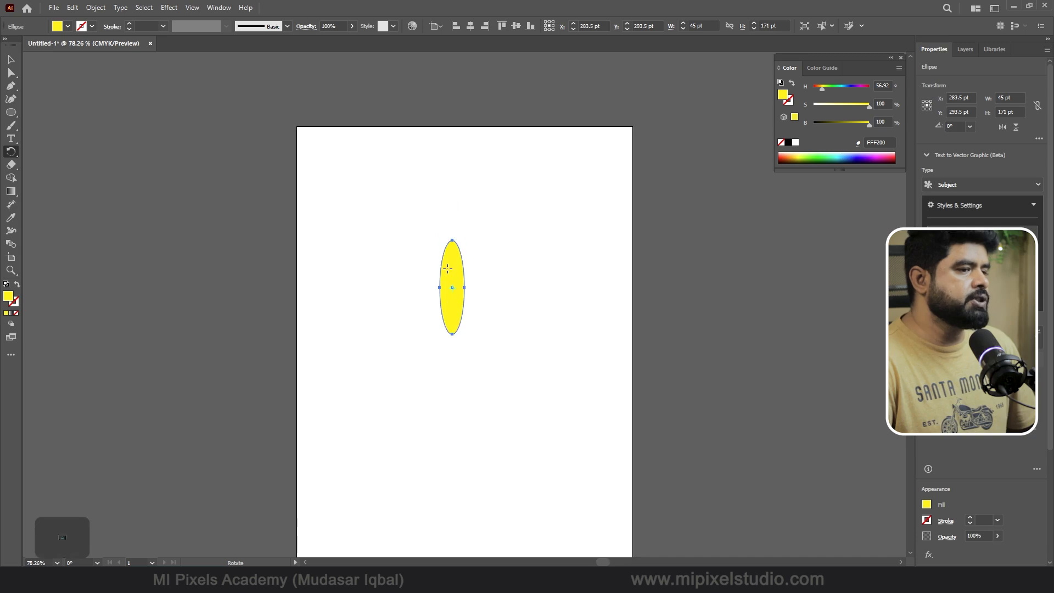
alt+scroll(453, 296, up, 5)
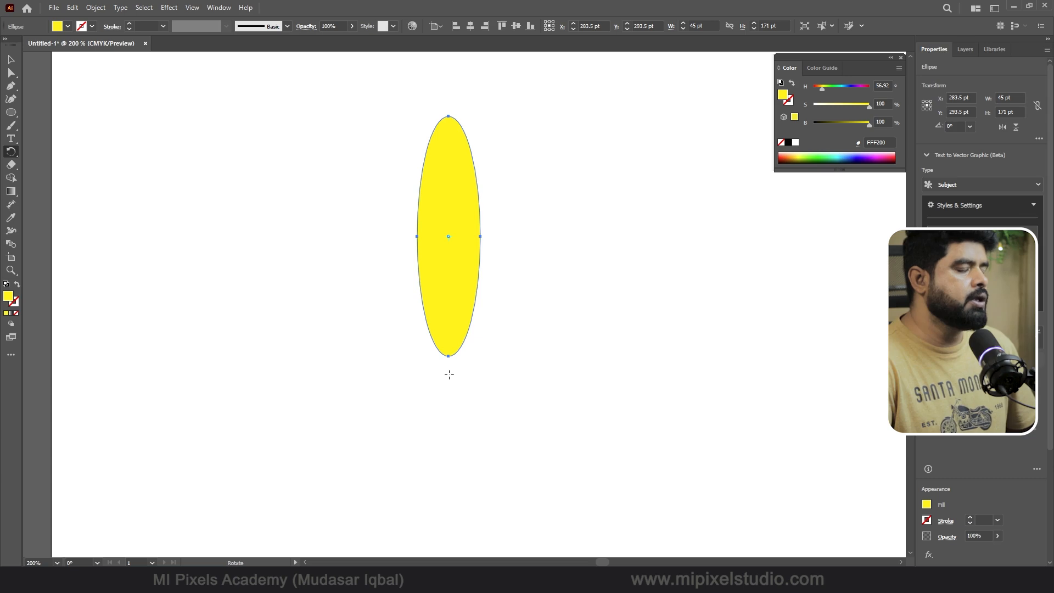
click(449, 374)
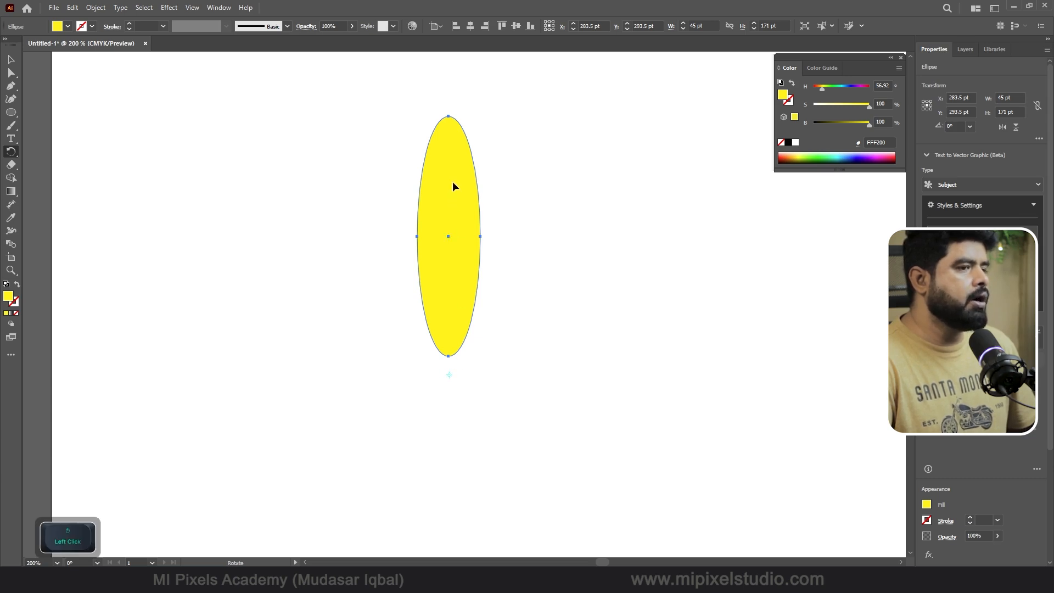
drag(453, 187, 531, 254)
Repeat the rotated-copy transformation until yellow petals fill the full circle around the pivot
key(ctrl)
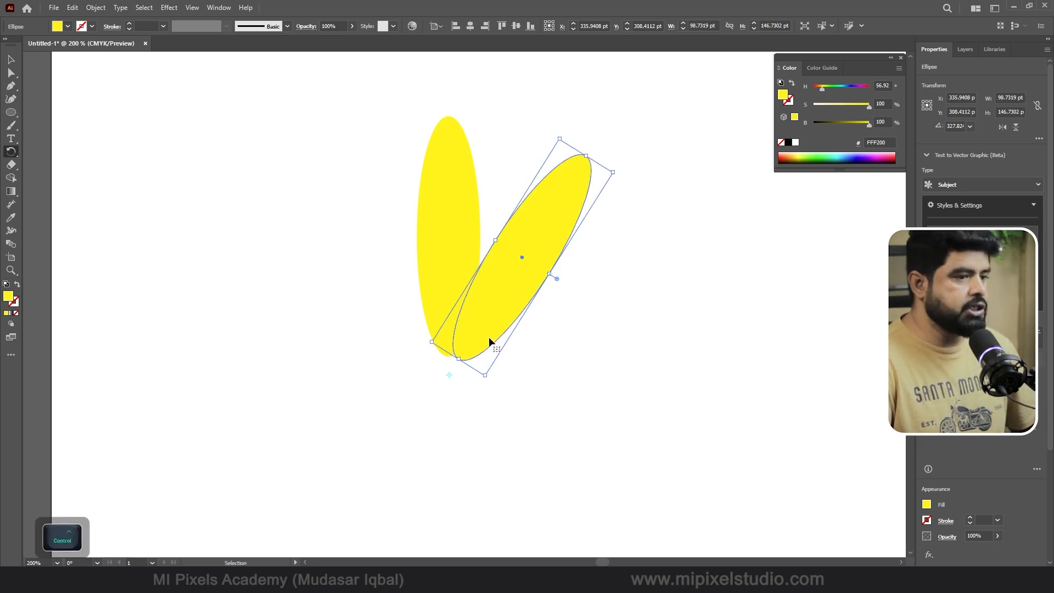
key(ctrl+d)
key(ctrl+d)
key(ctrl+d)
key(ctrl+d)
key(ctrl+d)
key(ctrl+d)
key(ctrl+d)
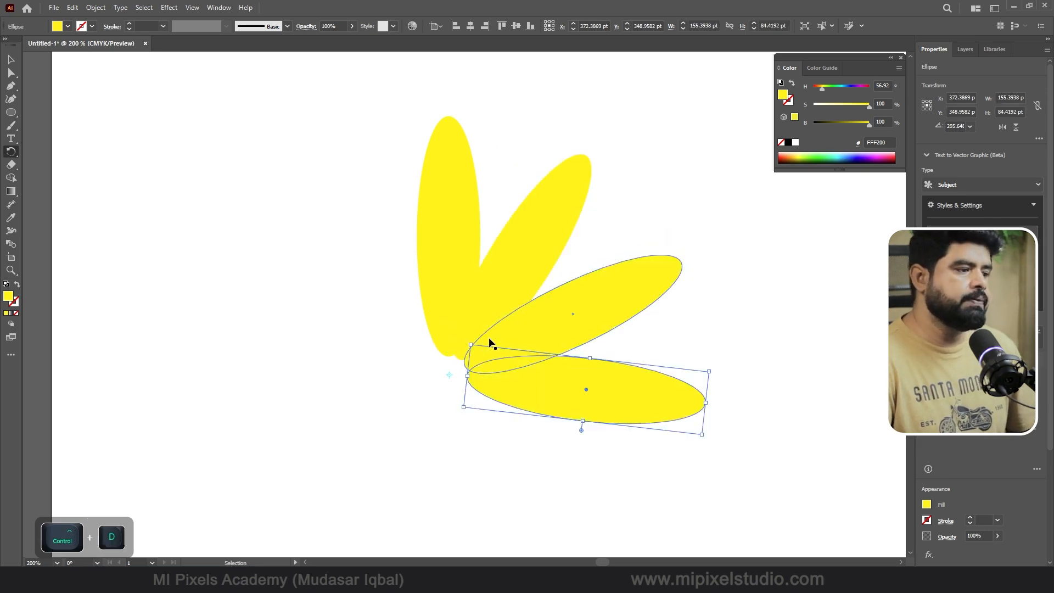
key(ctrl+d)
key(ctrl+d)
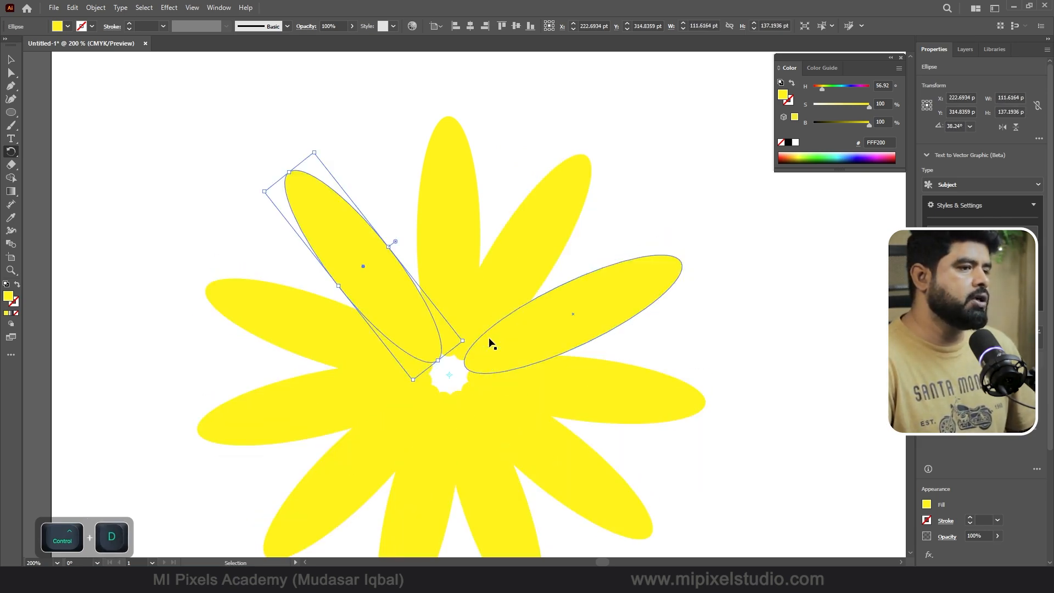
key(r)
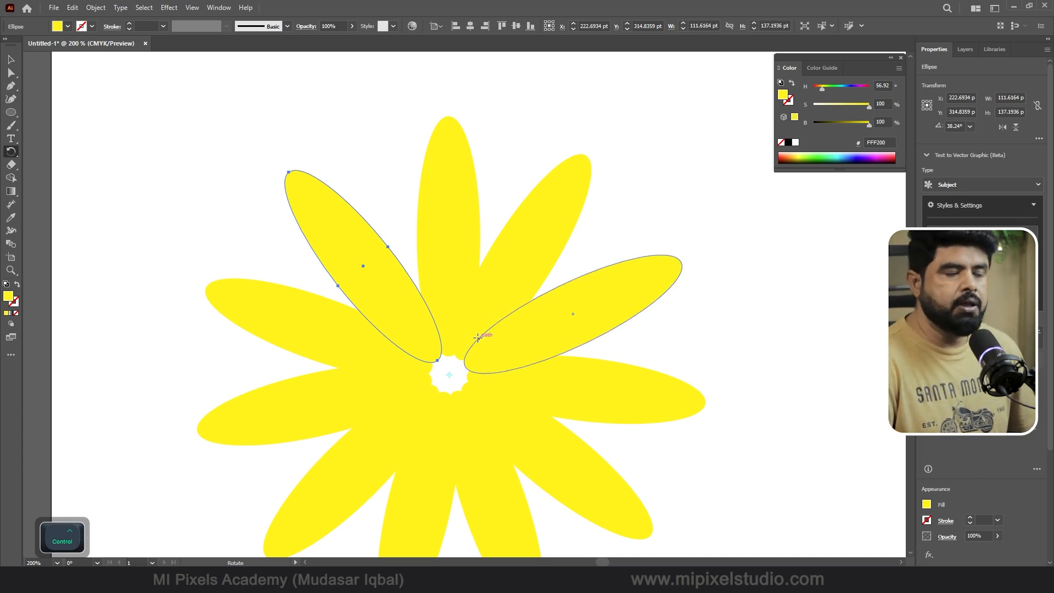
key(ctrl)
key(ctrl+d)
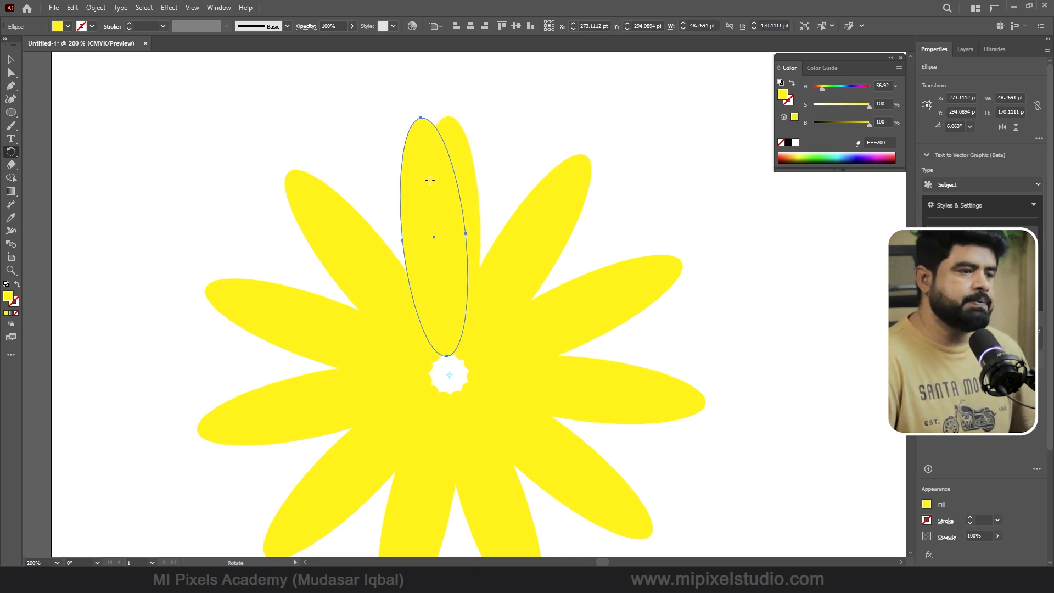
Undo the repeated petals and the first rotated copy, back to the single upright ellipse
key(ctrl+z)
key(ctrl+z)
key(ctrl+z)
key(ctrl+z)
key(ctrl+z)
key(ctrl+z)
key(ctrl+z)
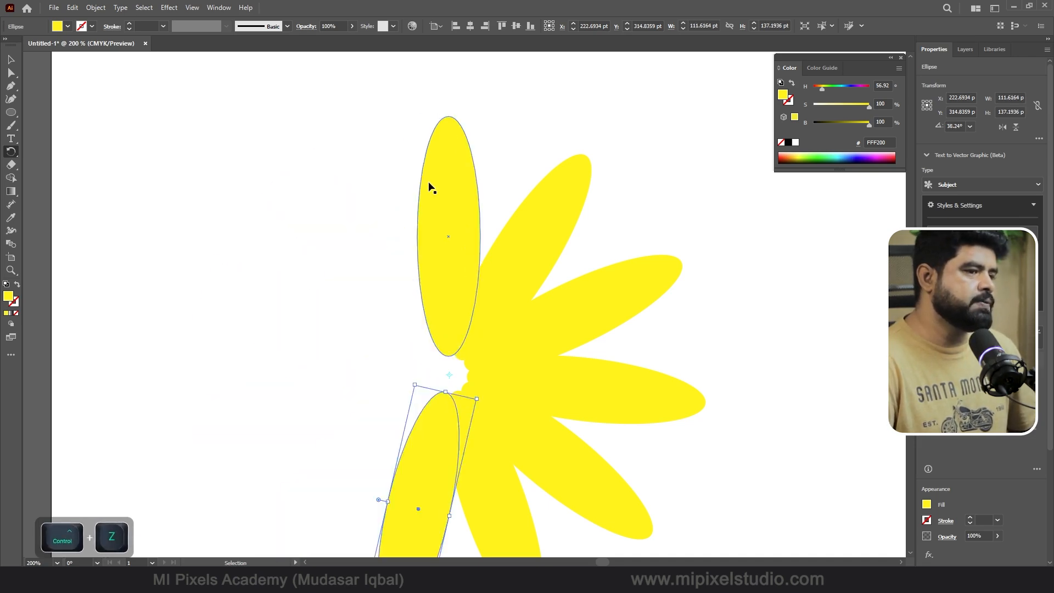
key(ctrl+z)
key(ctrl+z)
key(ctrl+z)
key(ctrl+z)
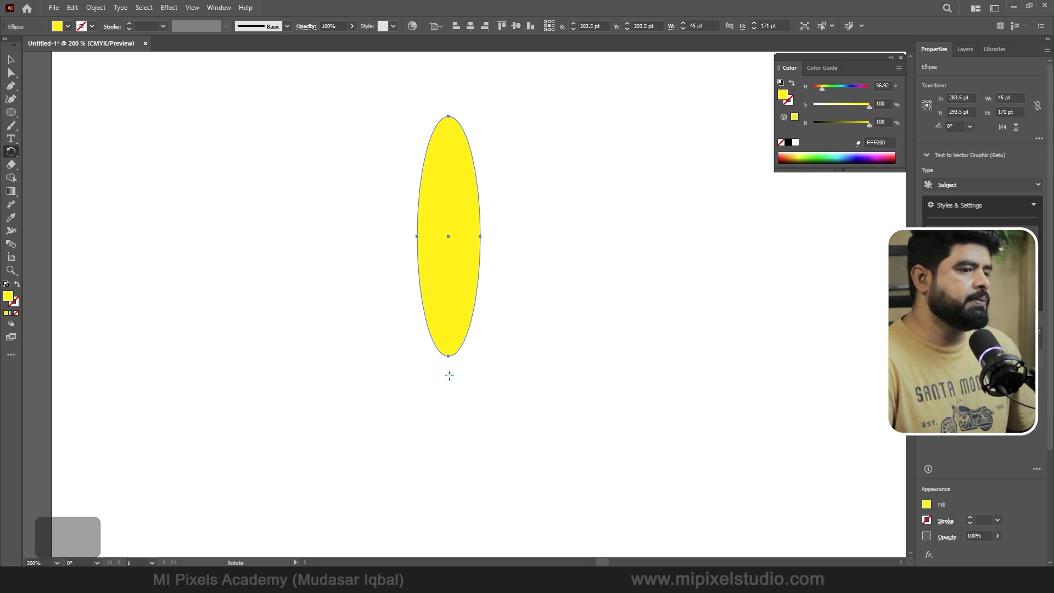
Rotate a copy of the ellipse about 38° clockwise around the point just below it and repeat the transformation around the circle
drag(465, 221, 565, 259)
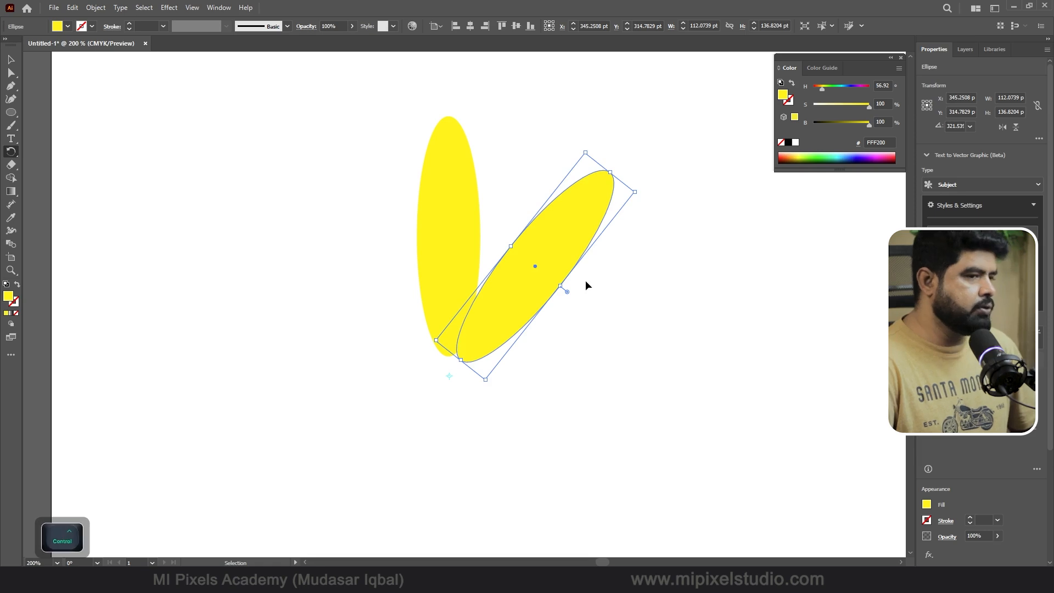
key(ctrl+d)
key(ctrl+d)
key(ctrl+d)
key(ctrl+d)
key(ctrl+d)
key(ctrl+d)
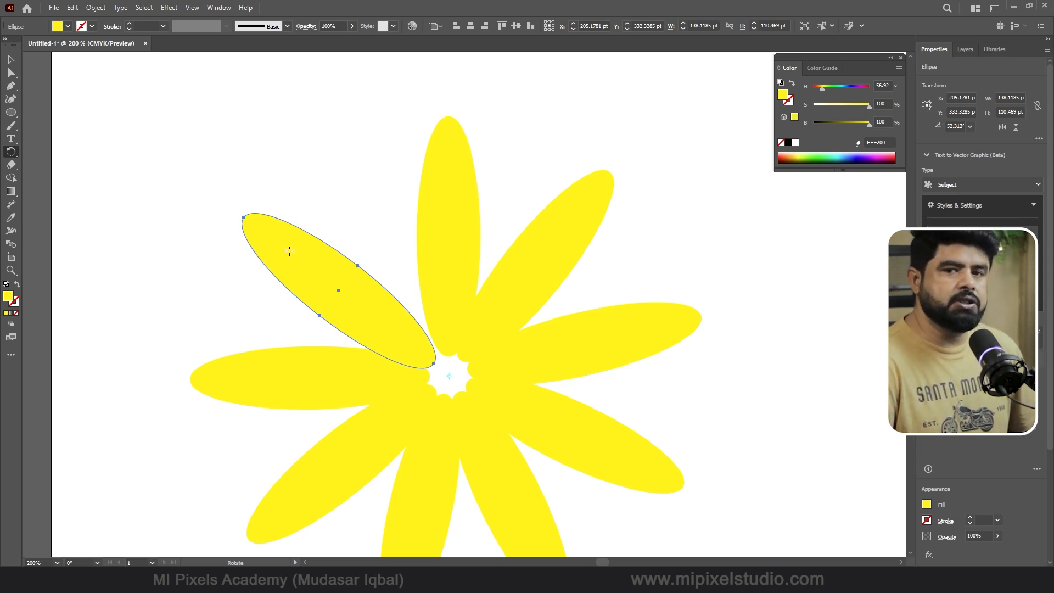
key(ctrl+d)
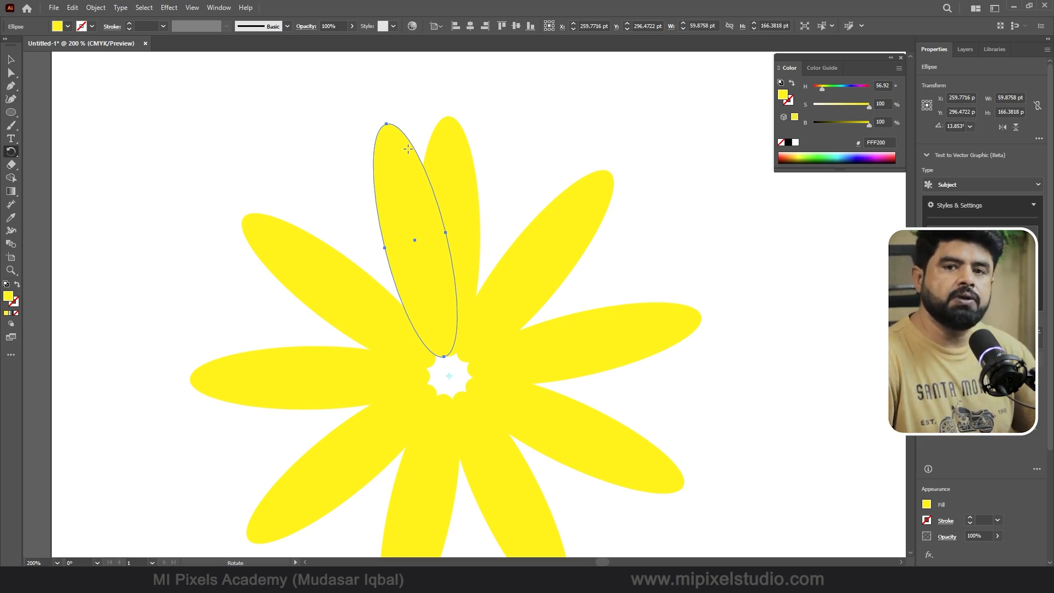
Undo every rotated copy made at the wider petal spacing
key(ctrl+z)
key(ctrl+z)
key(ctrl+z)
key(ctrl+z)
key(ctrl+z)
key(ctrl+z)
key(ctrl+z)
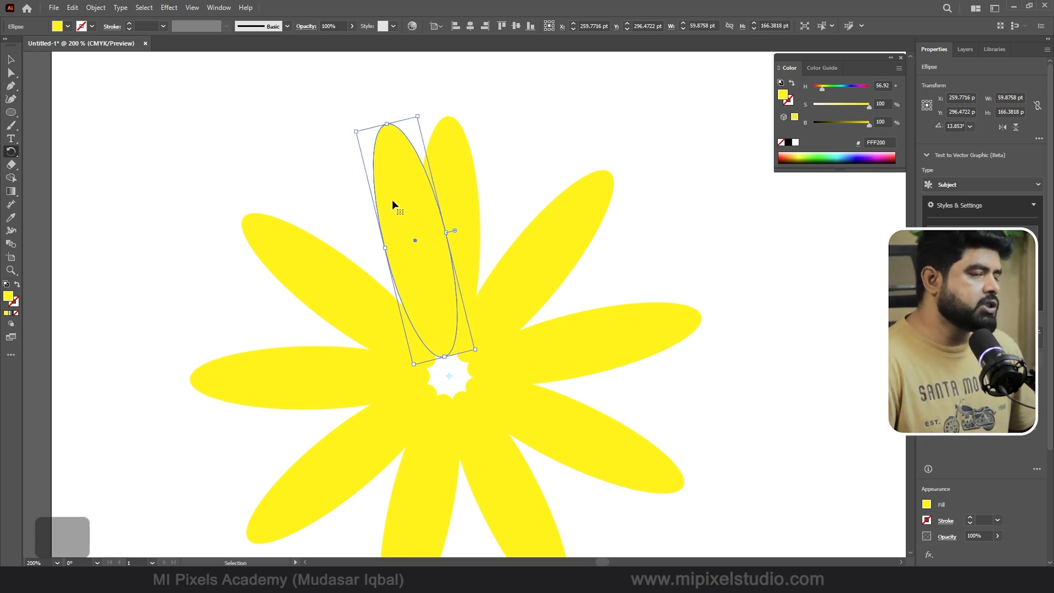
key(ctrl+z)
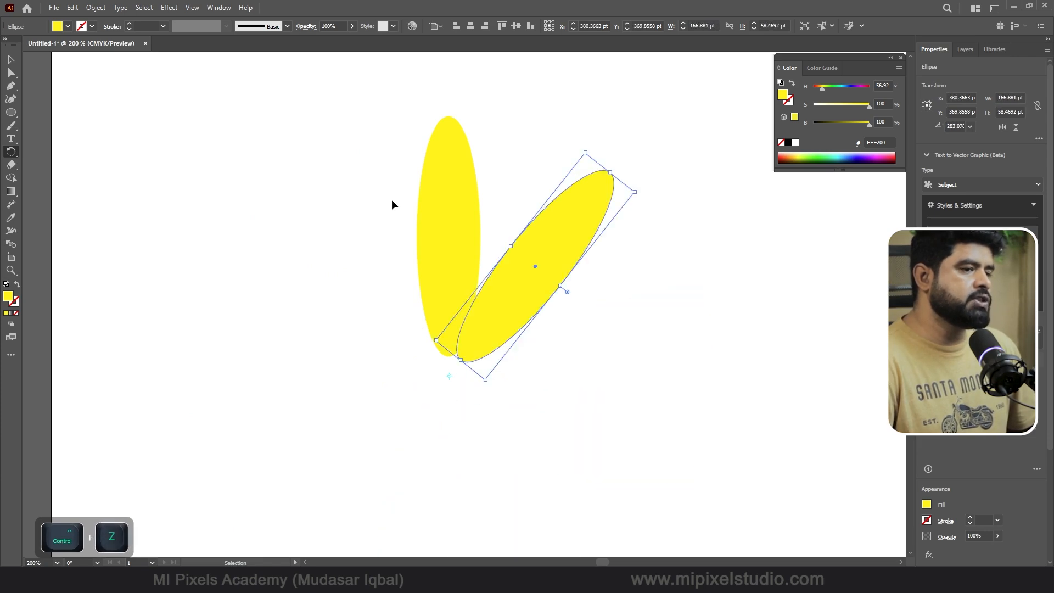
key(ctrl+z)
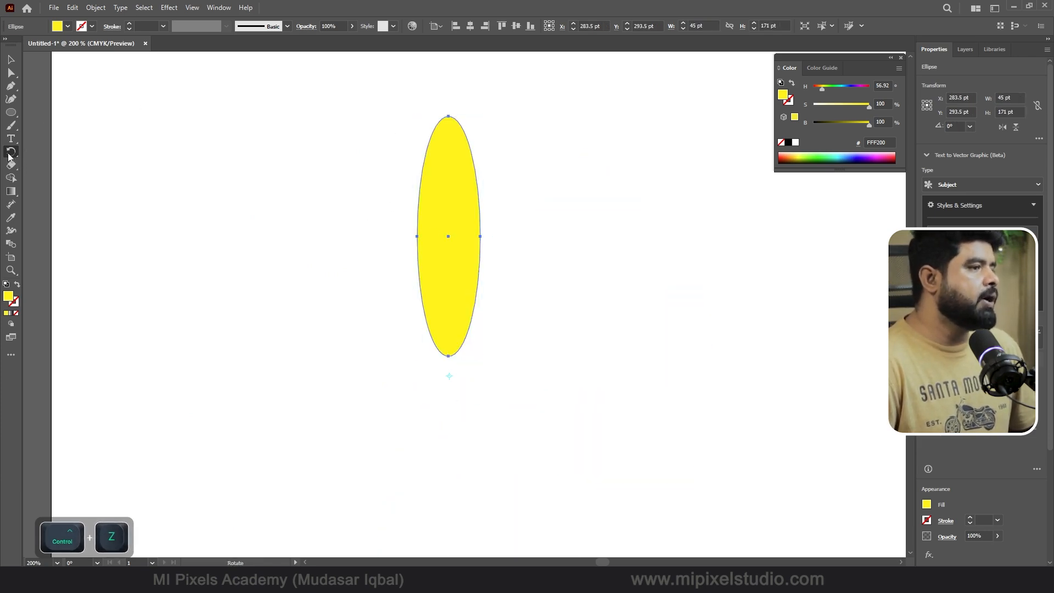
Rotate a copy of the ellipse by 360/15 degrees around a custom pivot just below its lower end
alt+click(447, 370)
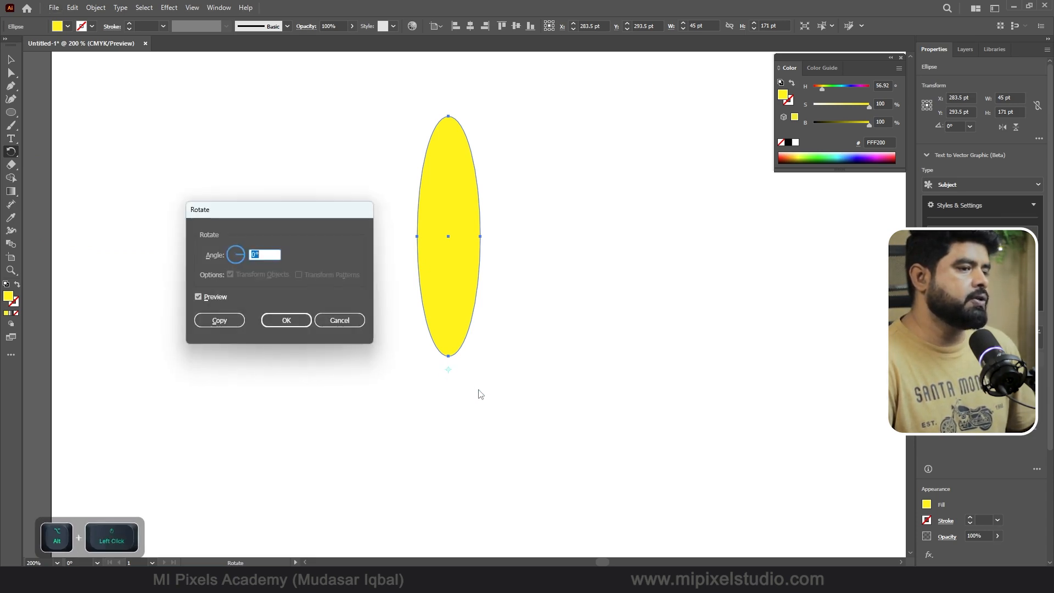
drag(255, 217, 580, 192)
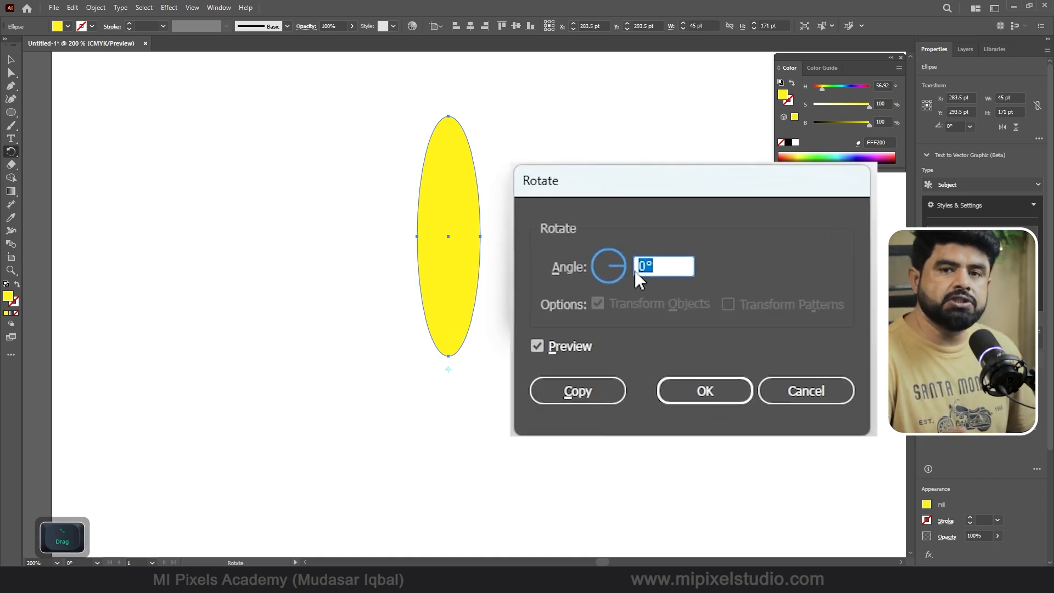
text(360)
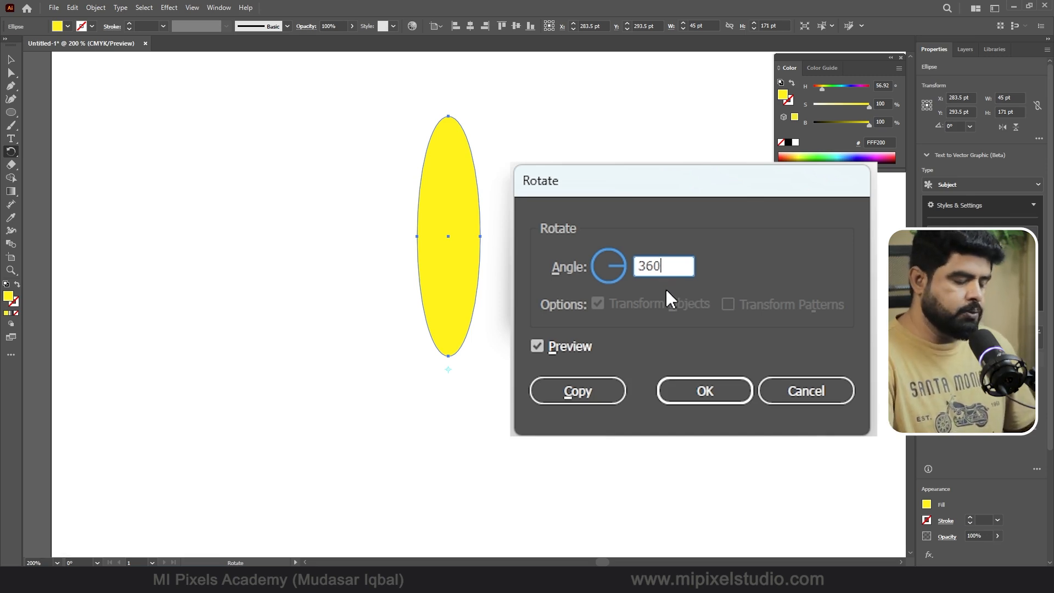
text(15)
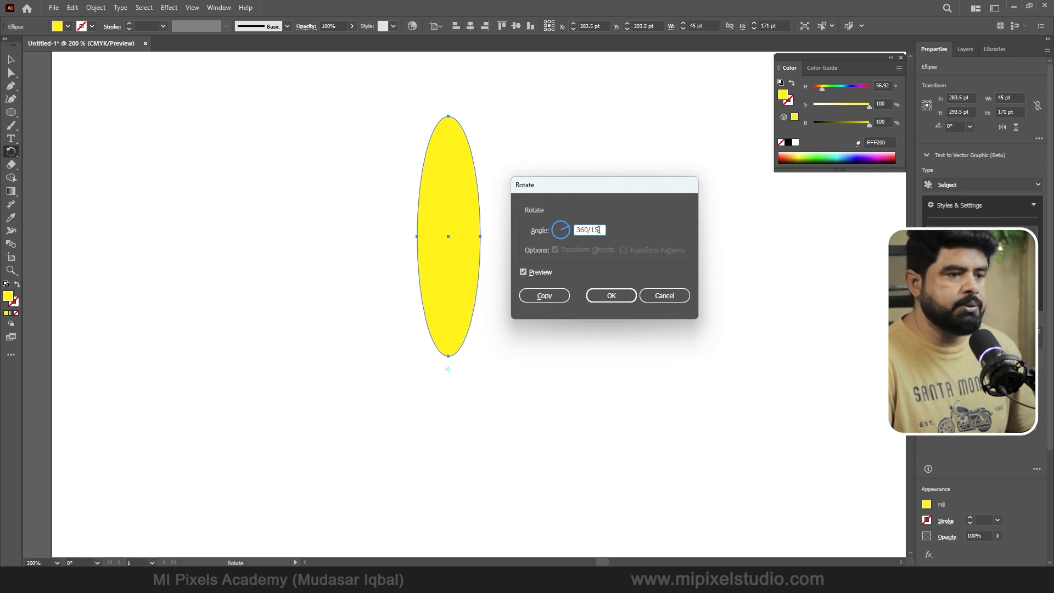
click(546, 296)
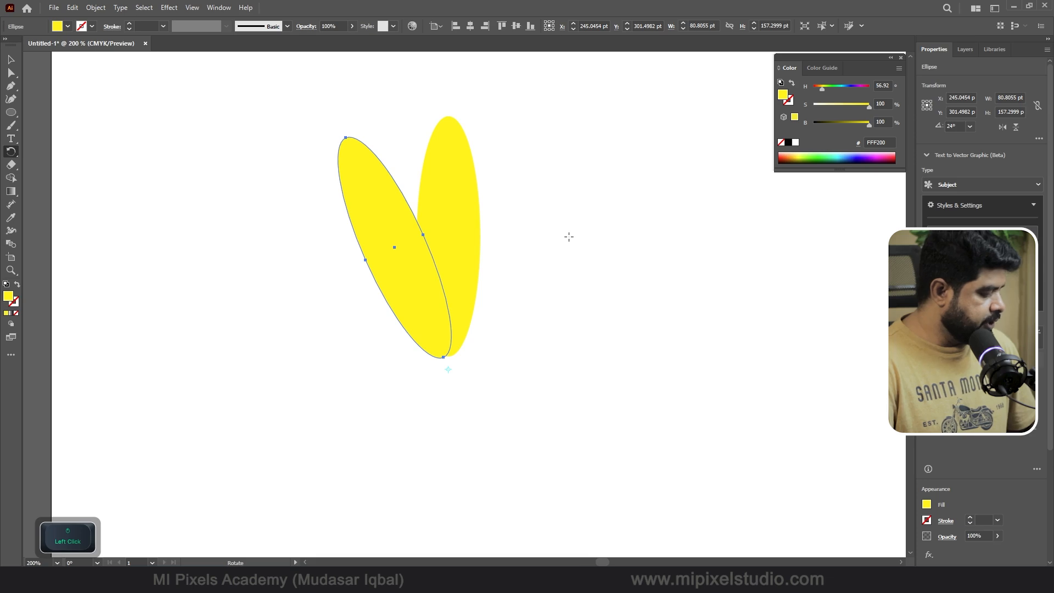
Repeat the rotated-copy transformation until 15 evenly spaced petals complete the circle
key(ctrl+d)
key(ctrl+d)
key(ctrl+d)
key(ctrl+d)
key(ctrl+d)
key(ctrl+d)
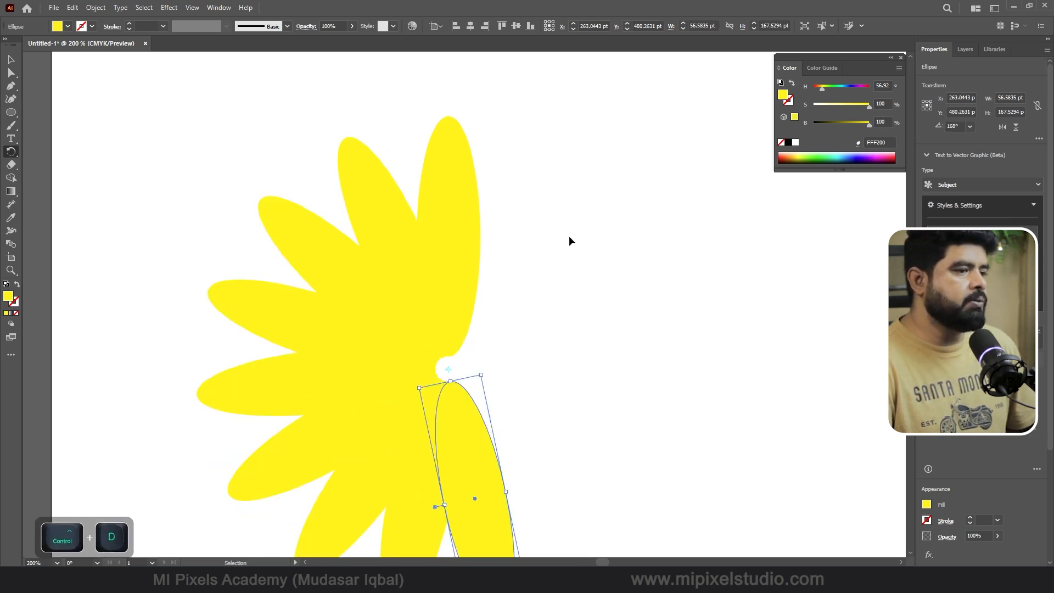
key(ctrl+d)
key(ctrl+d)
key(ctrl+d)
key(ctrl+d)
key(ctrl+d)
key(ctrl+d)
key(ctrl+d)
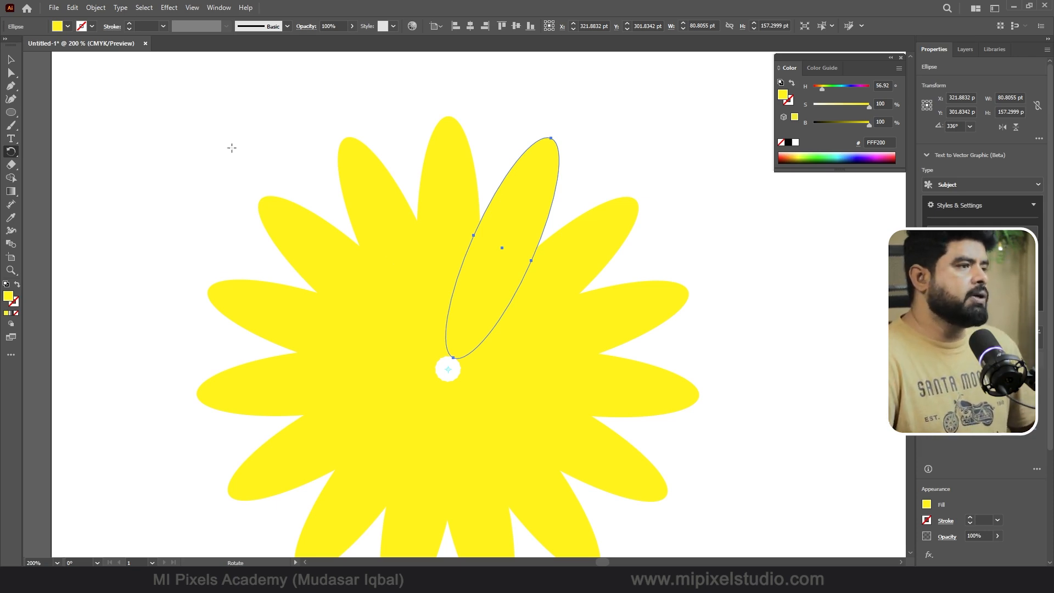
Select all petals of the yellow flower and delete them from the artboard
key(v)
alt+scroll(301, 170, down, 3)
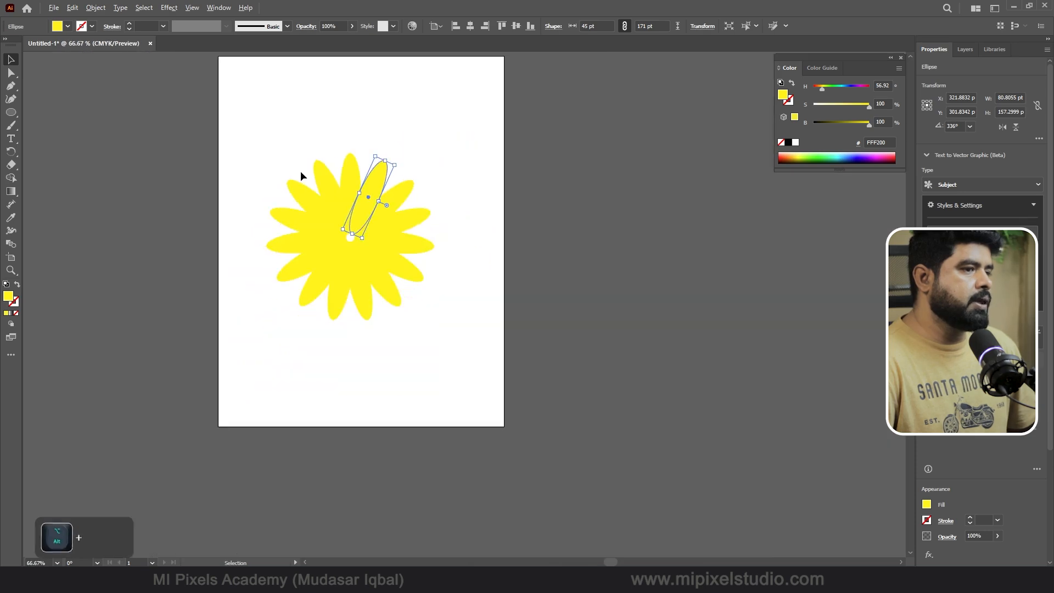
drag(252, 146, 423, 309)
click(456, 340)
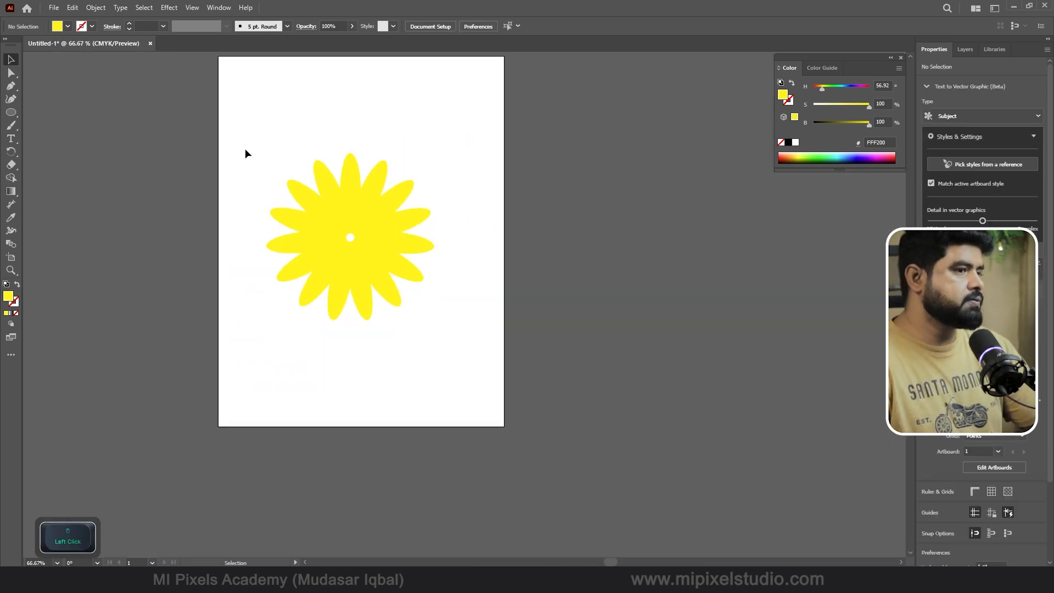
drag(245, 149, 483, 371)
key(Delete)
key(ctrl+1)
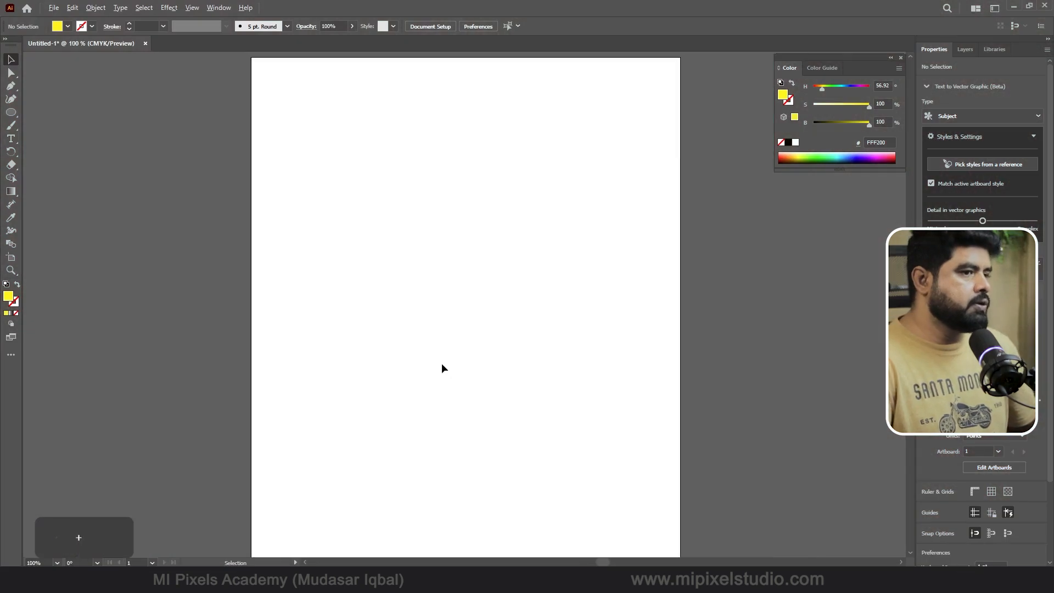
Draw a yellow rectangle about 156 × 208 pt in the upper middle of the artboard
key(ctrl+minus)
click(10, 112)
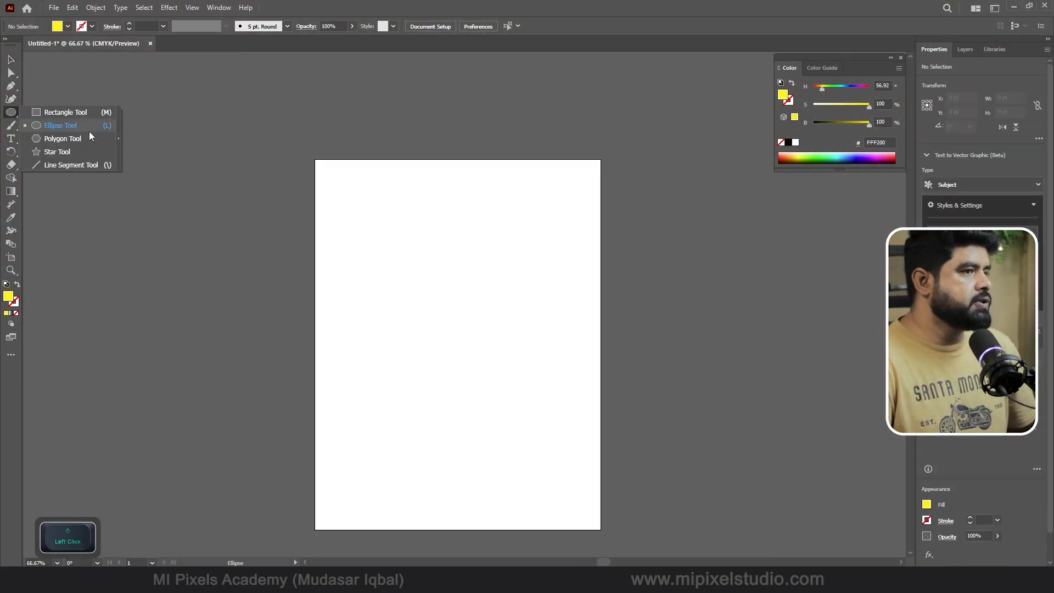
click(66, 112)
drag(418, 250, 491, 348)
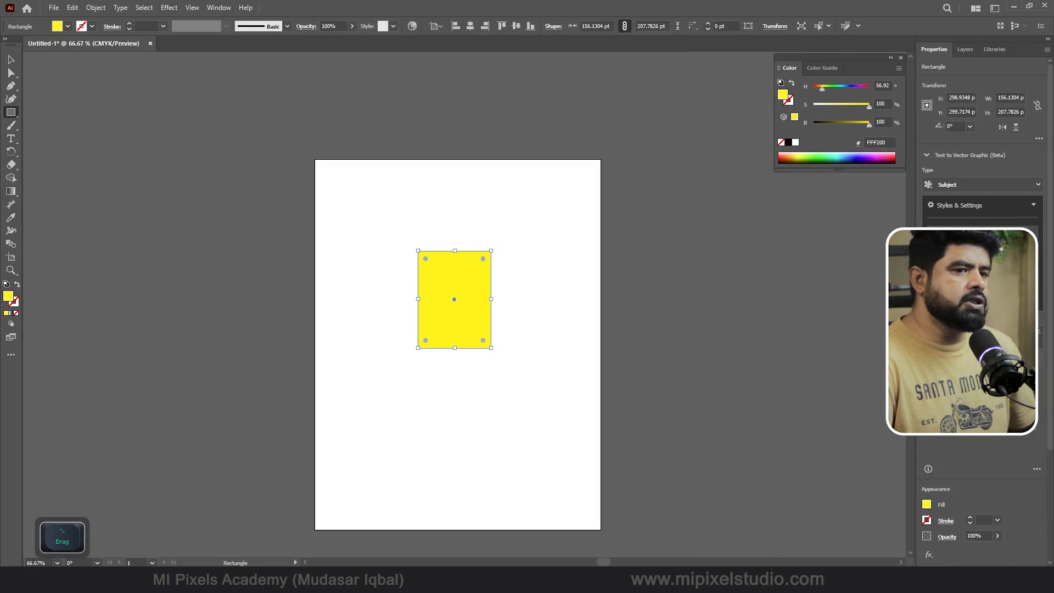
Change the document units to Millimeters in the Document Setup
click(1019, 99)
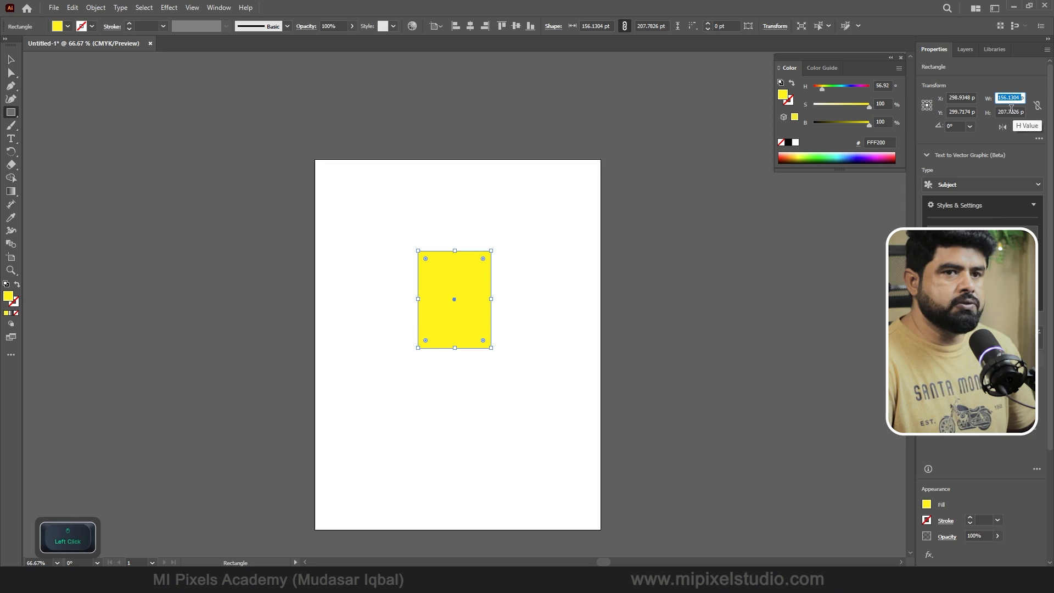
click(55, 9)
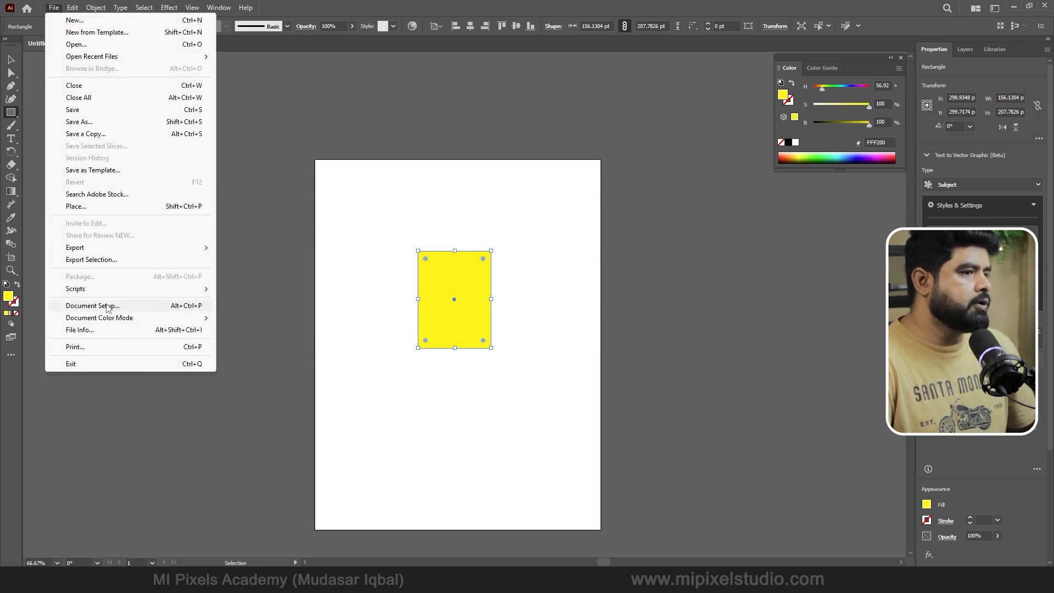
click(123, 306)
click(456, 197)
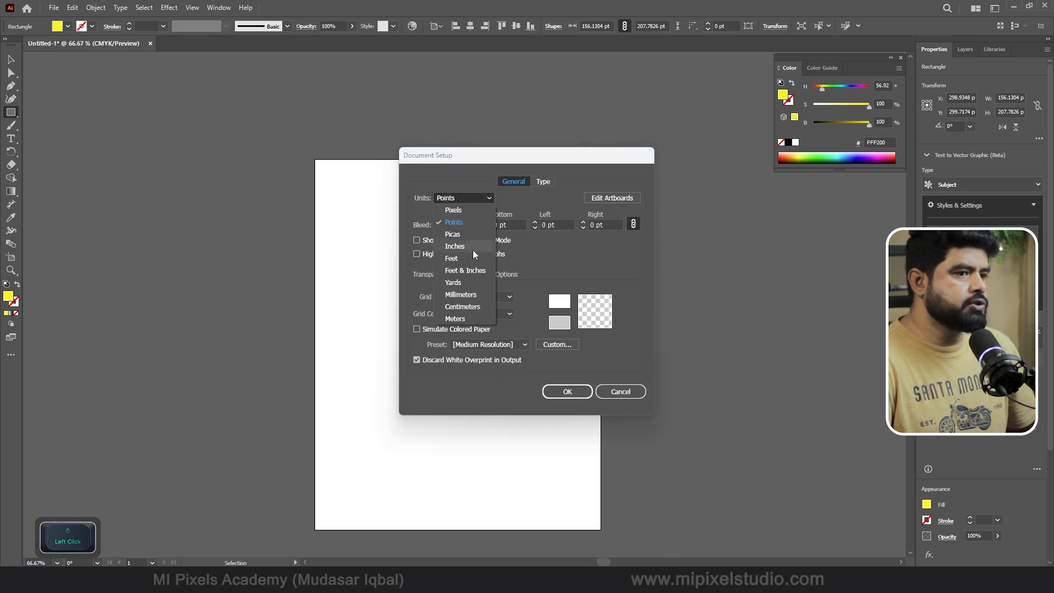
click(477, 298)
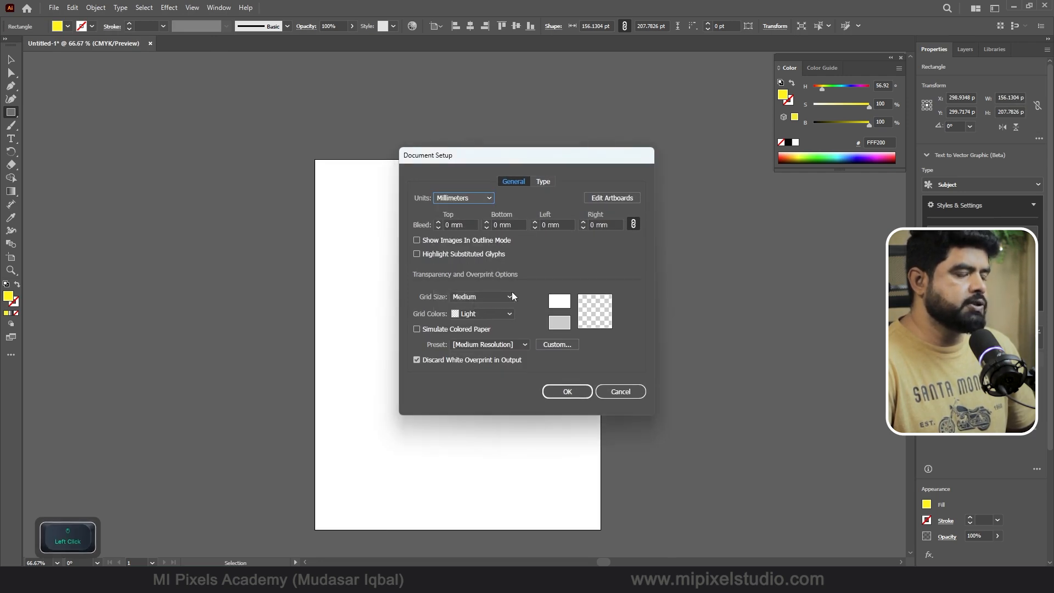
click(569, 387)
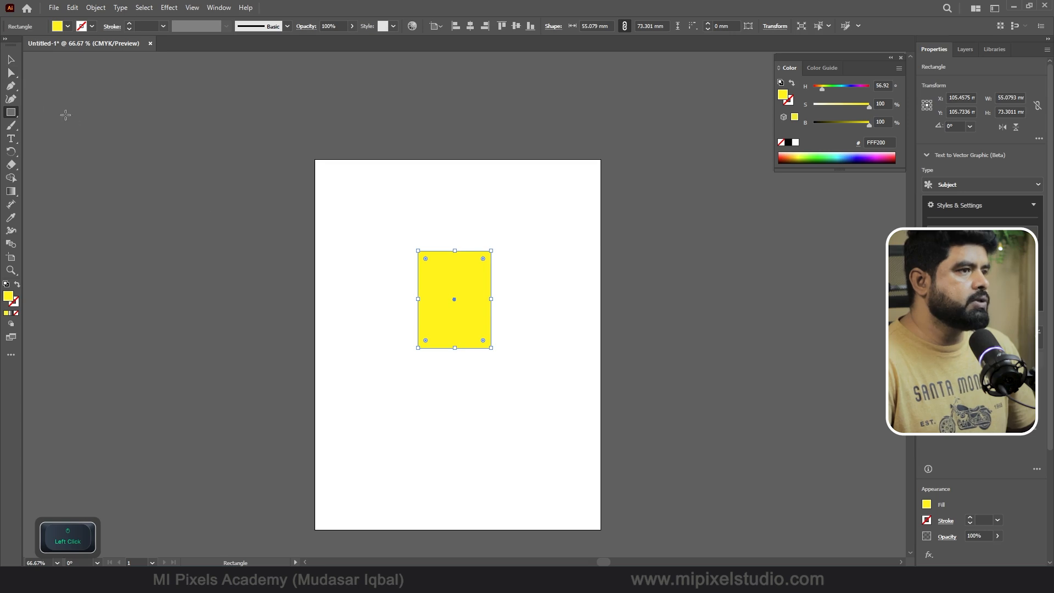
Move the rectangle up, centred horizontally on the artboard, and set its size to 60 mm wide by 70 mm high
key(v)
drag(424, 255, 471, 259)
click(1009, 98)
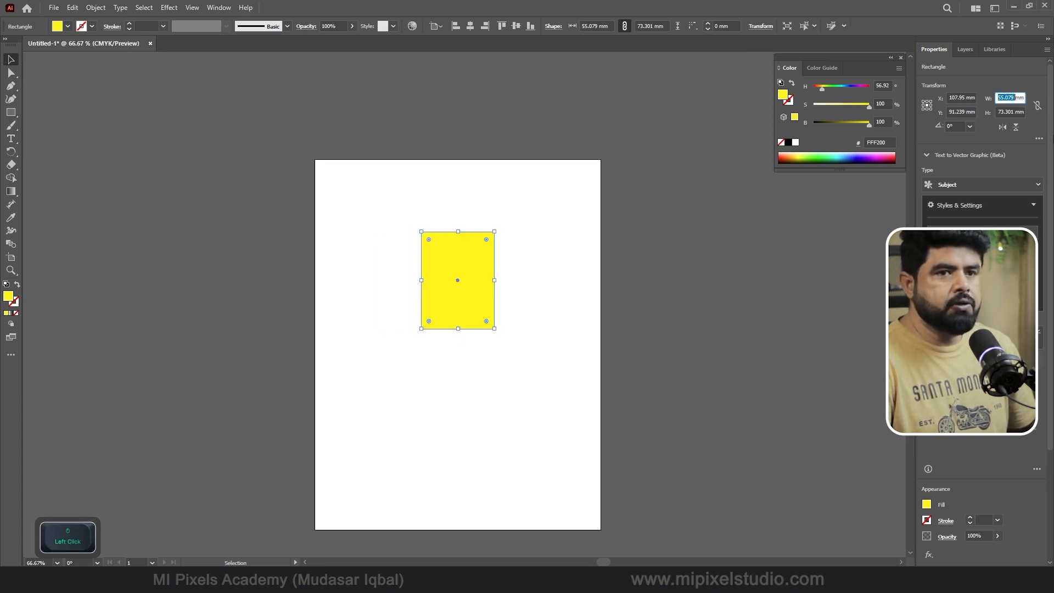
text(60)
key(Tab)
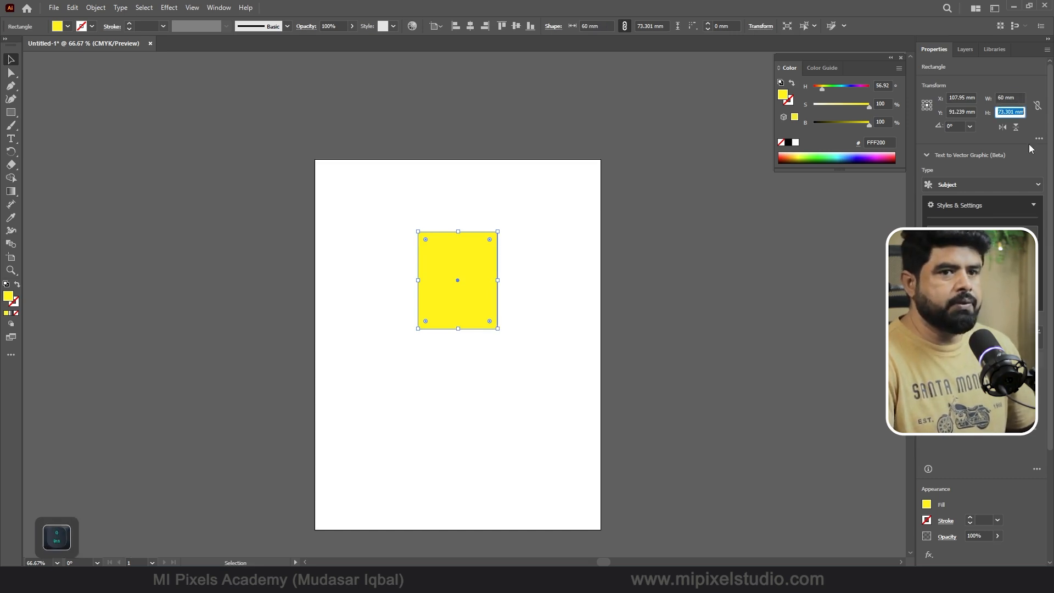
text(70)
key(Return)
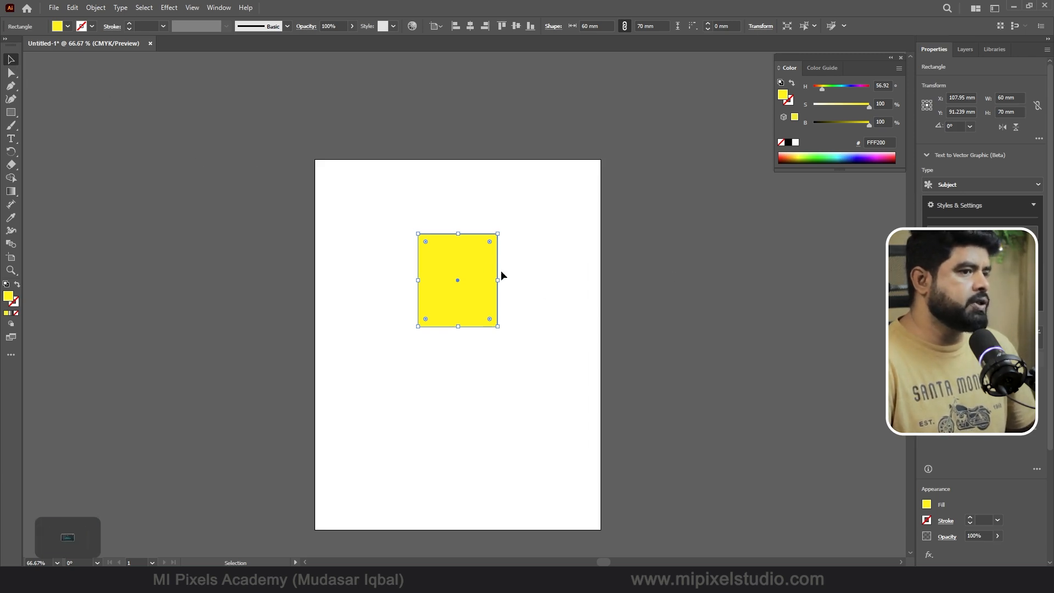
Round only the rectangle's upper-right corner to a radius of about 29.5 mm
scroll(447, 233, up, 2)
scroll(473, 316, up, 1)
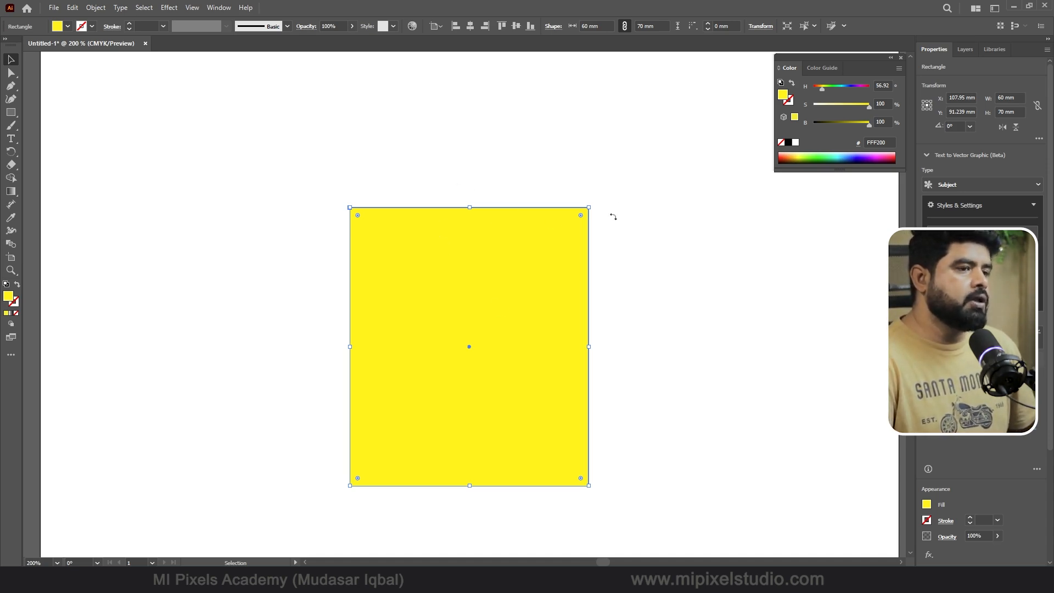
click(11, 73)
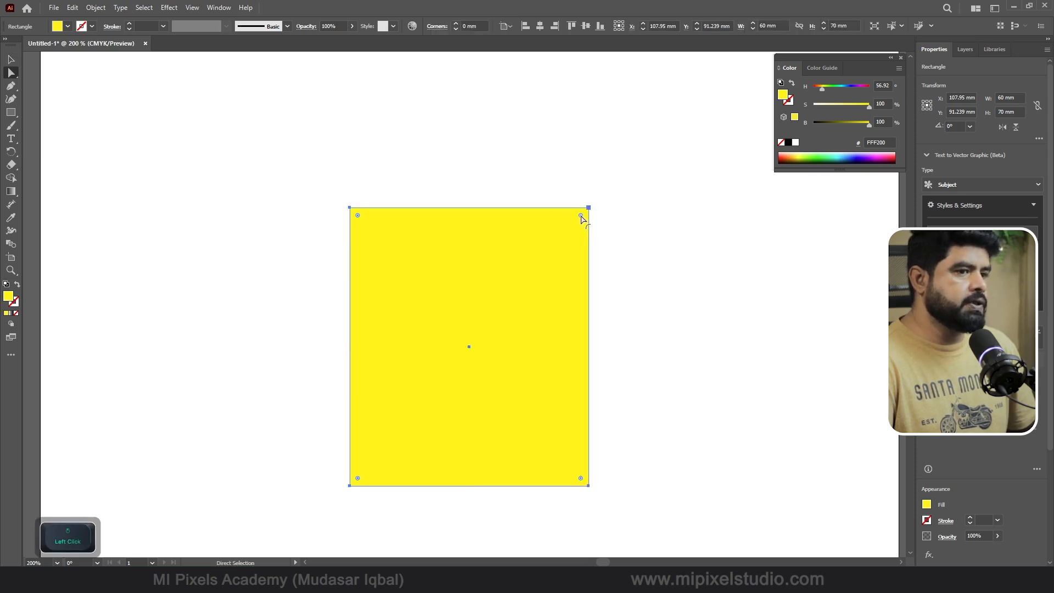
drag(580, 215, 423, 271)
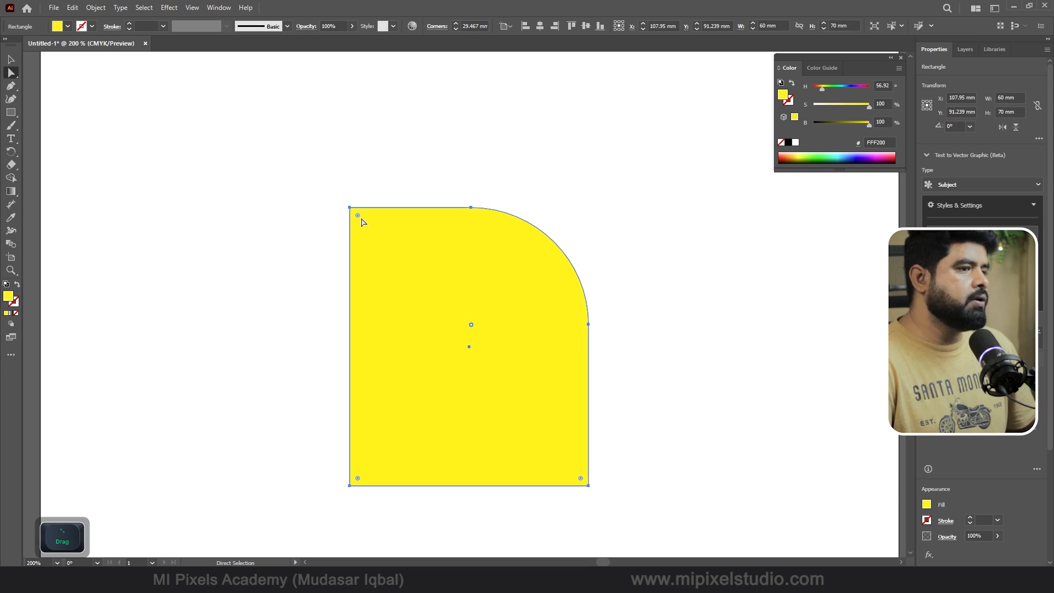
Round the upper-left corner with a smaller radius and enlarge the upper-right radius until the two curves almost meet
drag(362, 222, 421, 249)
key(ctrl+z)
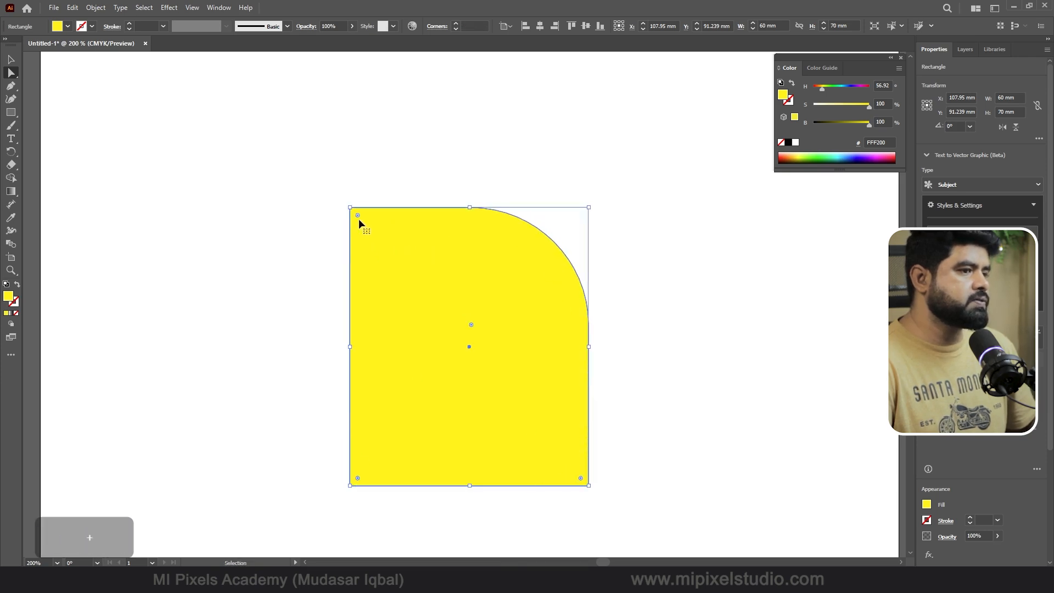
drag(359, 218, 450, 271)
drag(471, 325, 465, 343)
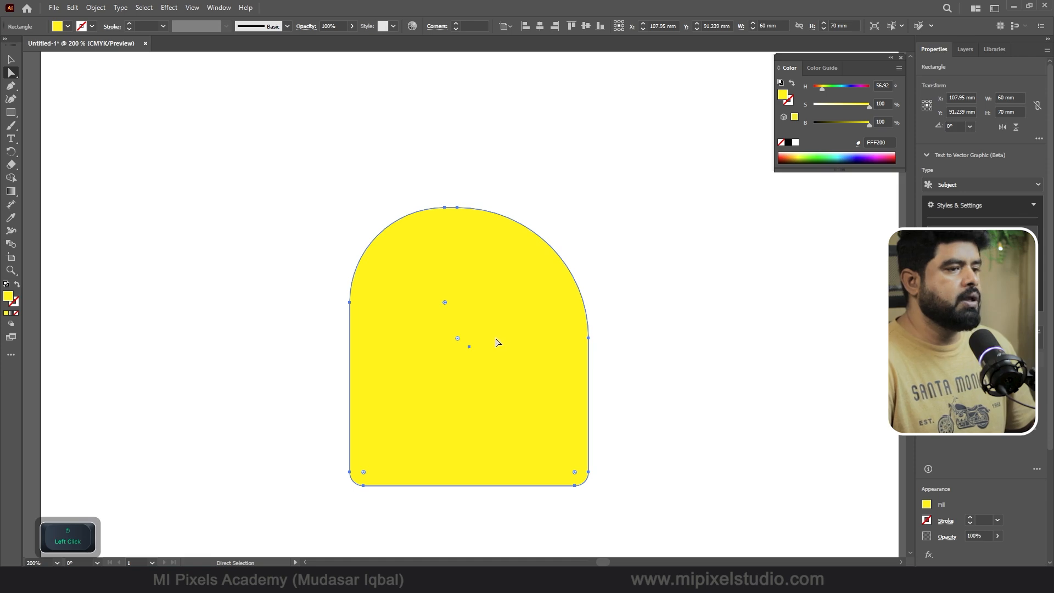
Make both bottom corners sharp and move their anchor points horizontally inward to narrow the base, the left one at about X 102 mm
click(363, 472)
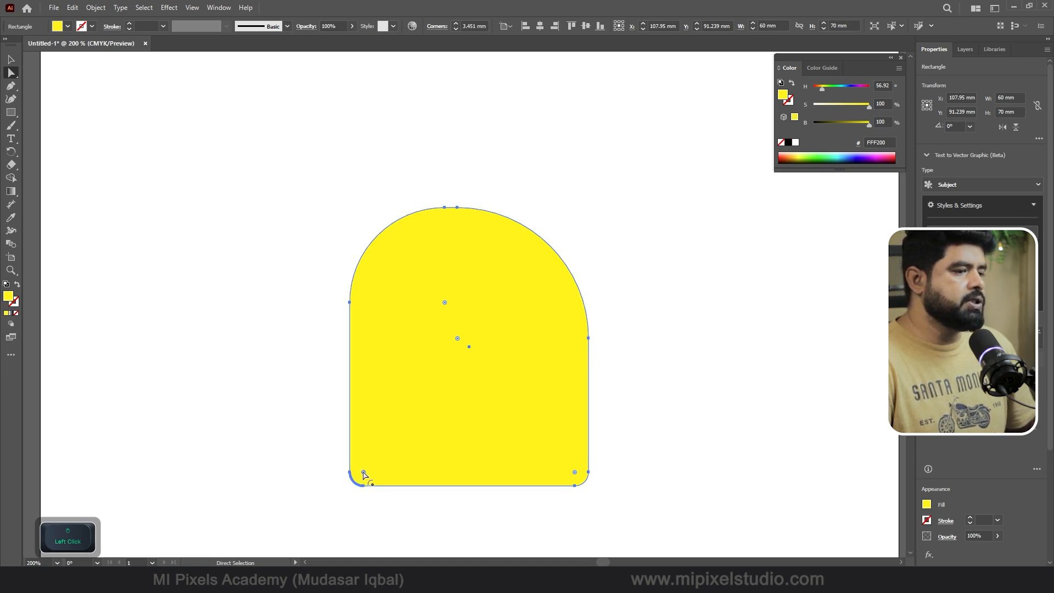
drag(364, 473, 338, 497)
click(576, 474)
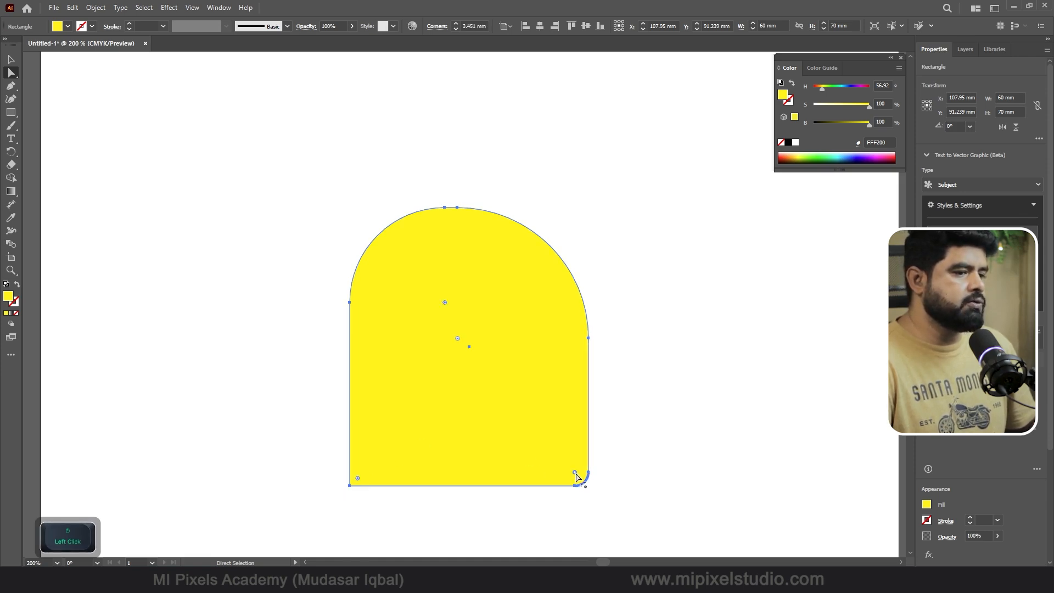
drag(575, 475, 549, 521)
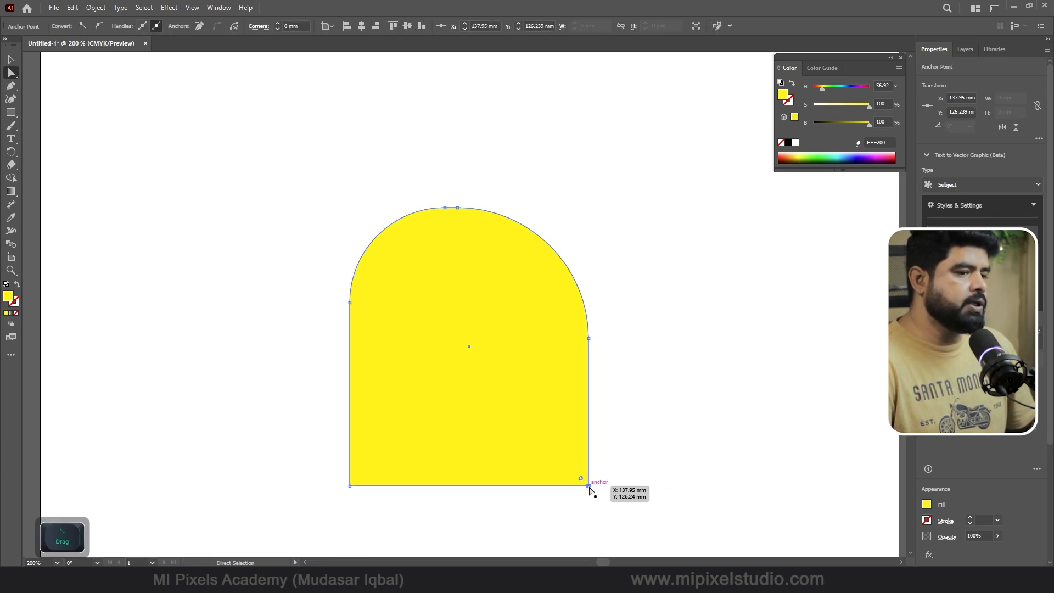
drag(589, 487, 548, 486)
drag(331, 457, 446, 476)
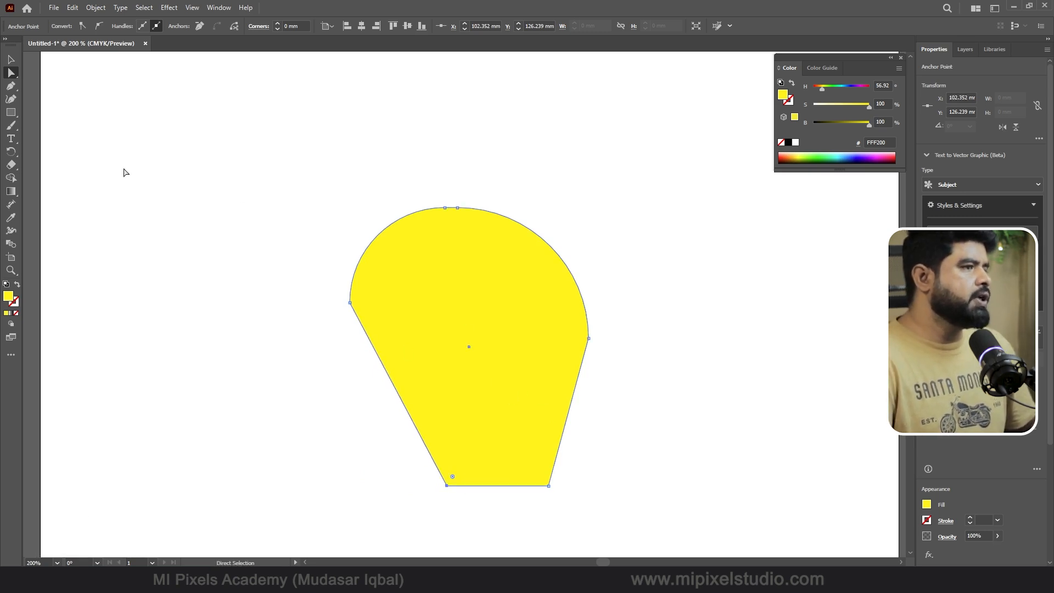
Use the Curvature tool to bow the shape's right side slightly outward and bend its left side inward
click(12, 101)
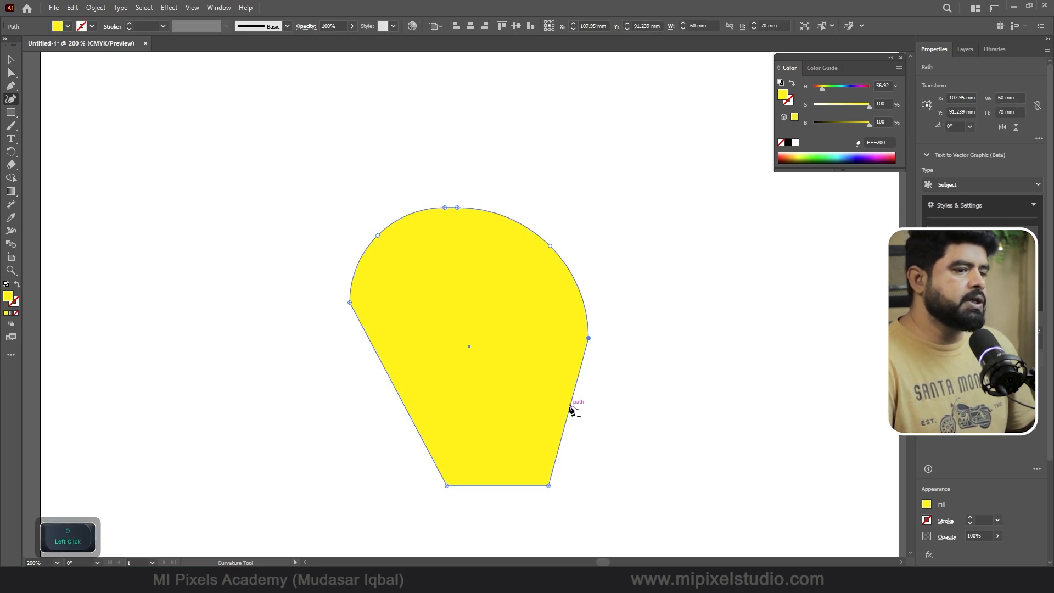
drag(572, 411, 578, 409)
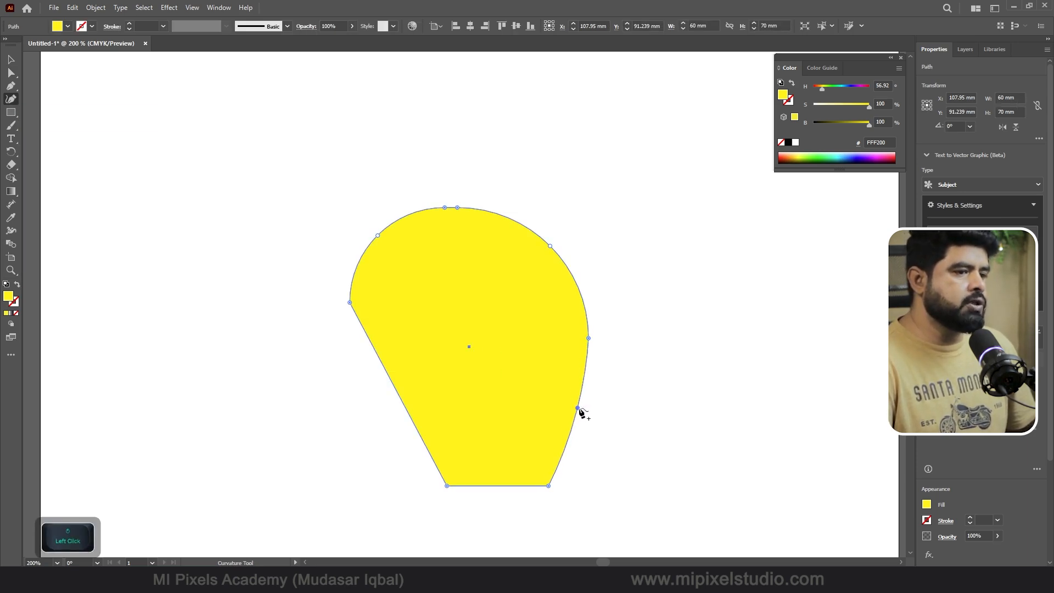
drag(402, 401, 419, 388)
click(417, 386)
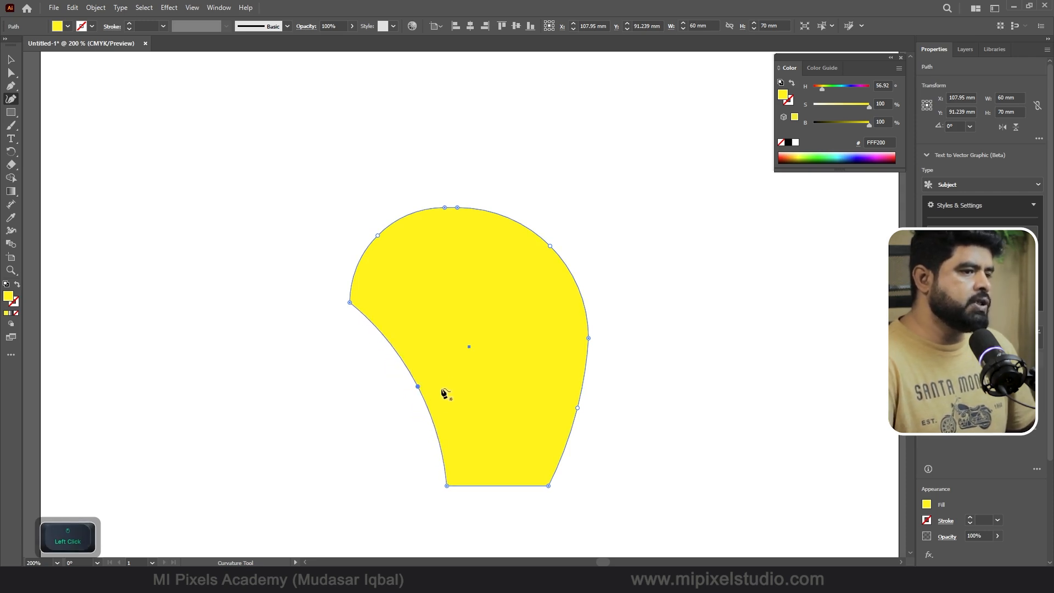
drag(417, 387, 421, 384)
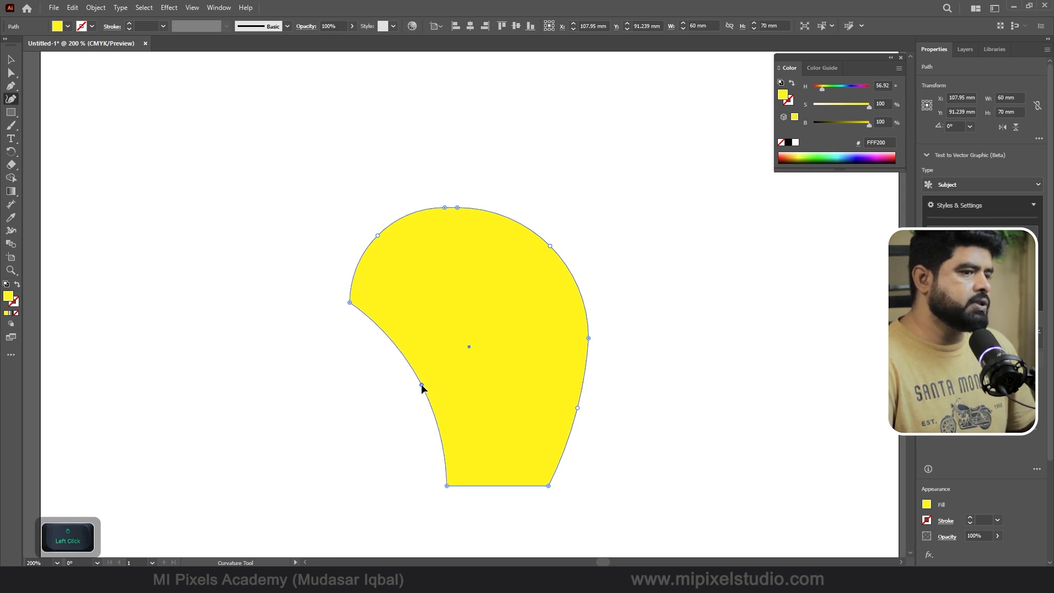
Round the sharp corner on the shape's left side into a smooth curve and deselect the finished petal
click(12, 73)
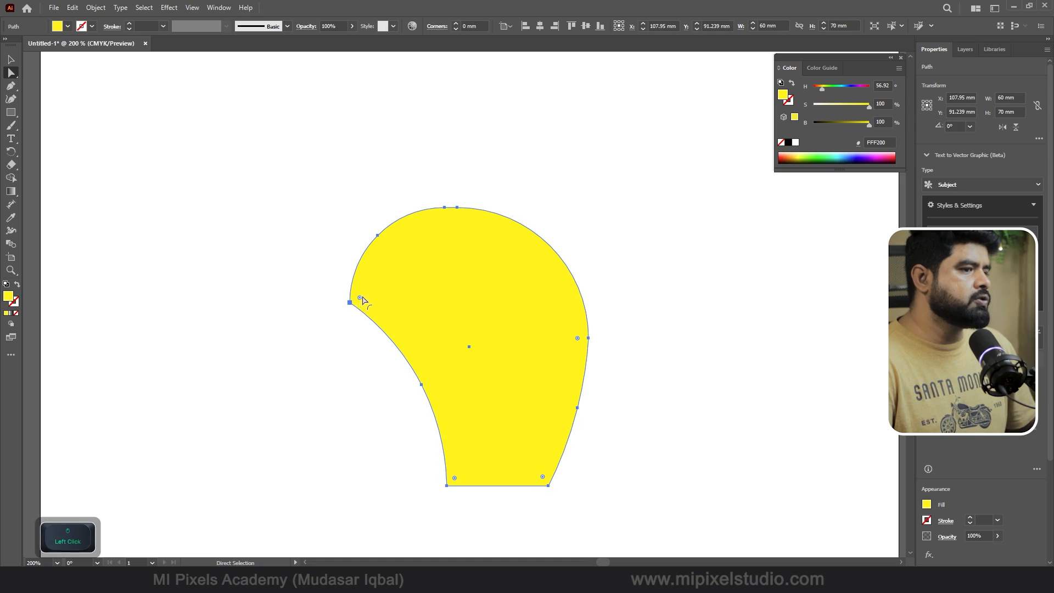
drag(362, 300, 413, 275)
key(ctrl)
click(273, 256)
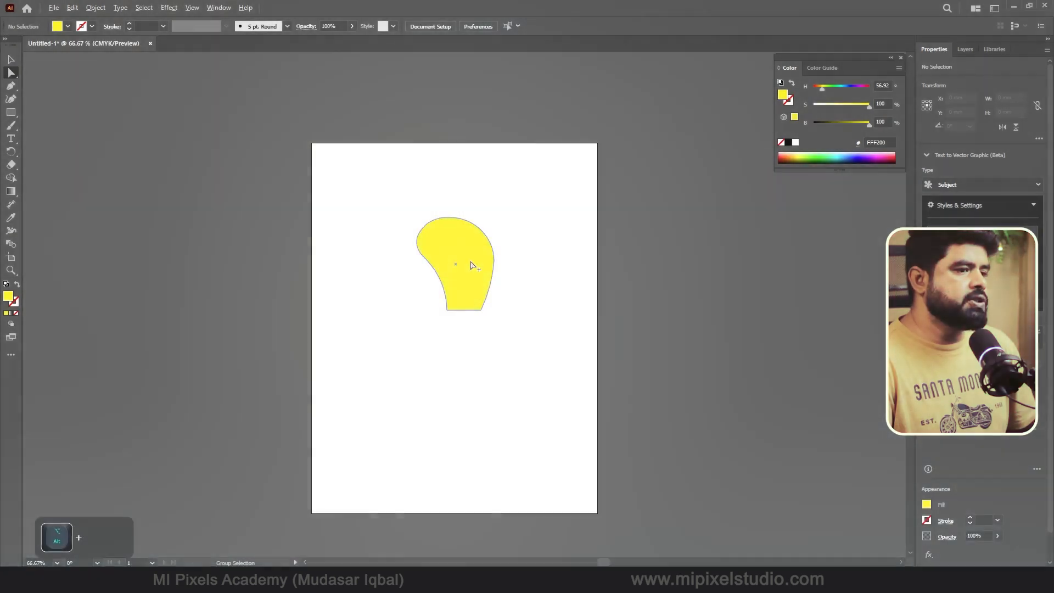
Move the yellow petal slightly up and to the left on the artboard and deselect it
alt+scroll(473, 263, up, 1)
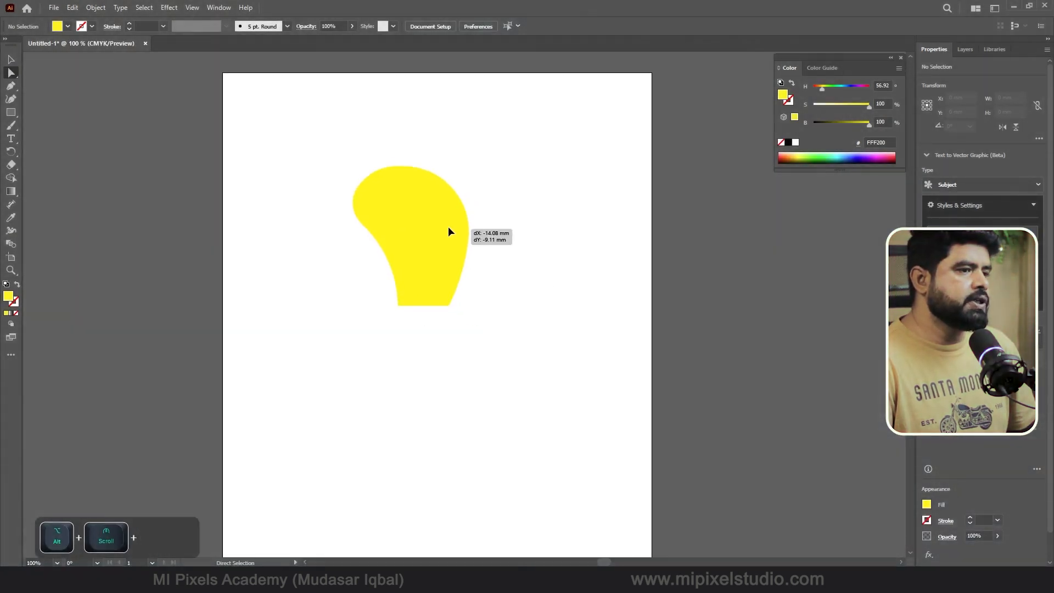
drag(448, 230, 462, 221)
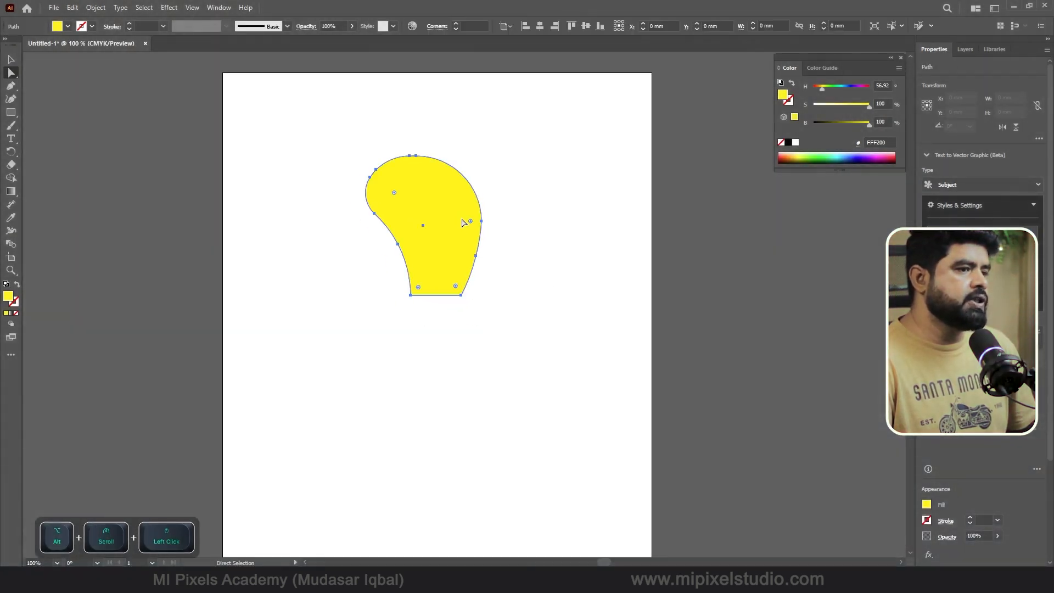
click(556, 253)
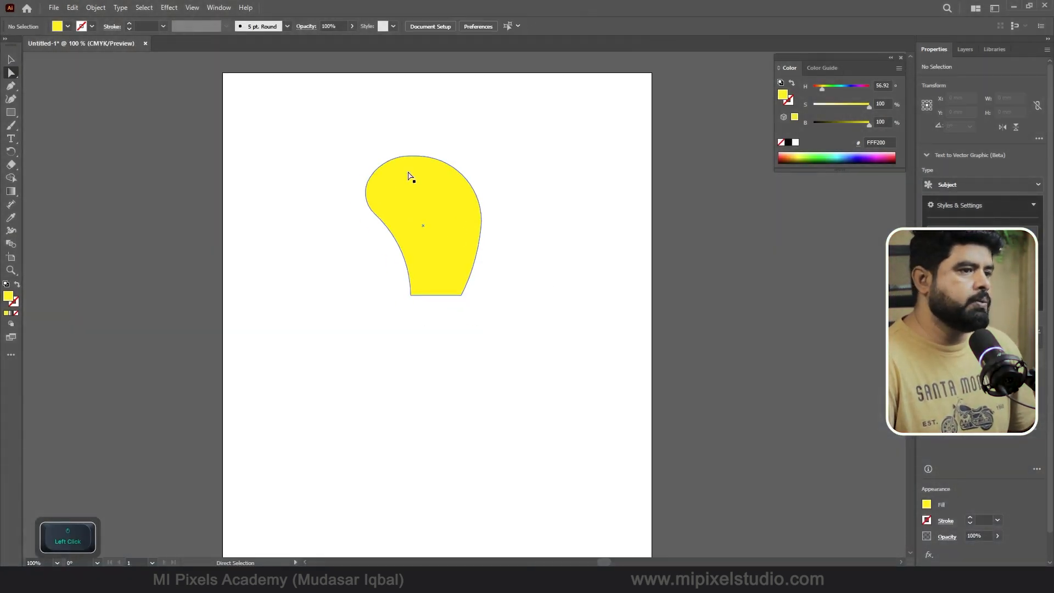
Draw a circle about 41 mm in diameter centred on the midpoint of the petal's flat base
click(453, 211)
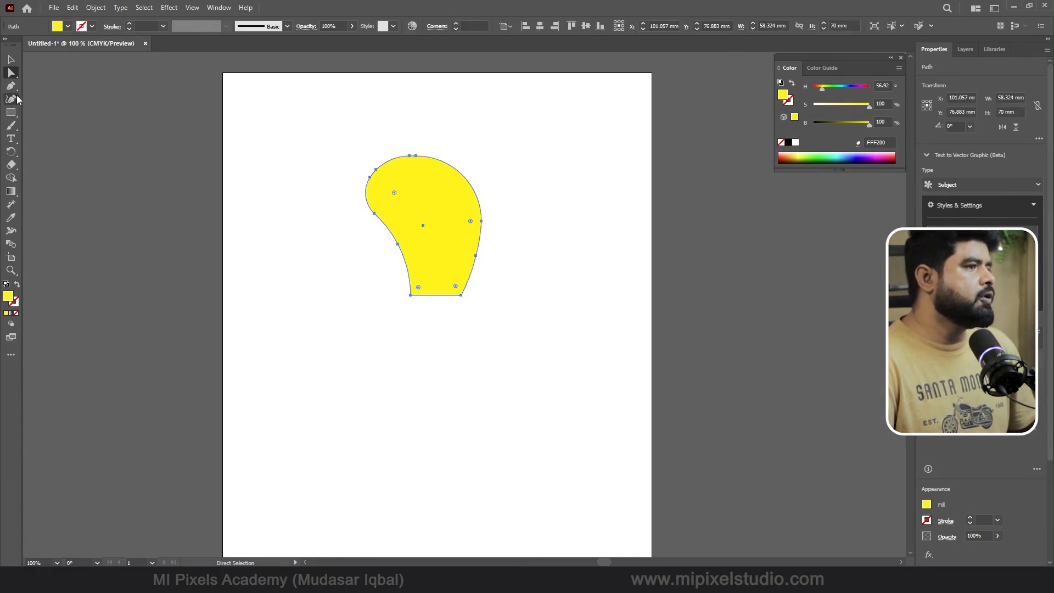
click(11, 152)
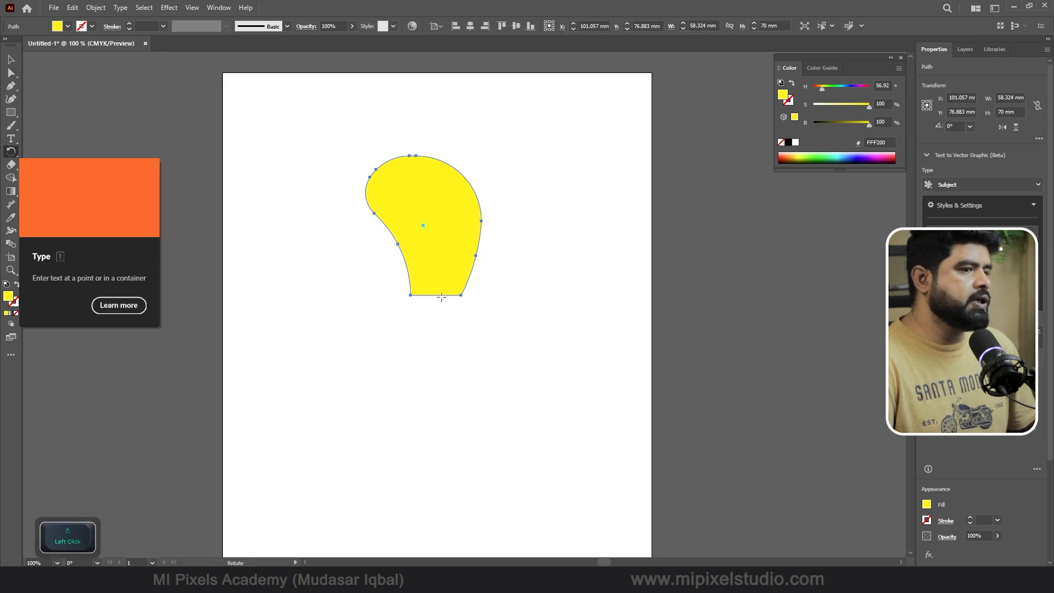
alt+scroll(449, 305, up, 1)
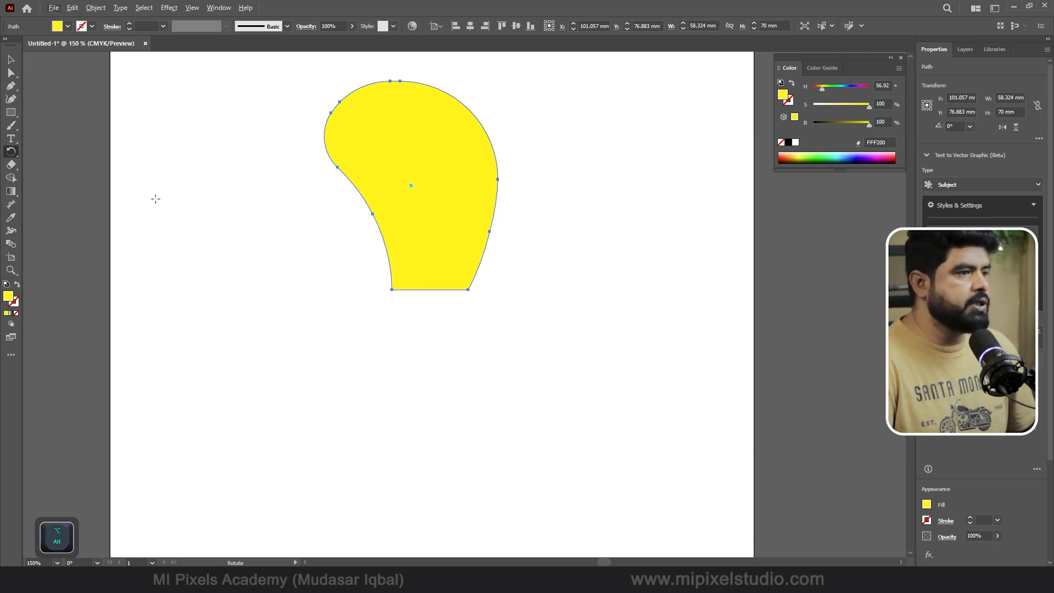
click(11, 112)
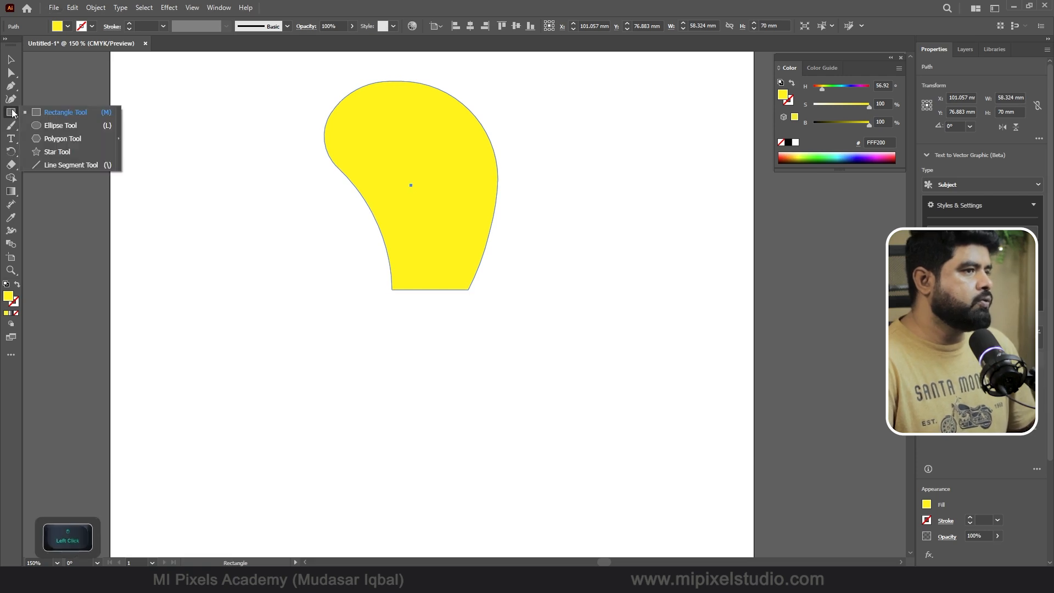
click(60, 125)
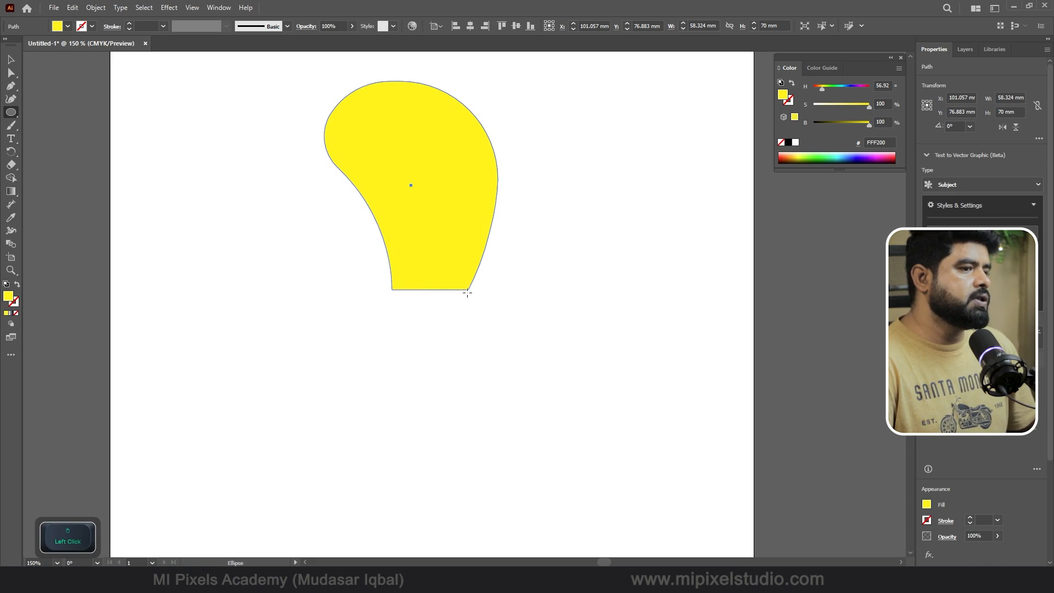
mouse_move(431, 289)
mouse_down()
mouse_move(430, 371)
mouse_move(445, 273)
mouse_move(488, 228)
mouse_up()
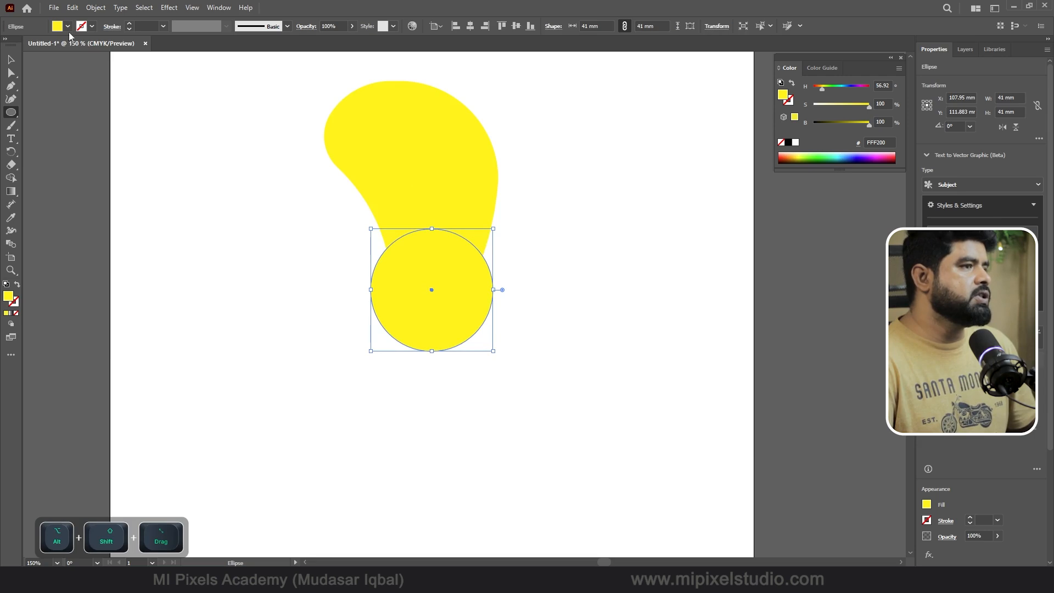
Fill the petal with the medium grey swatch 808285
click(11, 59)
click(360, 148)
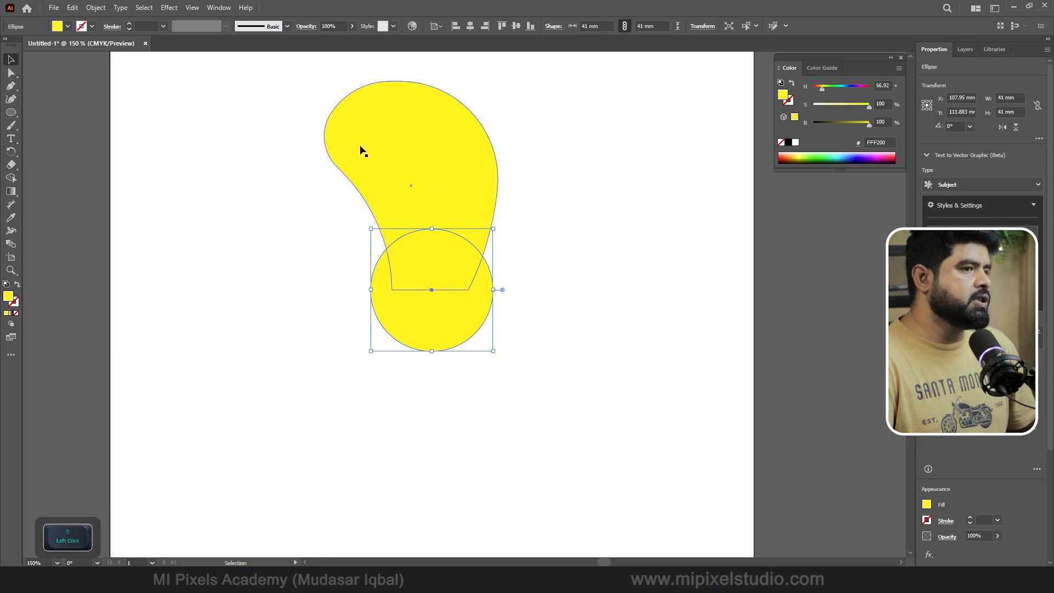
click(68, 26)
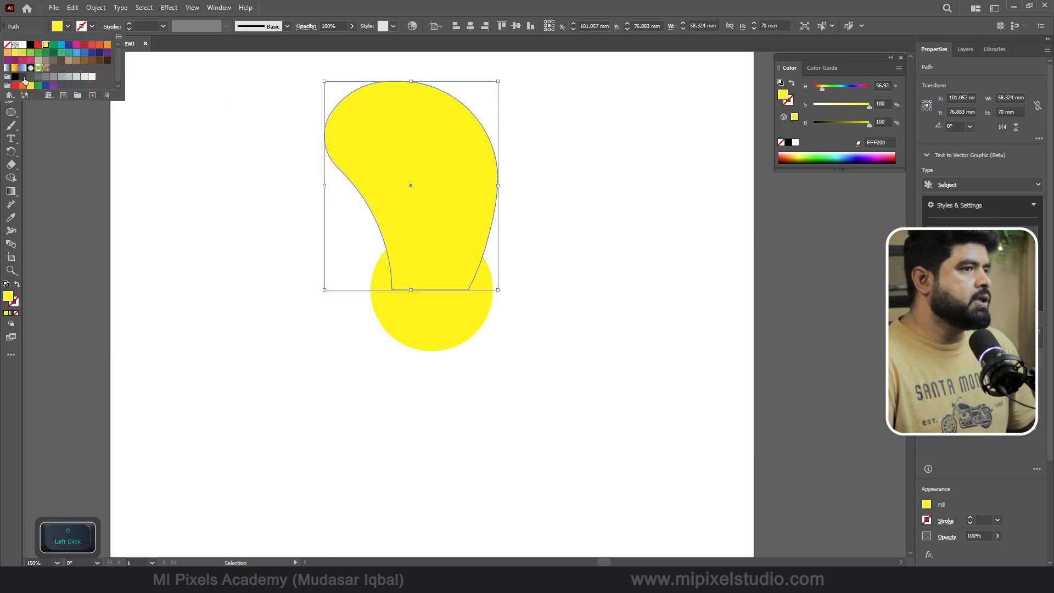
click(44, 80)
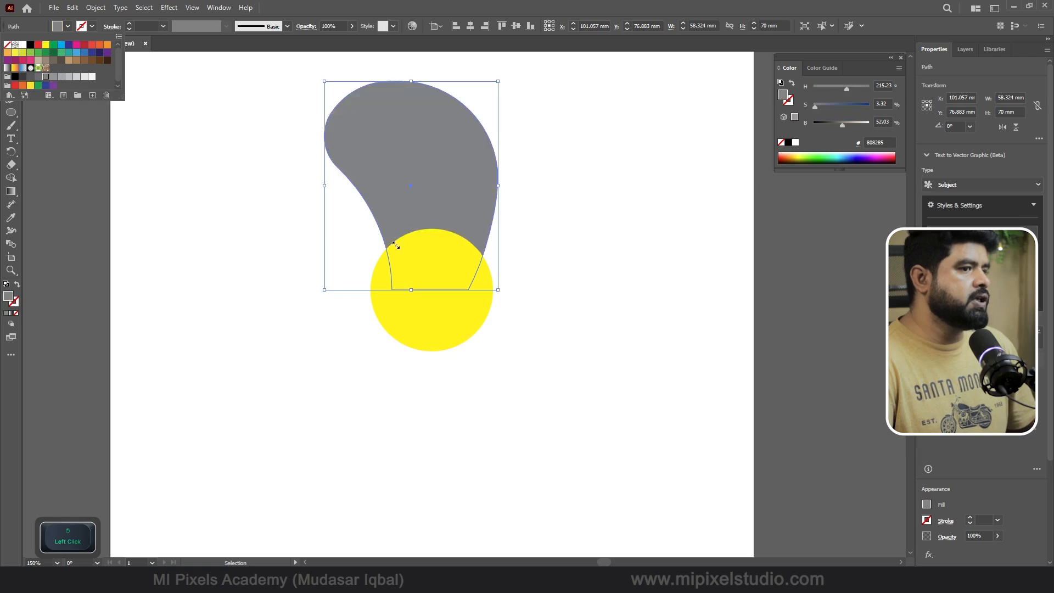
Fill the circle with the dark grey swatch 414042 and deselect it
click(433, 336)
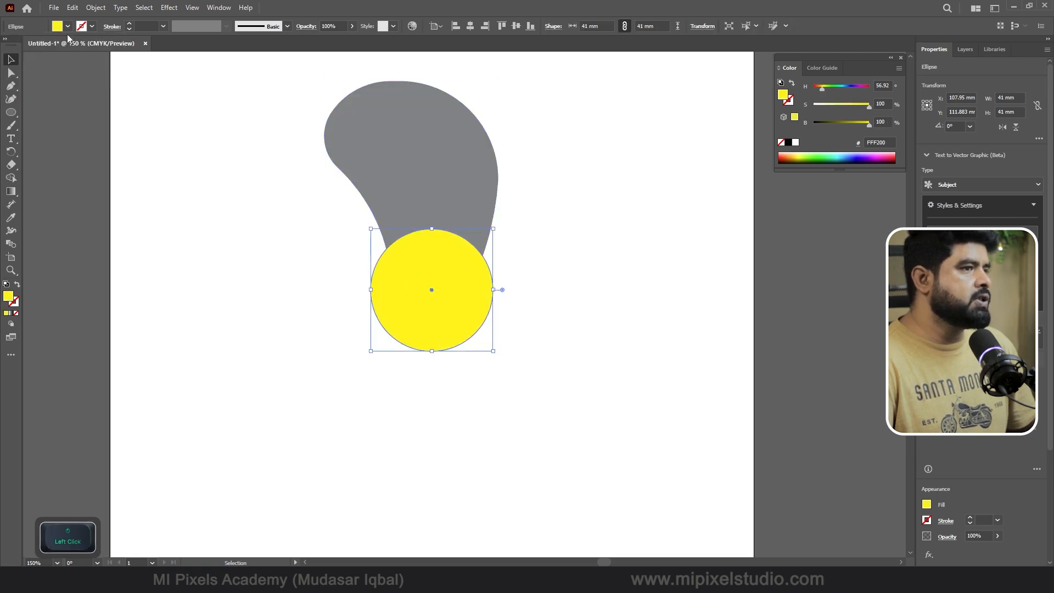
click(67, 26)
click(23, 78)
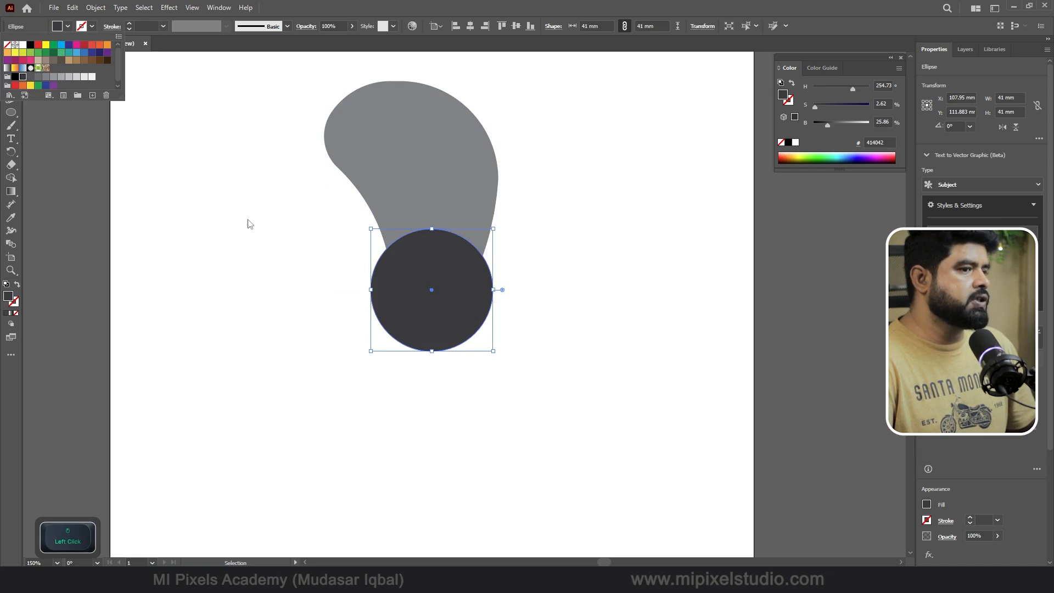
click(580, 265)
Move the petal straight up about 8 mm so less of its base overlaps the circle, and deselect it
click(418, 163)
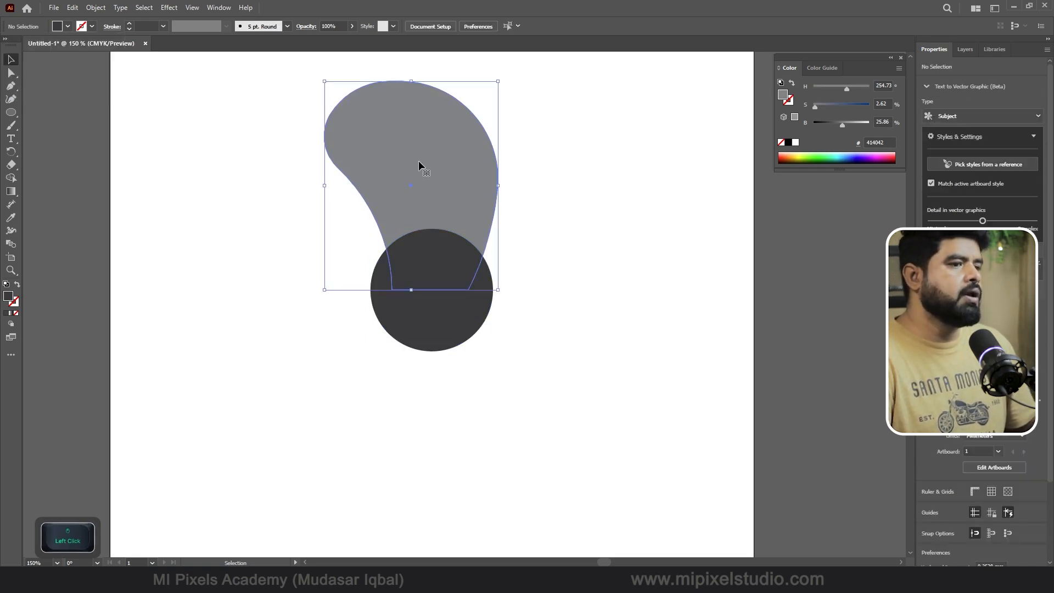
drag(445, 174, 445, 150)
click(586, 219)
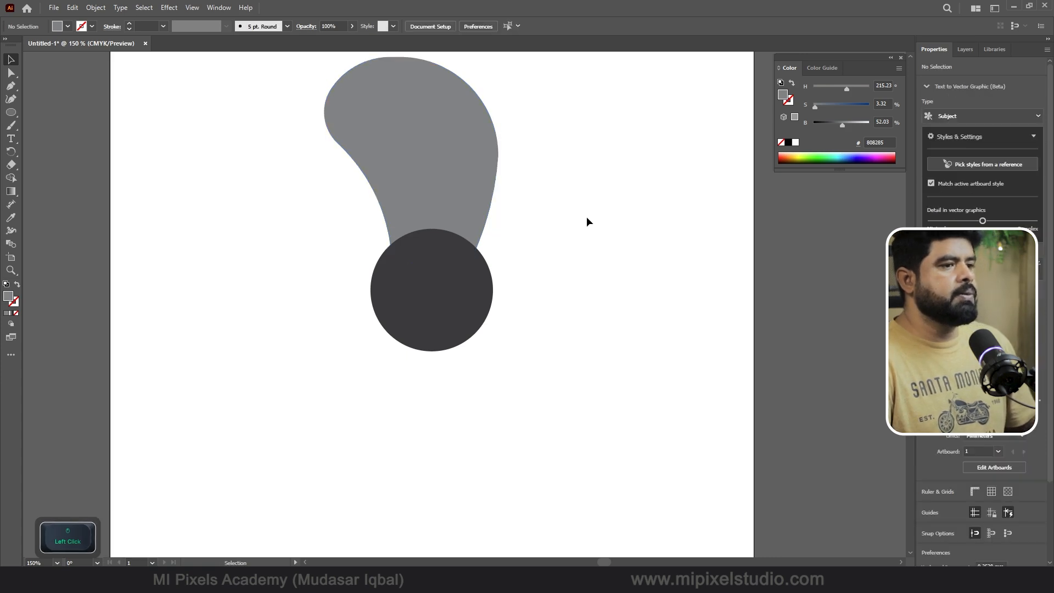
Create a copy of the petal rotated by 360/4 degrees around the circle's centre
scroll(551, 292, up, 3)
scroll(546, 292, up, 2)
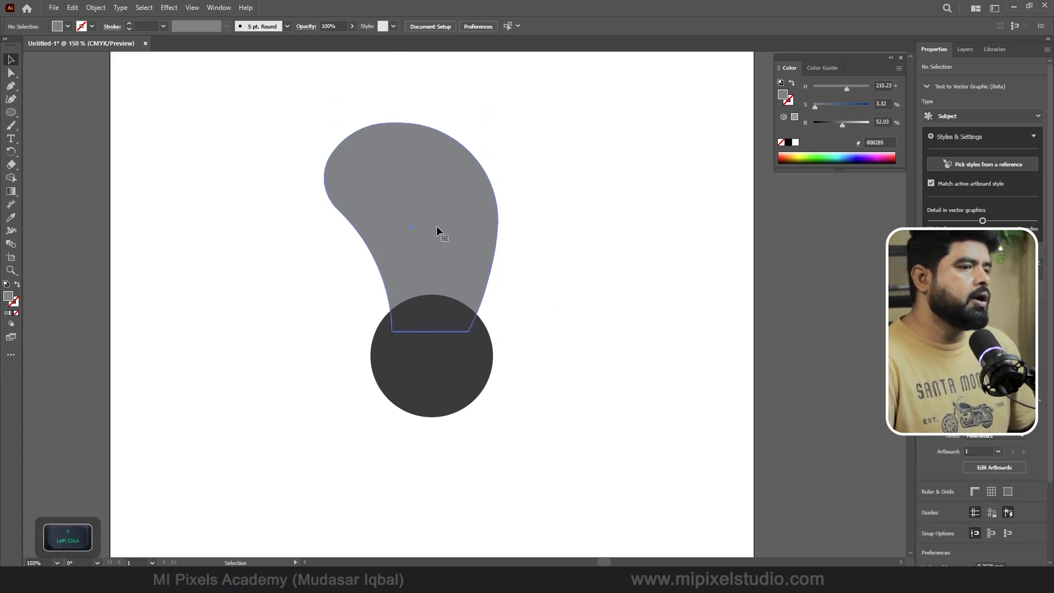
click(436, 226)
click(13, 153)
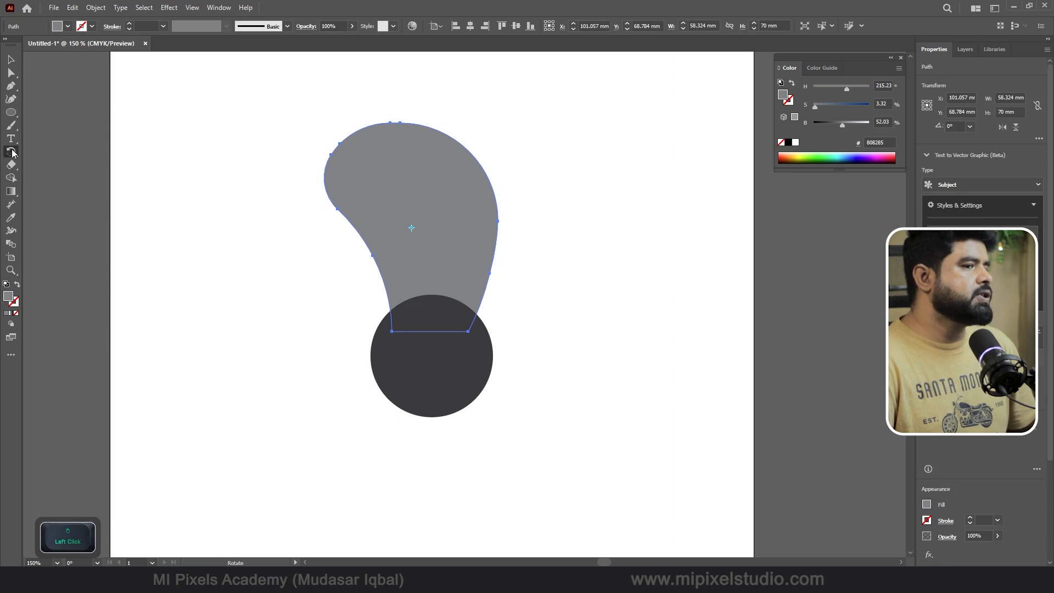
drag(413, 228, 454, 291)
key(ctrl+z)
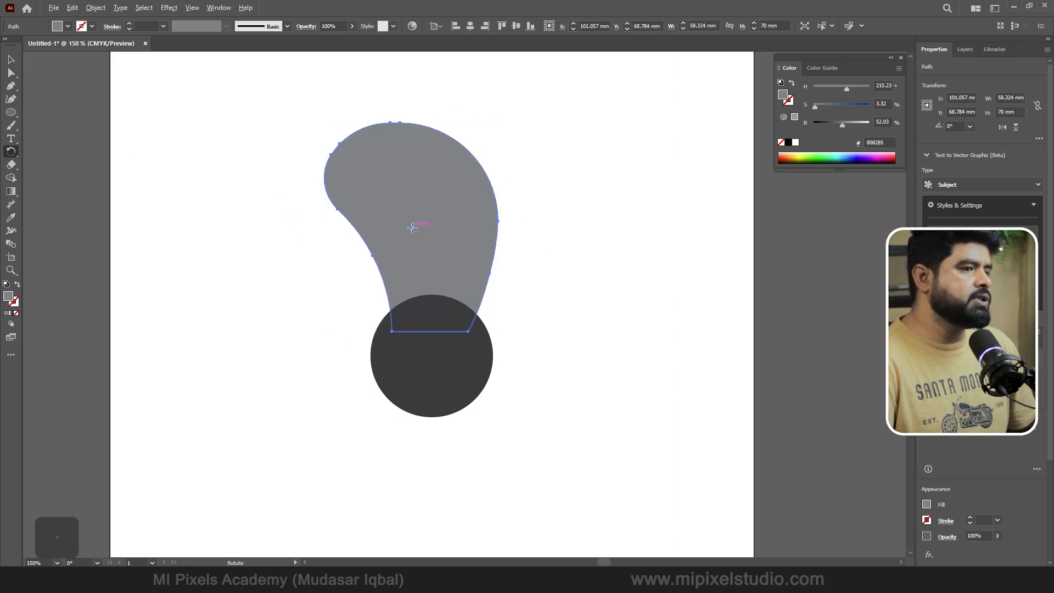
alt+click(433, 356)
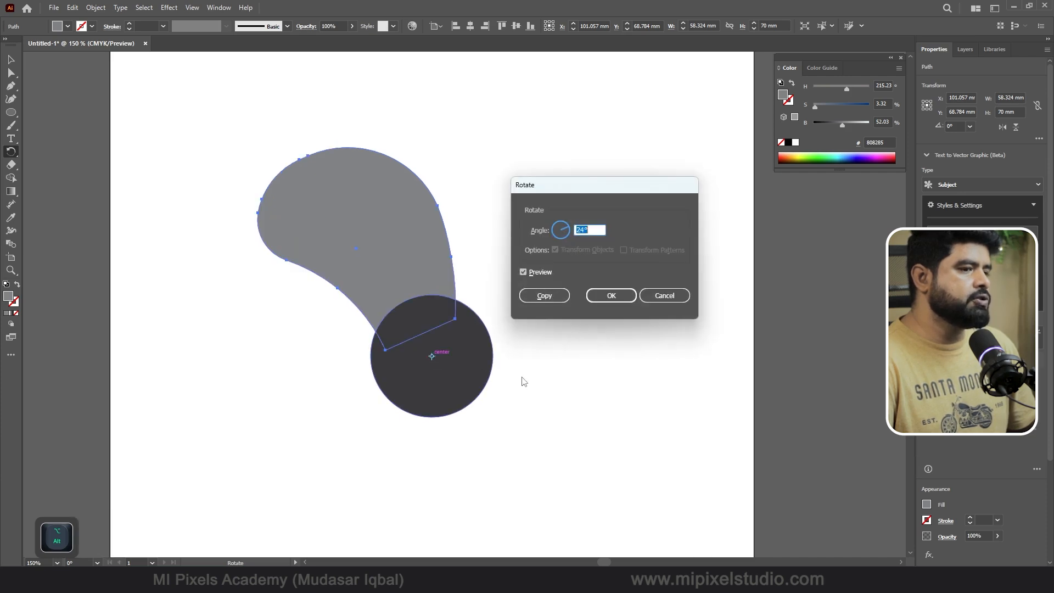
text(360/)
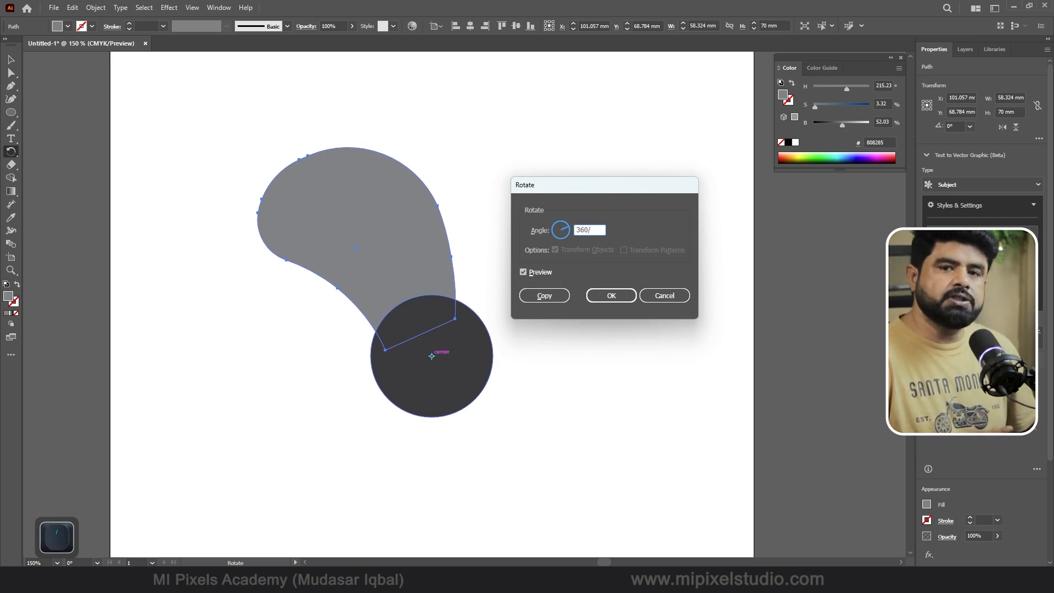
text(4)
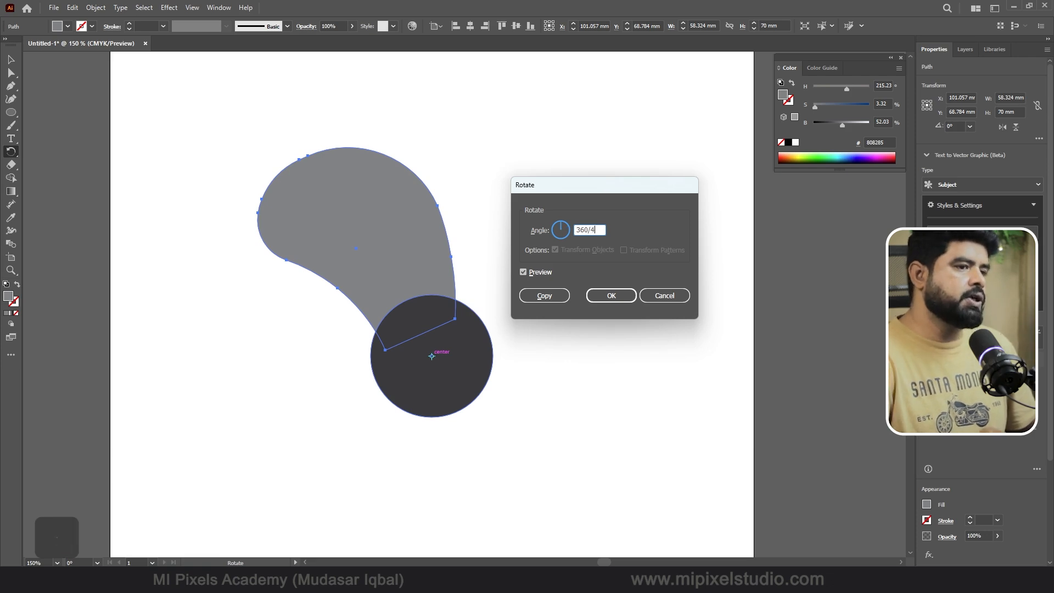
click(545, 293)
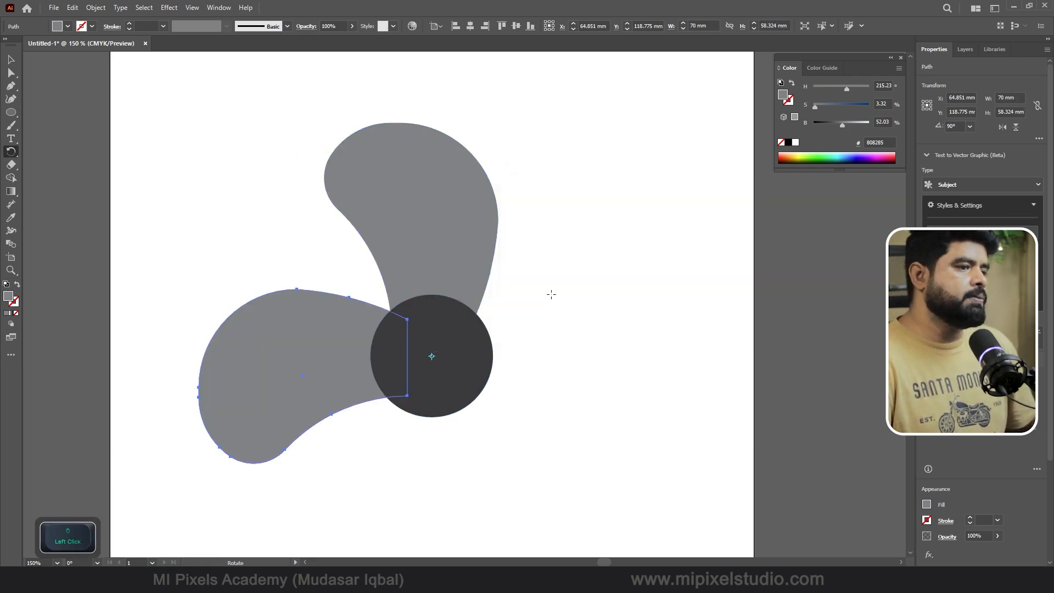
Repeat the rotated copy twice to complete four blades around the hub, and deselect everything
key(ctrl)
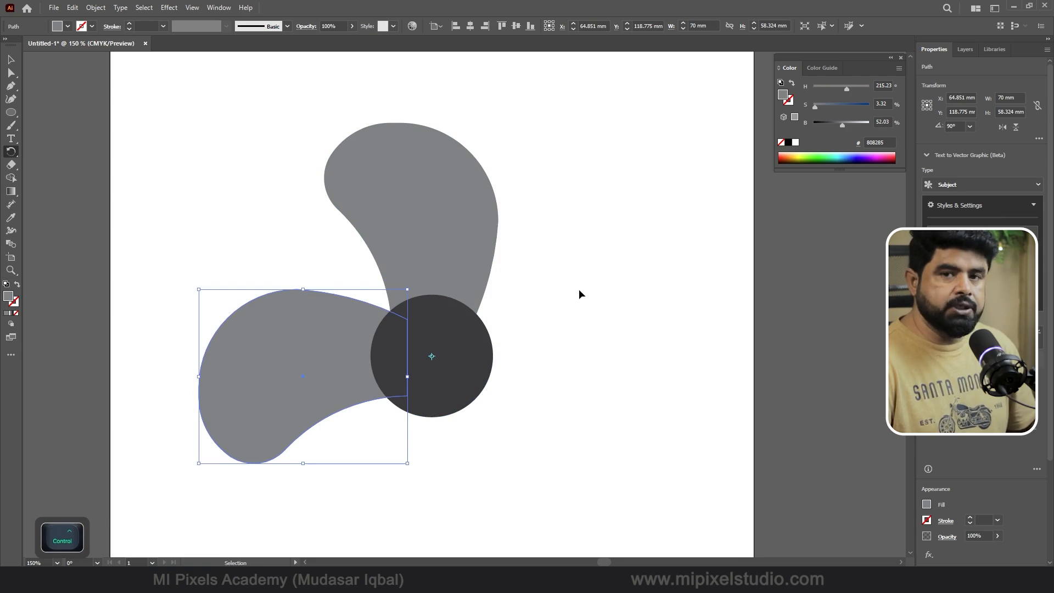
key(ctrl+d)
key(ctrl+d)
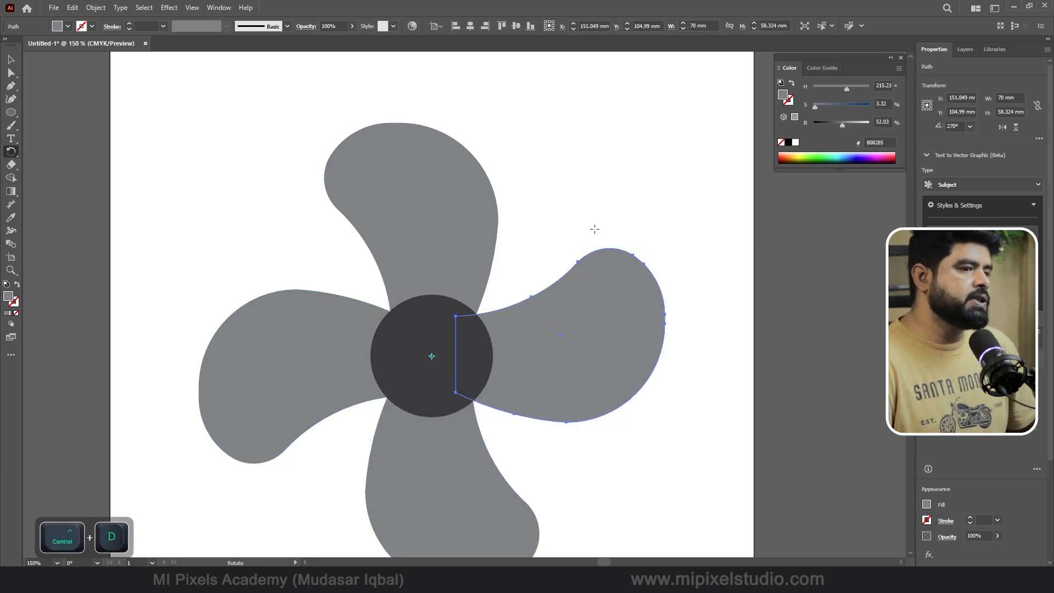
click(11, 59)
click(280, 158)
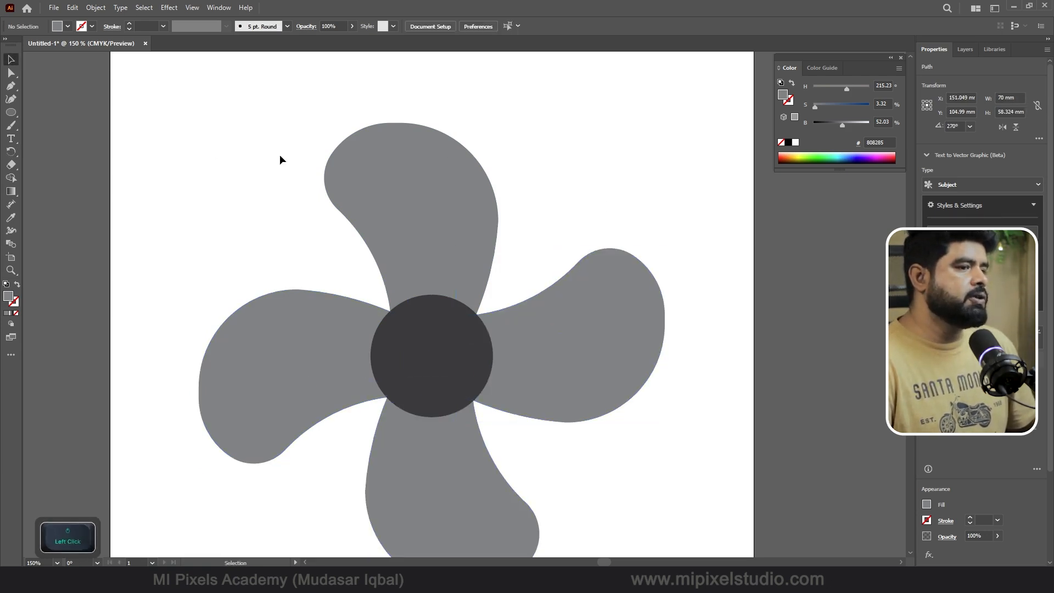
scroll(466, 365, down, 1)
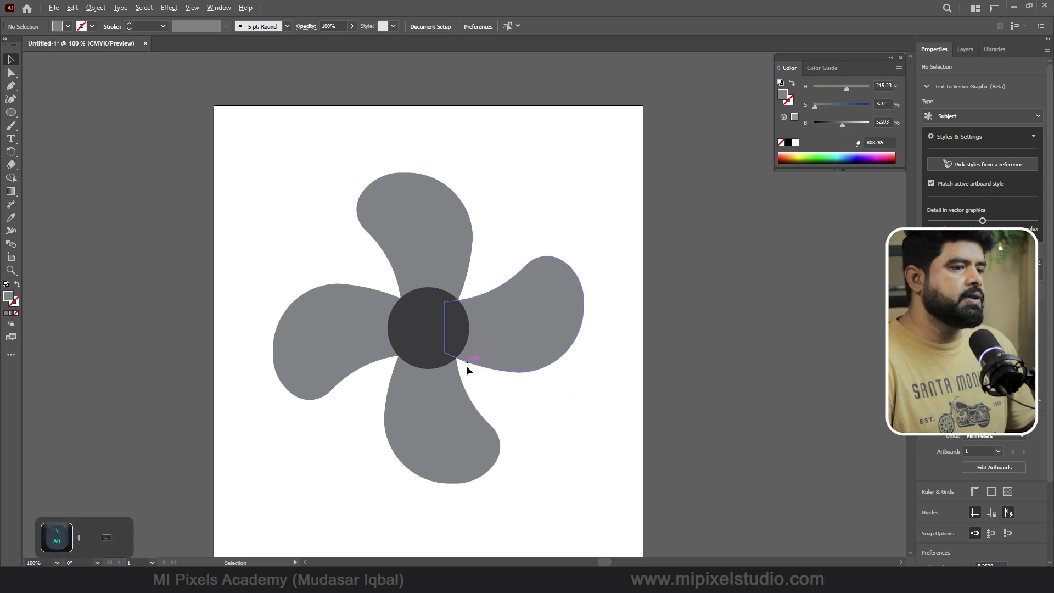
click(582, 421)
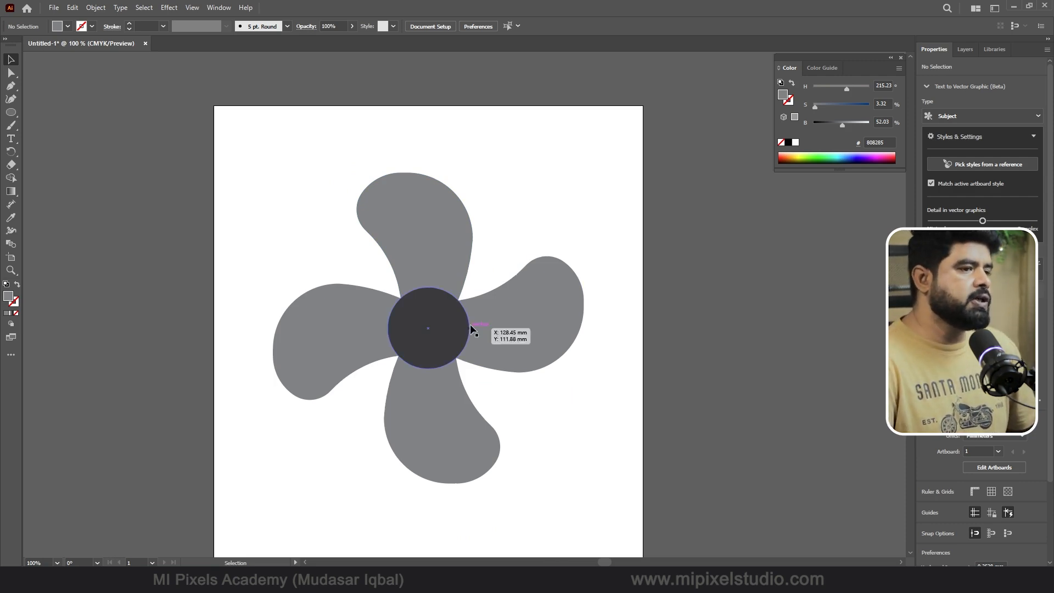
Duplicate the dark hub circle in place and enlarge the copy from its centre to about 167 mm, enclosing the blades
click(442, 324)
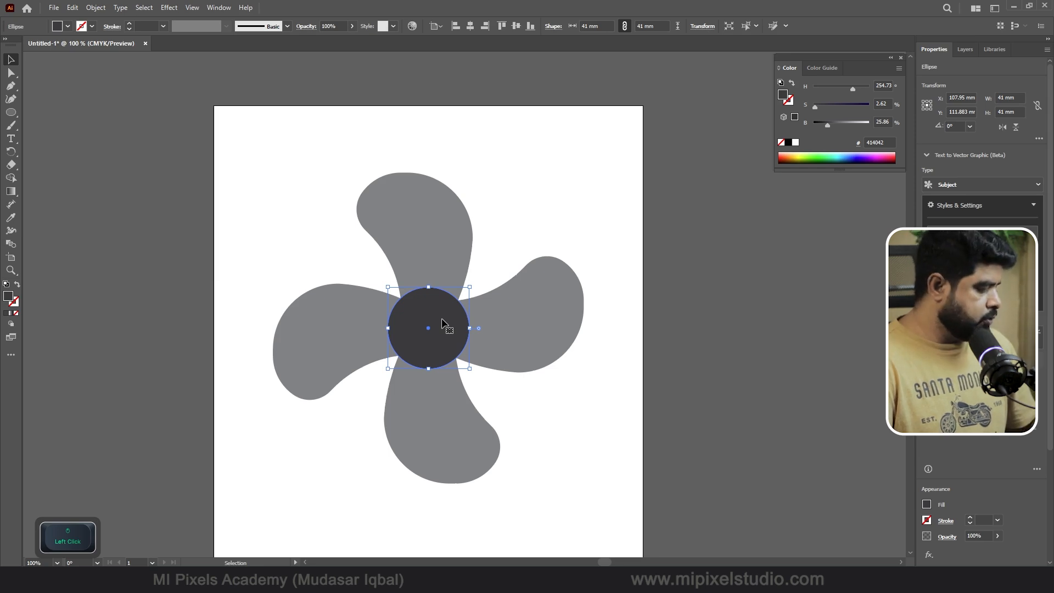
key(ctrl+c)
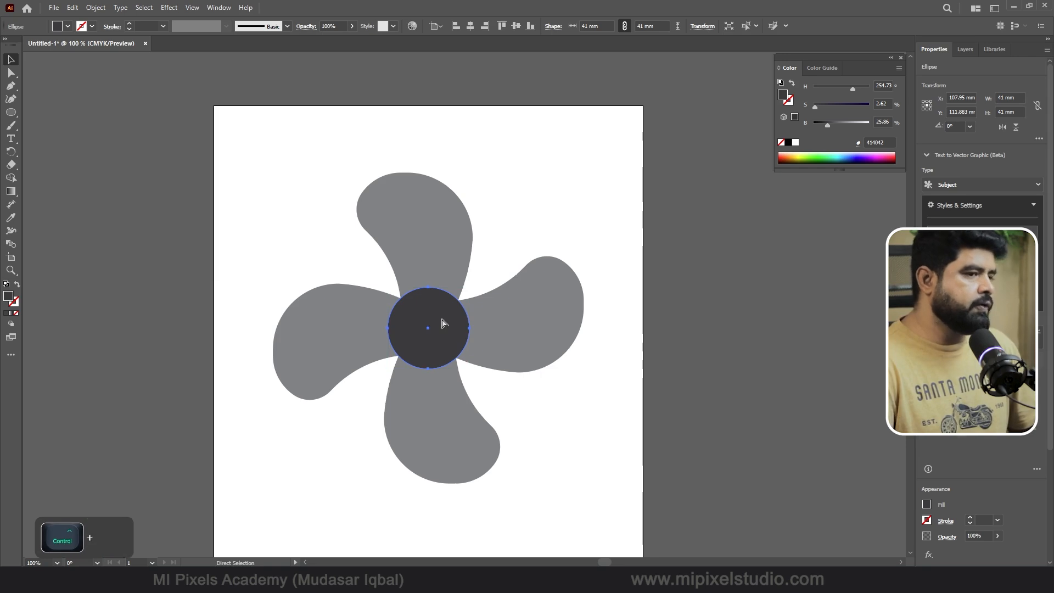
key(ctrl+f)
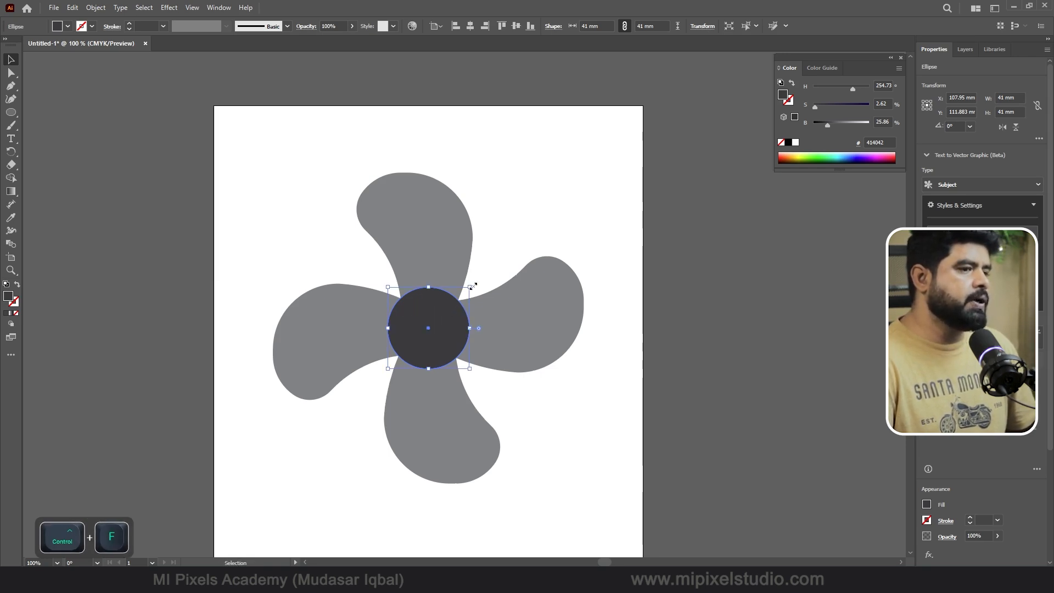
drag(469, 287, 595, 151)
Remove the large circle's fill and give it a black stroke
click(68, 27)
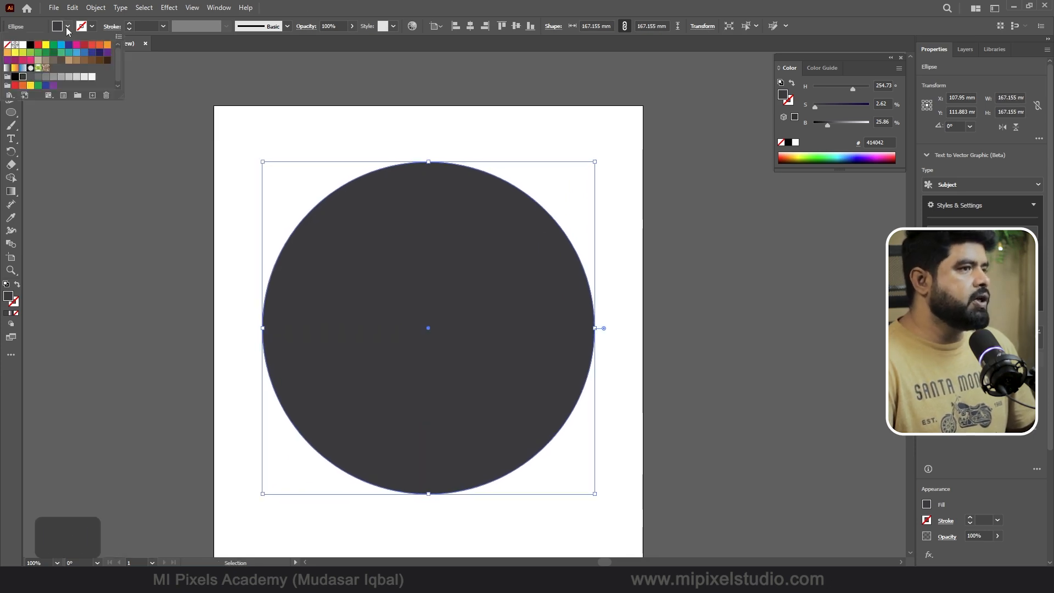
click(8, 45)
click(93, 26)
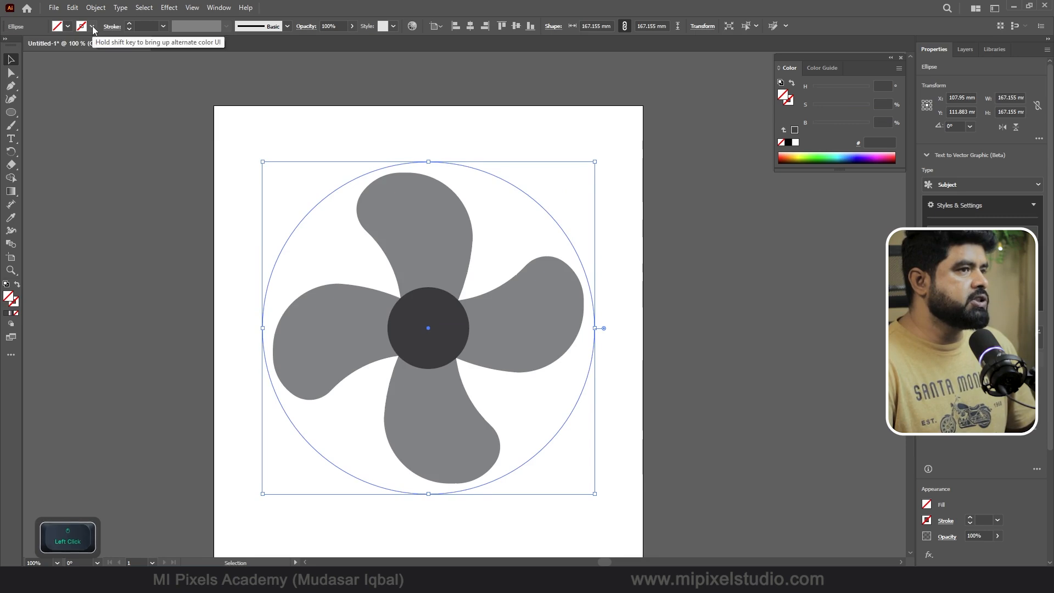
click(32, 47)
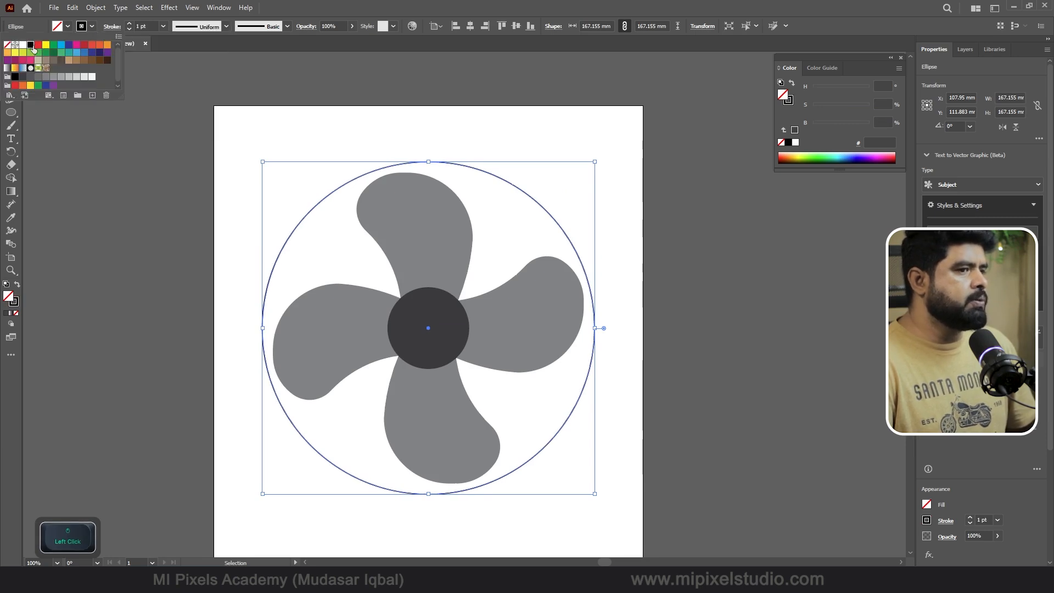
click(150, 27)
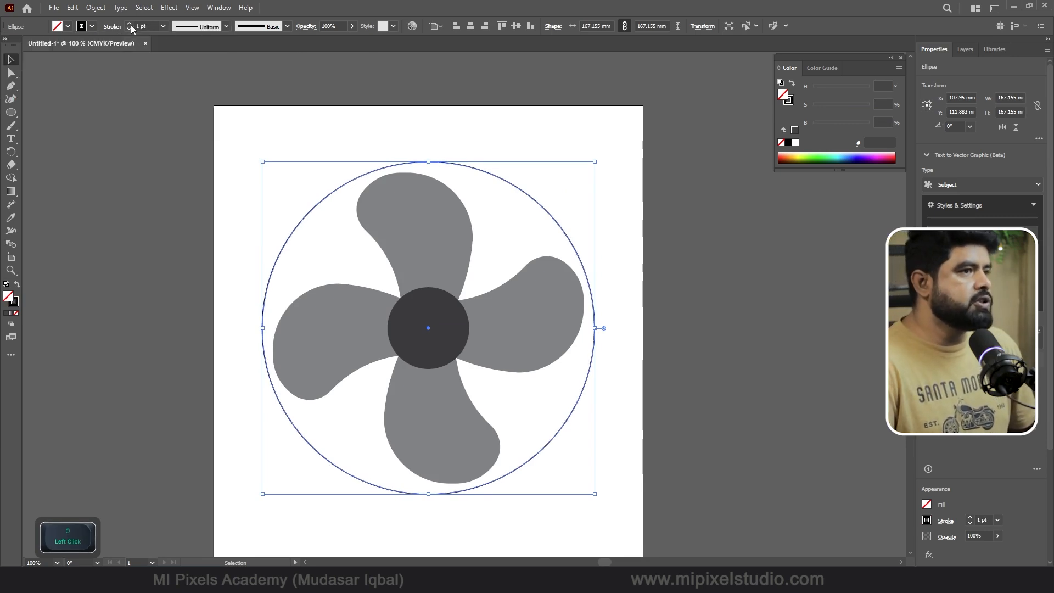
Set the outer ring's stroke weight to 5 pt and deselect it
click(129, 23)
click(130, 23)
click(130, 23)
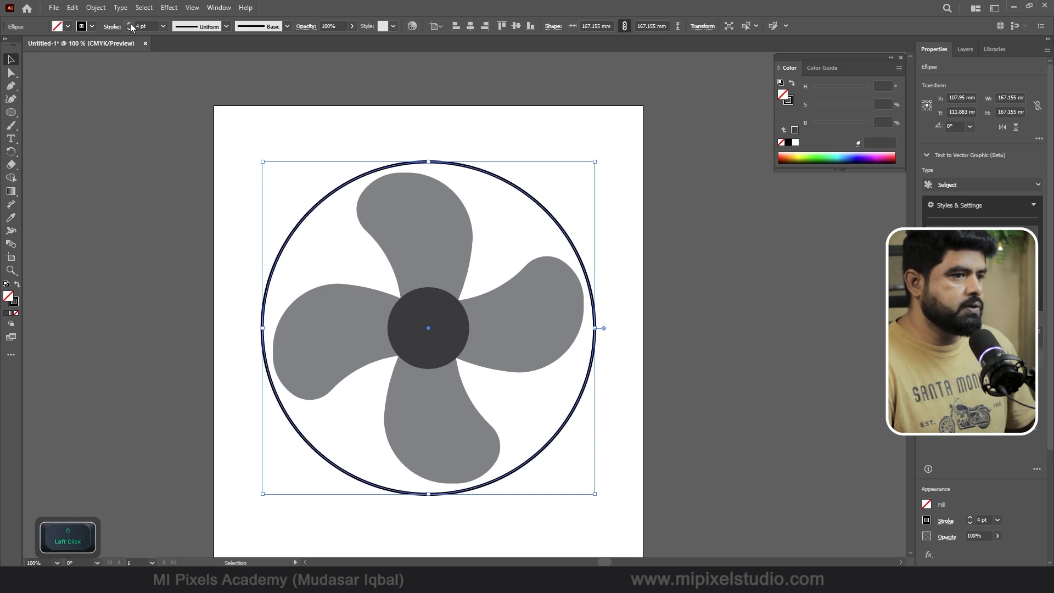
click(130, 24)
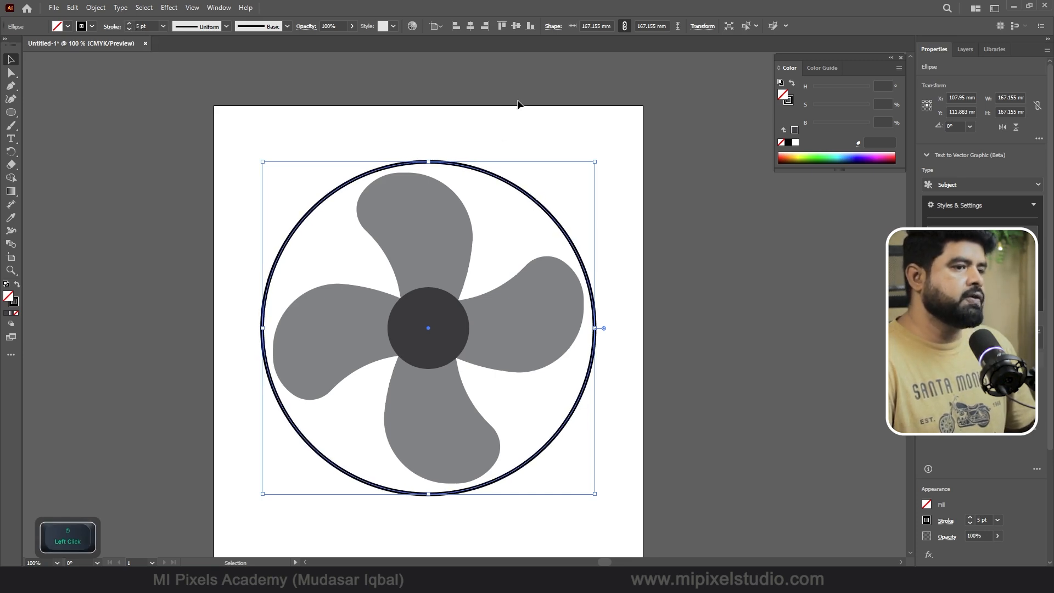
click(568, 119)
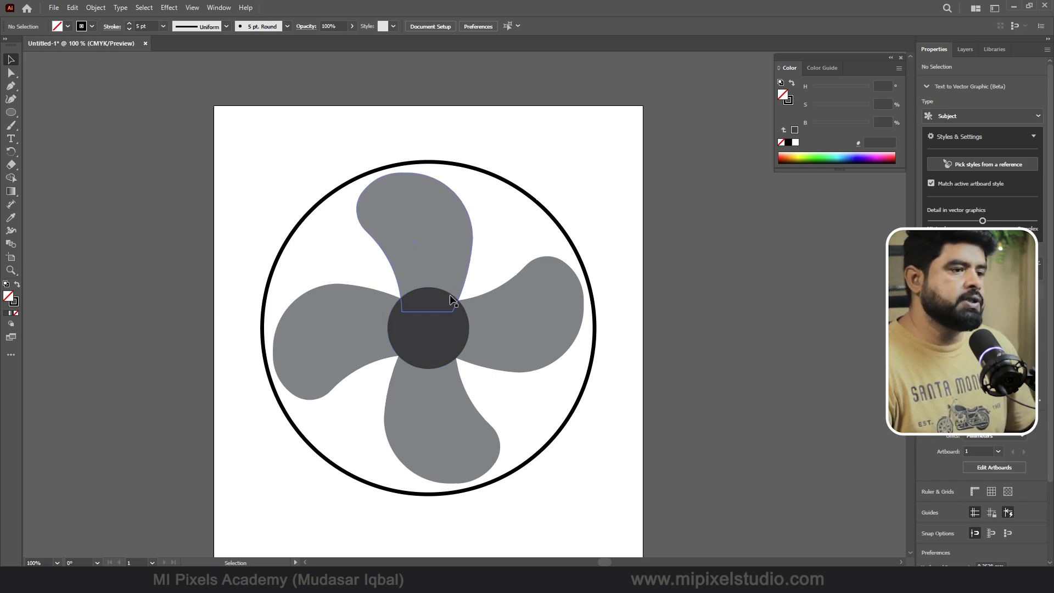
Draw a straight vertical line about 84 mm long from the hub's centre up to the outer ring with the Pen tool
click(11, 85)
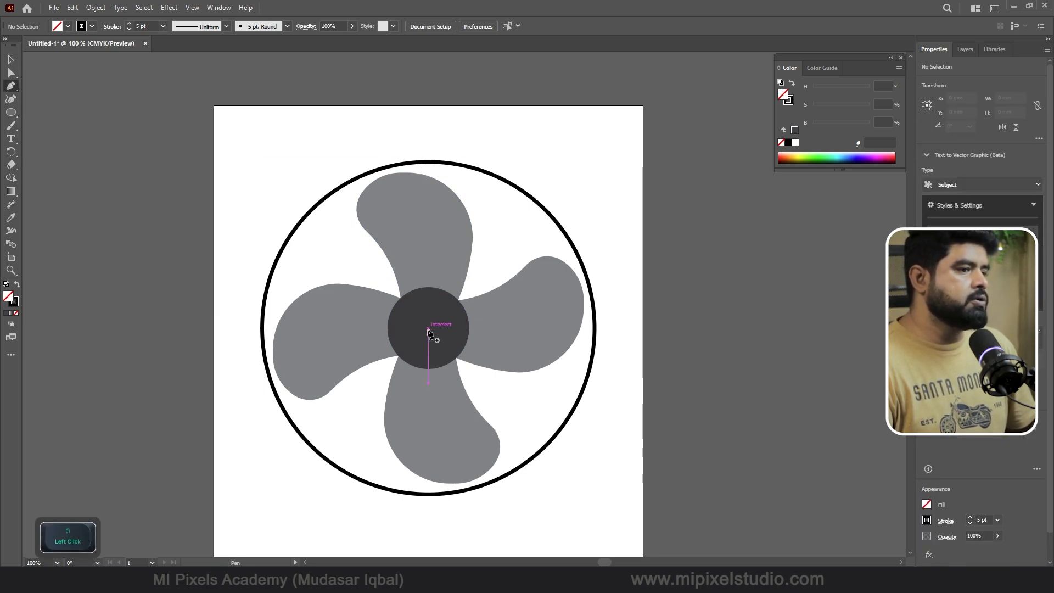
drag(429, 329, 428, 305)
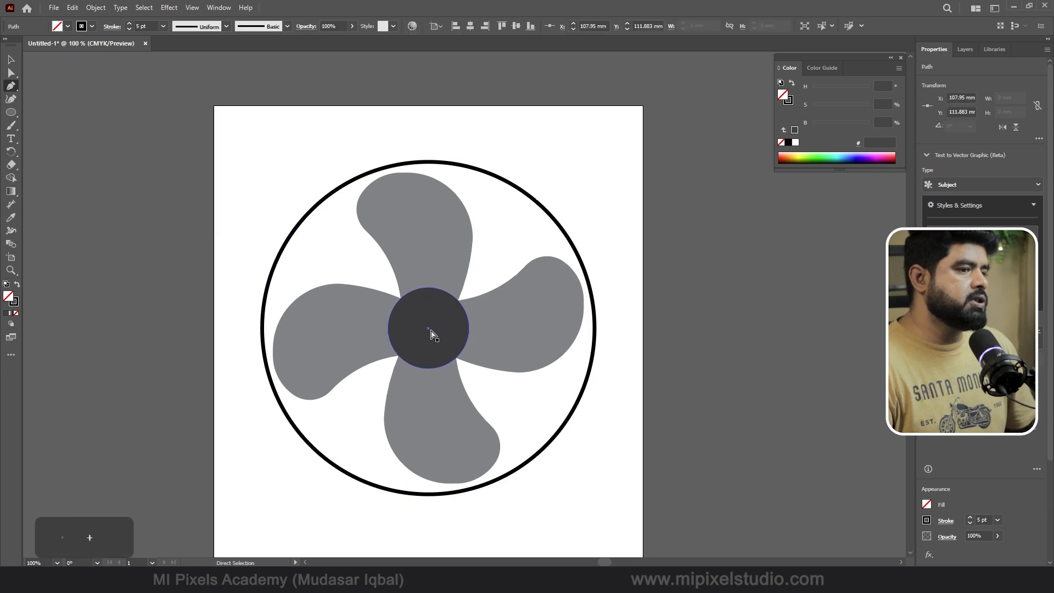
alt+click(428, 329)
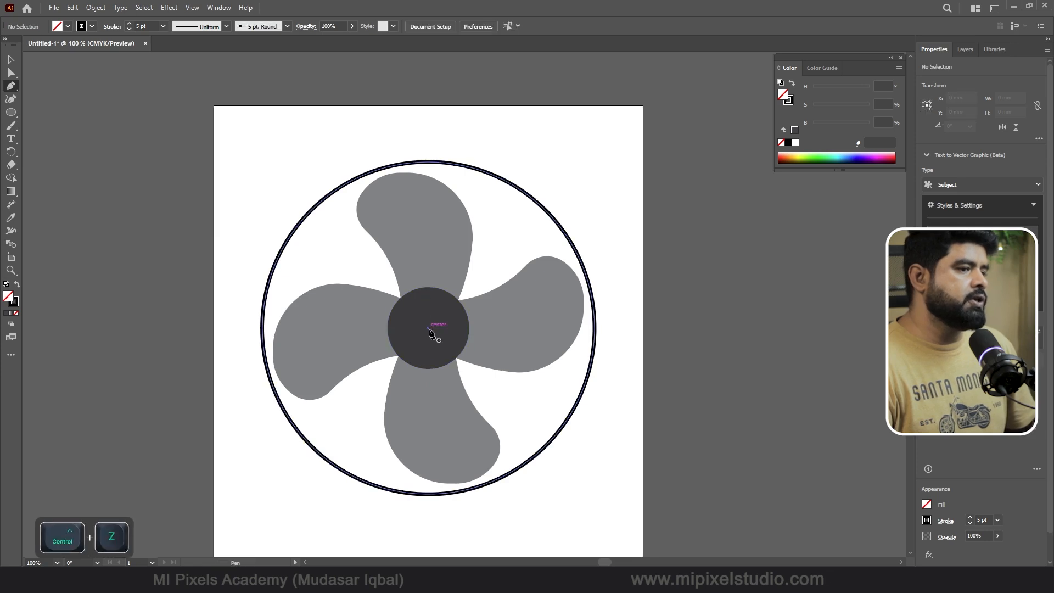
shift+click(427, 162)
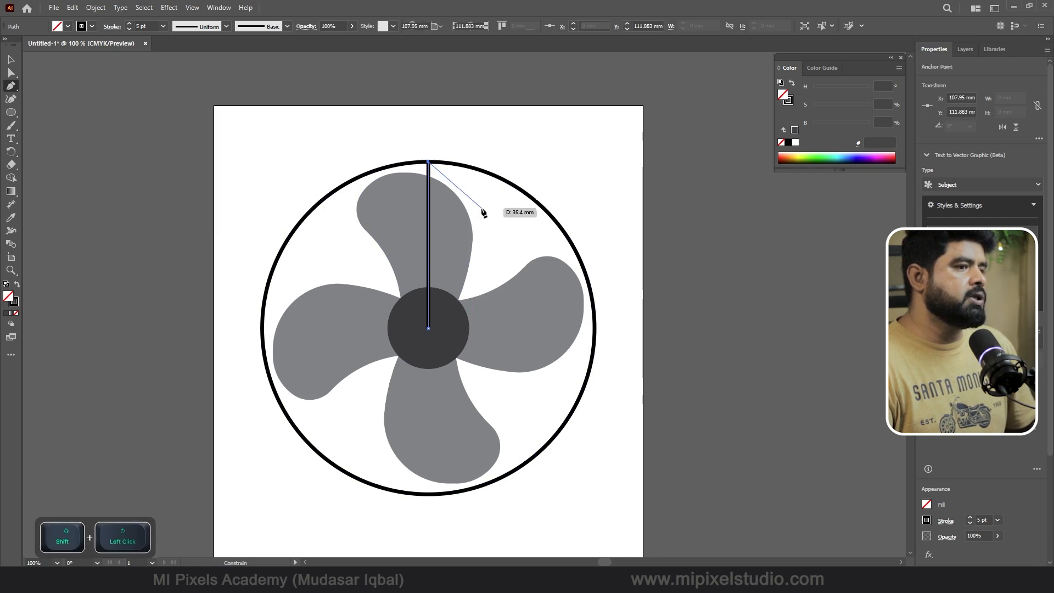
key(Escape)
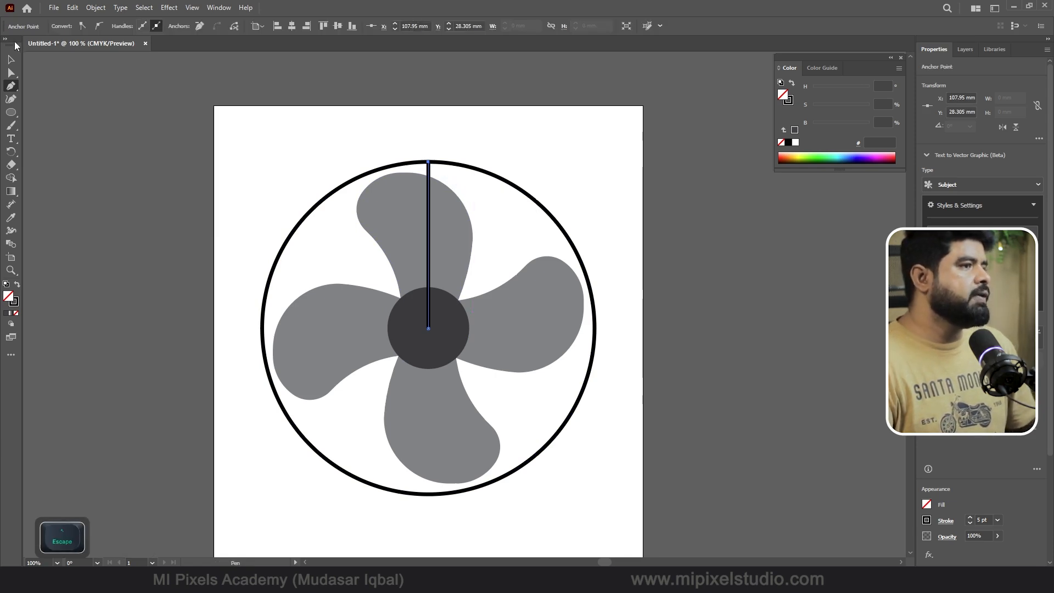
key(v)
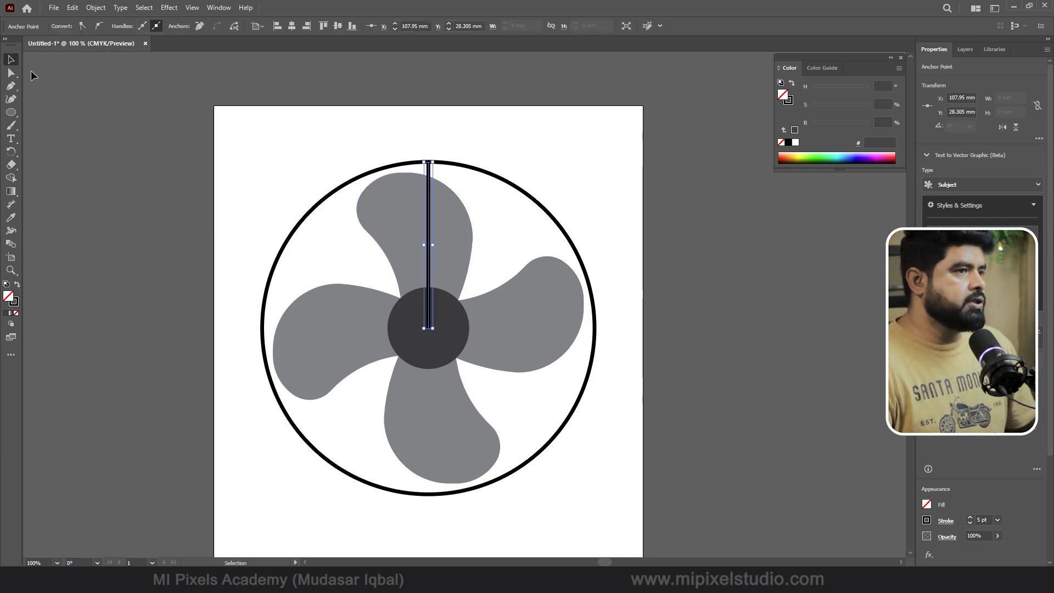
click(116, 114)
Set the vertical line's stroke weight to 1 pt and deselect it
click(427, 202)
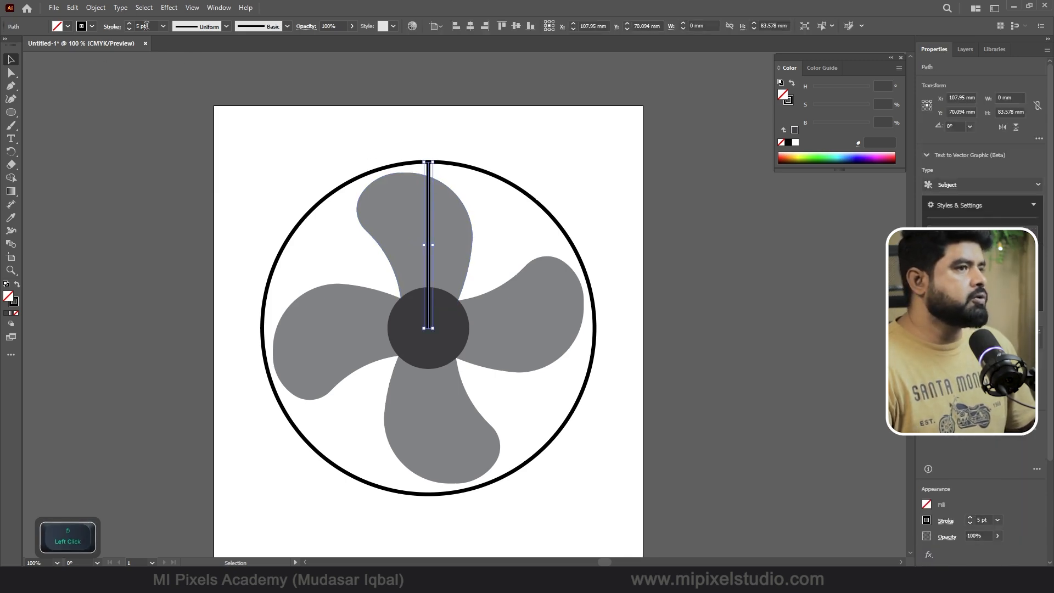
click(130, 28)
click(130, 28)
click(130, 28)
click(129, 28)
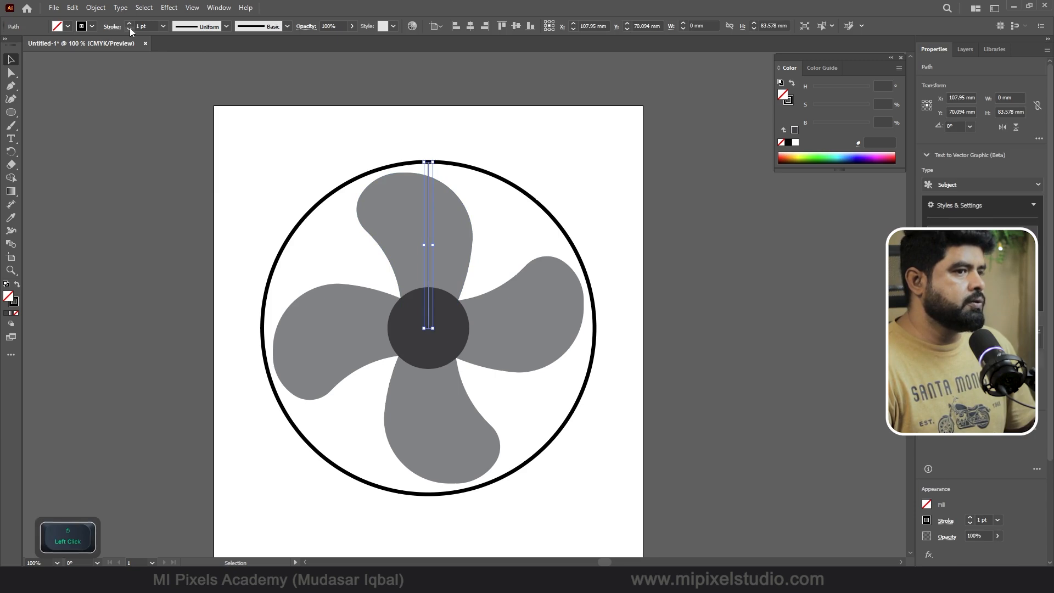
click(477, 128)
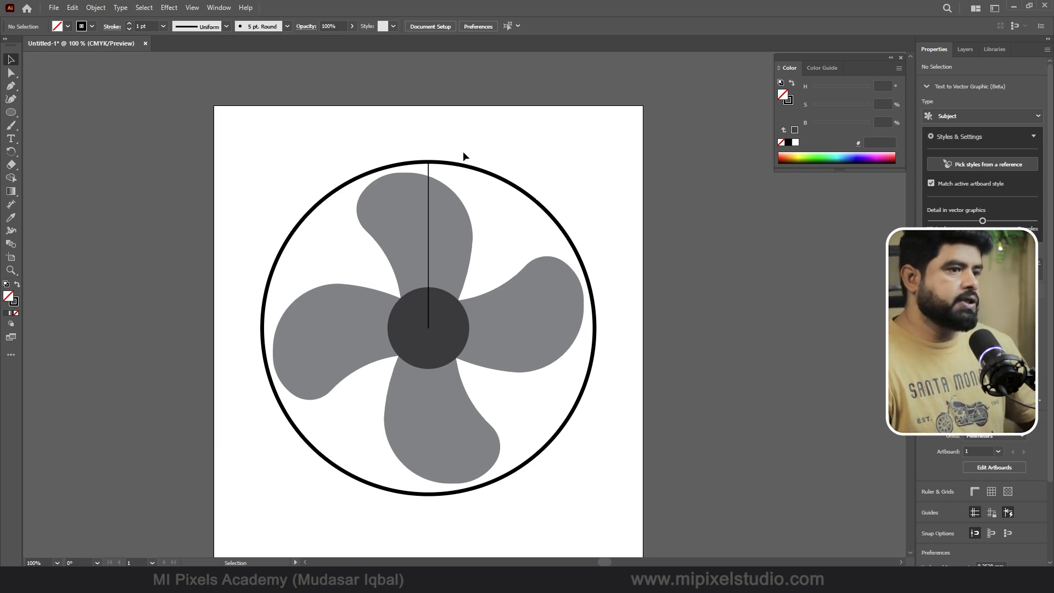
Create a copy of the vertical line rotated by 360/25 degrees around the hub's centre
click(429, 171)
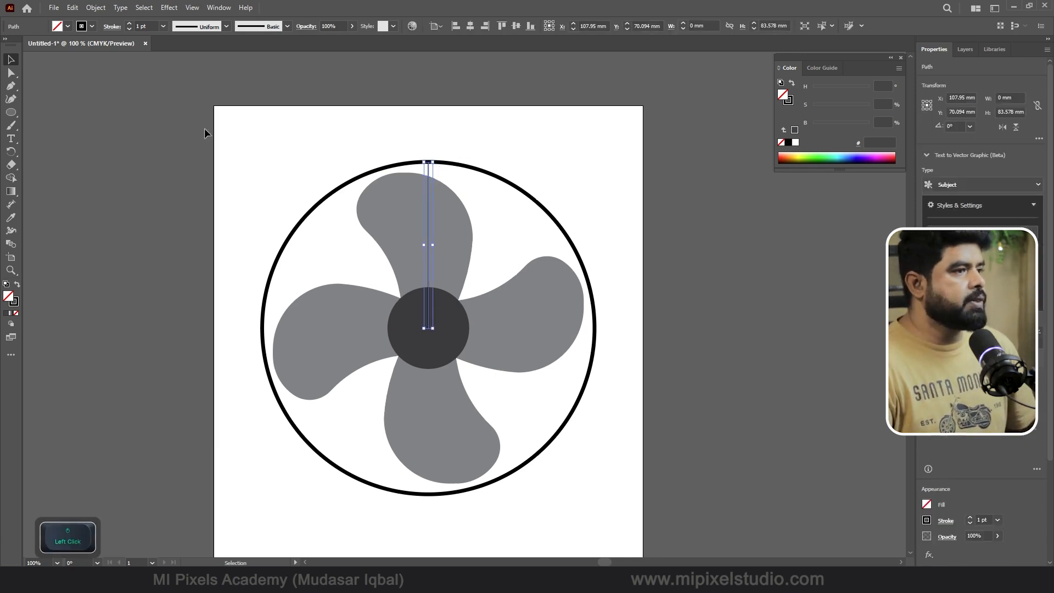
alt+scroll(439, 269, up, 2)
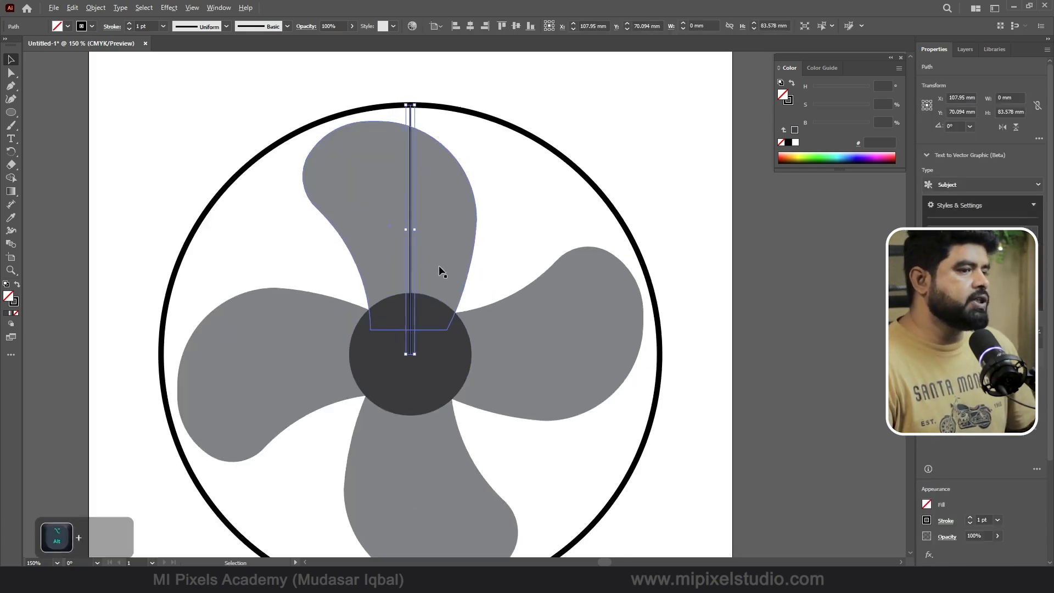
click(13, 152)
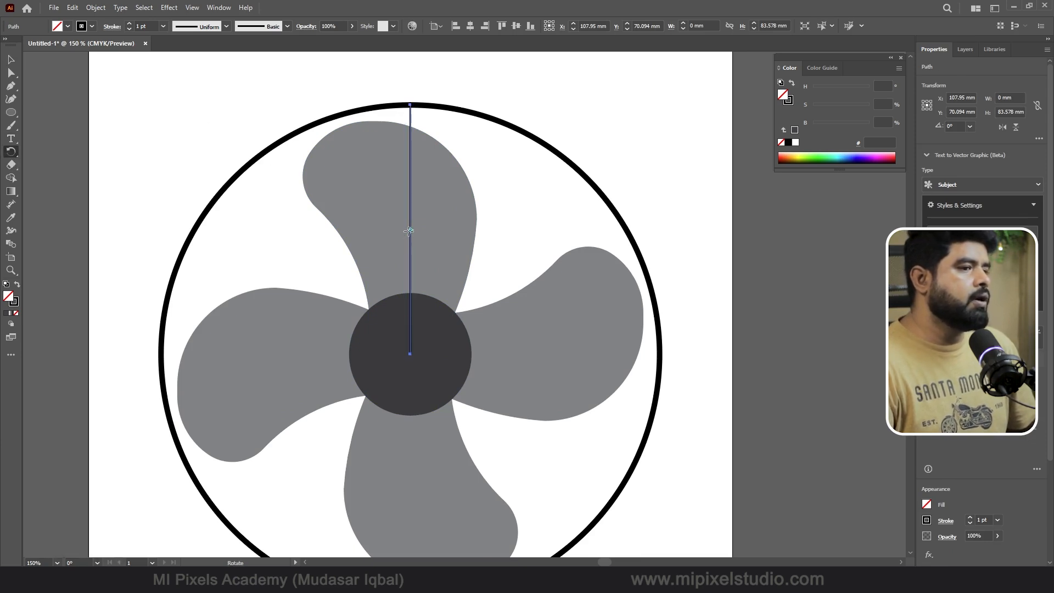
alt+drag(409, 229, 431, 365)
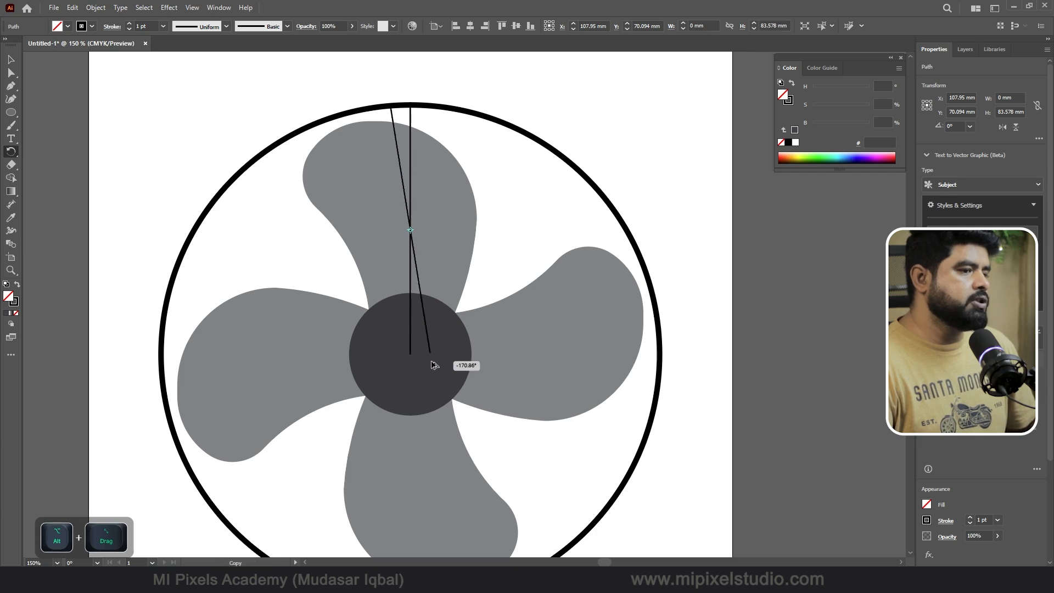
key(ctrl+z)
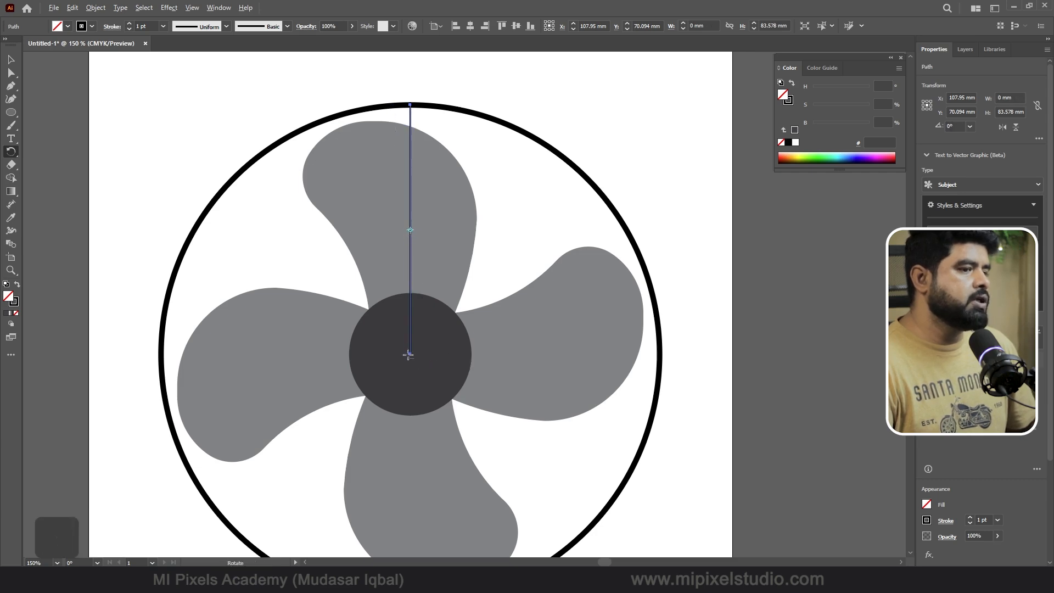
key(alt)
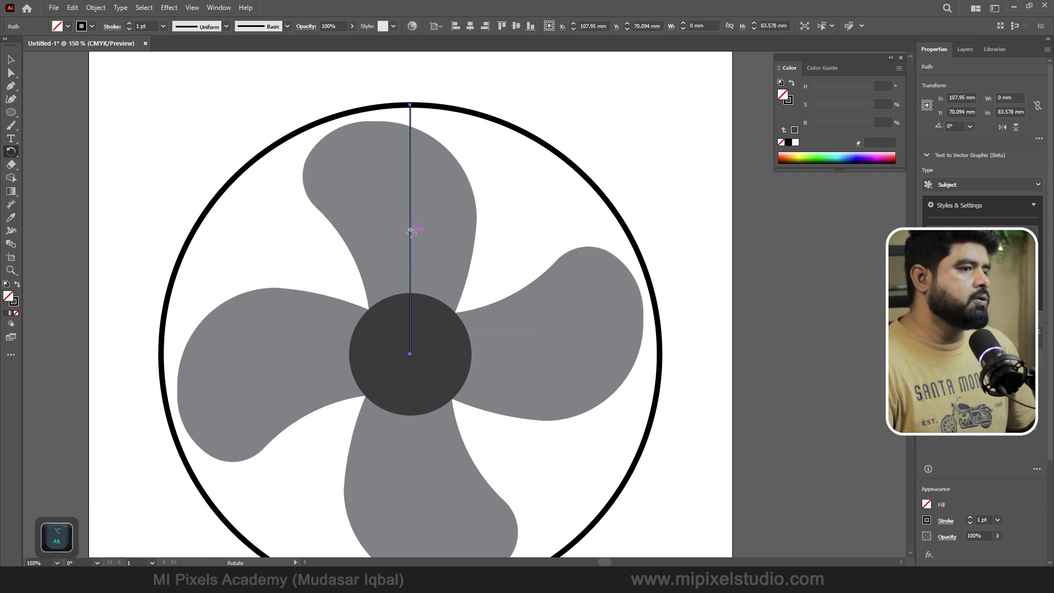
alt+drag(412, 229, 410, 353)
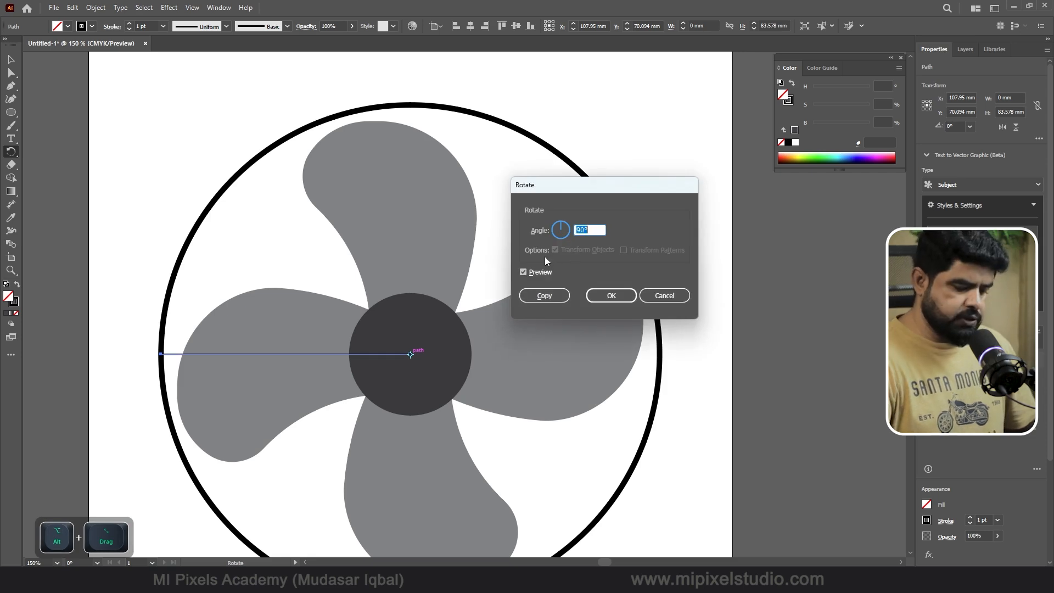
text(360)
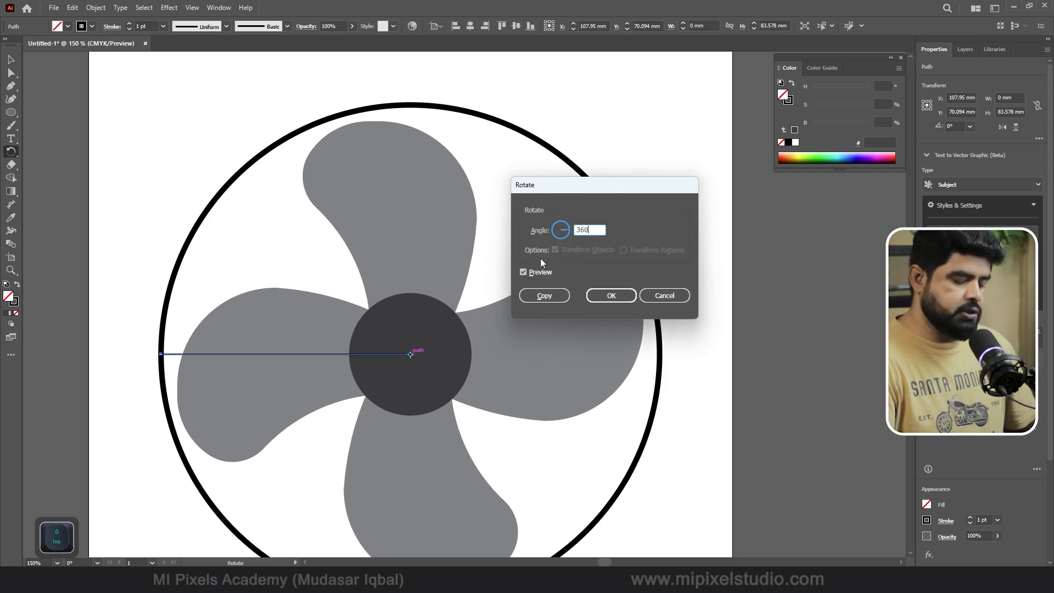
text(/)
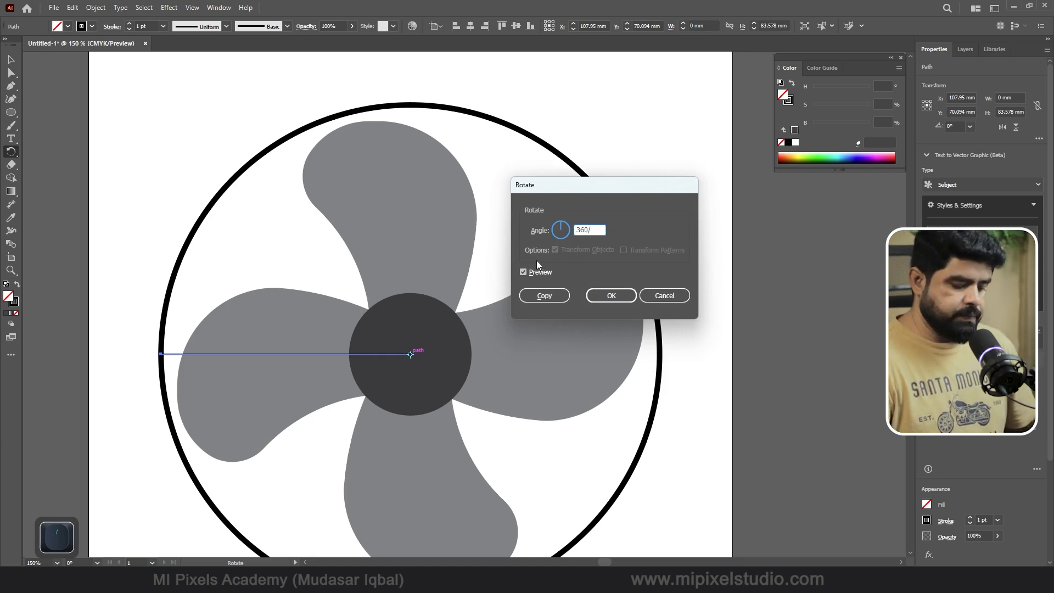
text(25)
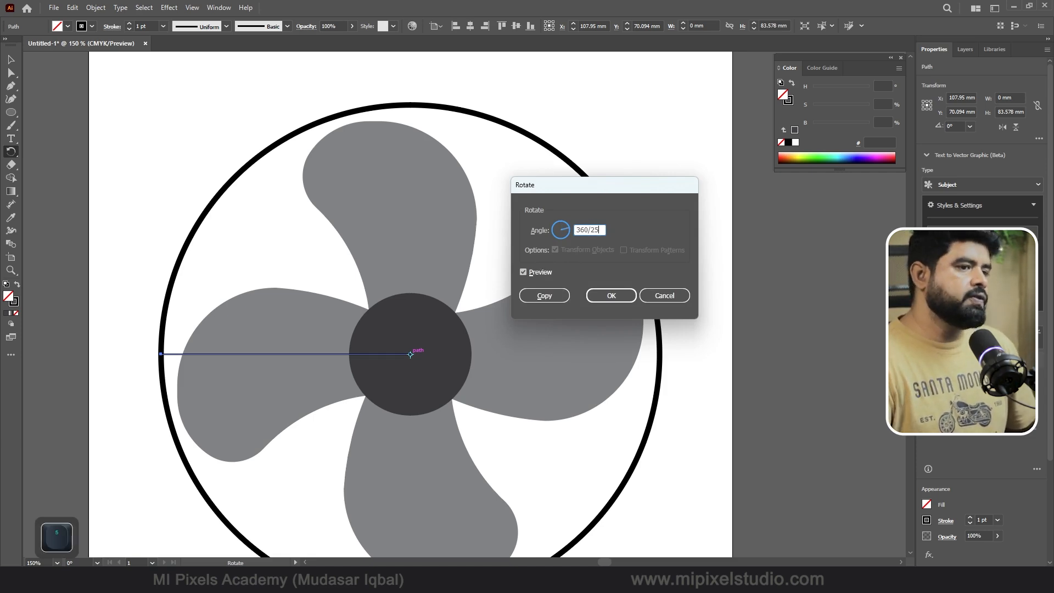
click(543, 296)
Repeat the rotated line copy around the full ring to complete 25 evenly spaced spokes, and deselect everything
key(ctrl)
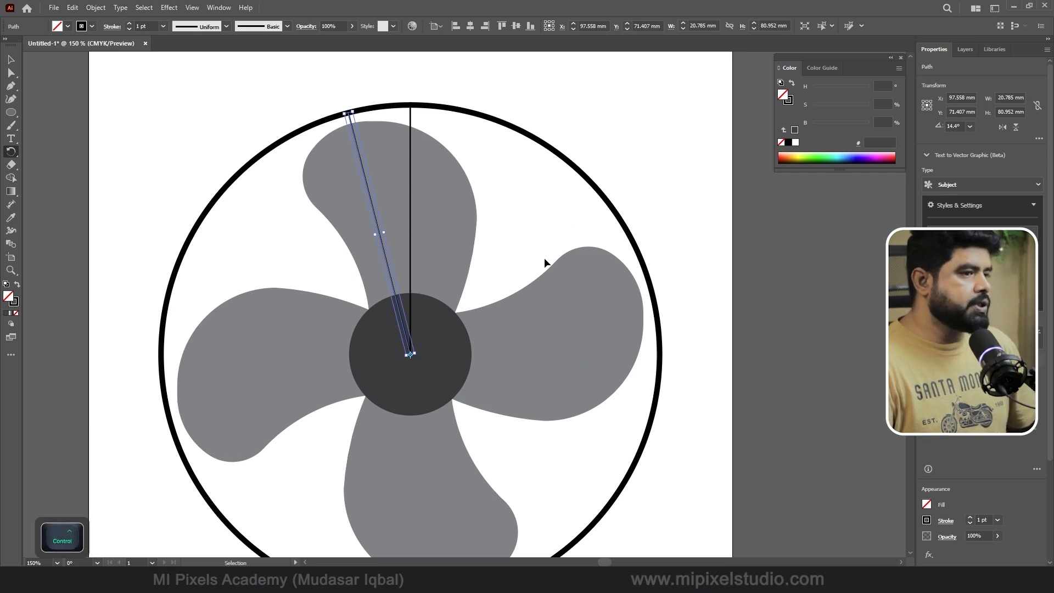
key(ctrl+d)
key(ctrl+d)
key(ctrl+d)
key(ctrl+d)
key(ctrl+d)
key(ctrl+d)
key(ctrl+d)
key(ctrl+d)
key(ctrl+d)
key(ctrl+d)
key(ctrl+d)
key(ctrl+d)
key(ctrl+d)
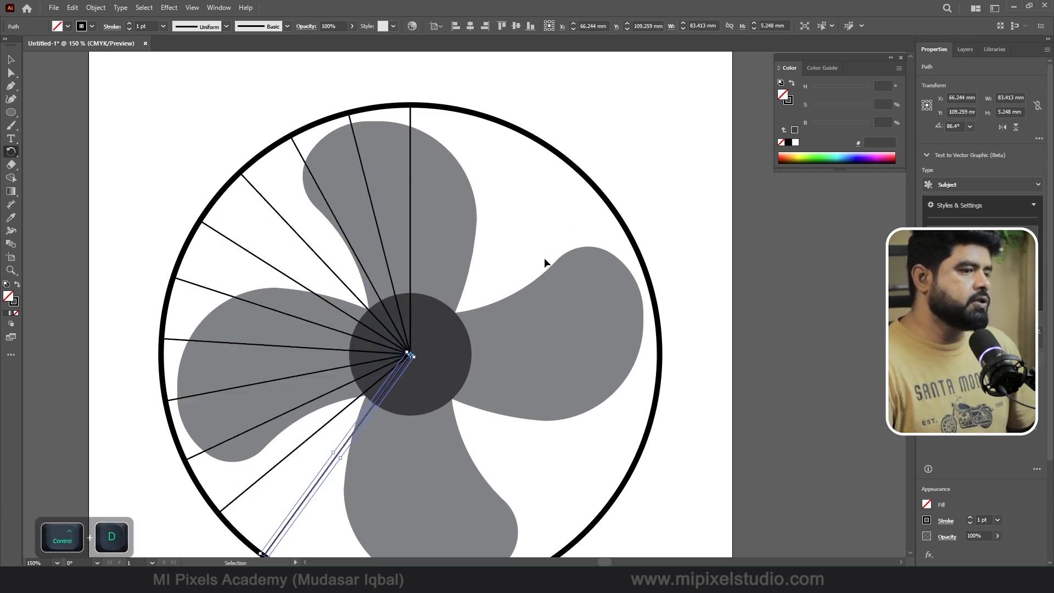
key(ctrl+d)
key(ctrl+d)
key(ctrl+d)
key(ctrl+d)
key(ctrl+d)
key(ctrl+d)
key(ctrl+d)
key(ctrl+d)
key(ctrl+d)
key(ctrl+d)
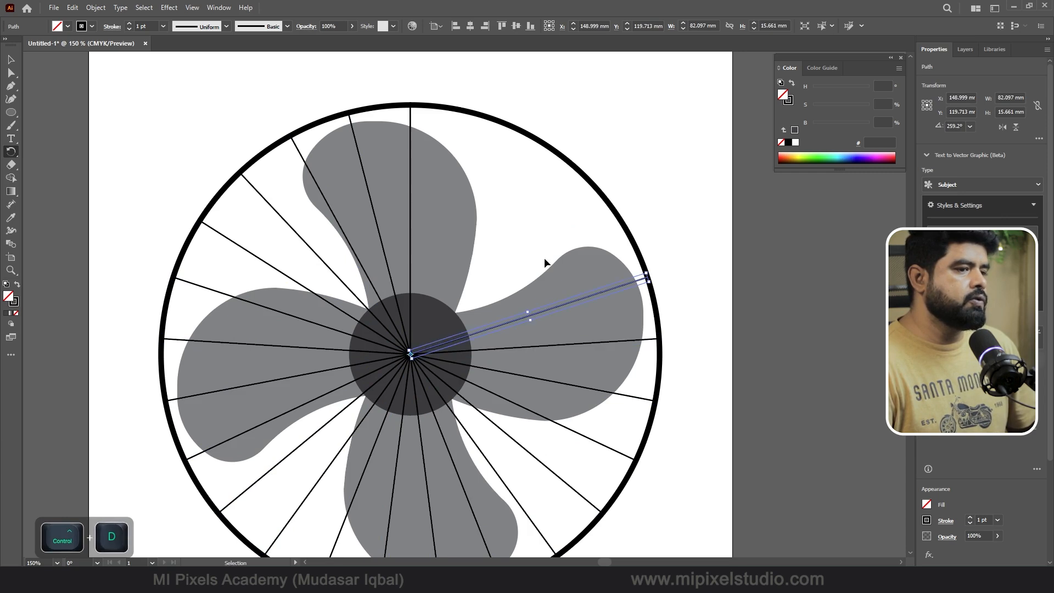
key(ctrl+d)
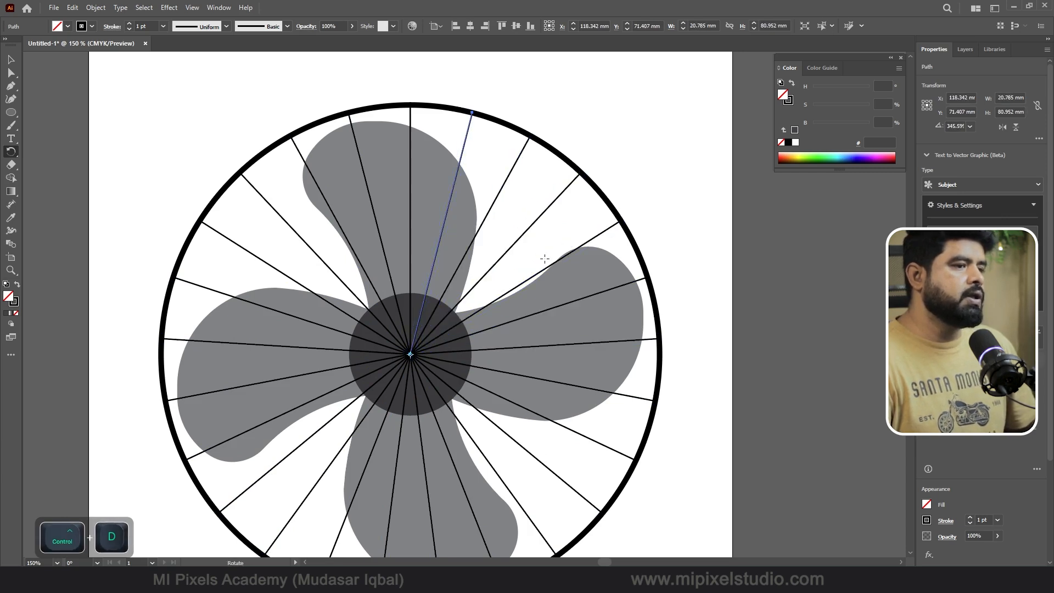
click(12, 60)
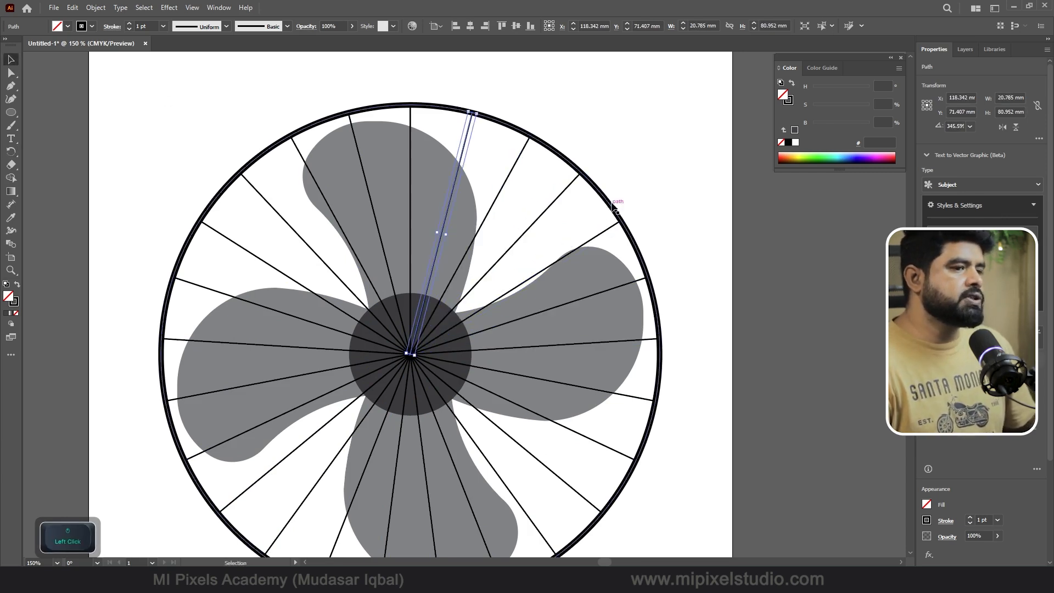
click(645, 172)
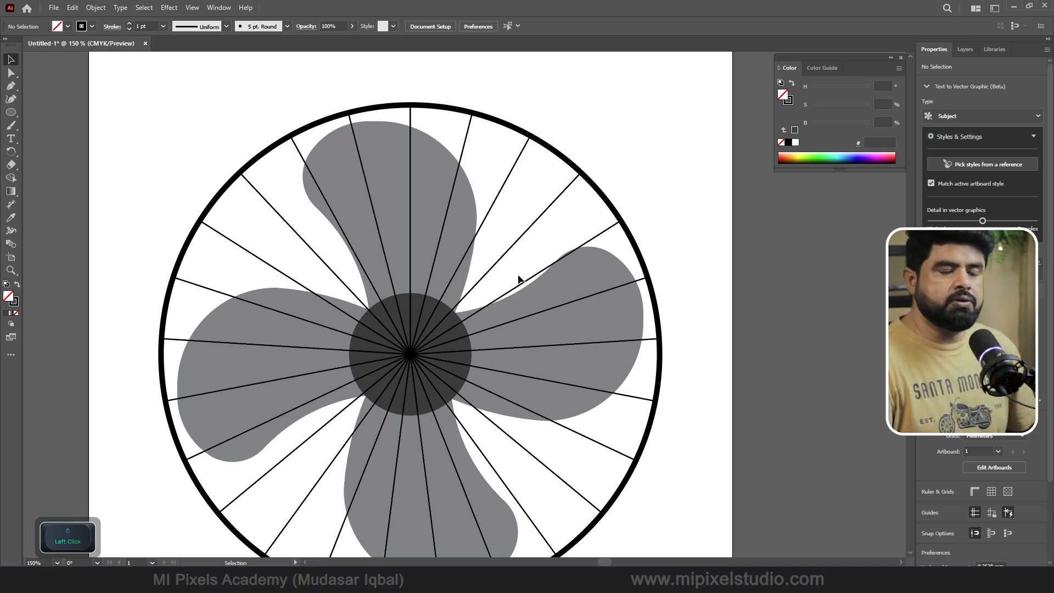
Bring the dark hub circle to the front so it covers the spokes' inner ends, and deselect it
click(407, 303)
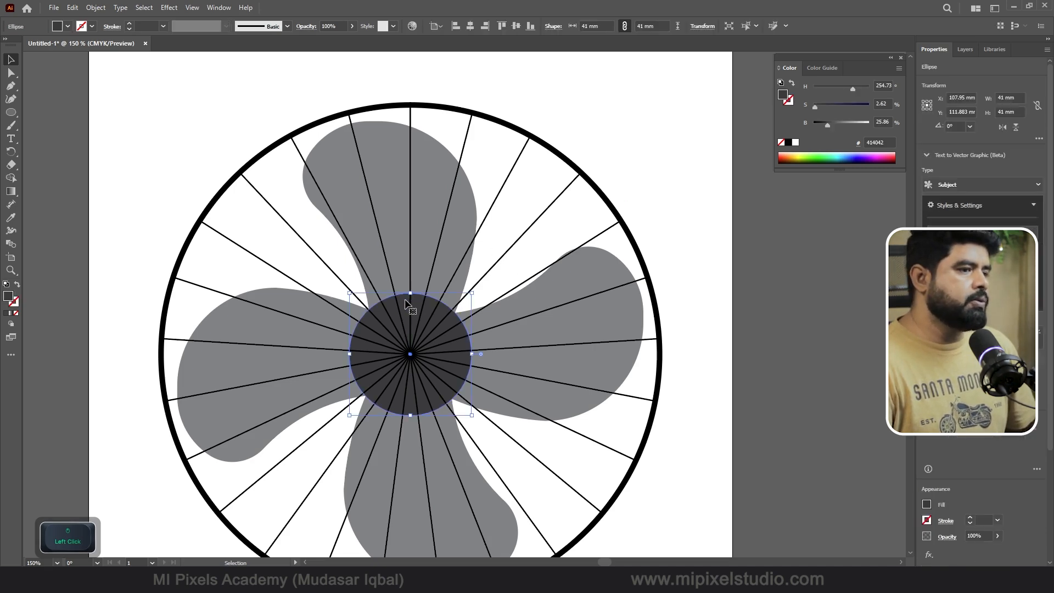
right_click(406, 304)
mouse_move(467, 511)
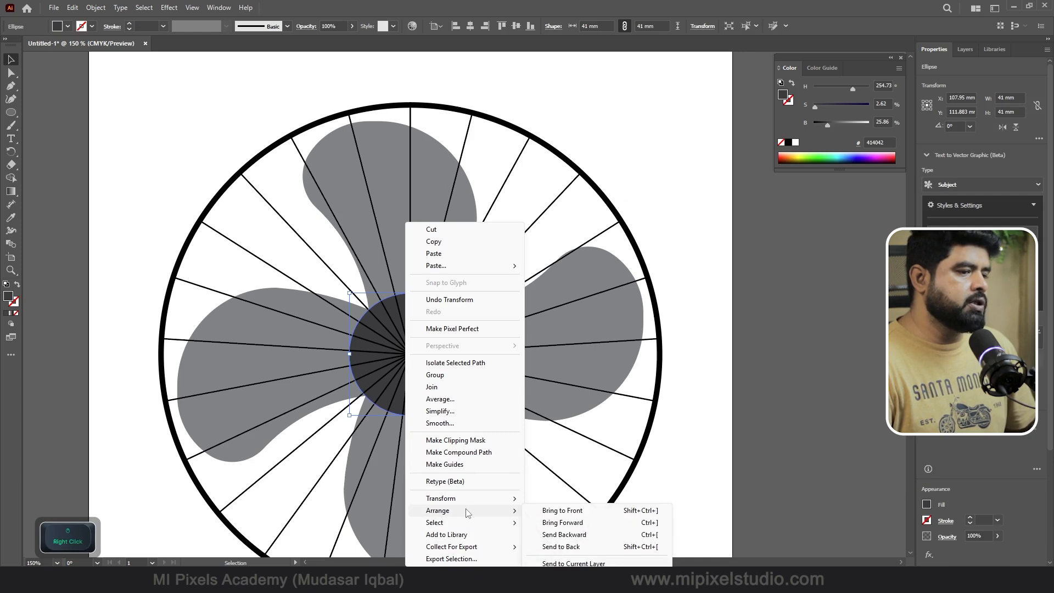
click(561, 510)
click(718, 305)
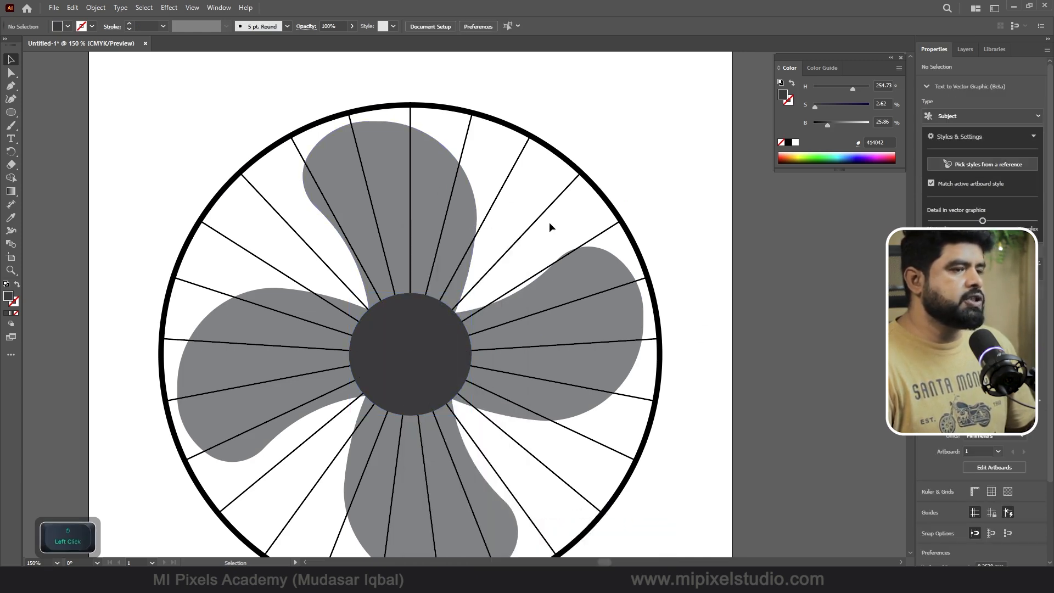
Duplicate the outer ring in place and shrink the copy from its centre to about 106.6 mm
click(572, 168)
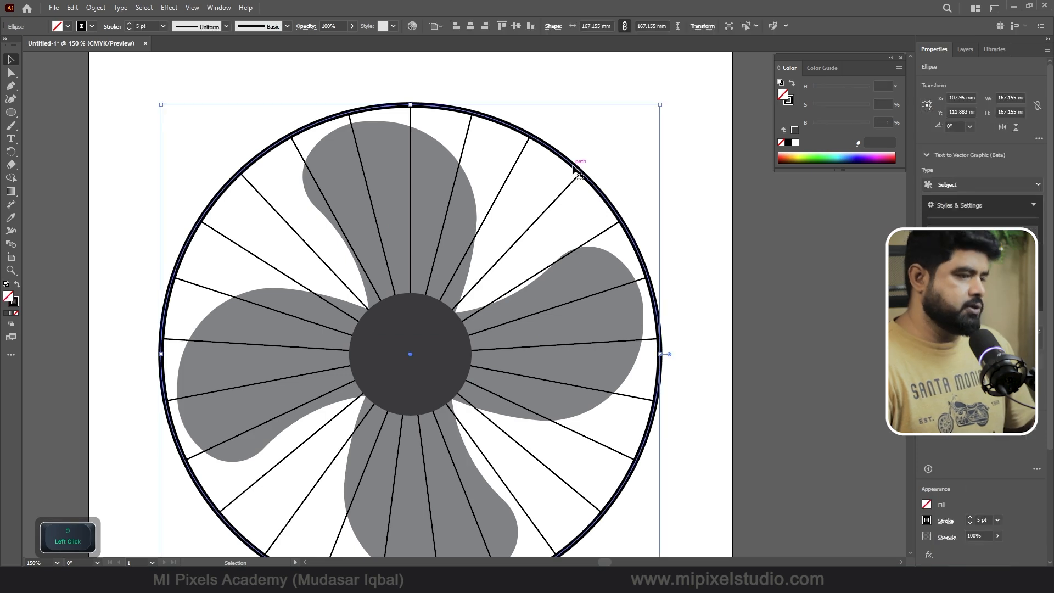
key(ctrl)
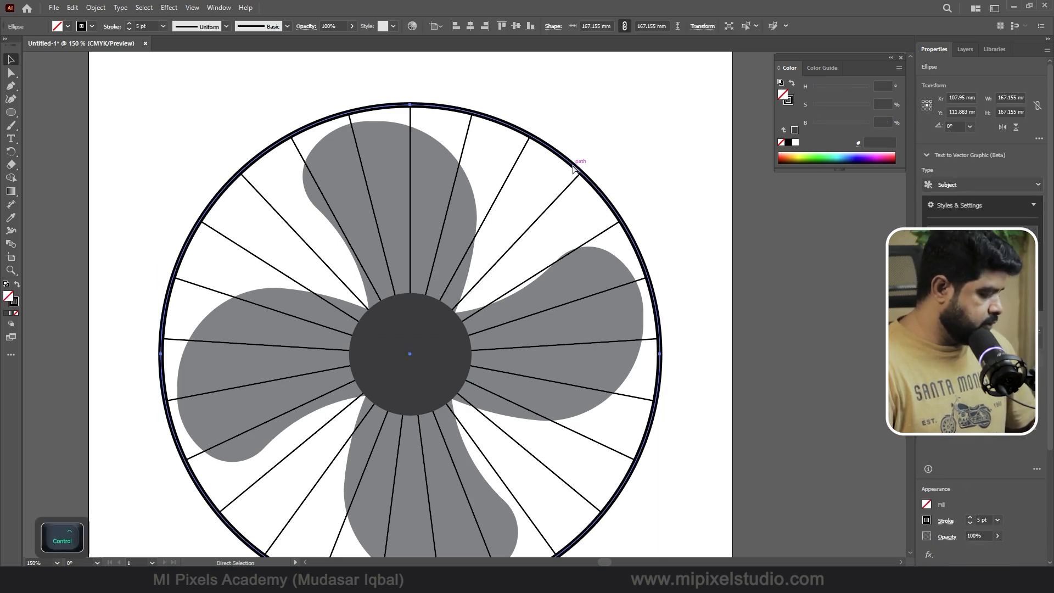
key(ctrl+c)
key(ctrl+f)
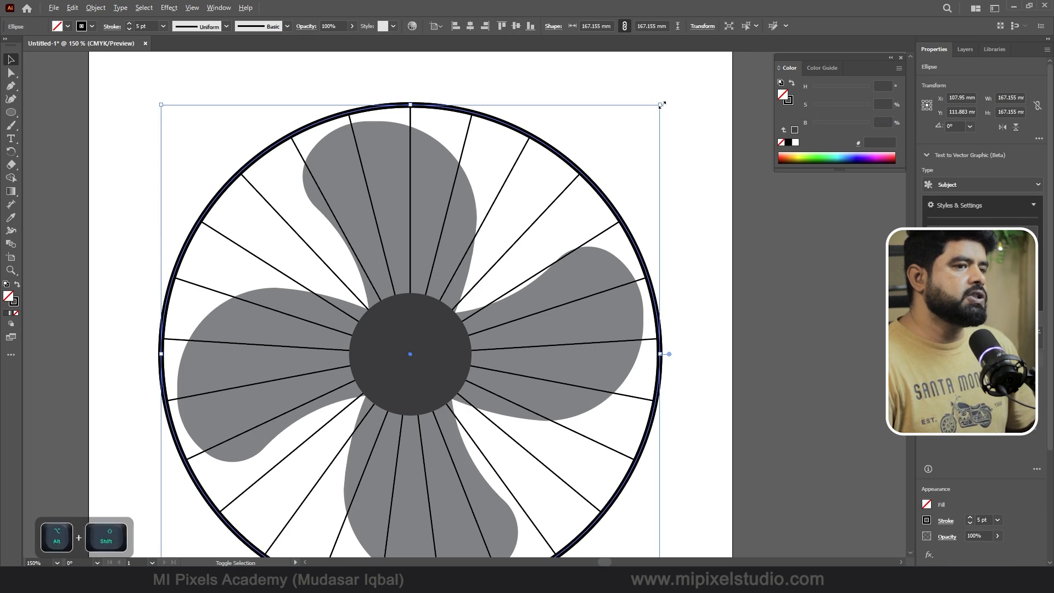
drag(661, 104, 571, 177)
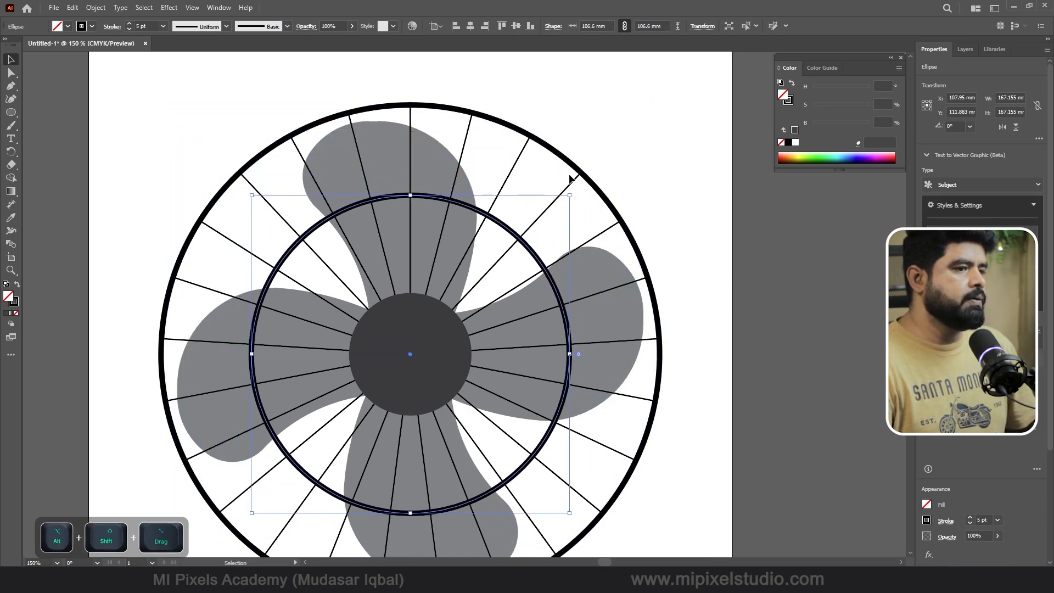
Reduce the inner guard ring's stroke weight to 2 pt and deselect it
click(130, 30)
click(129, 30)
click(130, 30)
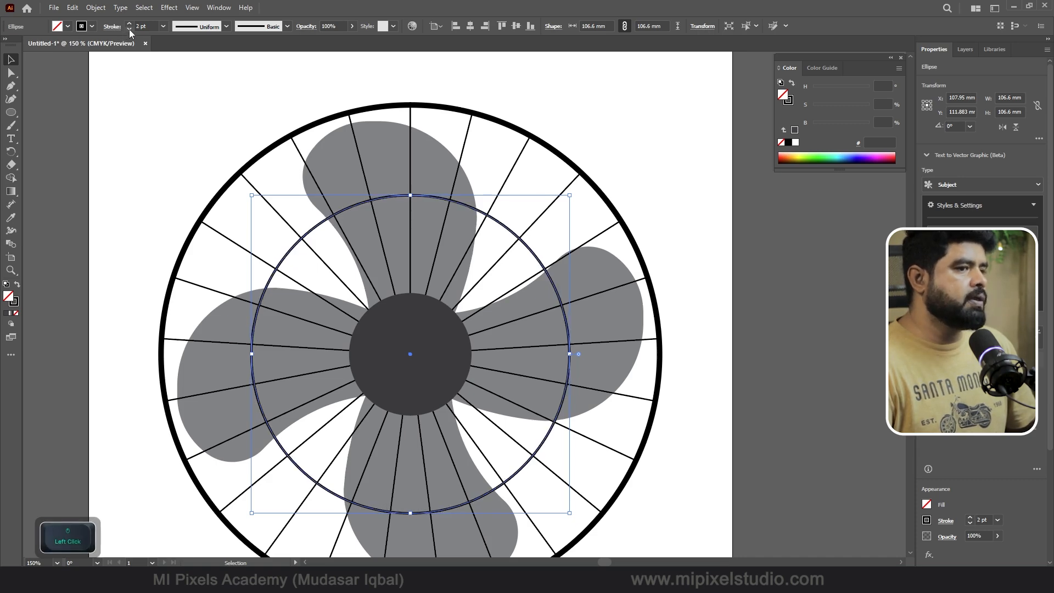
click(655, 180)
scroll(549, 258, down, 2)
scroll(450, 263, up, 1)
scroll(439, 270, down, 1)
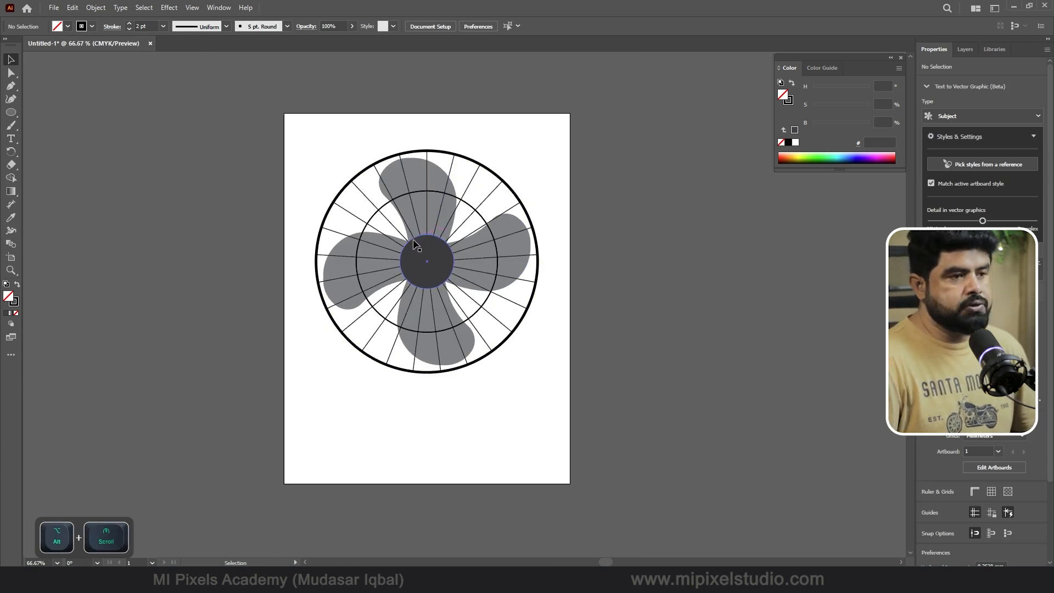
click(613, 240)
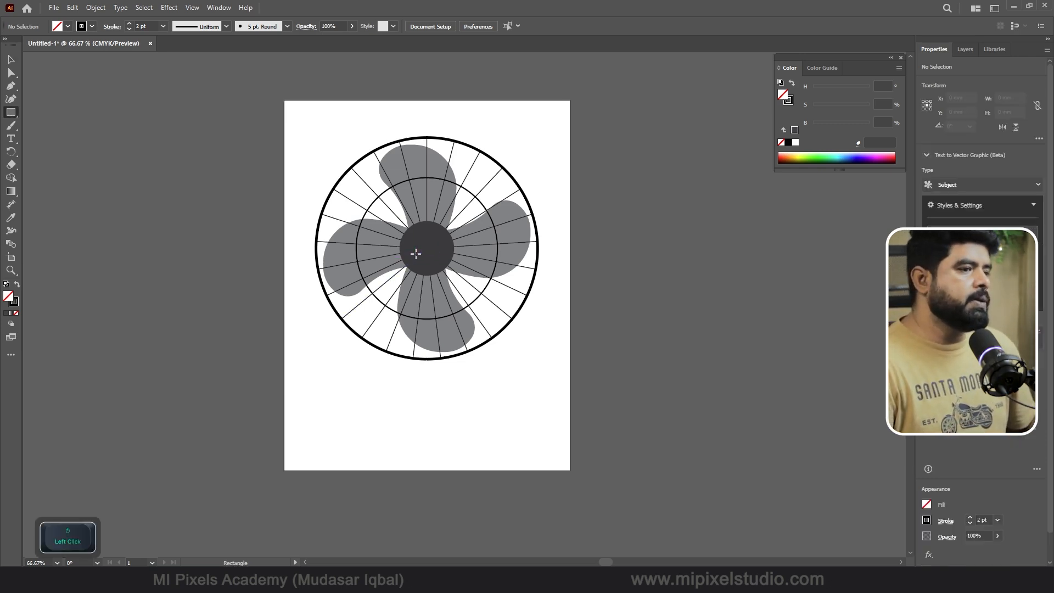
Draw a rectangle about 30 by 158 mm from the hub down to the artboard's lower edge, and fill it dark grey (414042)
drag(421, 252, 459, 461)
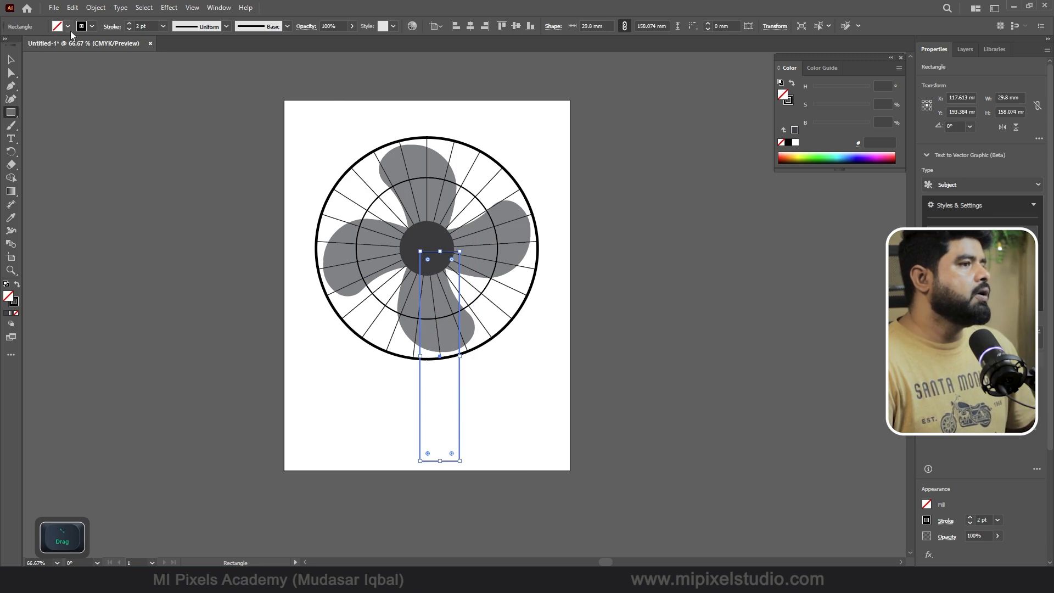
click(68, 27)
click(22, 78)
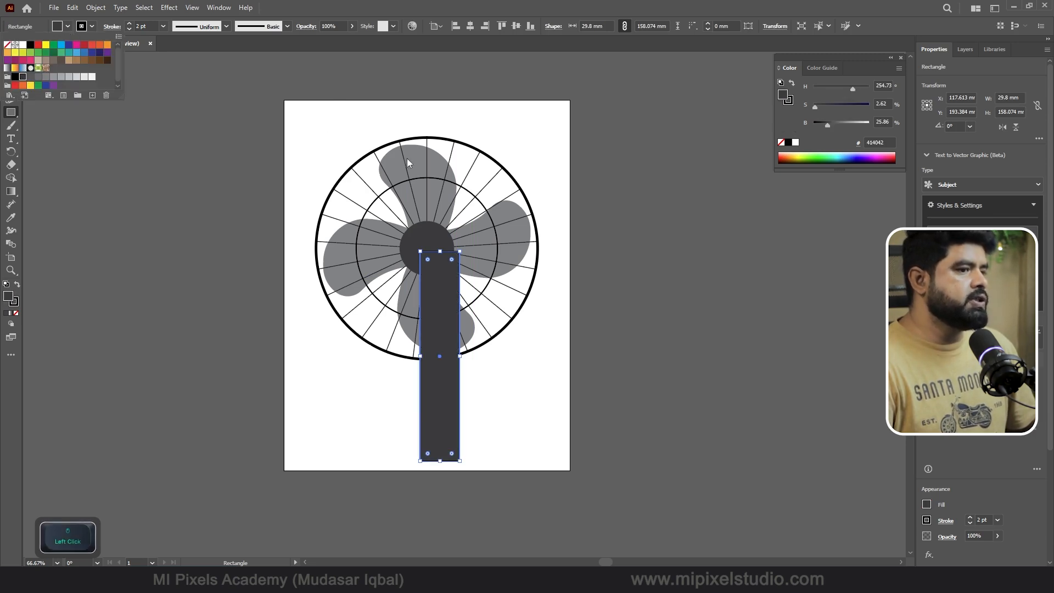
click(17, 64)
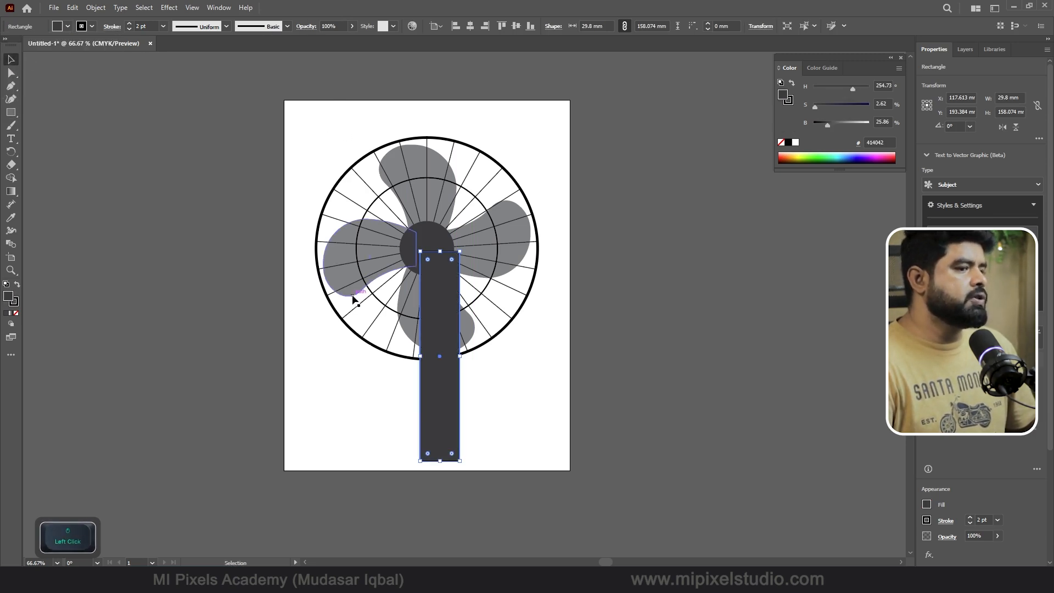
Centre the dark rectangle horizontally on the hub circle and position it so its upper end overlaps the hub
drag(443, 301, 430, 326)
shift+click(430, 253)
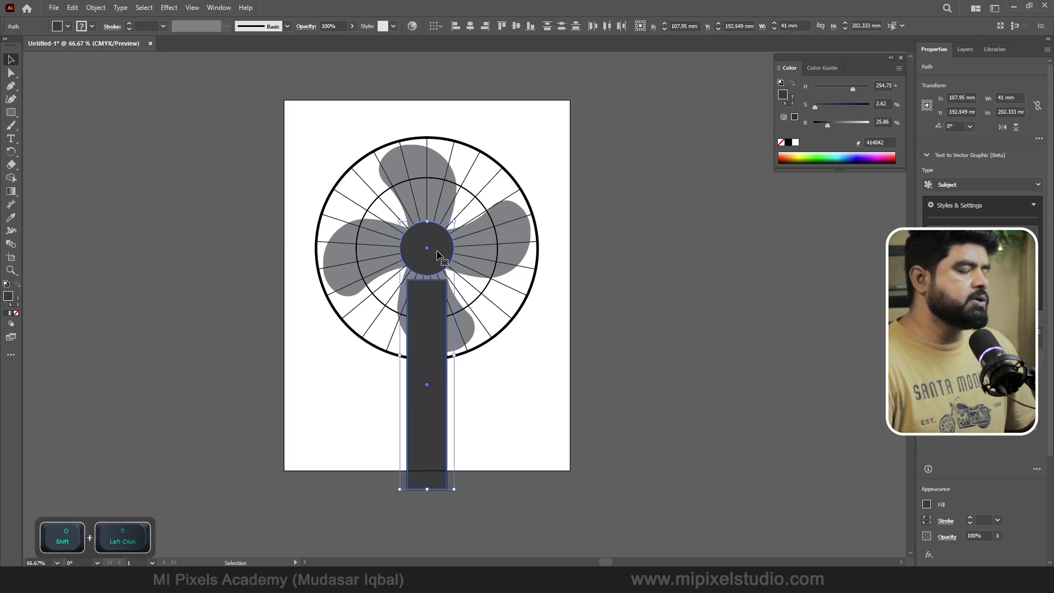
click(415, 269)
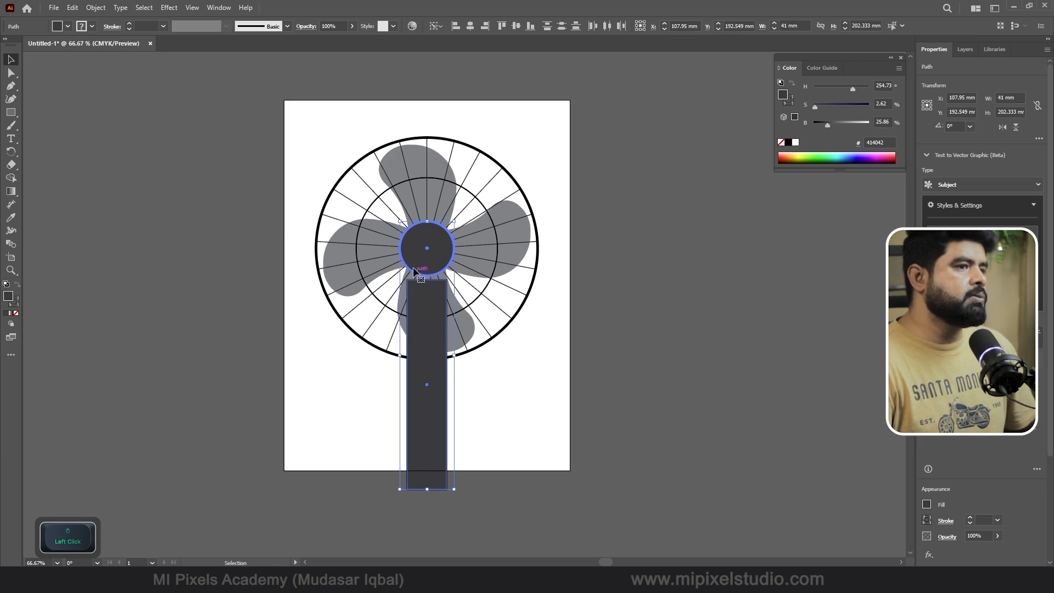
click(471, 27)
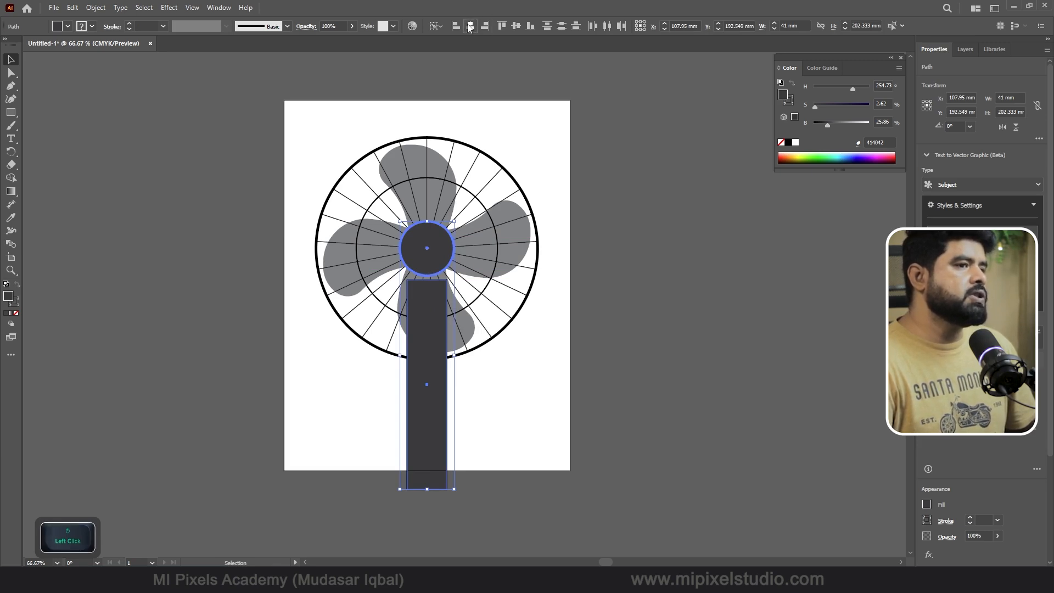
click(651, 160)
drag(442, 317, 440, 287)
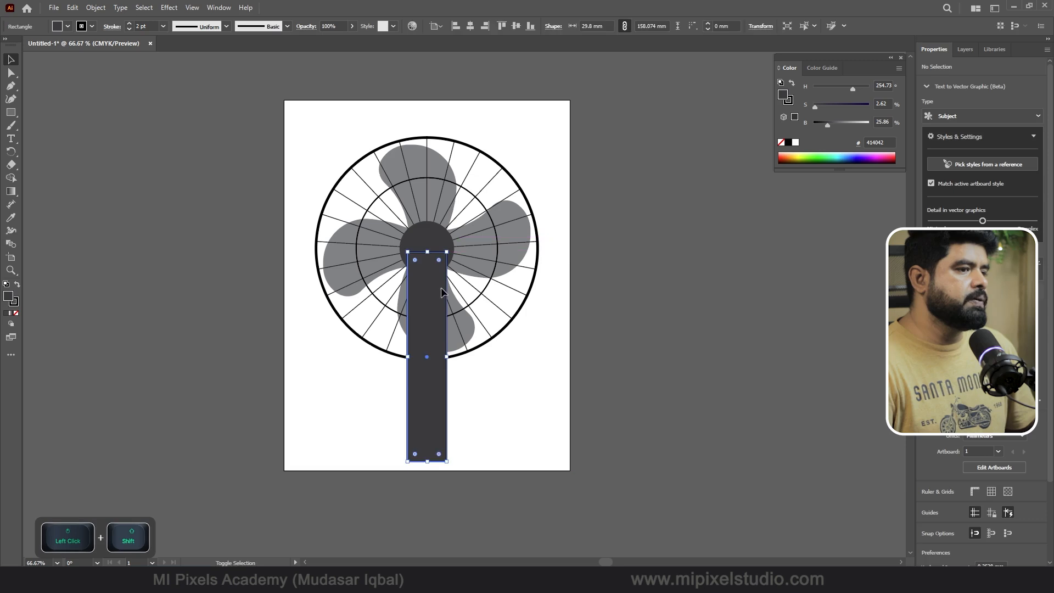
Remove the stroke from the dark rectangle below the hub
click(92, 26)
click(8, 45)
click(174, 189)
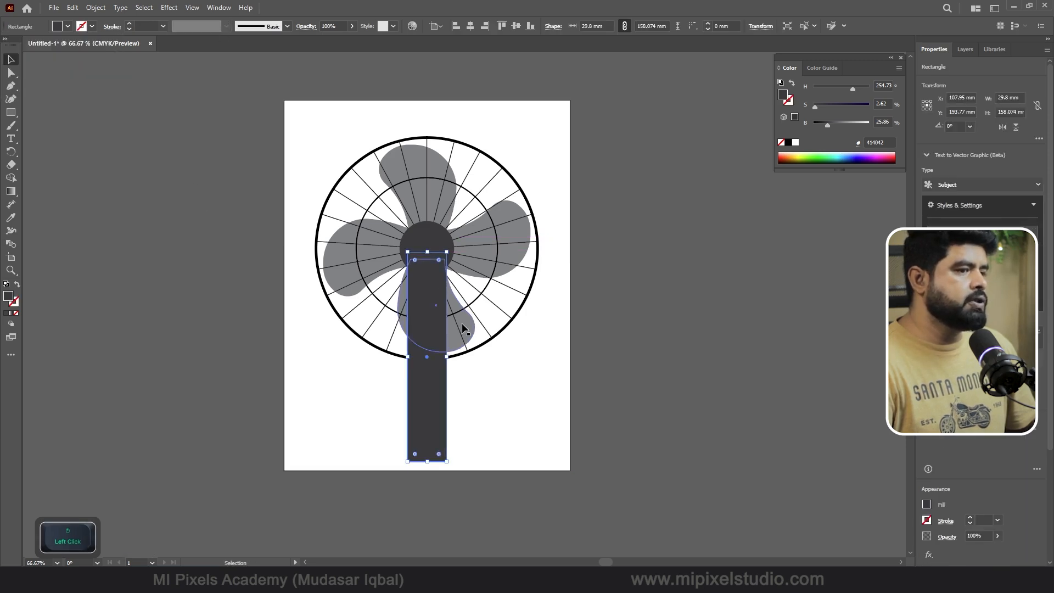
click(697, 317)
Send the dark rectangle to the back, behind the blades and guard, and deselect it
right_click(436, 294)
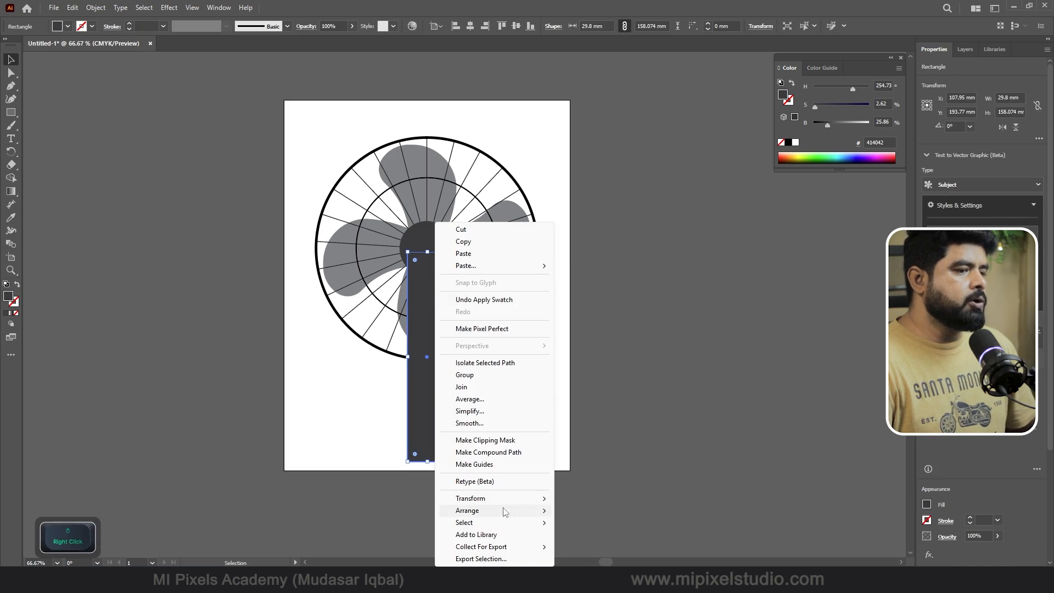
mouse_move(527, 510)
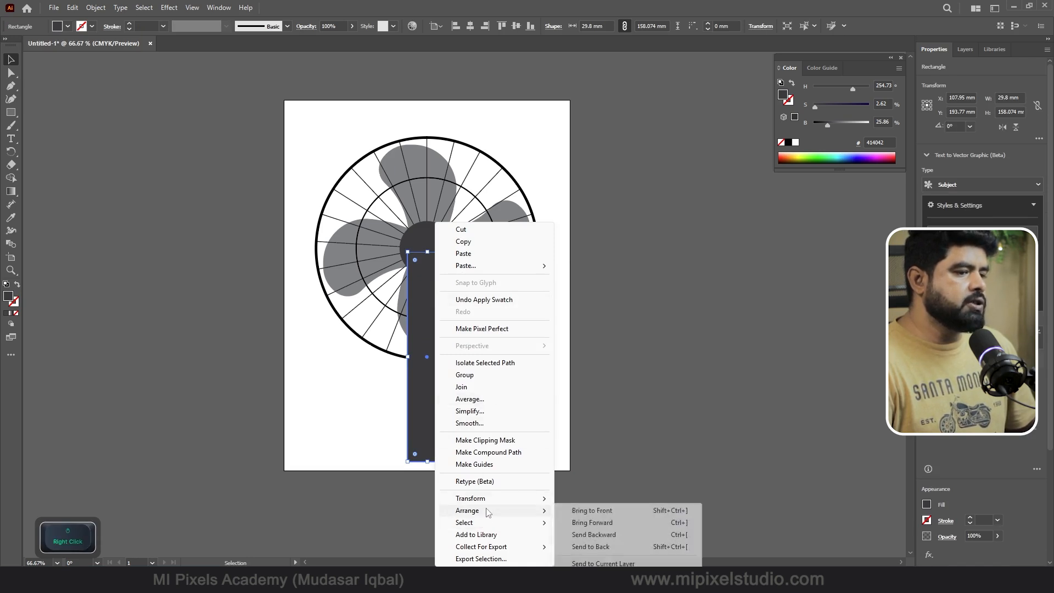
click(622, 548)
click(509, 424)
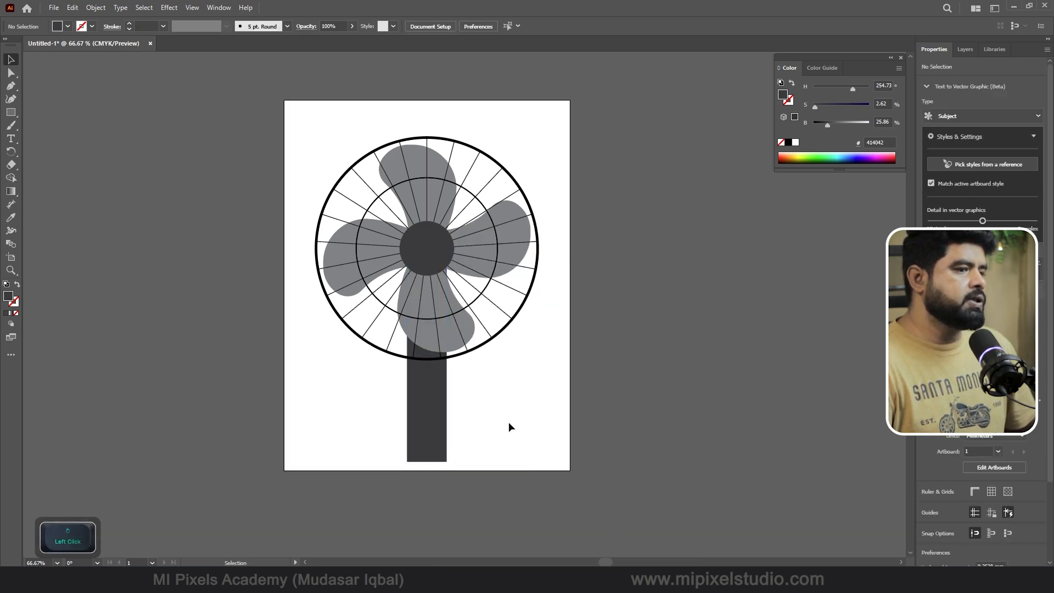
scroll(427, 291, down, 1)
scroll(437, 391, up, 1)
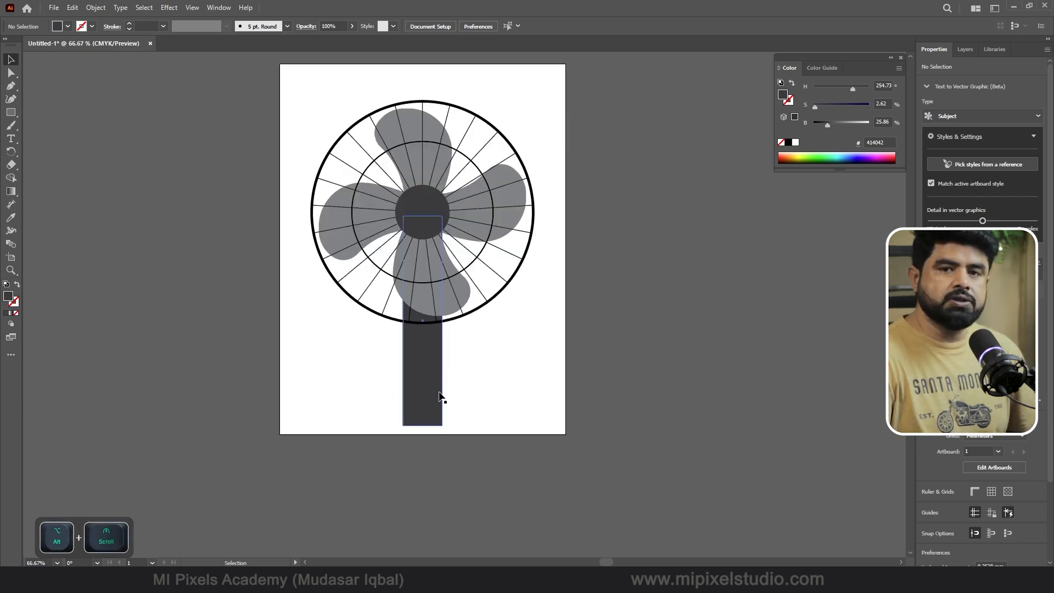
click(431, 391)
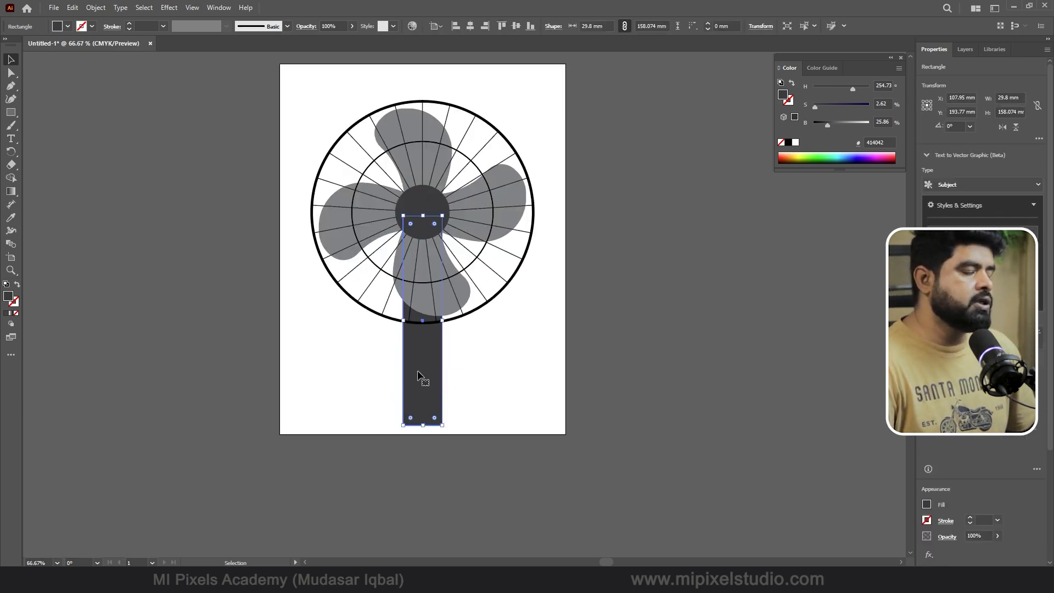
right_click(422, 372)
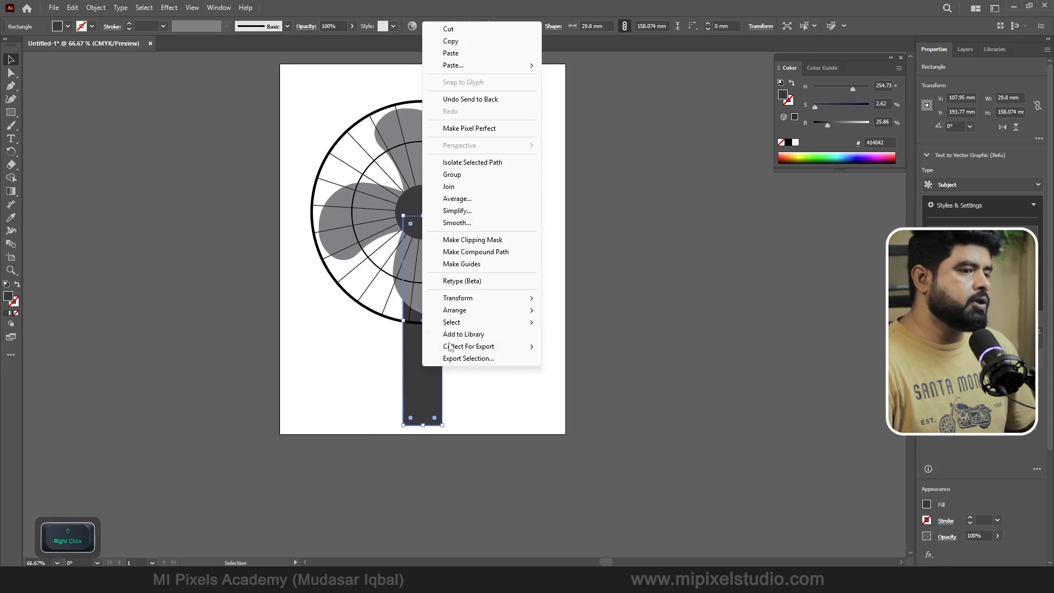
mouse_move(490, 311)
click(649, 347)
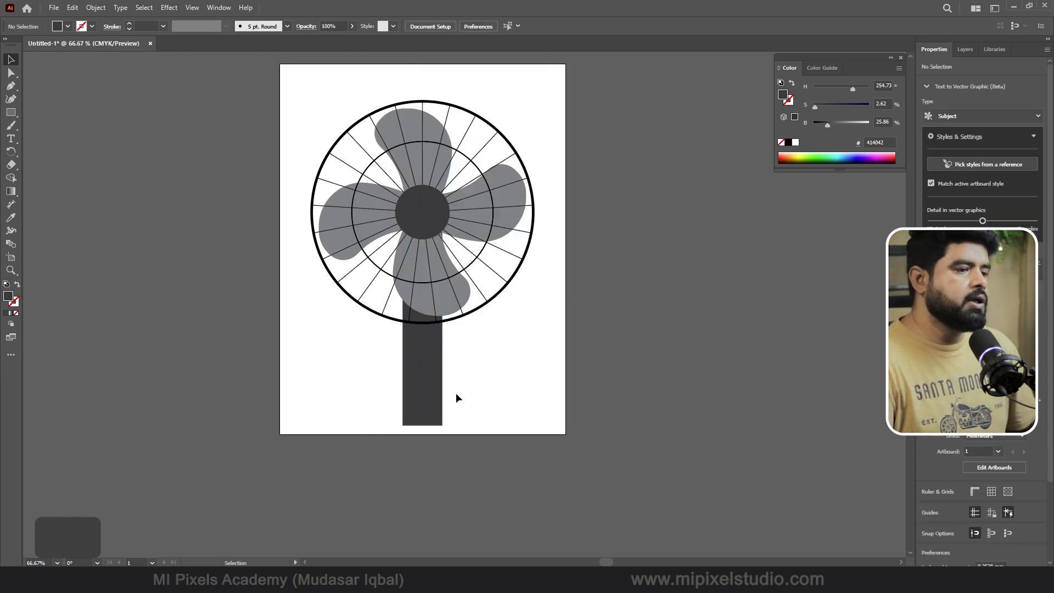
Round the two lower corners of the dark rectangle and deselect it
scroll(456, 393, up, 3)
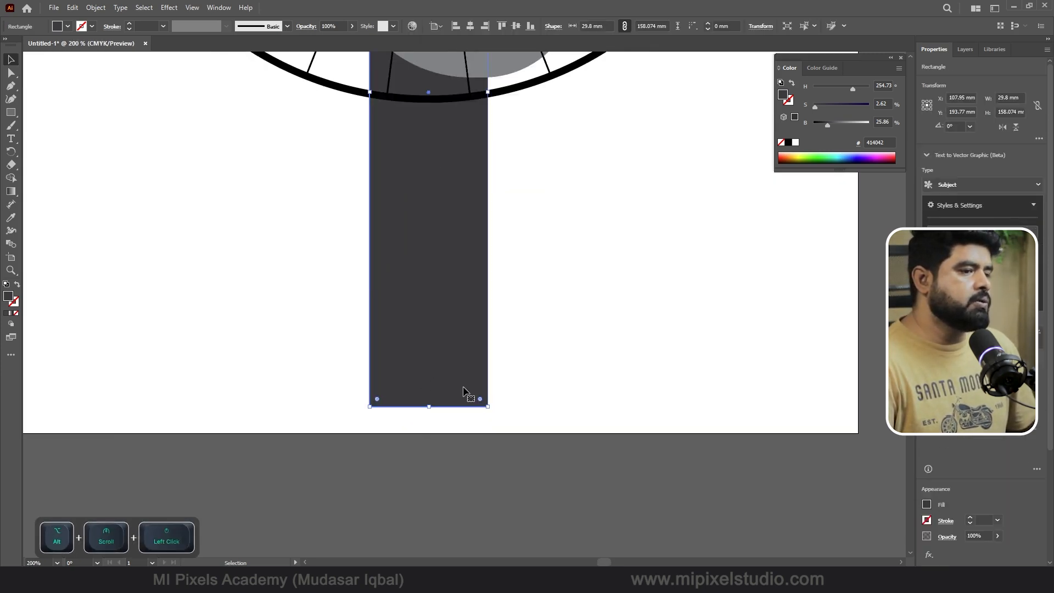
click(479, 401)
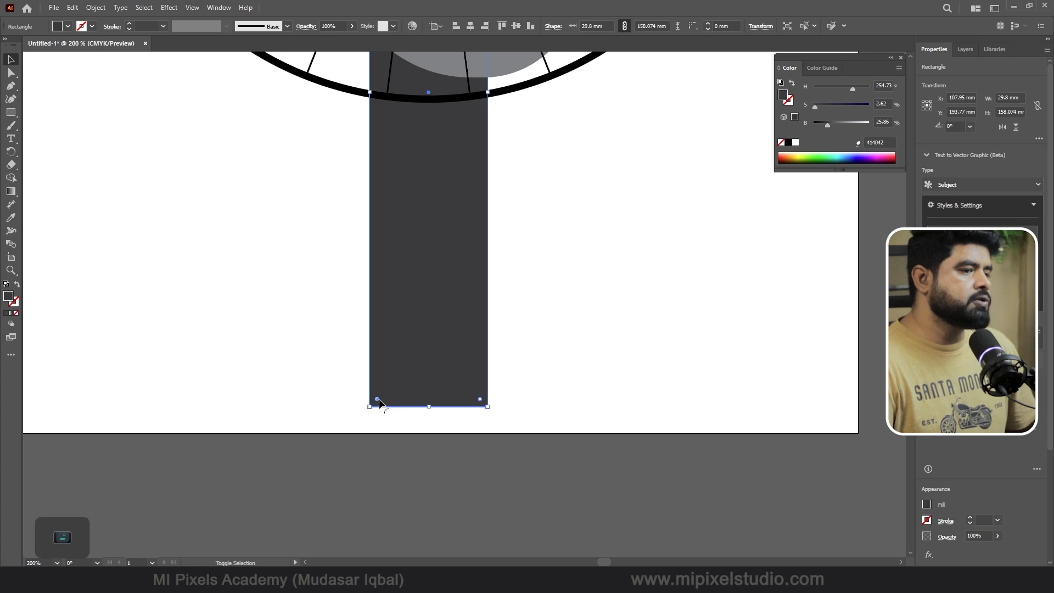
drag(377, 399, 400, 375)
click(623, 338)
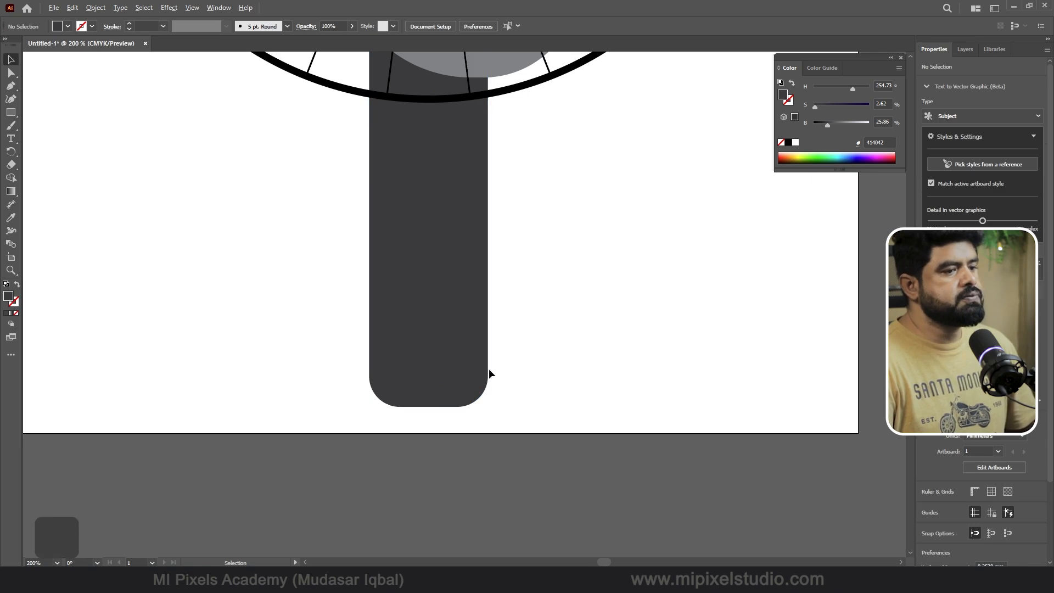
Duplicate the rounded post straight down below the artboard, leaving a wide gap between the two, and deselect the copy
alt+scroll(497, 365, down, 3)
alt+scroll(493, 332, down, 1)
click(470, 323)
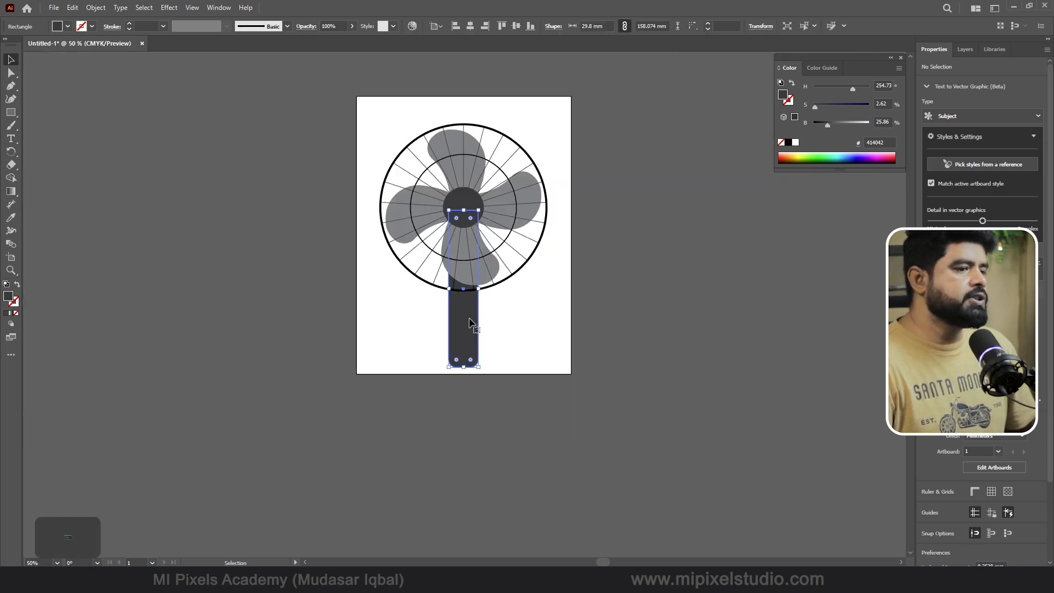
alt+drag(470, 321, 465, 487)
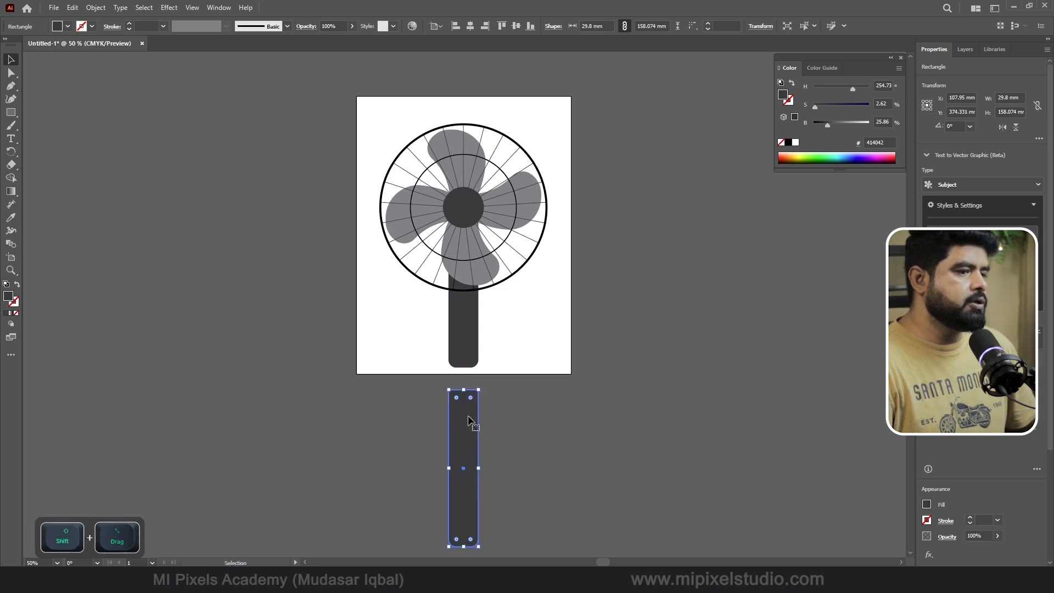
shift+drag(468, 423, 469, 515)
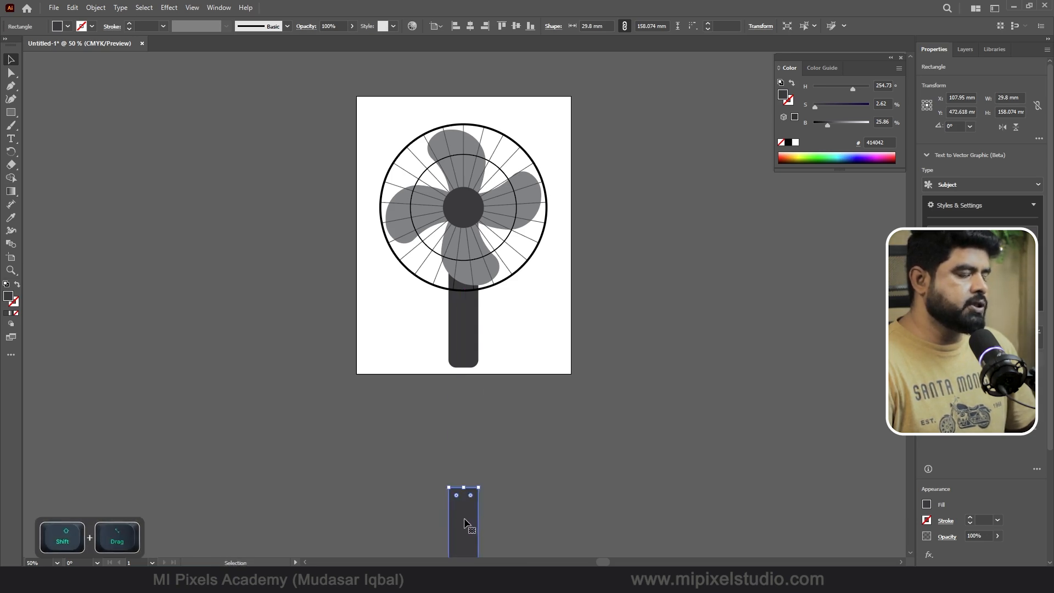
alt+shift+click(465, 473)
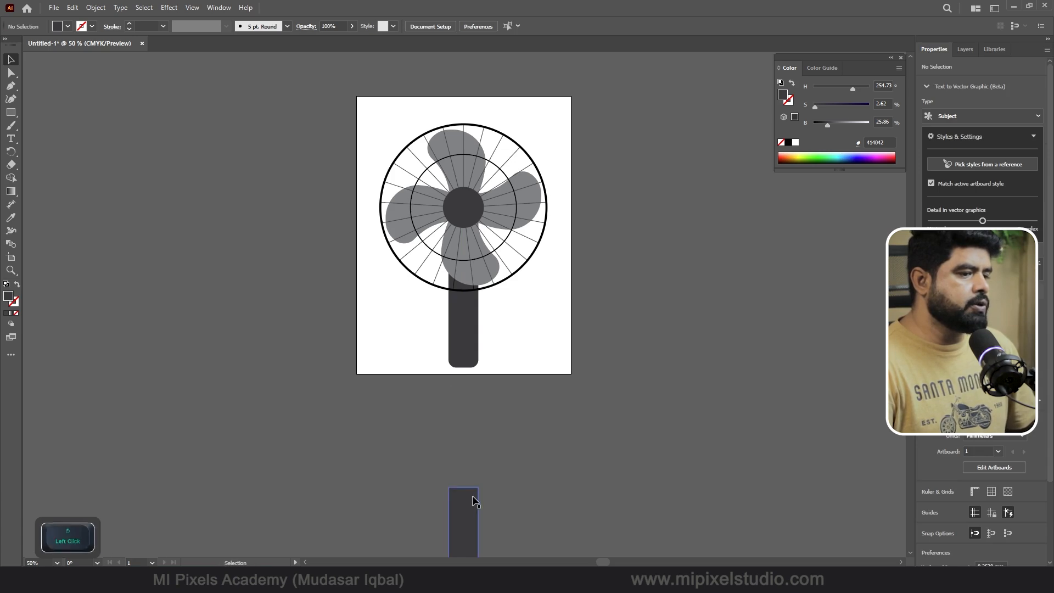
Place a copy of the lower post in the gap and narrow it from its centre to about 15.3 mm wide
alt+drag(468, 508, 472, 400)
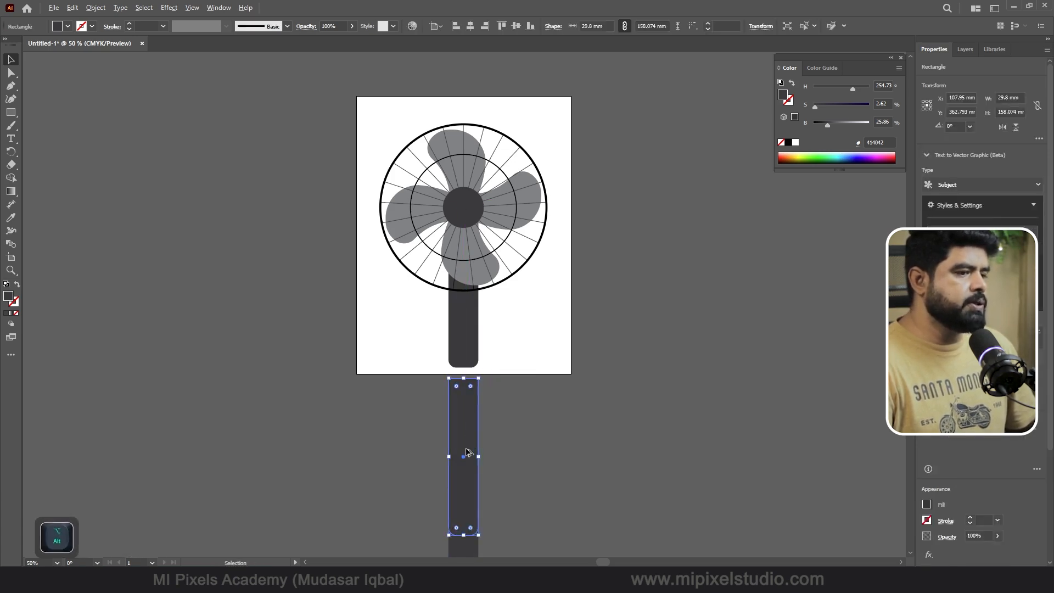
alt+scroll(463, 456, up, 2)
alt+scroll(463, 456, up, 1)
mouse_move(506, 461)
shift+mouse_down()
mouse_move(495, 463)
mouse_move(515, 457)
mouse_move(486, 465)
shift+mouse_up()
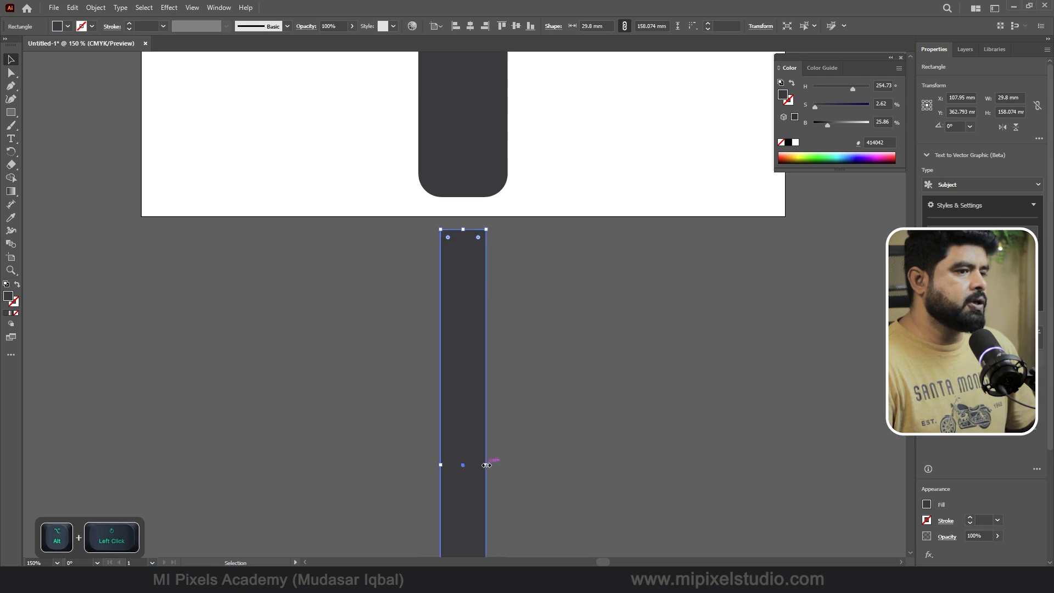
Move the narrow bar up so it meets the upper post's rounded end, and deselect it
click(547, 374)
drag(466, 357, 475, 304)
click(574, 305)
key(ctrl+1)
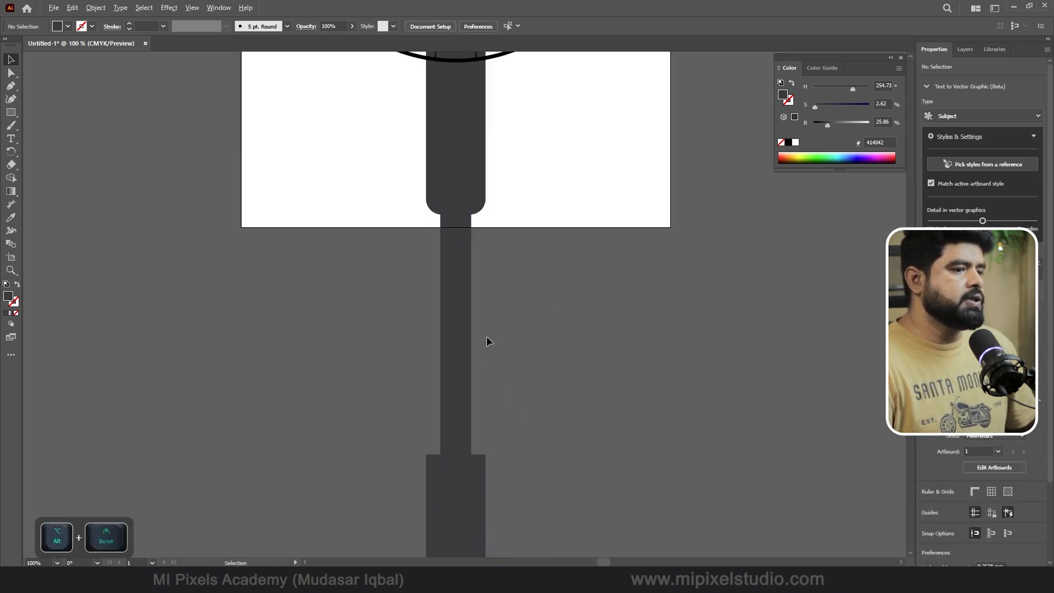
Square off the narrow bar's rounded lower corners and shorten it from below to about 79 mm
click(461, 351)
alt+scroll(457, 532, up, 2)
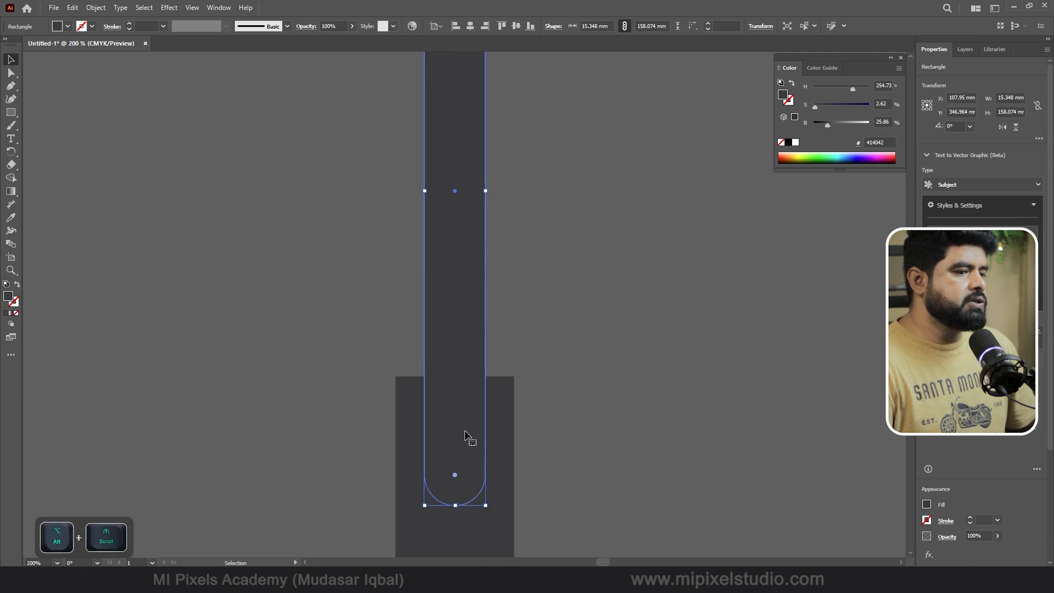
click(11, 73)
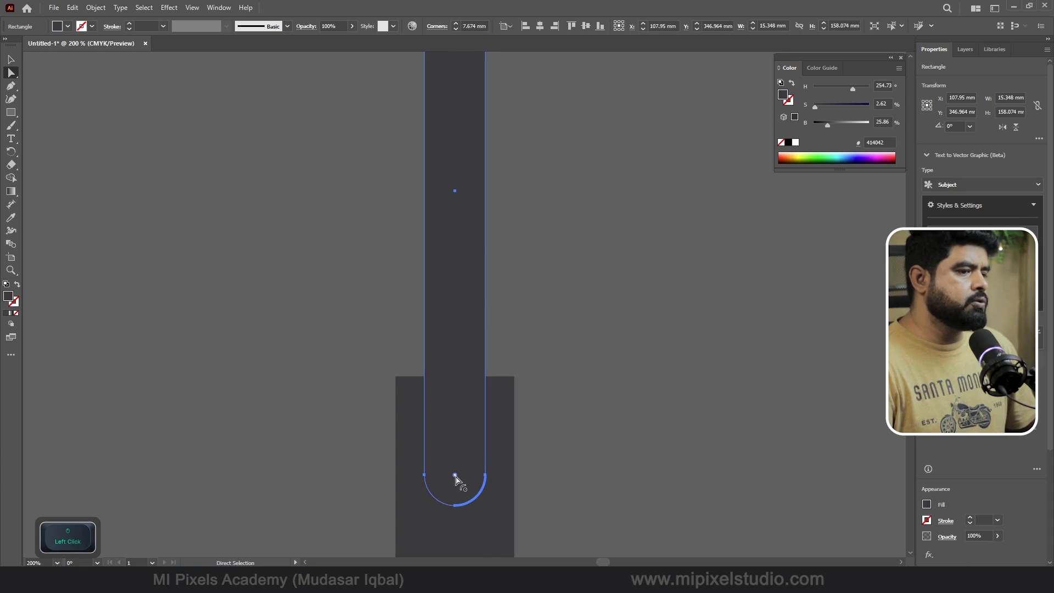
drag(456, 476, 504, 509)
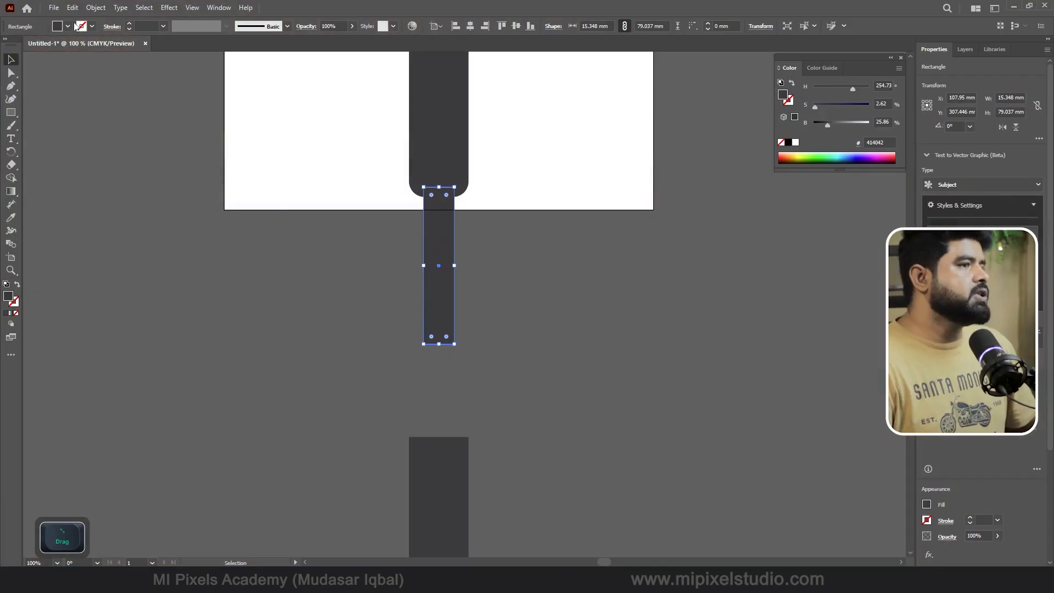
Fill the narrow connecting bar with mid grey (939598) and deselect it
click(68, 26)
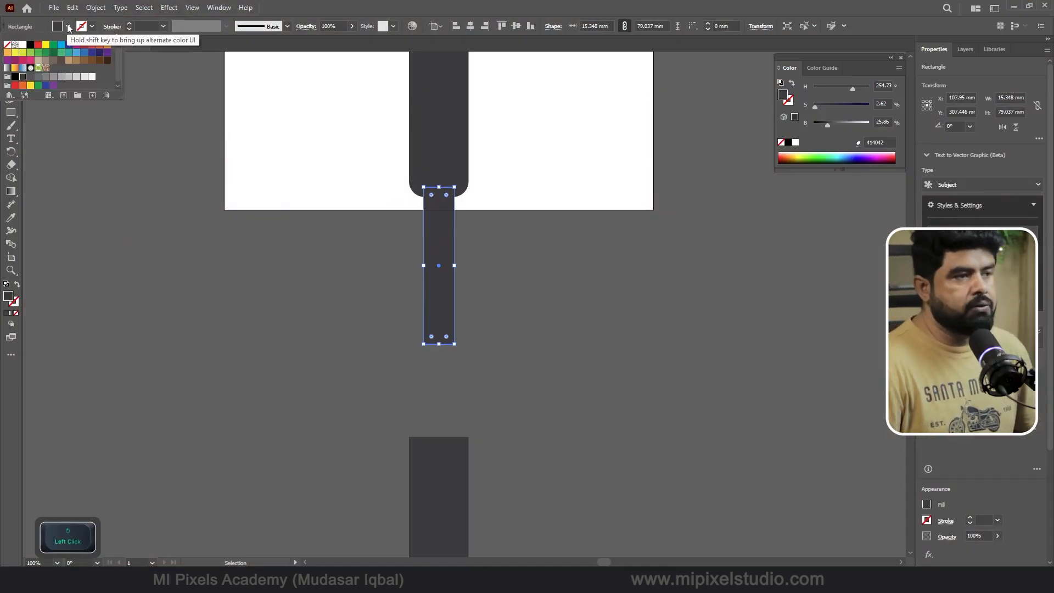
click(56, 78)
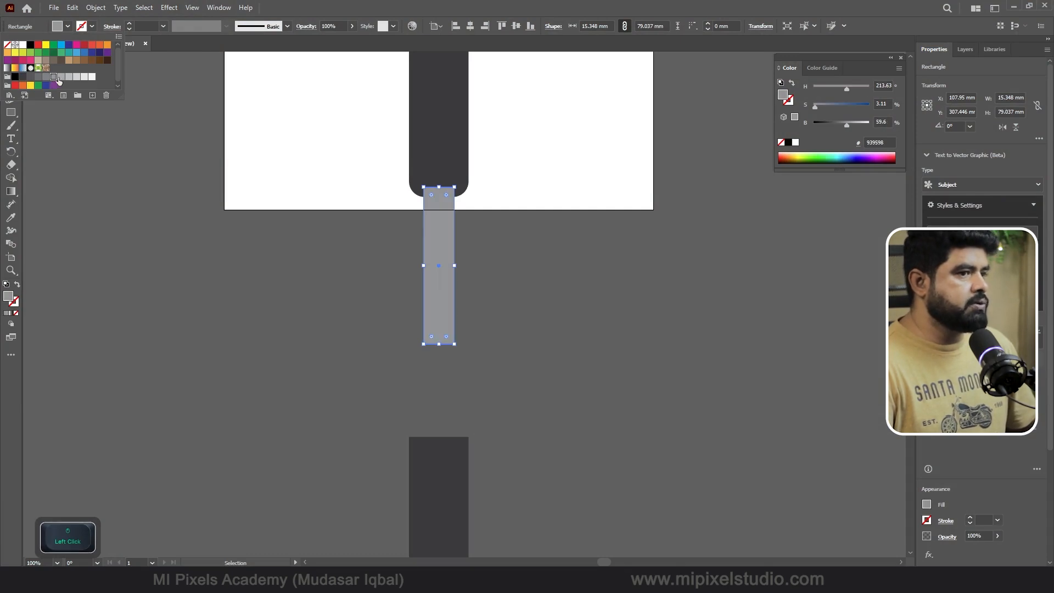
click(219, 247)
click(526, 328)
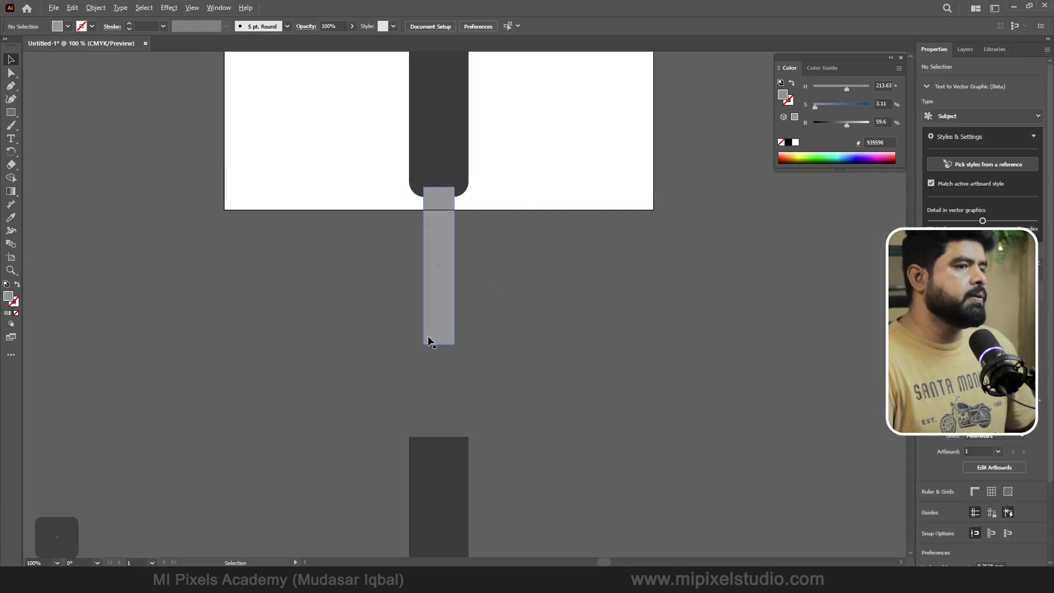
Send the narrow grey connecting bar to the back so it sits behind the upper post, and deselect it
key(ctrl+plus)
click(453, 293)
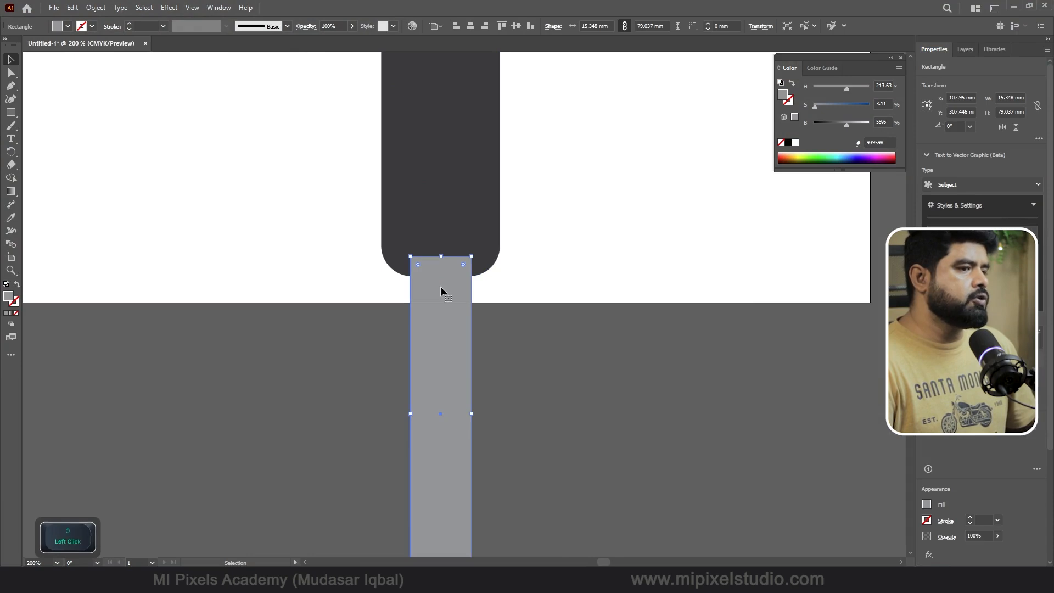
right_click(440, 287)
mouse_move(500, 510)
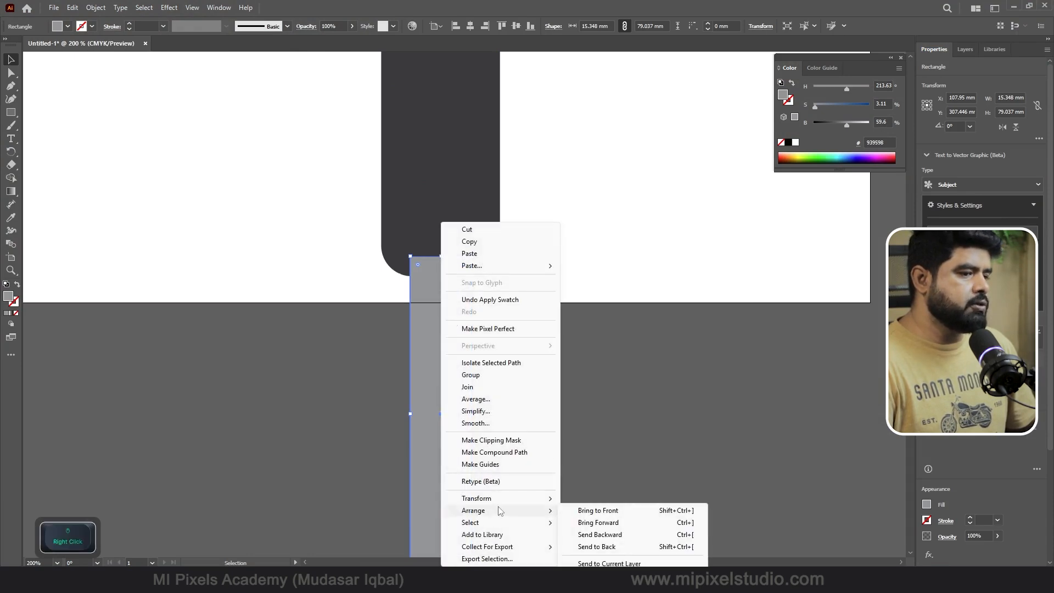
click(596, 546)
click(519, 378)
Move the lower post straight up until its top edge meets the bottom of the grey bar, and deselect it
scroll(514, 398, down, 3)
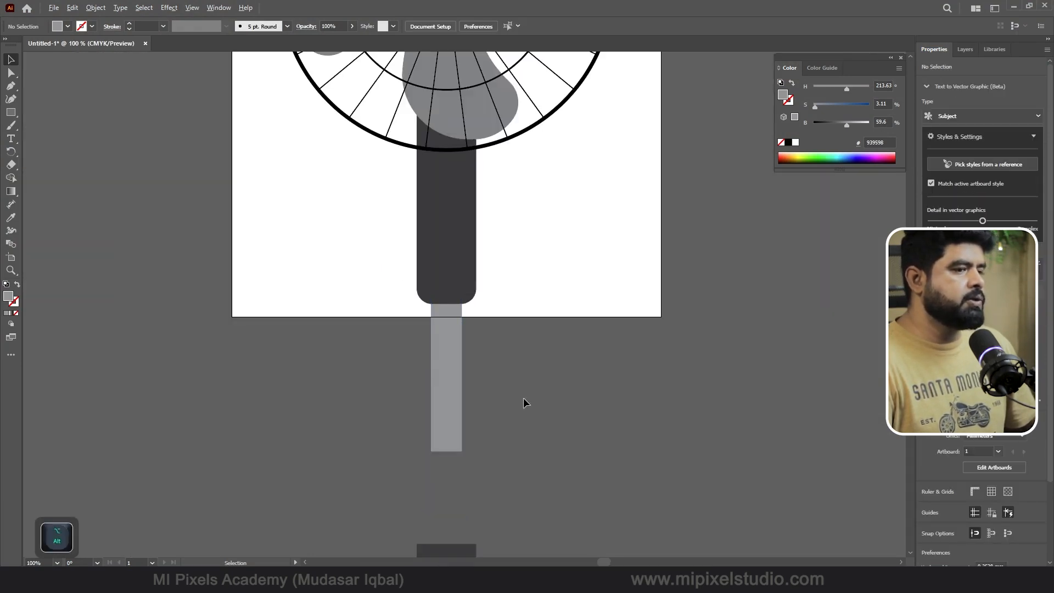
scroll(465, 364, down, 1)
scroll(508, 414, up, 1)
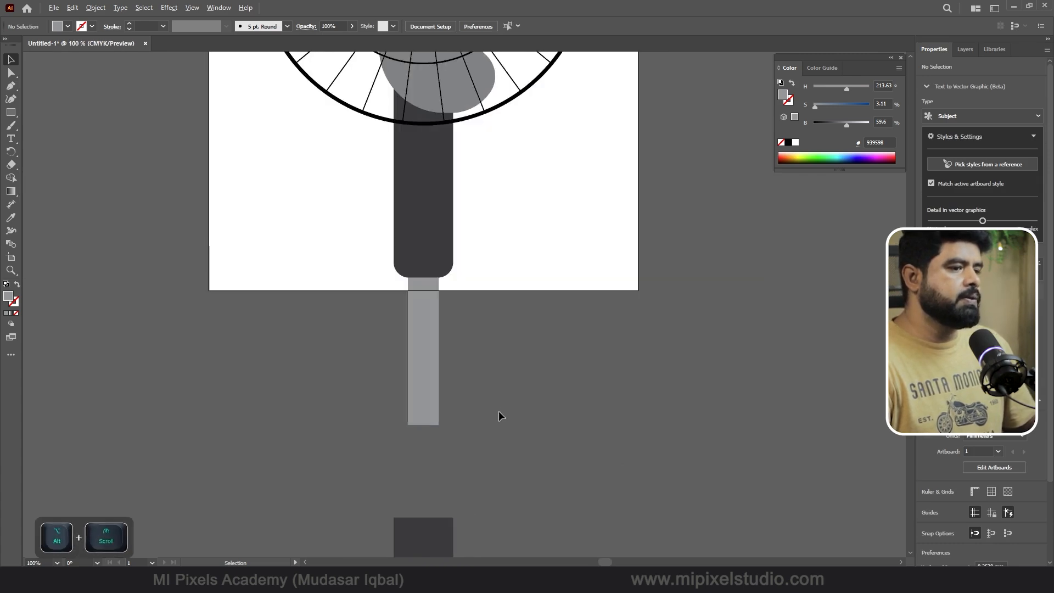
drag(432, 529, 434, 452)
click(447, 324)
scroll(446, 325, down, 1)
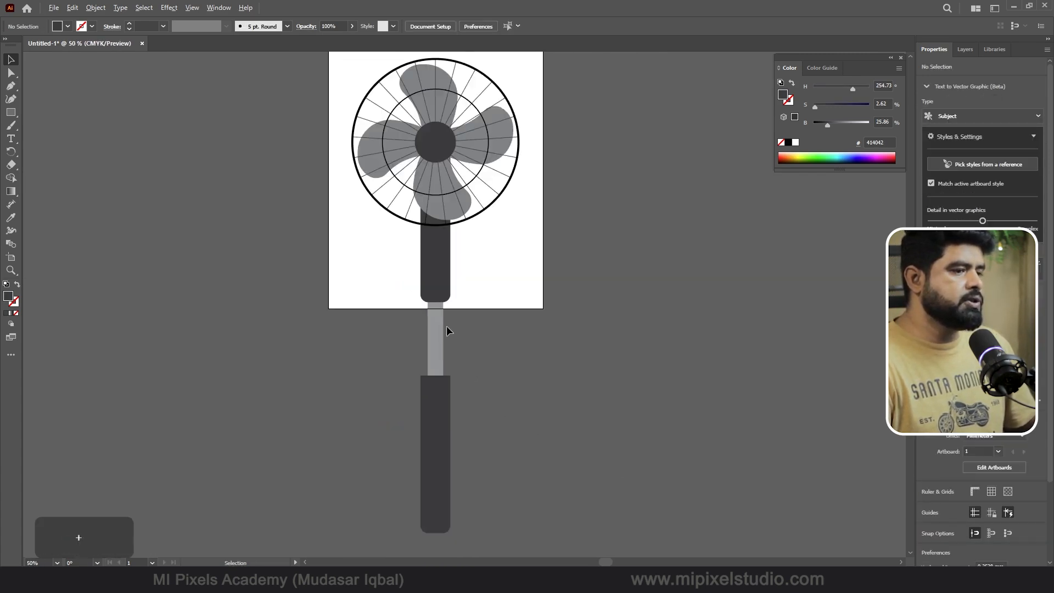
Copy the lower post about 20 mm straight down, and shorten the original from below to about 14.1 mm tall
scroll(450, 432, up, 1)
scroll(439, 362, up, 3)
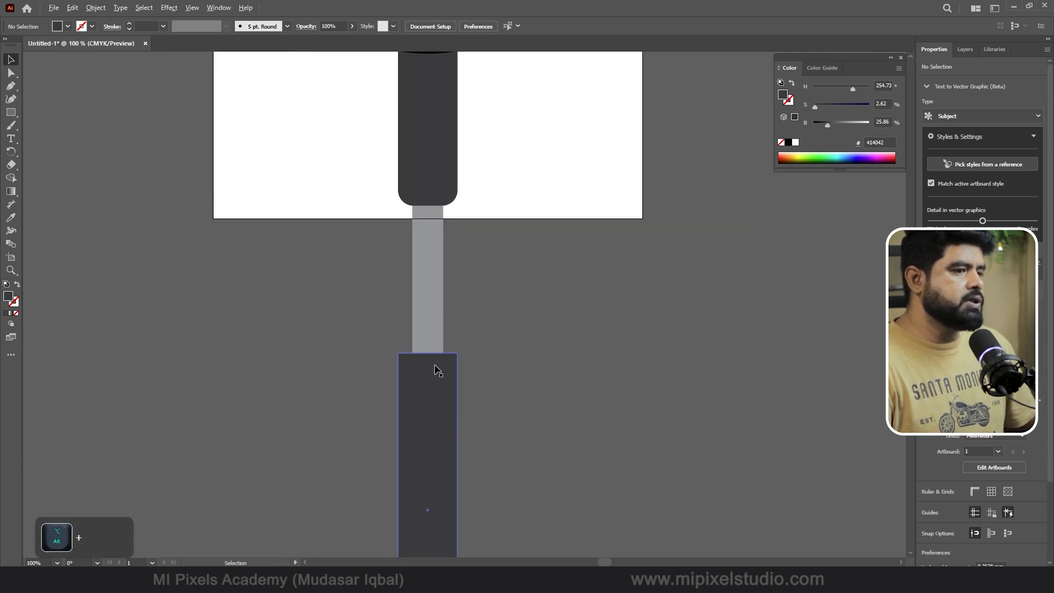
drag(455, 378, 463, 456)
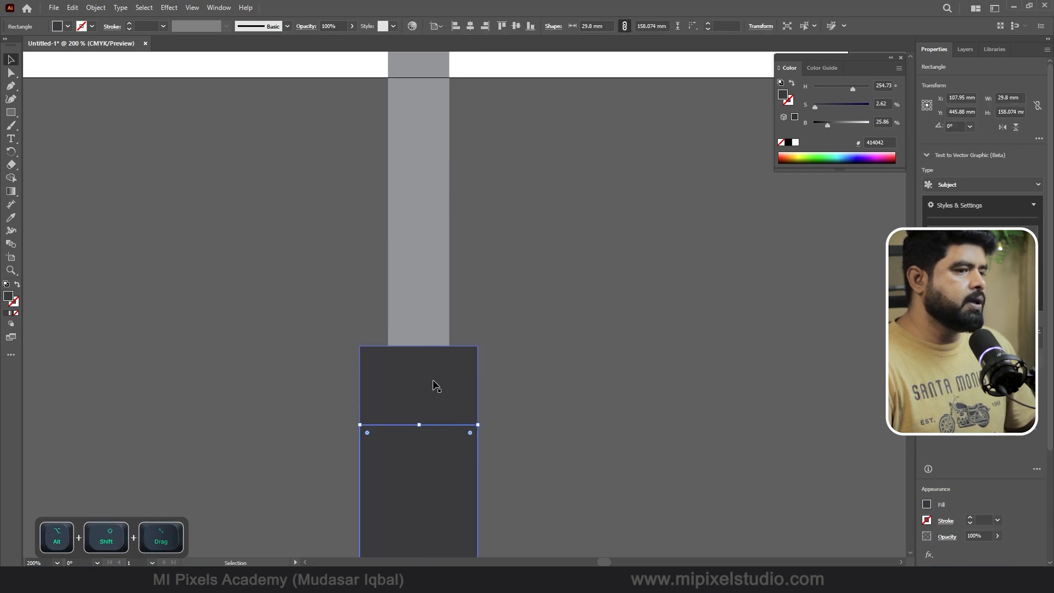
click(436, 386)
scroll(428, 357, down, 3)
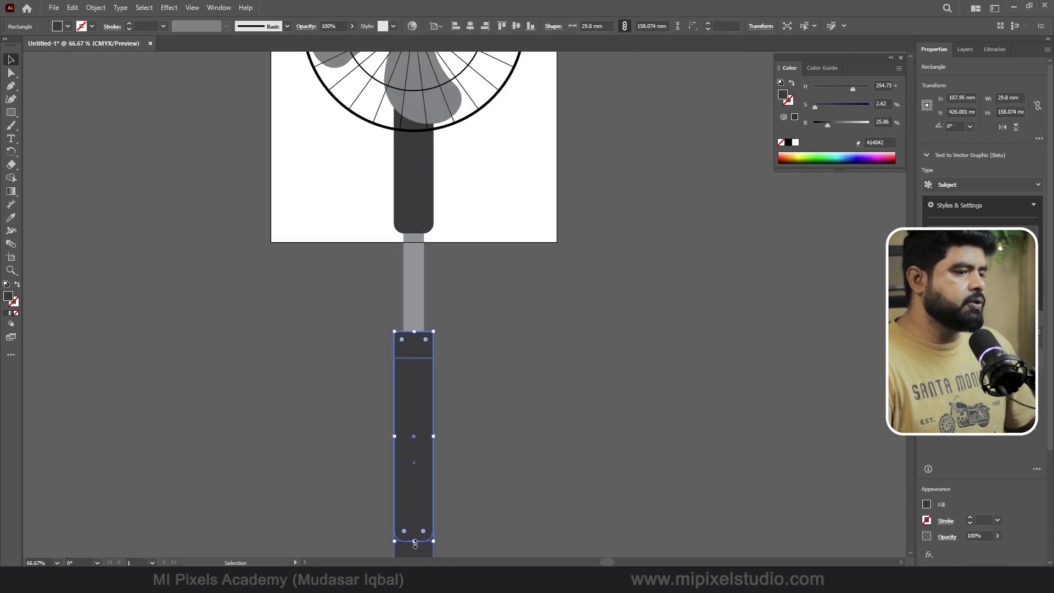
drag(415, 543, 423, 356)
Square off both rounded lower corners of the short block beneath the grey bar
scroll(417, 346, up, 5)
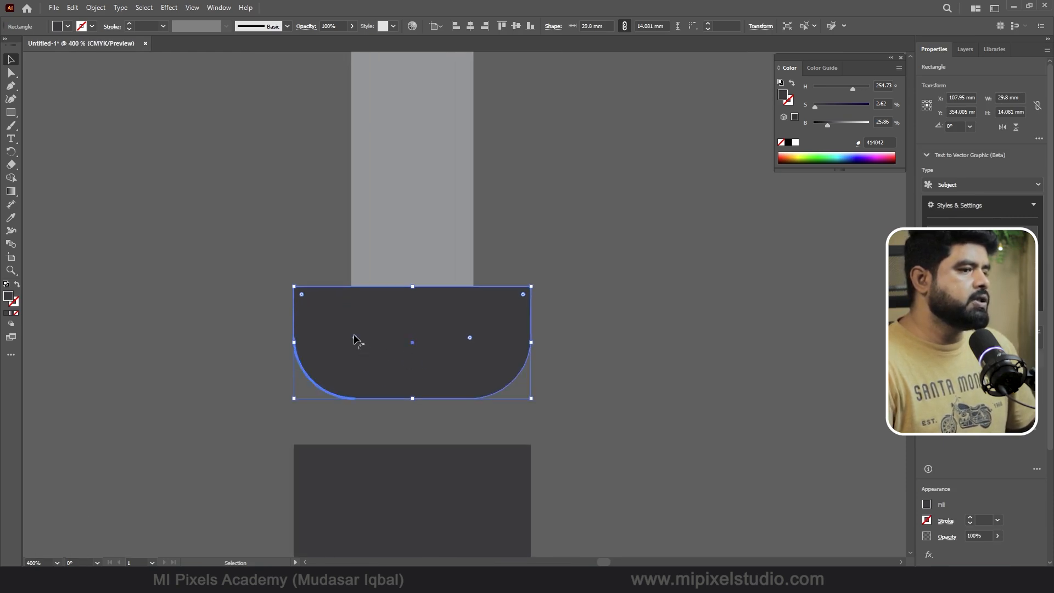
drag(354, 337, 275, 416)
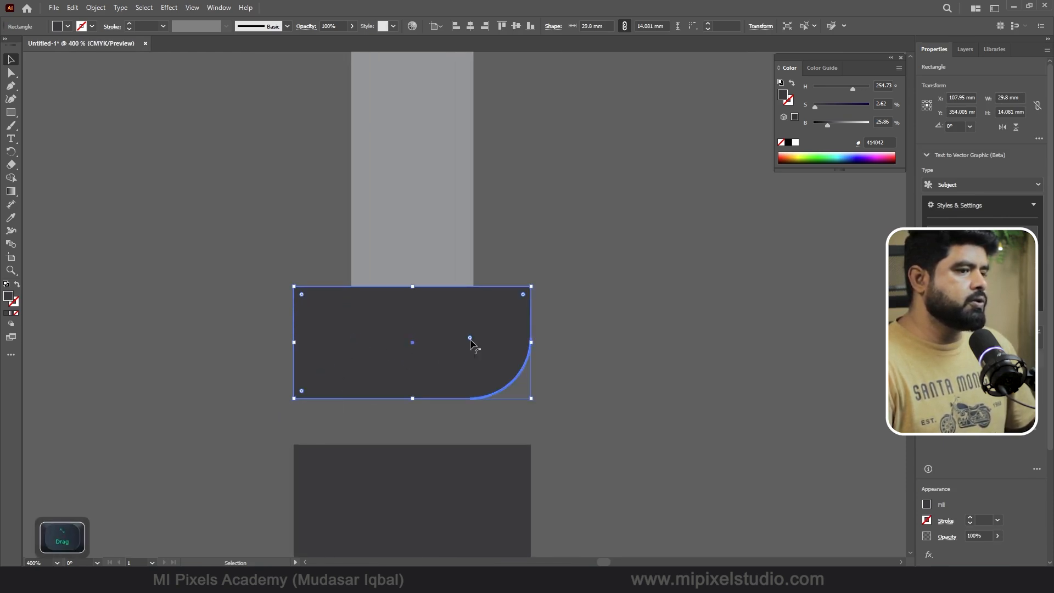
drag(471, 341, 574, 417)
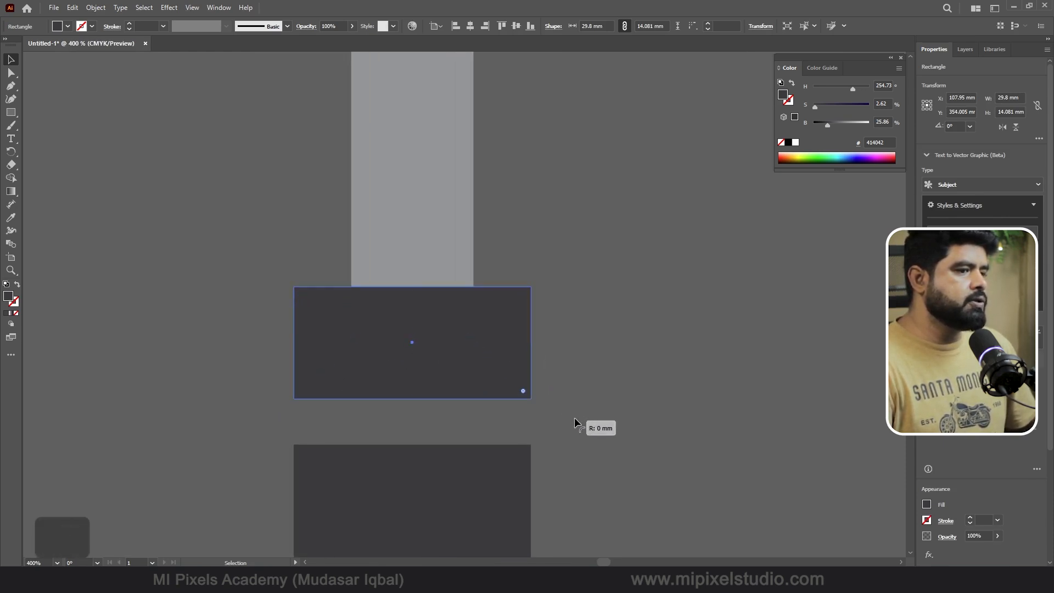
Fill the short block with black (231F20), narrow it from its centre to about 17.7 mm wide, and deselect it
click(67, 26)
click(30, 46)
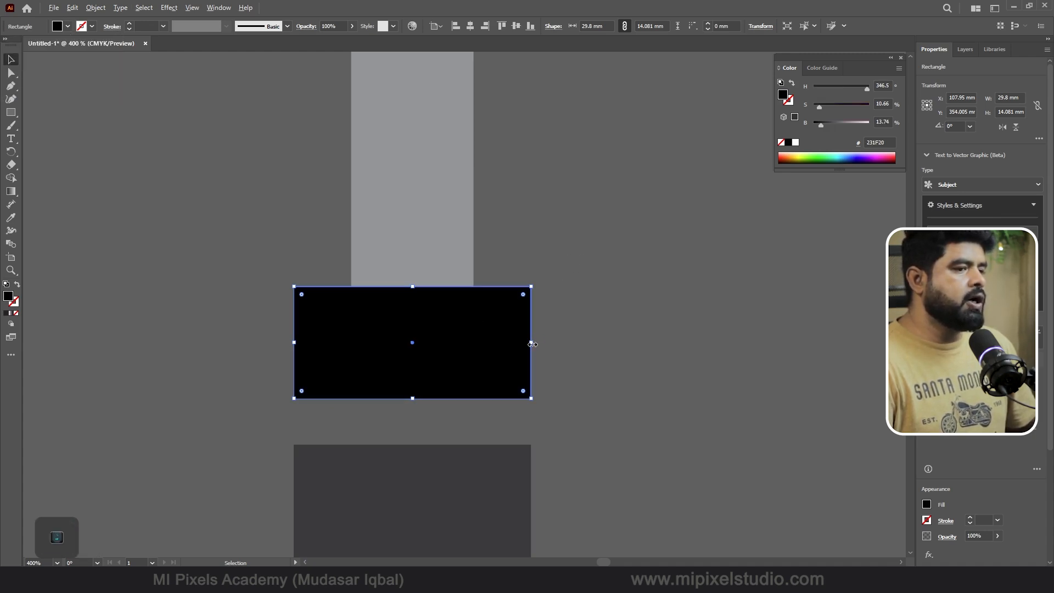
drag(527, 342, 484, 346)
click(568, 358)
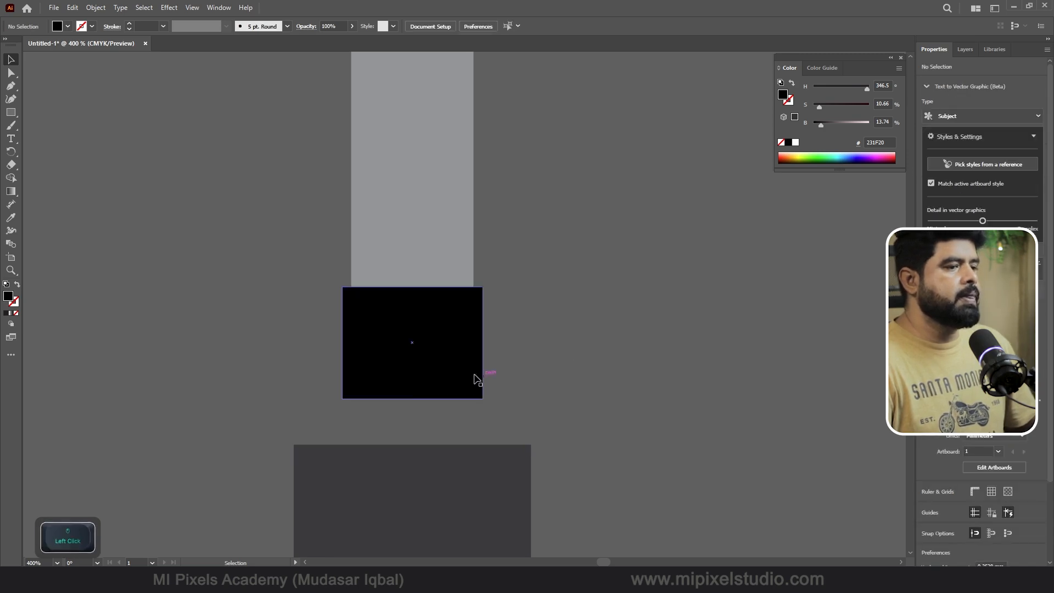
Move the lower post up against the black block and narrow it from its centre to about 24.7 mm wide
click(471, 374)
click(473, 496)
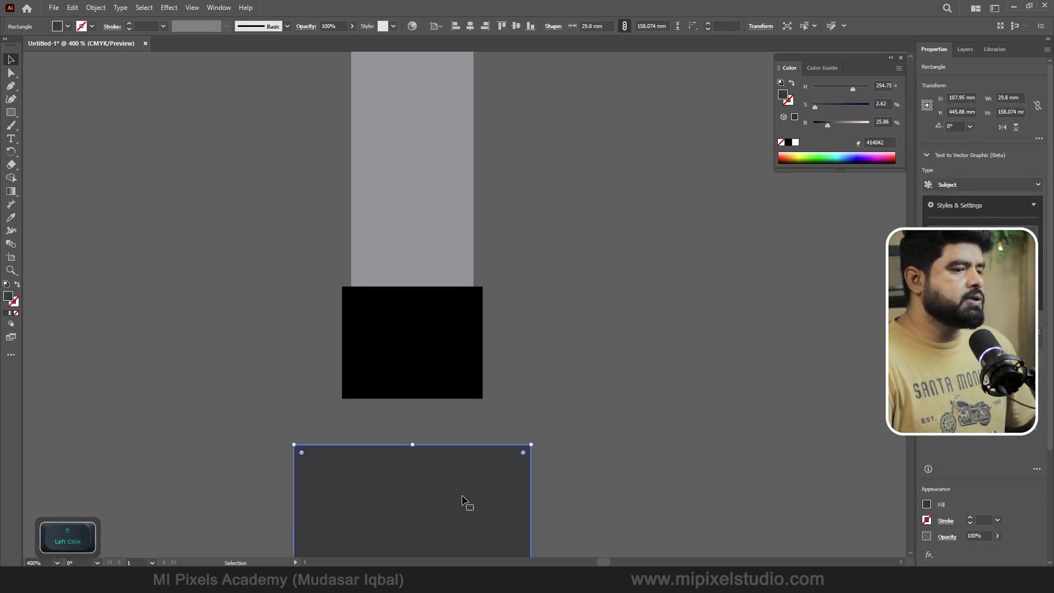
drag(462, 500, 460, 451)
scroll(461, 384, down, 4)
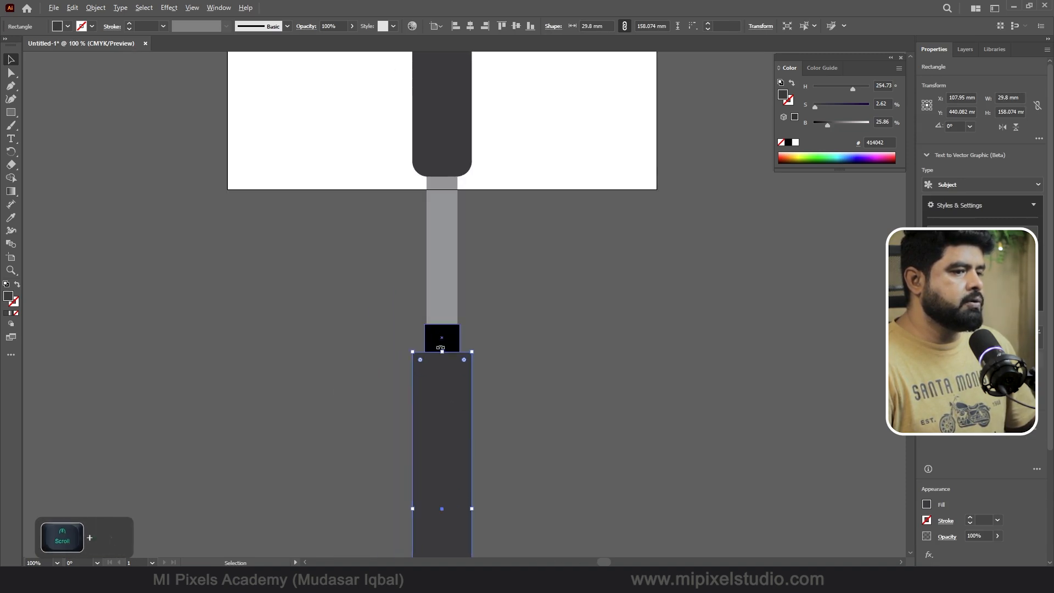
drag(471, 508, 467, 508)
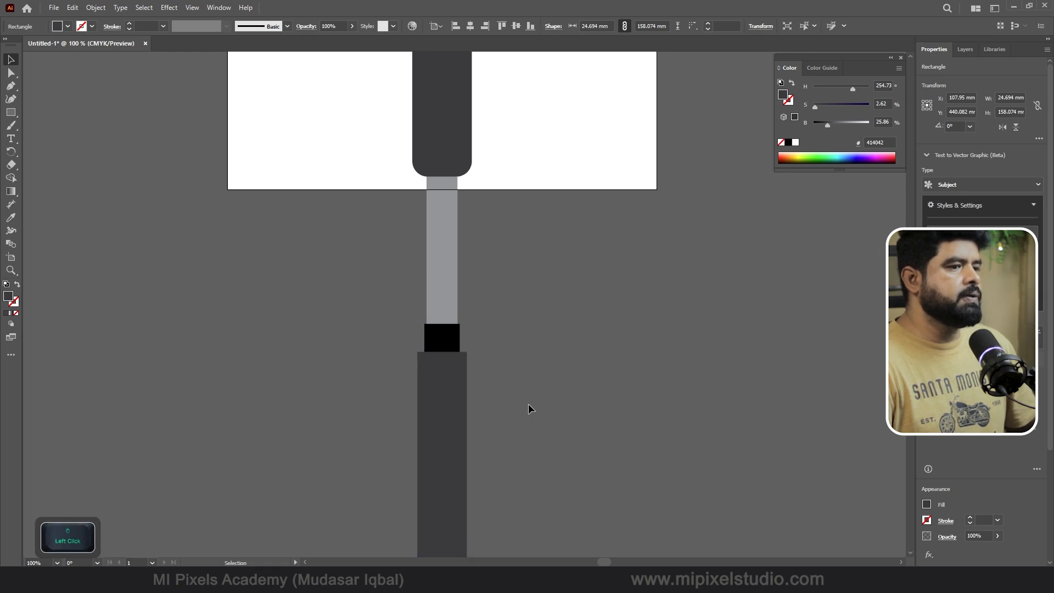
click(528, 403)
Copy the black block about 2.7 mm straight down and widen the copy from its centre to about 21.9 mm
scroll(528, 403, down, 1)
scroll(441, 332, up, 4)
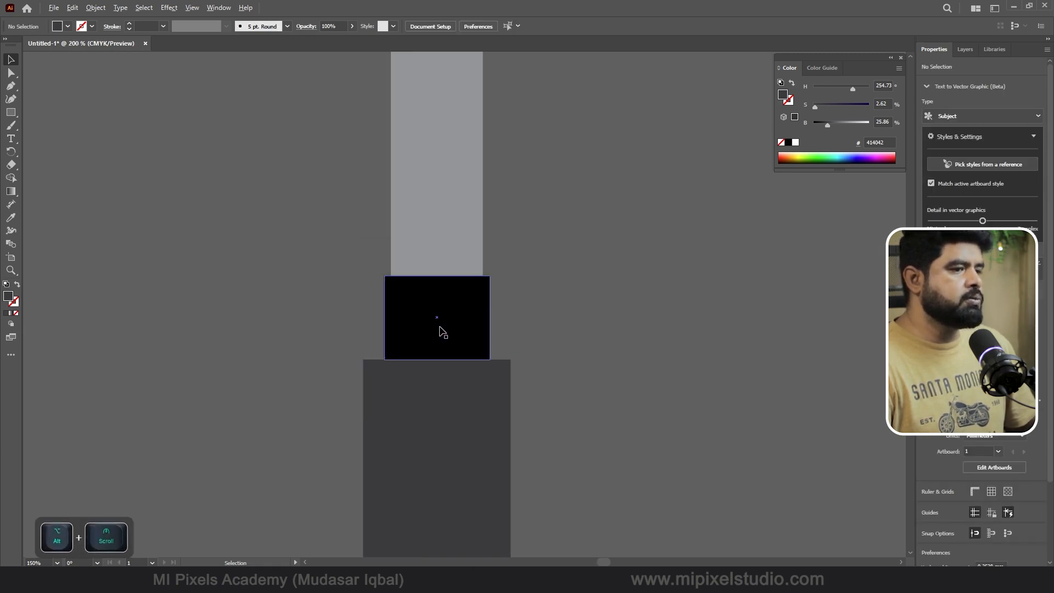
scroll(439, 328, up, 2)
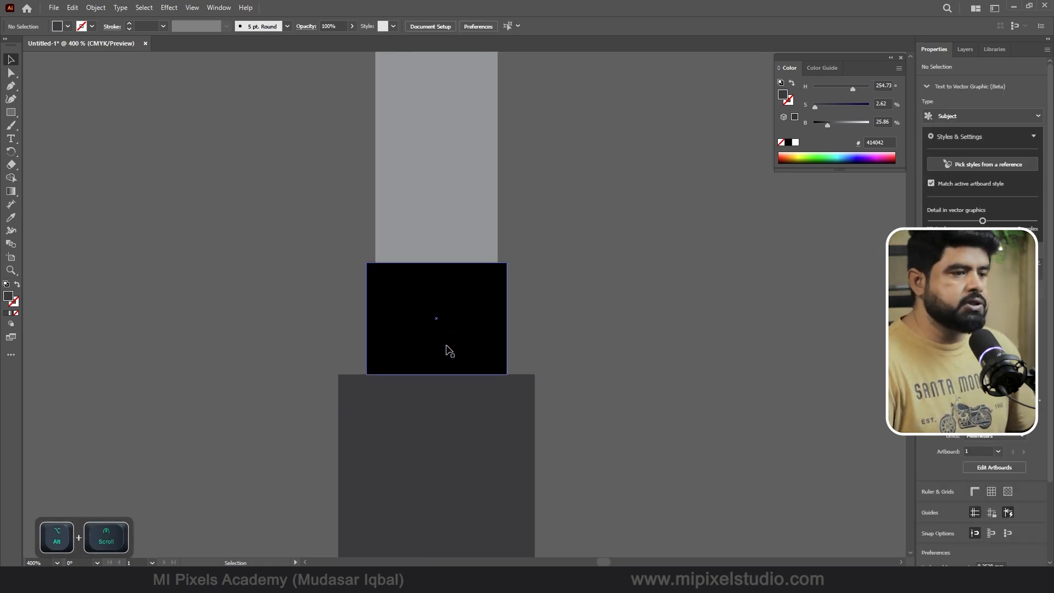
scroll(470, 335, up, 2)
alt+click(463, 328)
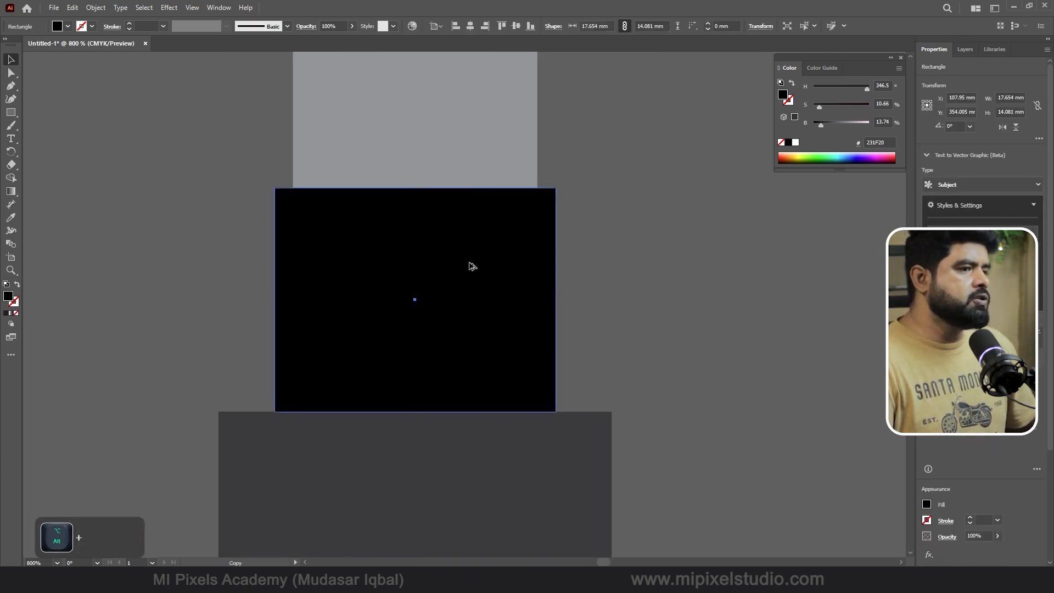
drag(470, 266, 472, 308)
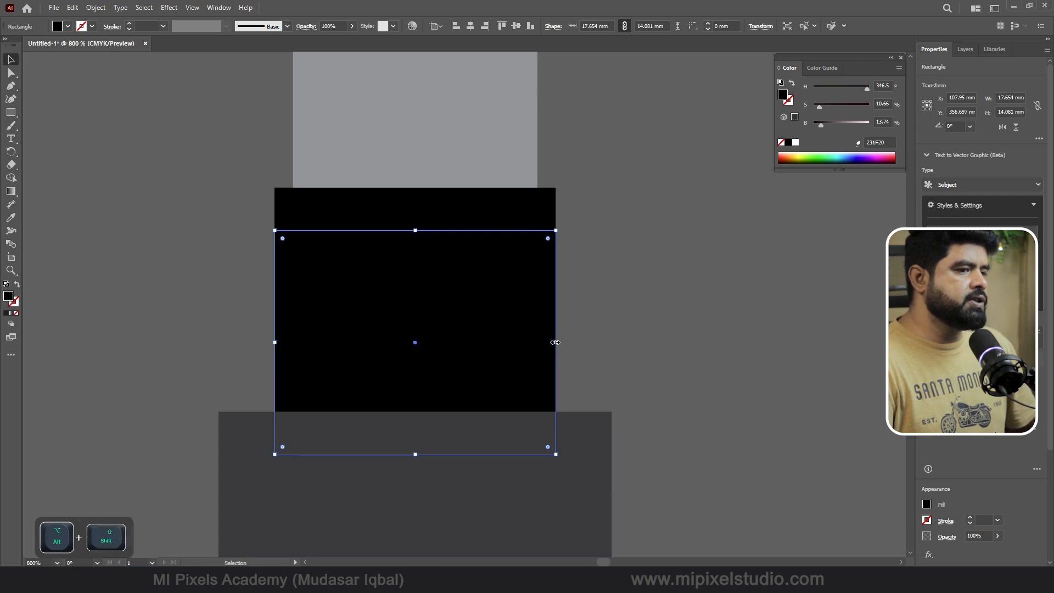
drag(558, 343, 591, 342)
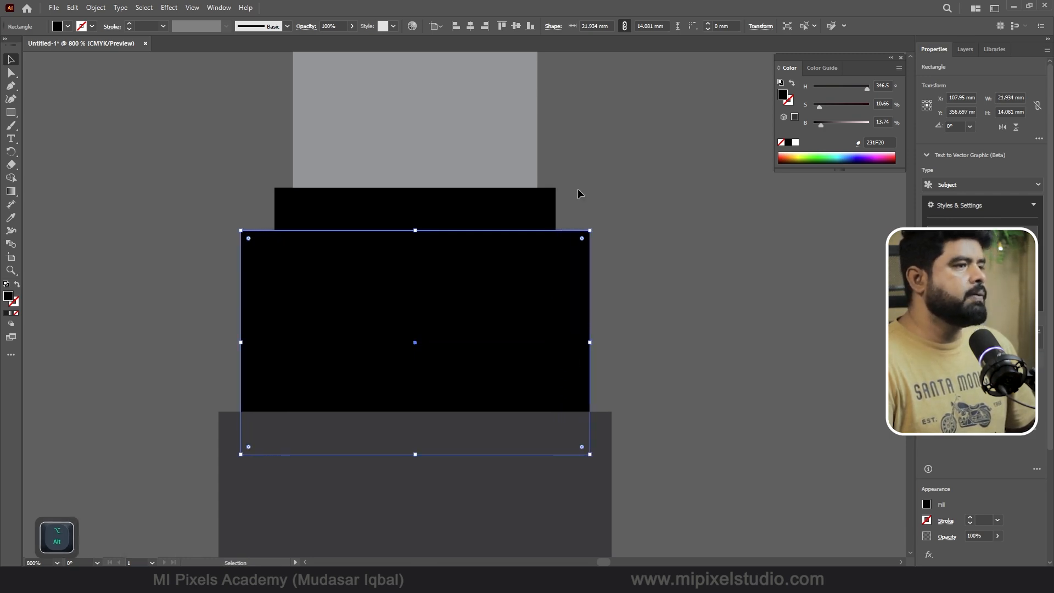
Fill the copied block with red (ED1C24) and shorten it from below to end at the lower post's top edge
click(62, 30)
click(36, 47)
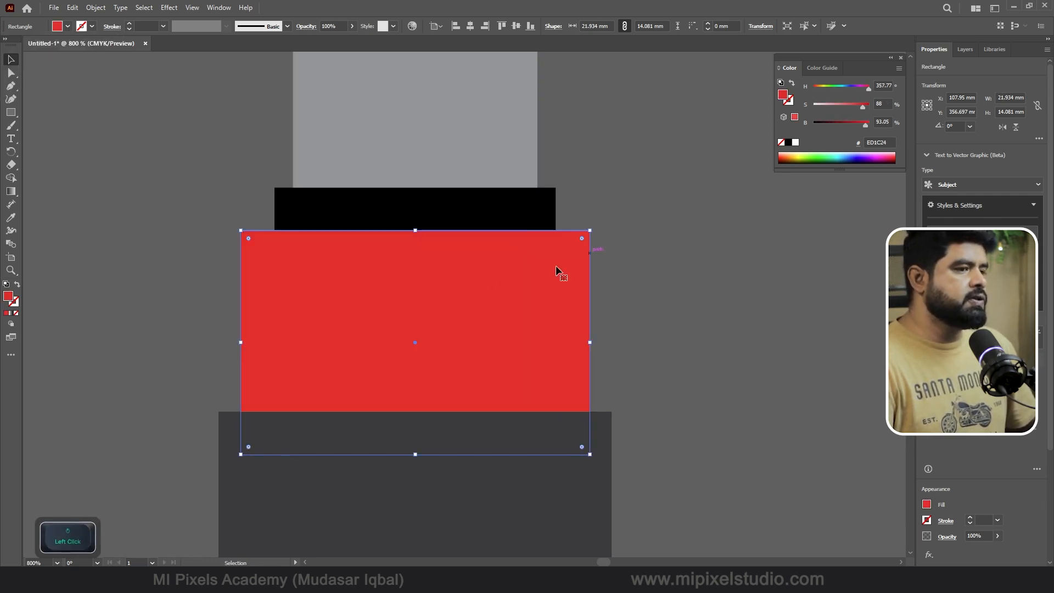
drag(419, 457, 422, 411)
click(541, 467)
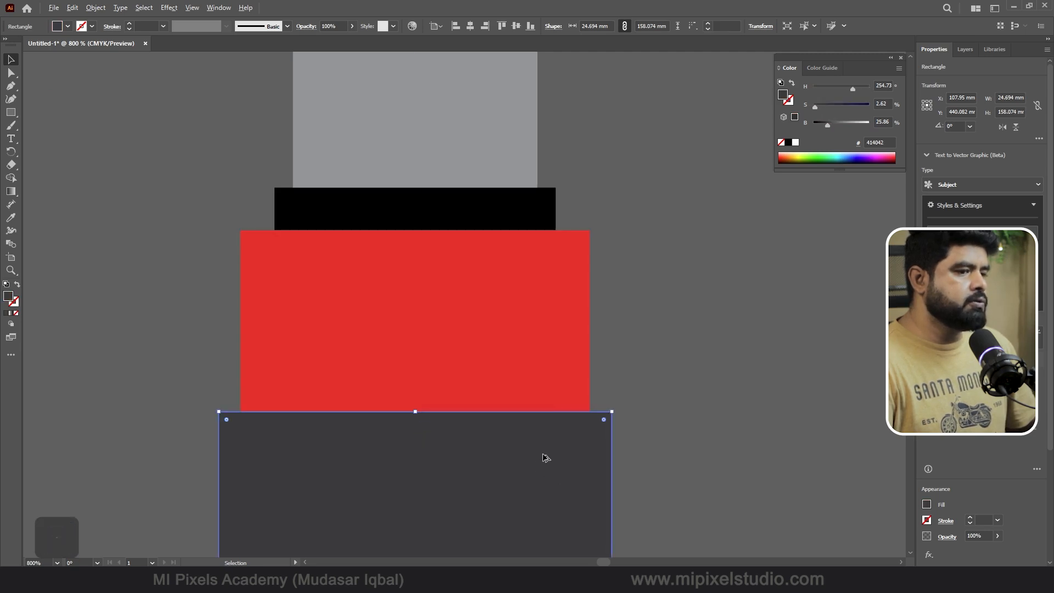
Narrow the red guide block slightly and raise it to expose the bottom corners of the black block behind it
scroll(540, 458, up, 1)
click(12, 72)
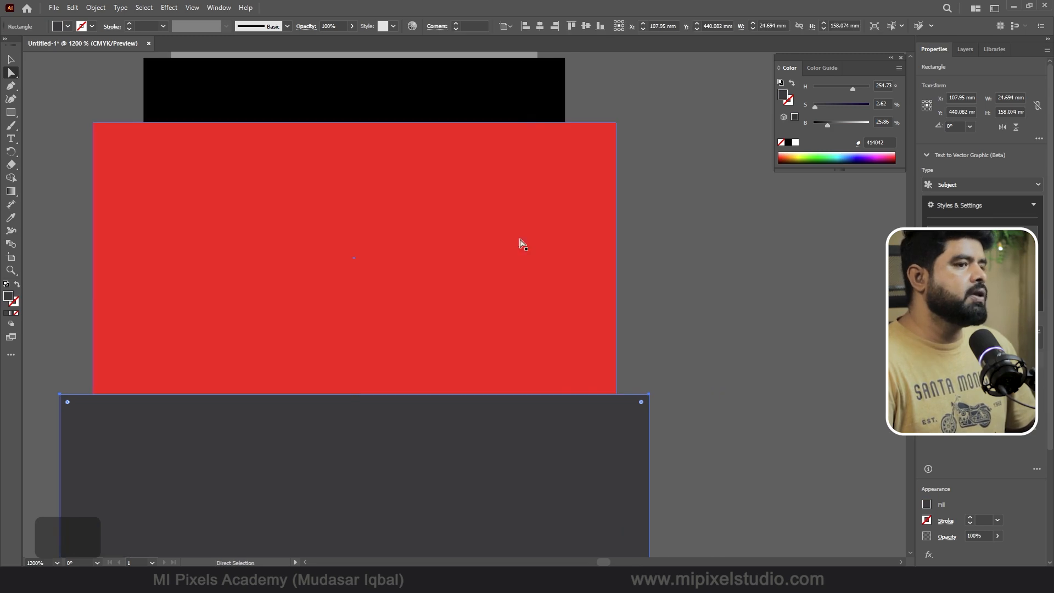
click(506, 94)
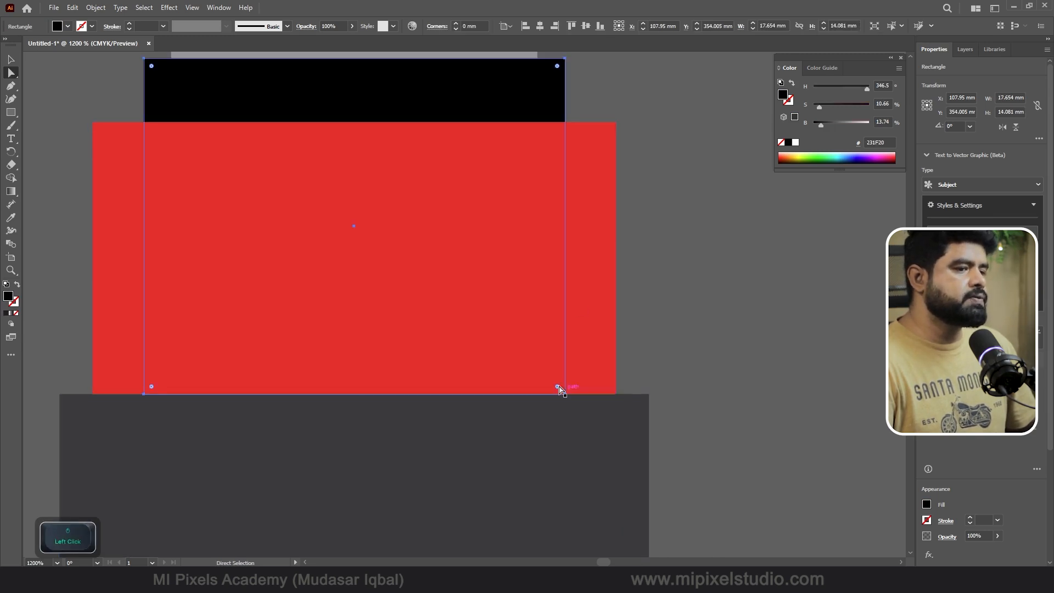
key(ctrl+minus)
key(v)
click(527, 419)
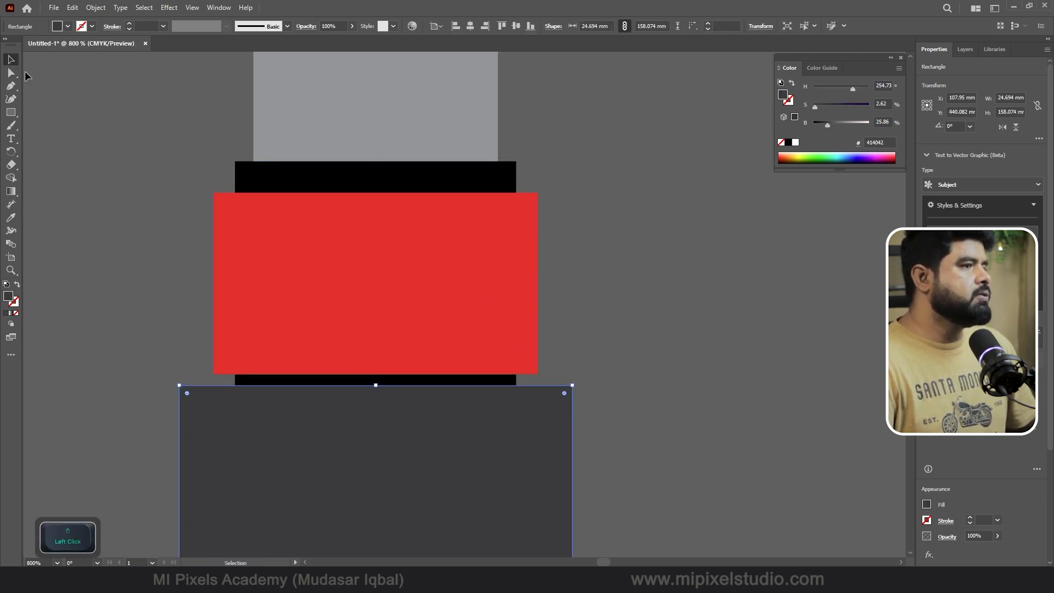
Taper the black block by moving its two bottom anchor points outward to line up with the red block's sides
click(439, 181)
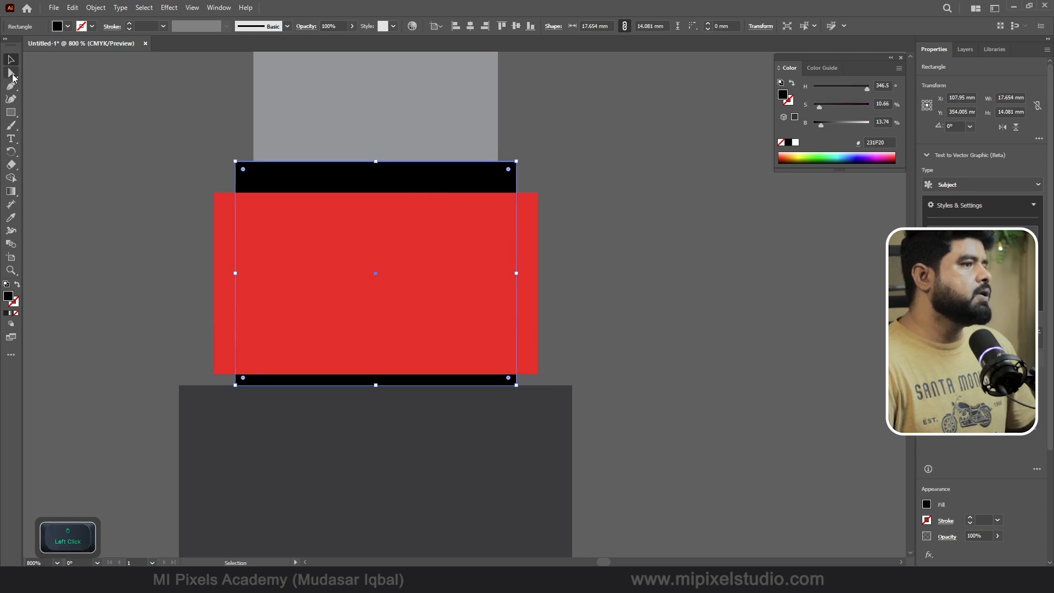
click(12, 74)
drag(516, 385, 537, 386)
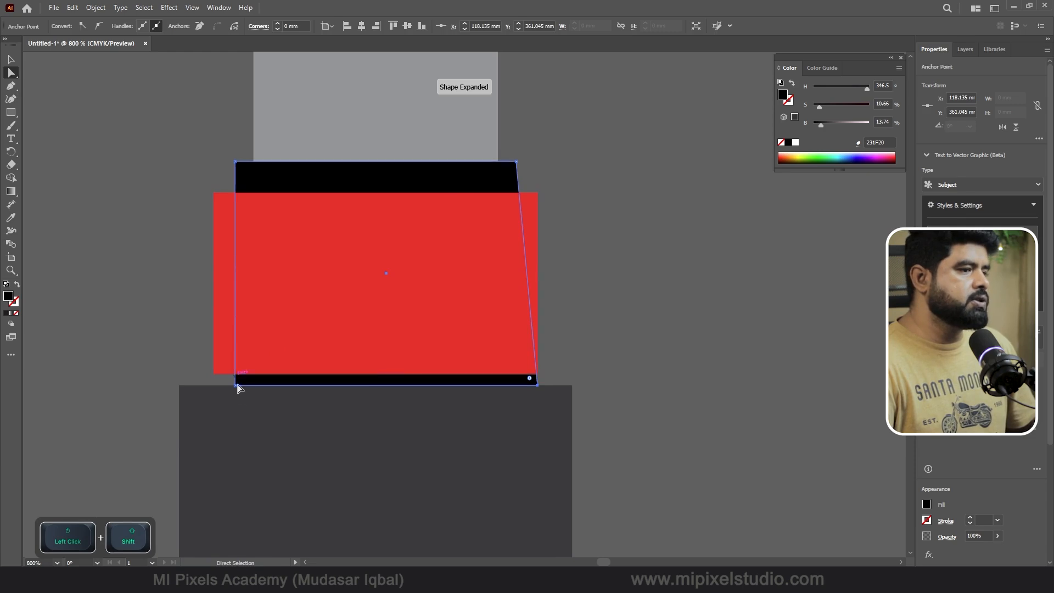
drag(235, 385, 216, 382)
click(308, 428)
Delete the red guide block covering the tapered black collar
scroll(362, 317, down, 5)
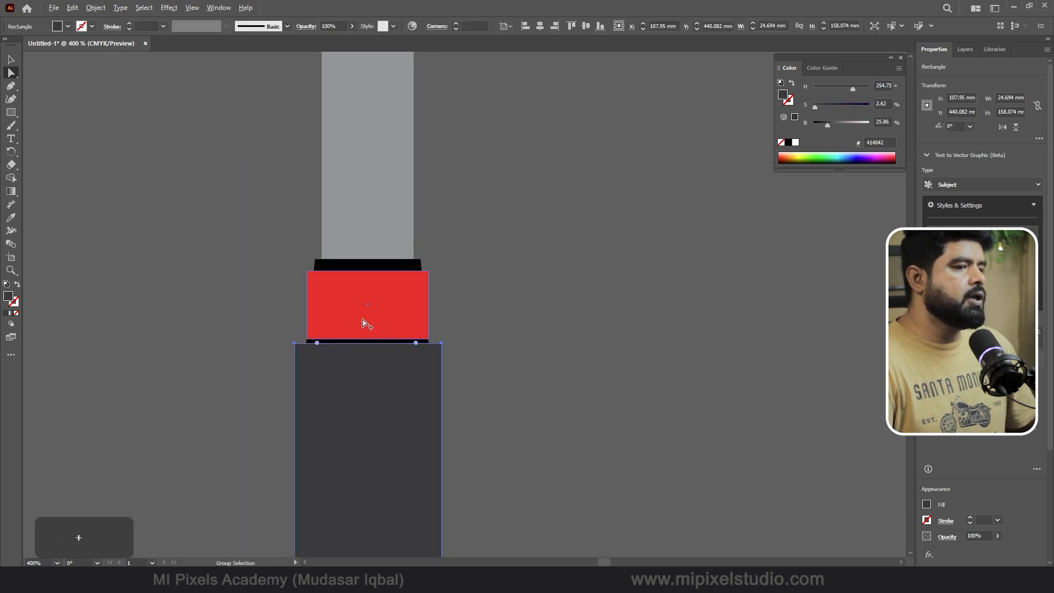
scroll(393, 478, down, 2)
scroll(387, 337, up, 1)
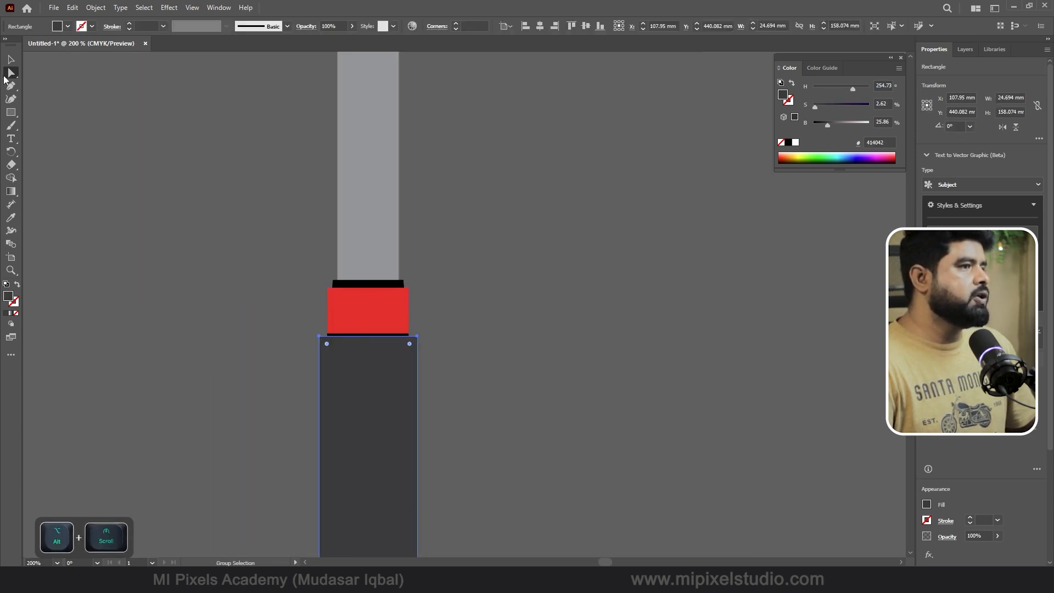
click(10, 59)
scroll(366, 233, down, 2)
scroll(376, 335, up, 3)
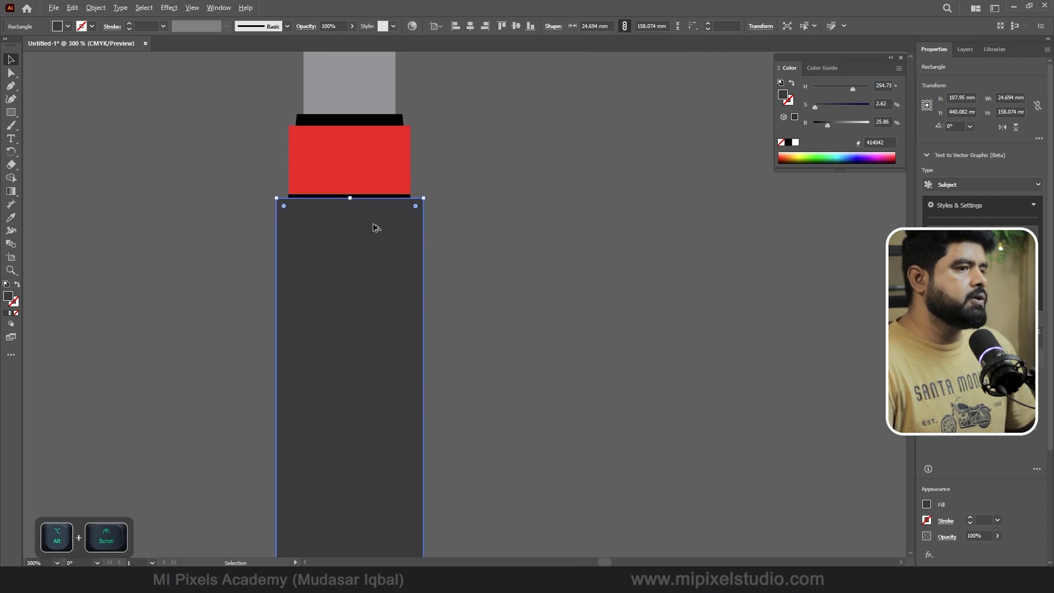
scroll(375, 228, down, 1)
scroll(384, 171, up, 3)
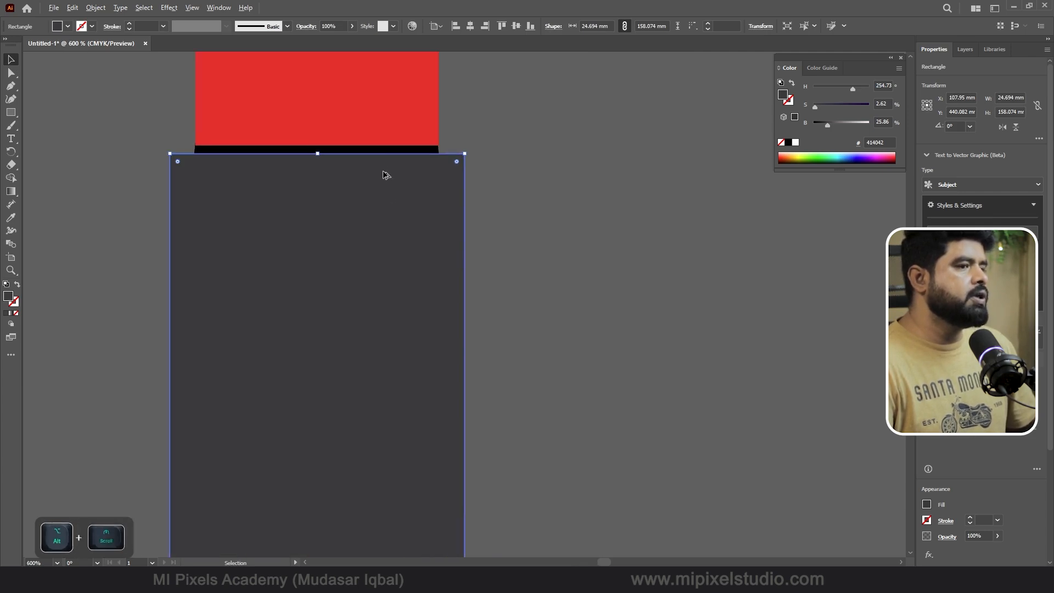
click(375, 127)
key(Delete)
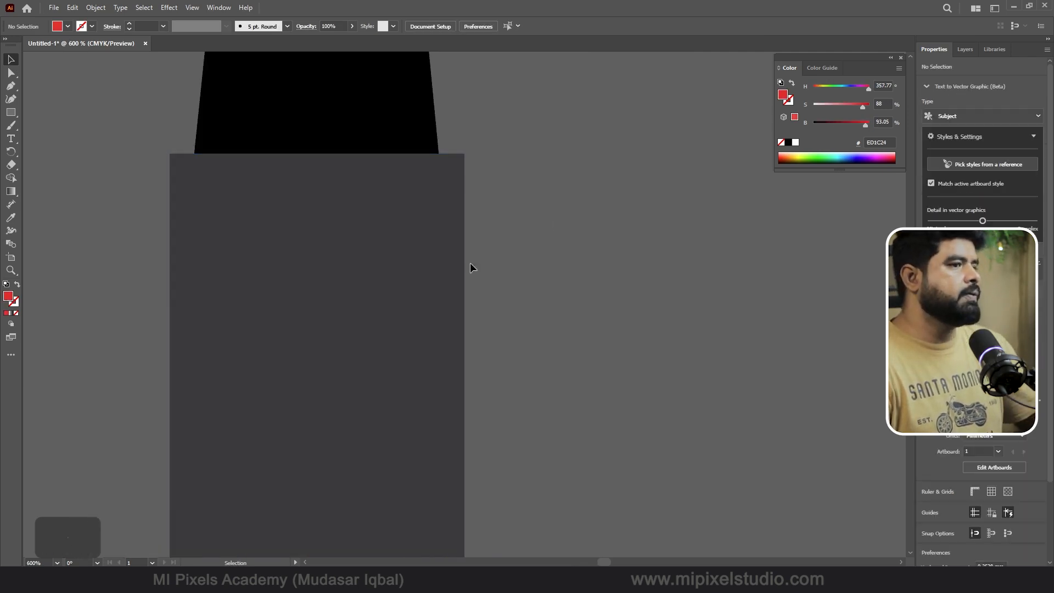
scroll(353, 334, down, 2)
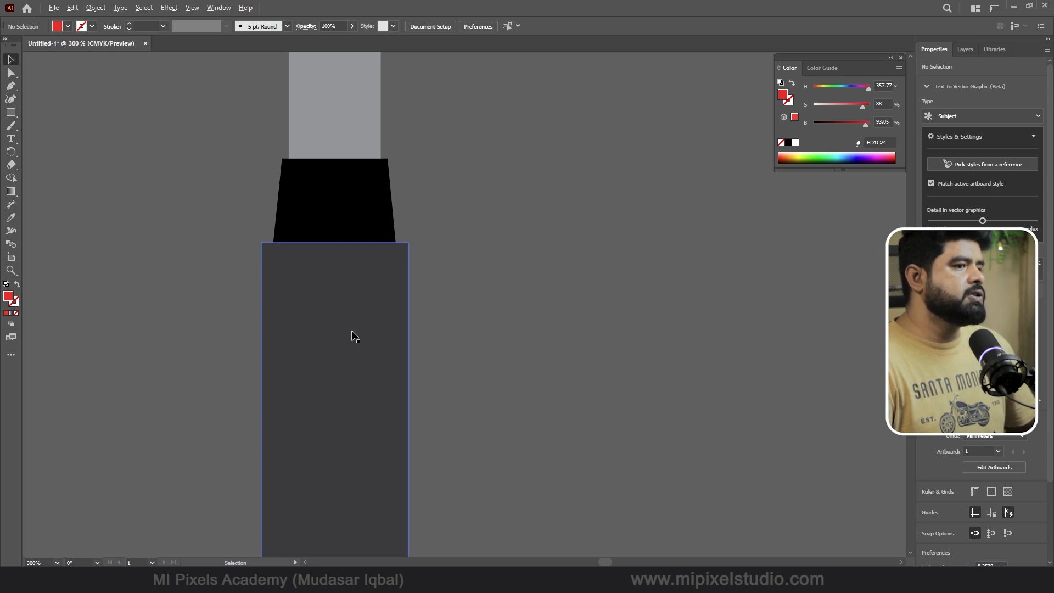
scroll(368, 280, down, 1)
scroll(337, 235, up, 1)
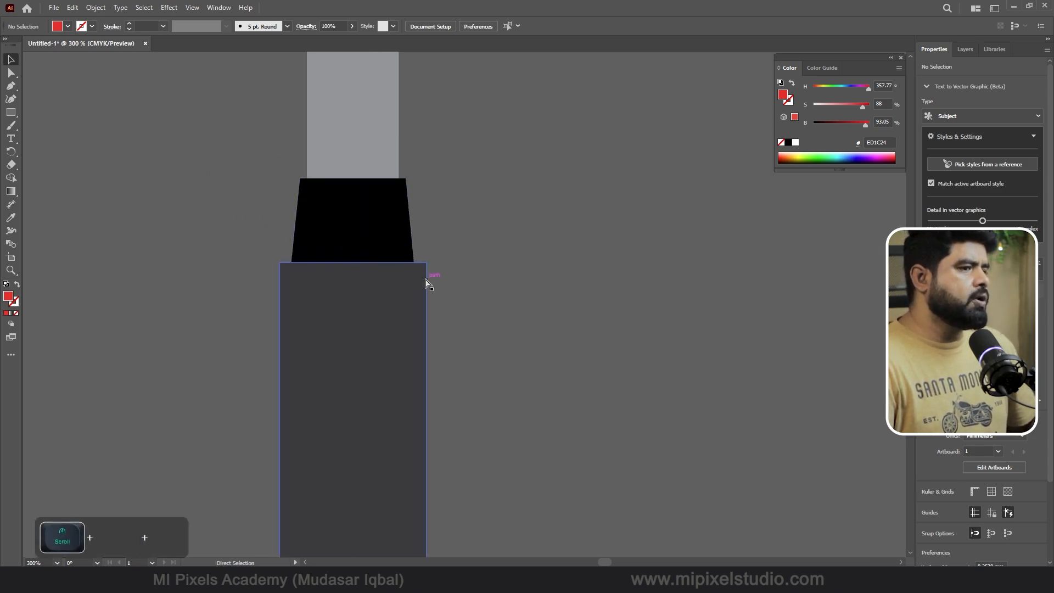
Restore the deleted red guide block and widen it evenly about its centre to about 21.9 mm
key(ctrl+z)
scroll(376, 207, up, 3)
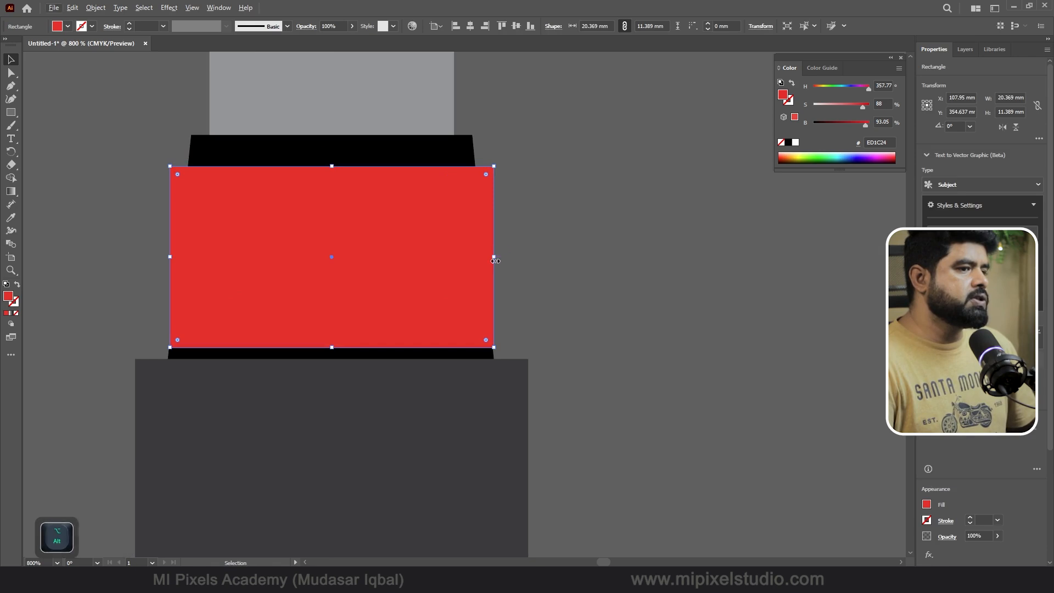
drag(495, 257, 506, 258)
Move the black collar's two bottom anchor points out to the red guide's sides and delete the guide
click(466, 354)
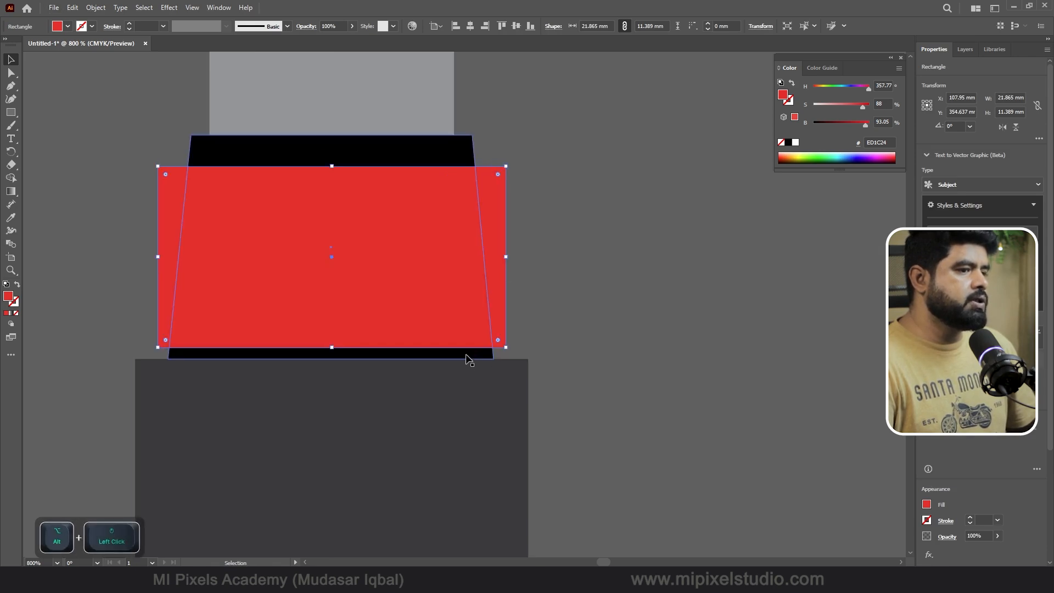
scroll(497, 362, up, 1)
key(a)
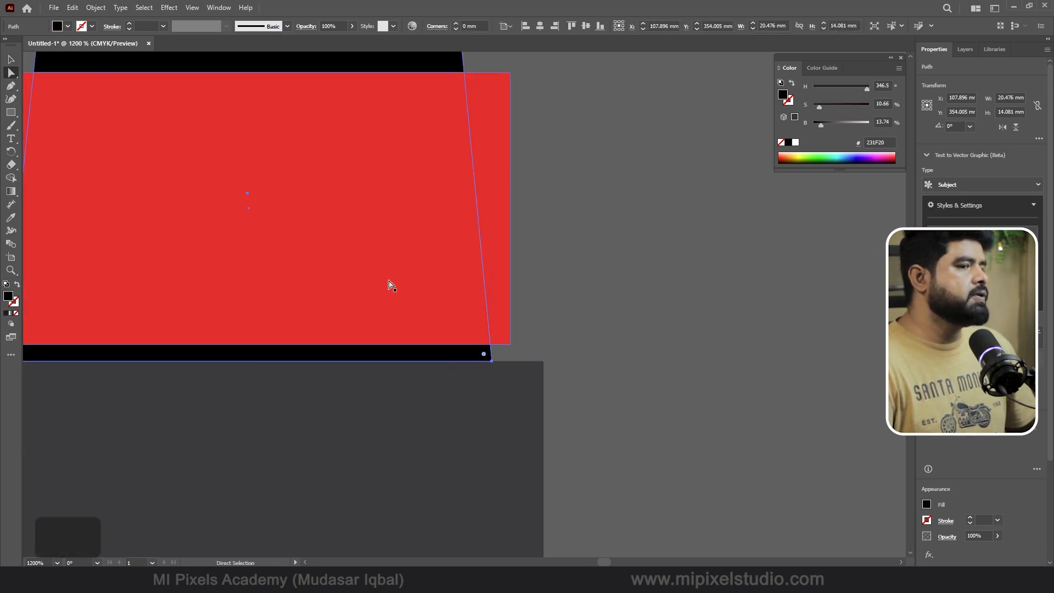
click(490, 362)
drag(490, 361, 510, 362)
scroll(575, 380, down, 1)
drag(195, 367, 183, 366)
click(314, 290)
key(Delete)
Reposition the dark lower post so its top edge meets the bottom edge of the tapered black collar
scroll(314, 296, down, 6)
key(v)
click(343, 213)
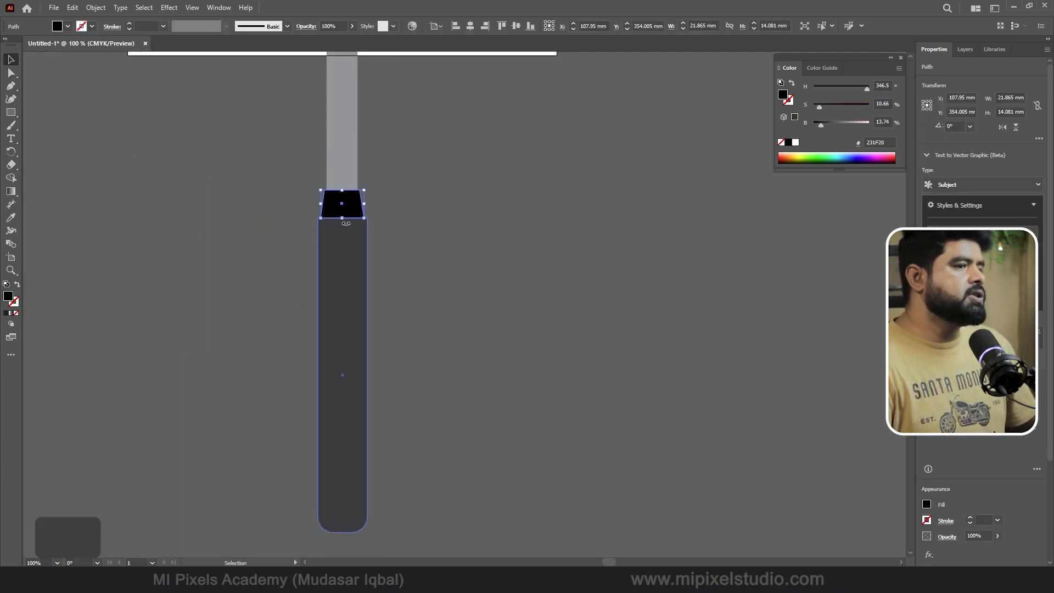
drag(343, 219, 348, 278)
scroll(342, 206, up, 2)
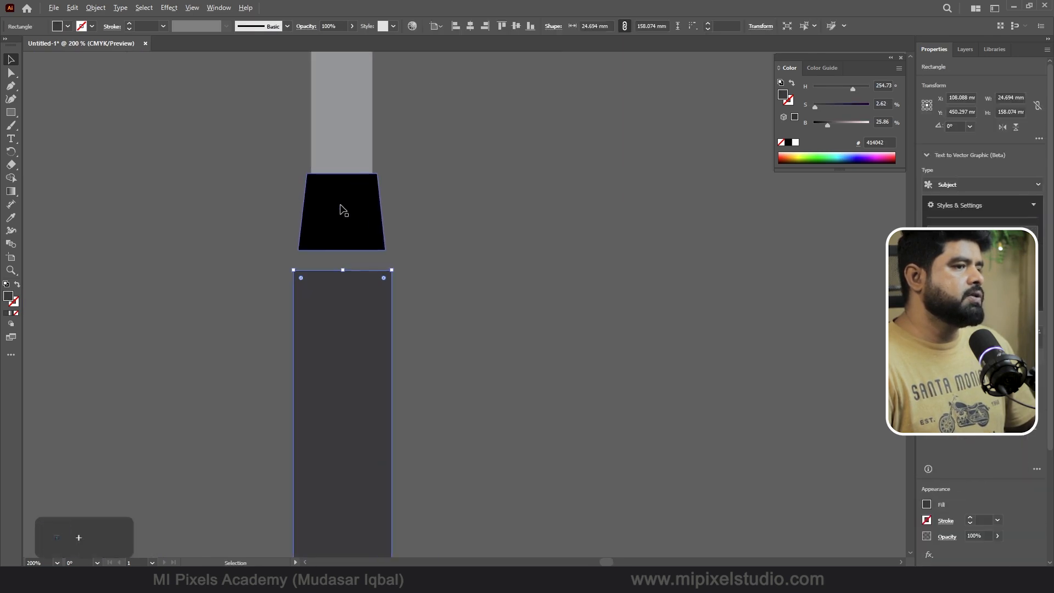
drag(353, 354, 351, 331)
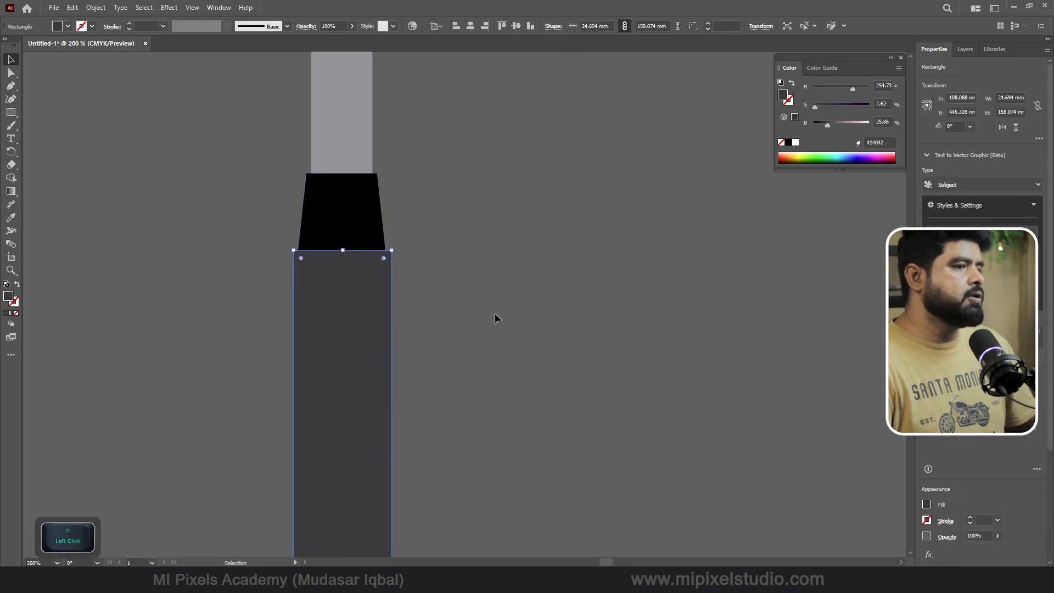
click(495, 318)
Square off the lower post's rounded bottom corners and shorten it from below to about 82 mm high
alt+scroll(390, 318, down, 3)
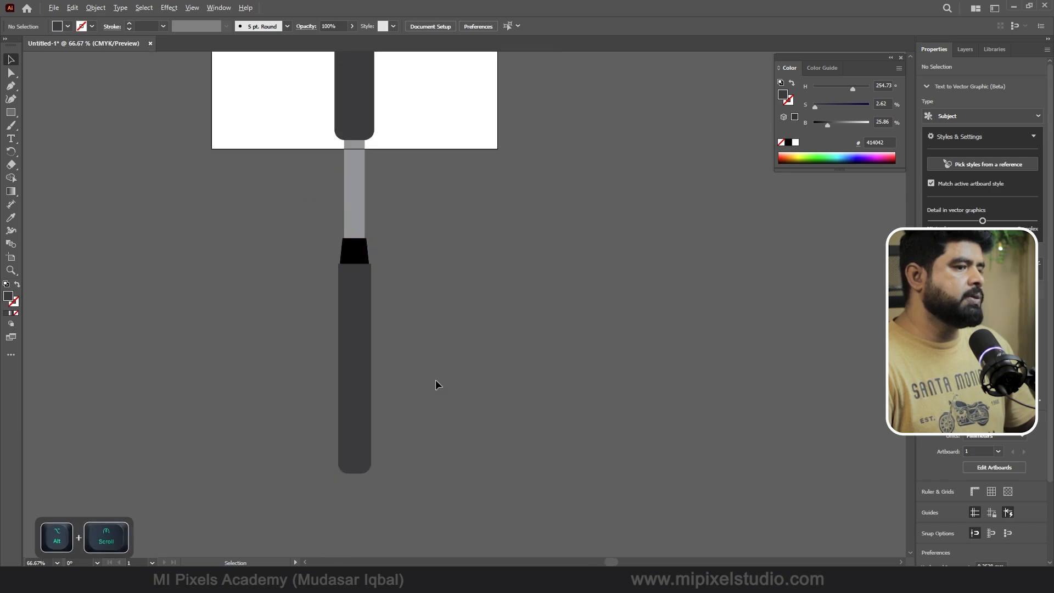
scroll(435, 380, up, 2)
scroll(362, 455, down, 3)
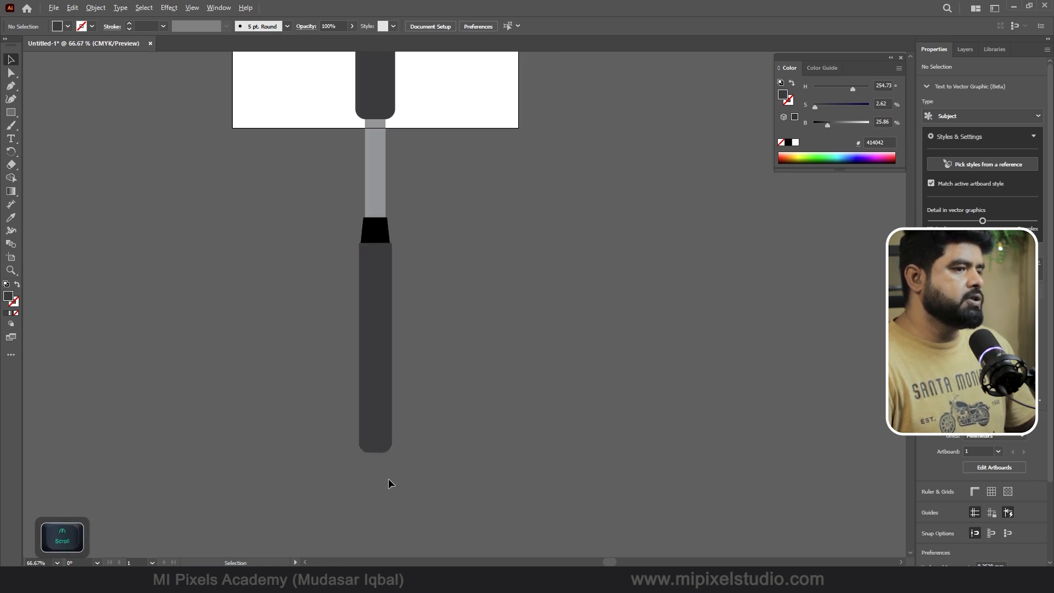
alt+scroll(387, 483, up, 3)
click(370, 353)
alt+scroll(395, 423, up, 2)
drag(304, 356, 248, 414)
alt+scroll(385, 447, down, 6)
drag(382, 447, 382, 372)
click(459, 360)
Draw an ellipse about 80 mm wide and 47 mm high, centred horizontally over the lower post's bottom end
alt+scroll(384, 478, down, 2)
alt+scroll(385, 447, up, 4)
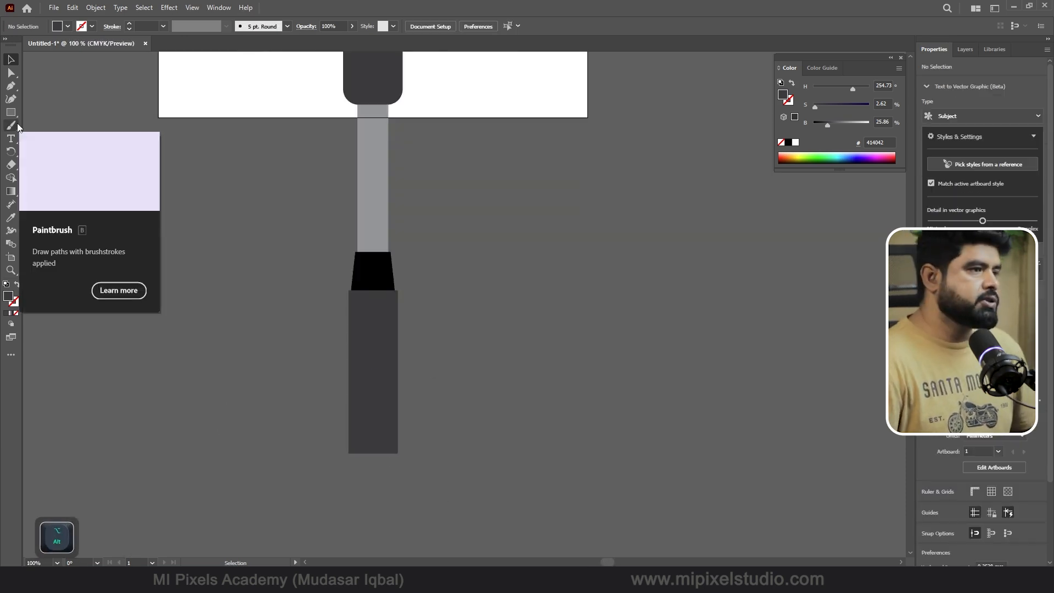
drag(10, 113, 58, 123)
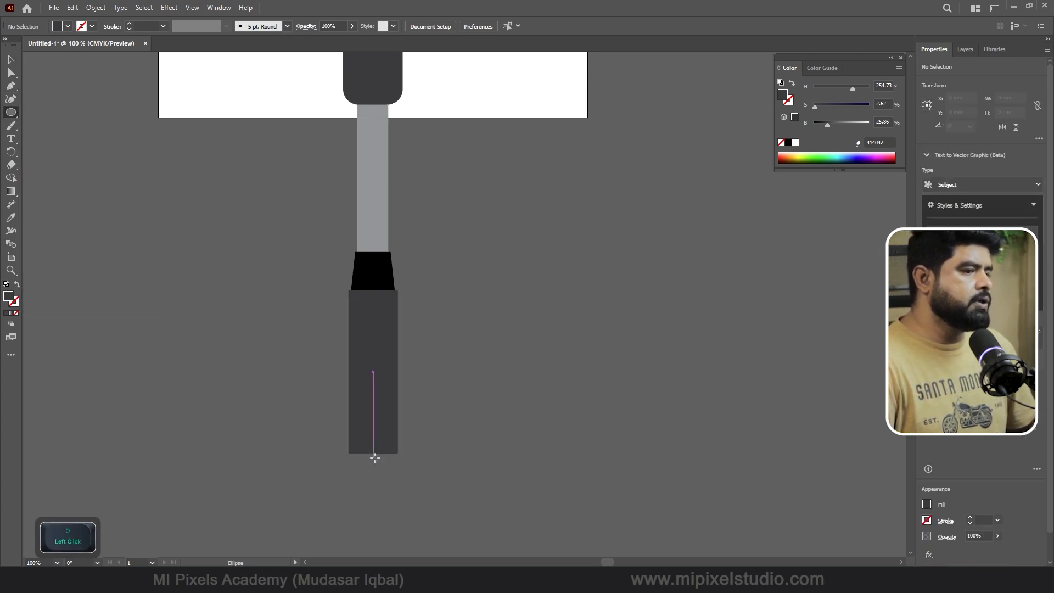
drag(374, 453, 453, 504)
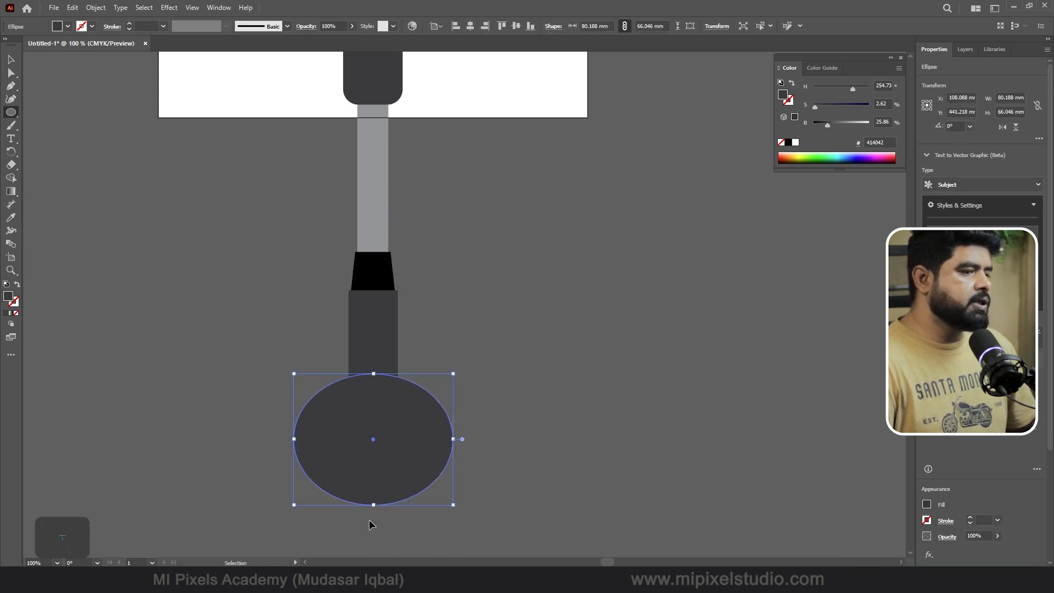
key(ctrl+z)
drag(374, 535, 374, 467)
Fill the base ellipse with black (231F20) and send it to the back behind the lower post
click(66, 26)
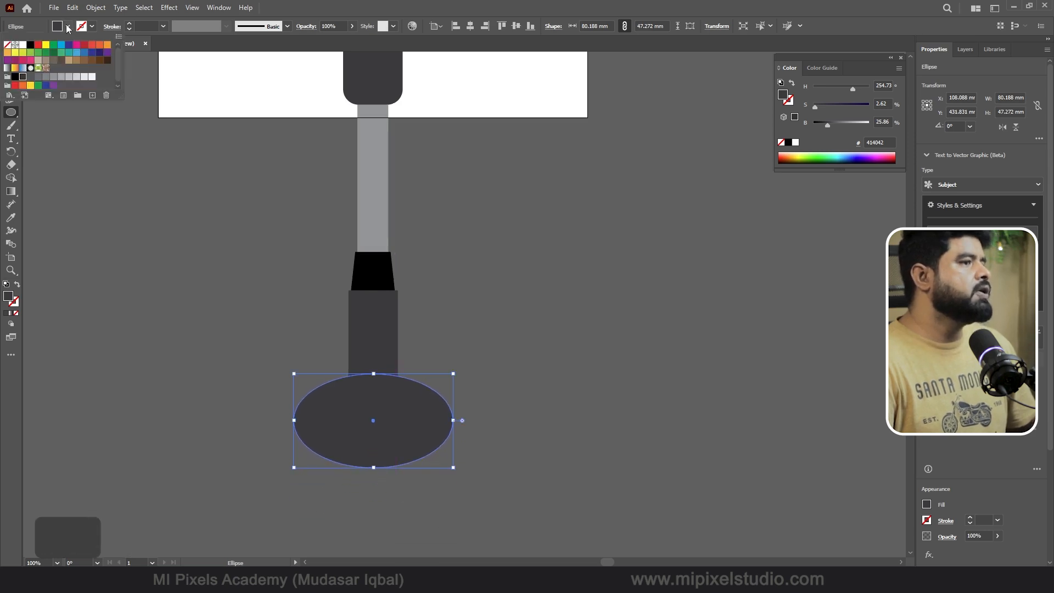
click(31, 47)
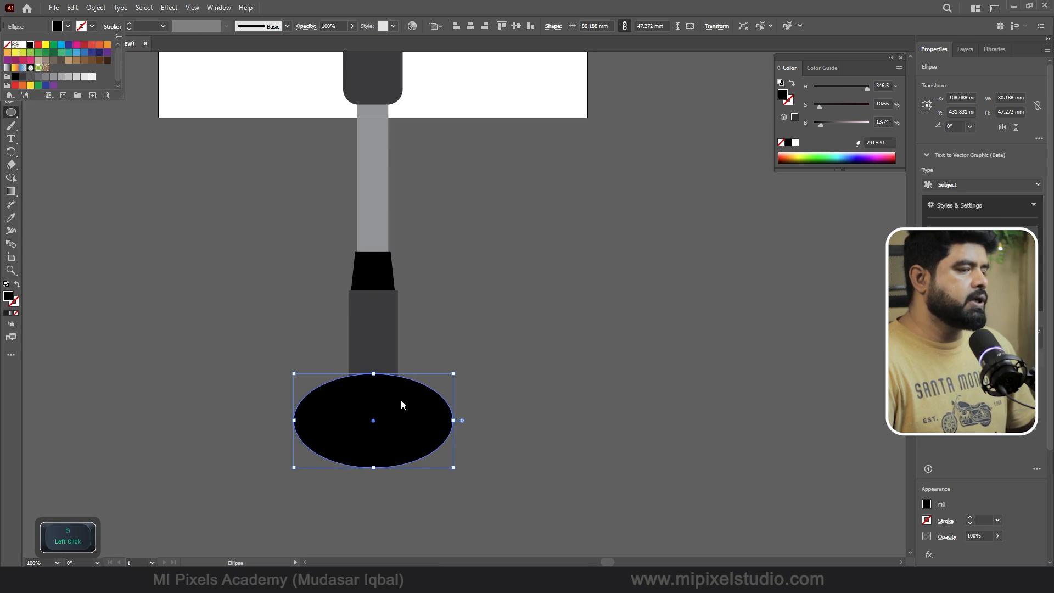
click(406, 416)
right_click(407, 414)
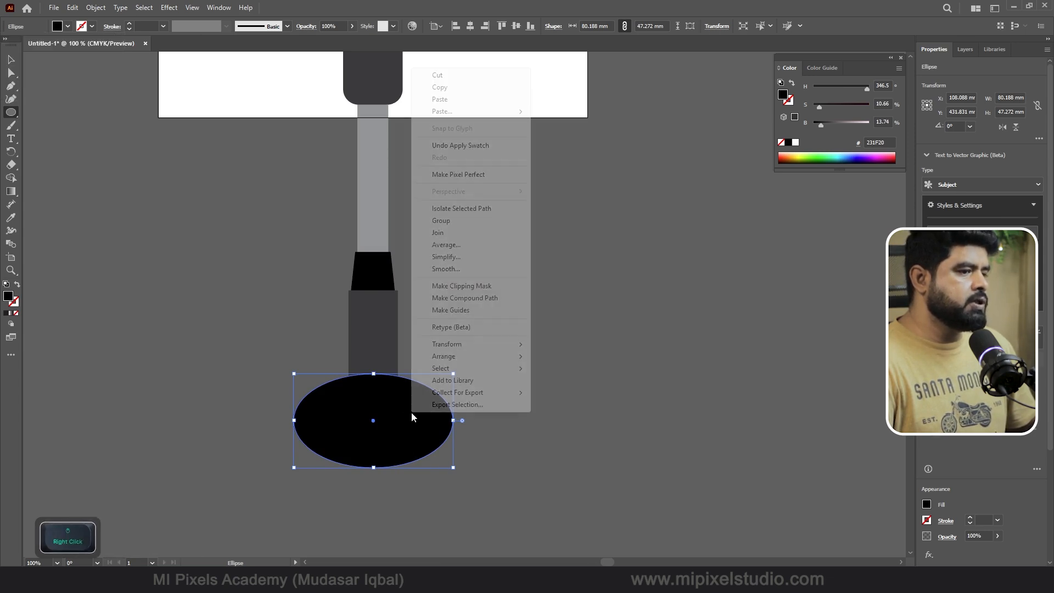
click(460, 357)
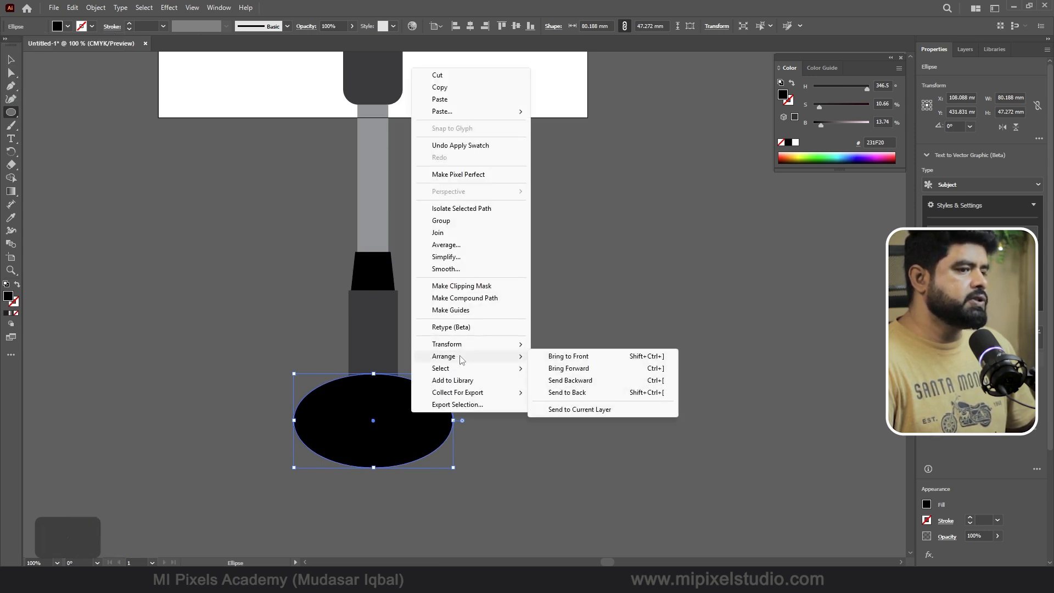
click(590, 397)
click(403, 483)
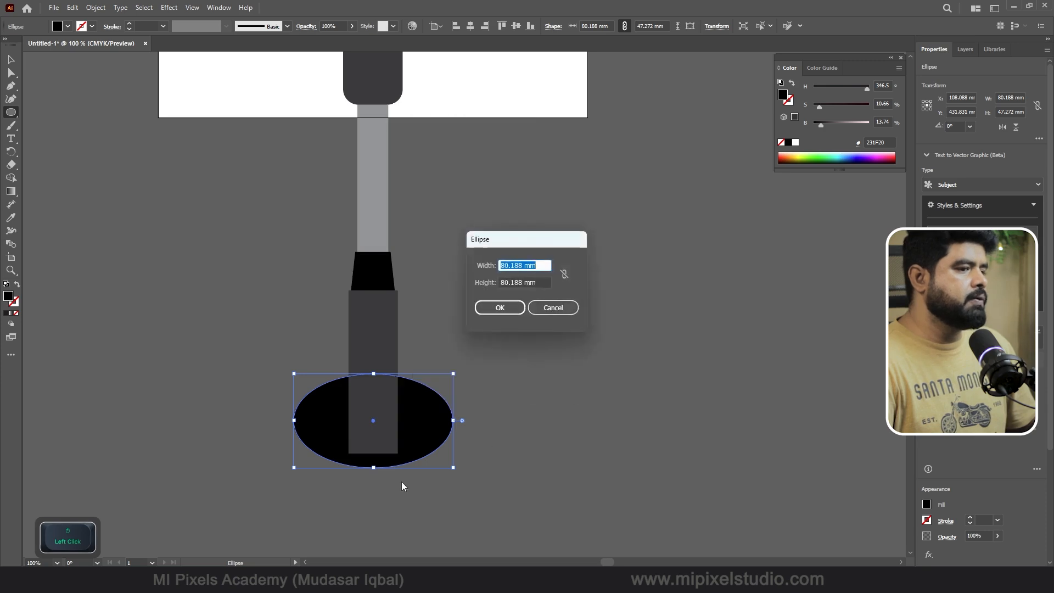
key(Escape)
Move the black base ellipse down so the lower post ends near the ellipse's centre
key(v)
drag(423, 410, 429, 440)
scroll(425, 444, up, 3)
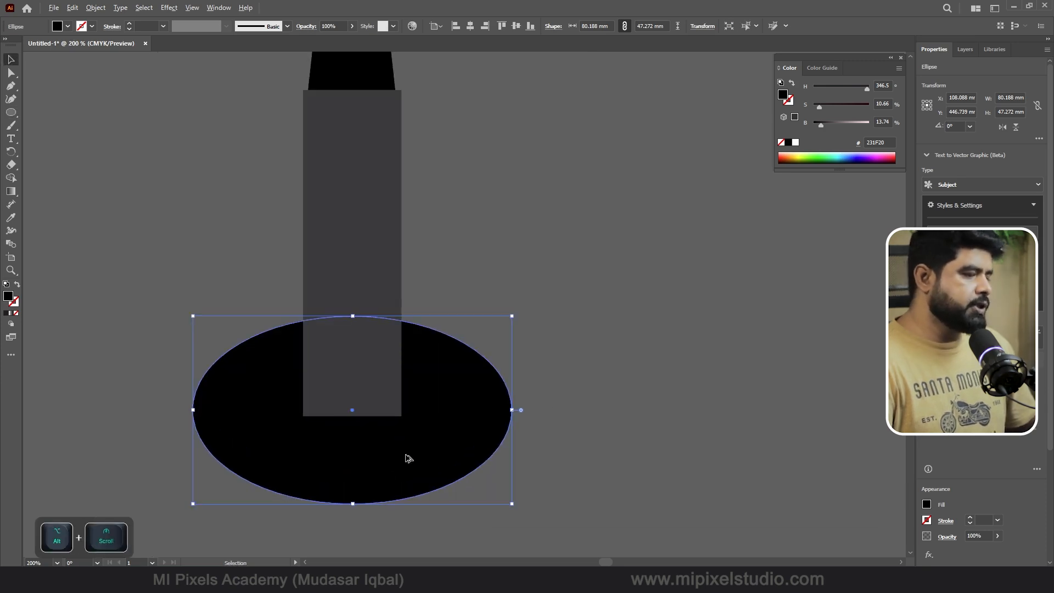
Duplicate the black base ellipse in place and fill the copy with gray (808285)
key(ctrl+c)
key(ctrl+f)
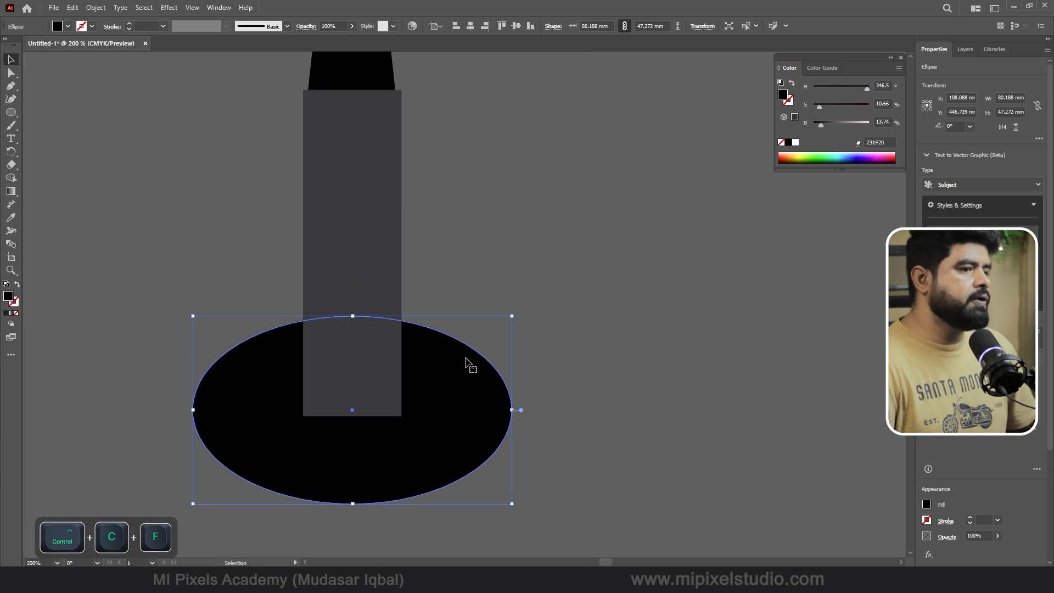
click(67, 26)
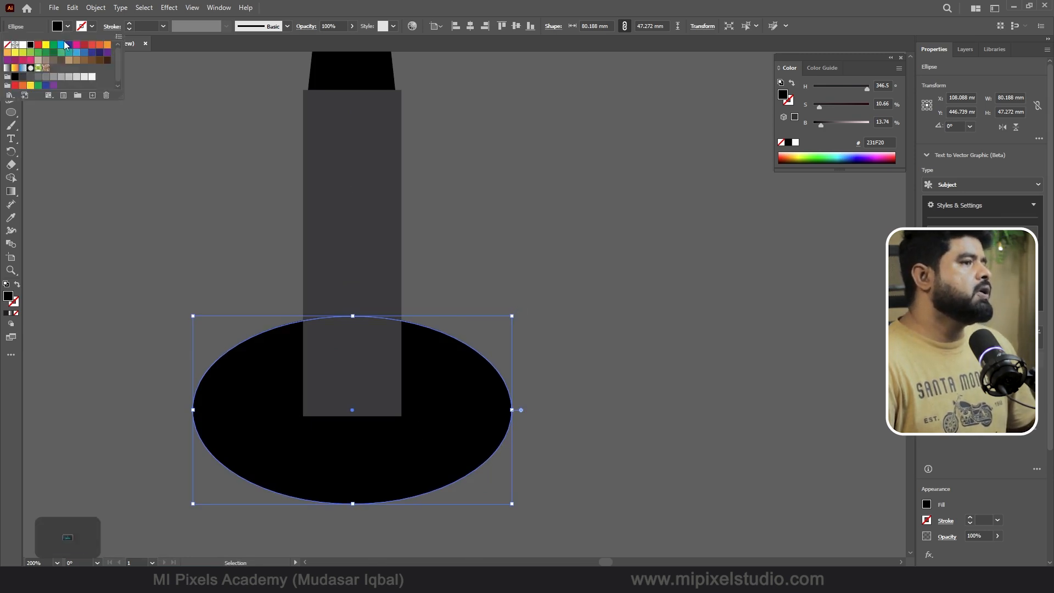
click(46, 76)
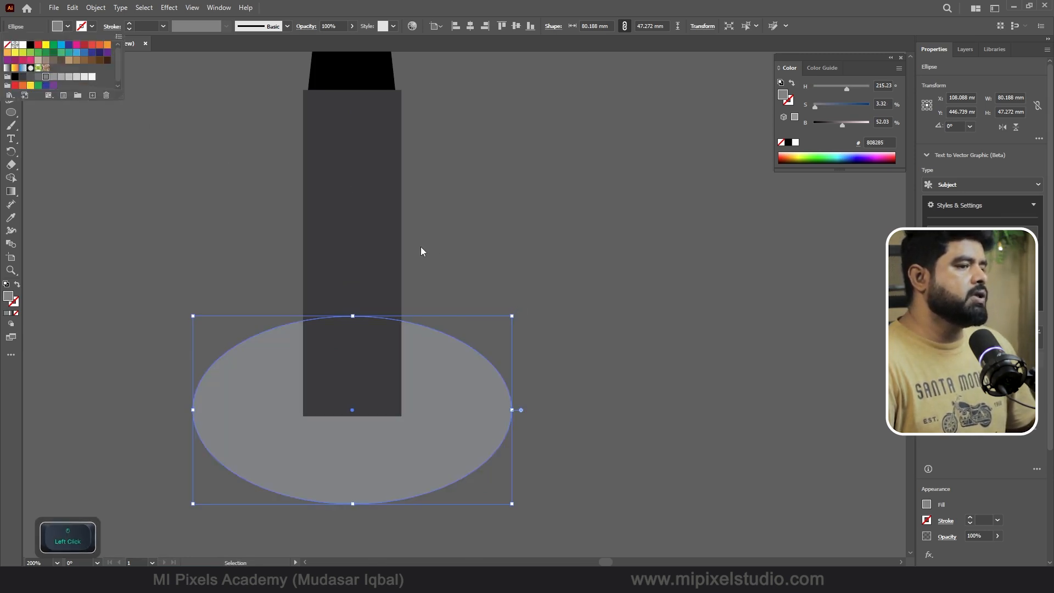
click(542, 350)
Nudge the gray ellipse up about 4 mm so the black ellipse forms a rim along its lower edge
key(Up)
key(Up)
key(Up)
key(Up)
key(Up)
key(Up)
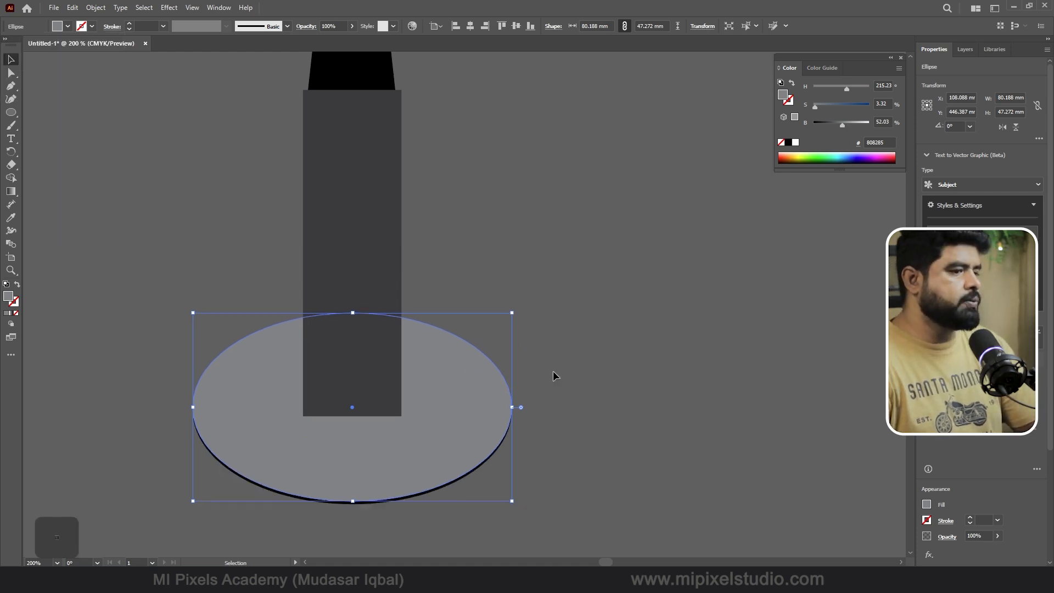
key(Up)
key(Up)
key(Up)
key(Up)
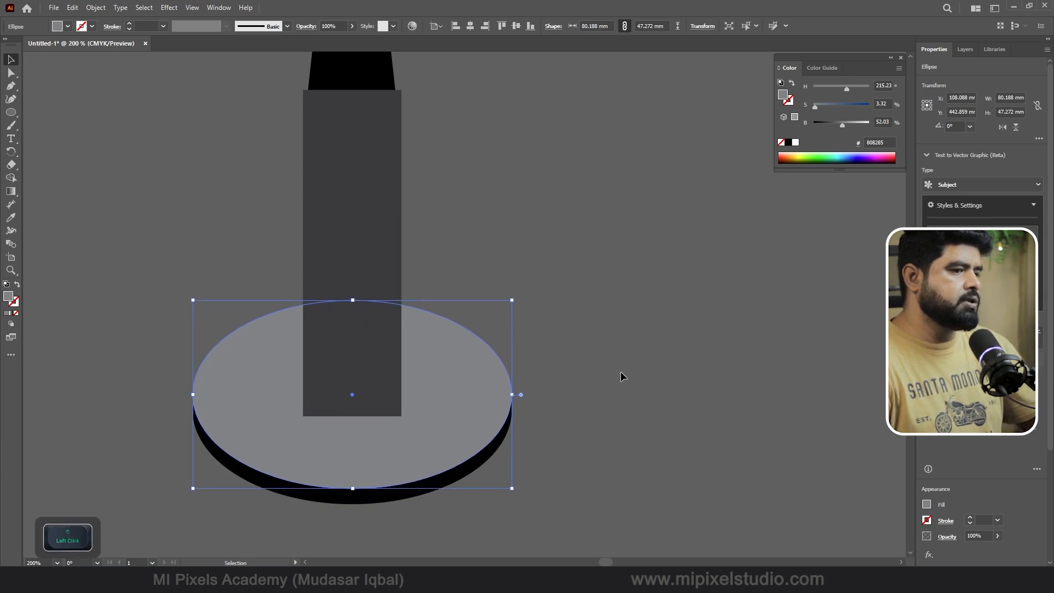
click(590, 372)
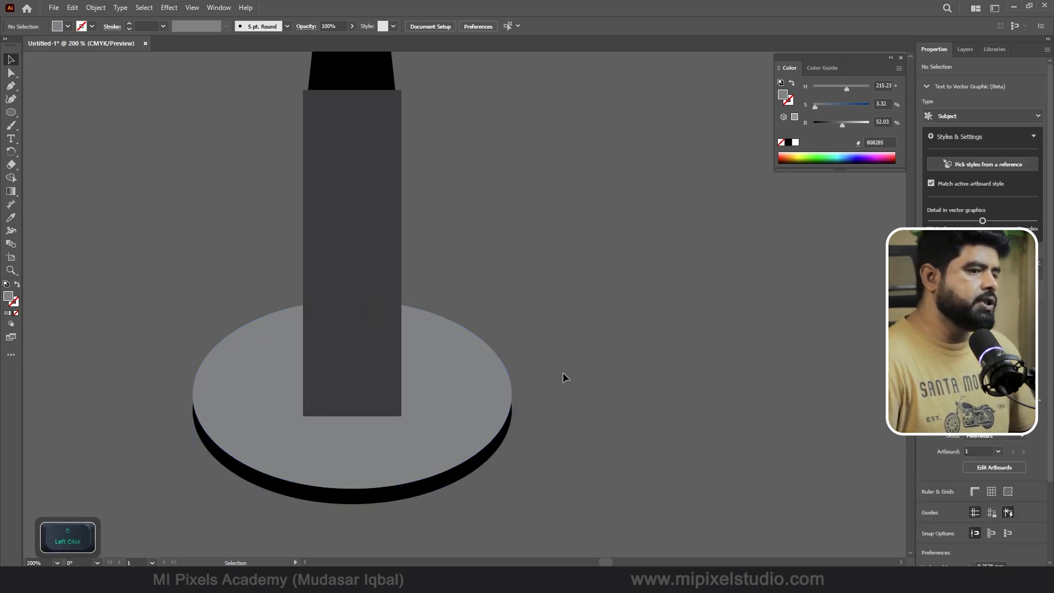
Duplicate the gray ellipse in place and scale the copy down about its centre to about 52 by 31 mm
click(447, 380)
key(a)
key(v)
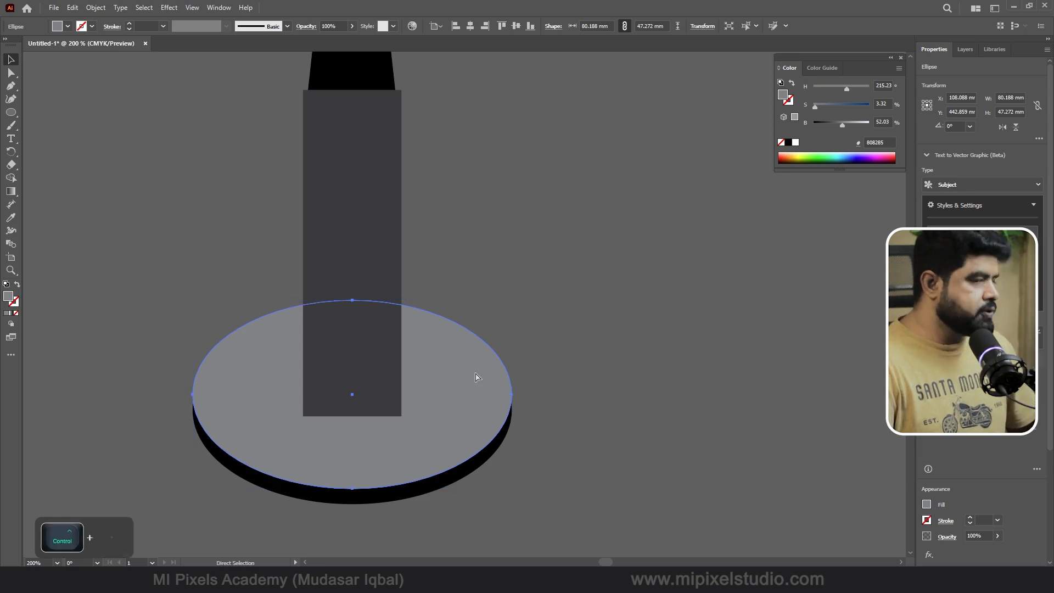
key(ctrl+c)
key(ctrl+f)
drag(511, 300, 456, 332)
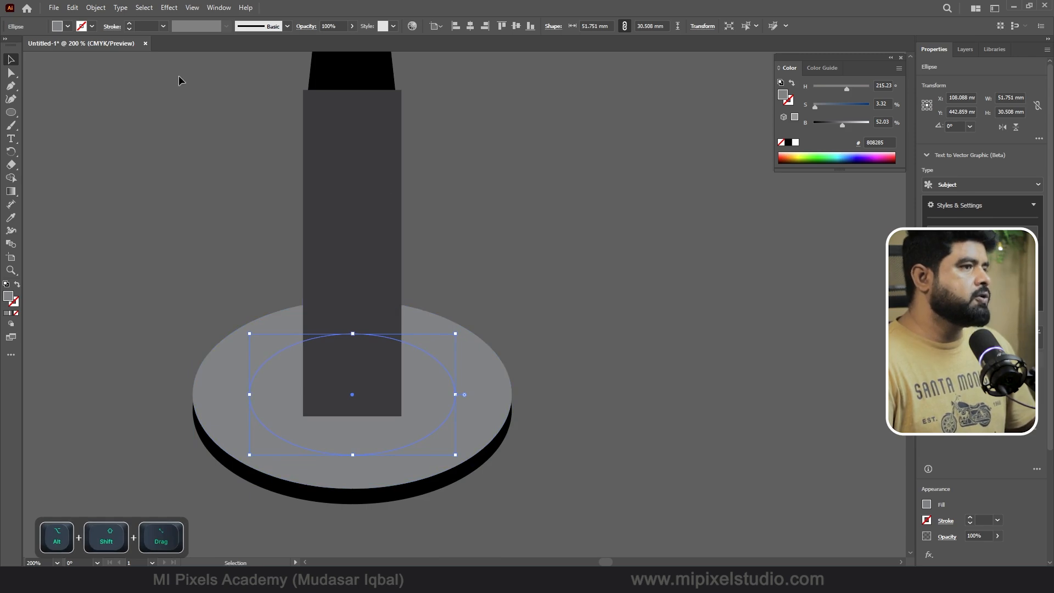
Fill the smaller inner ellipse of the base with black (231F20)
click(64, 29)
click(30, 45)
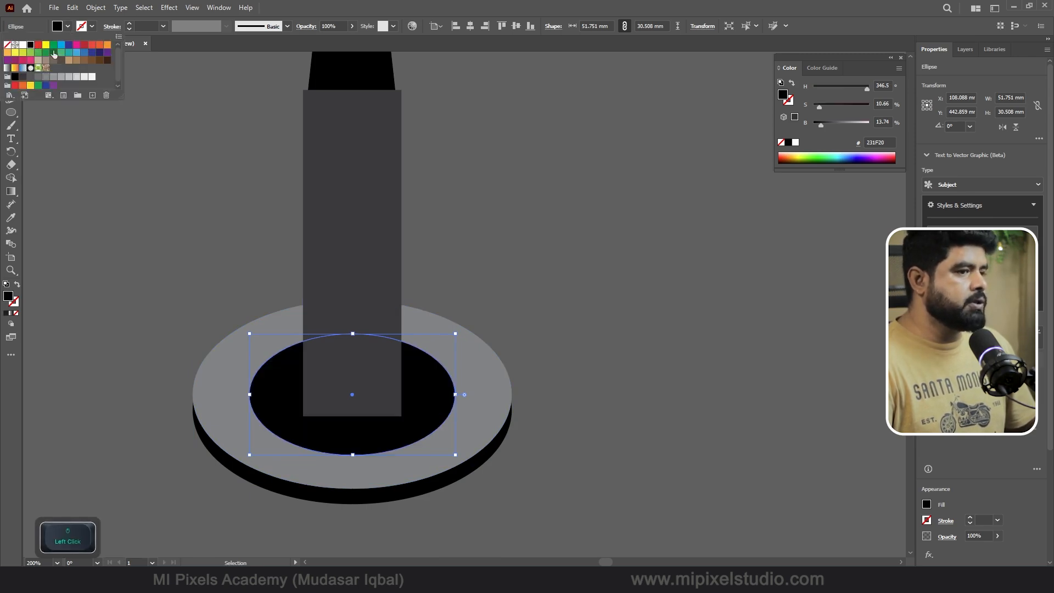
click(362, 368)
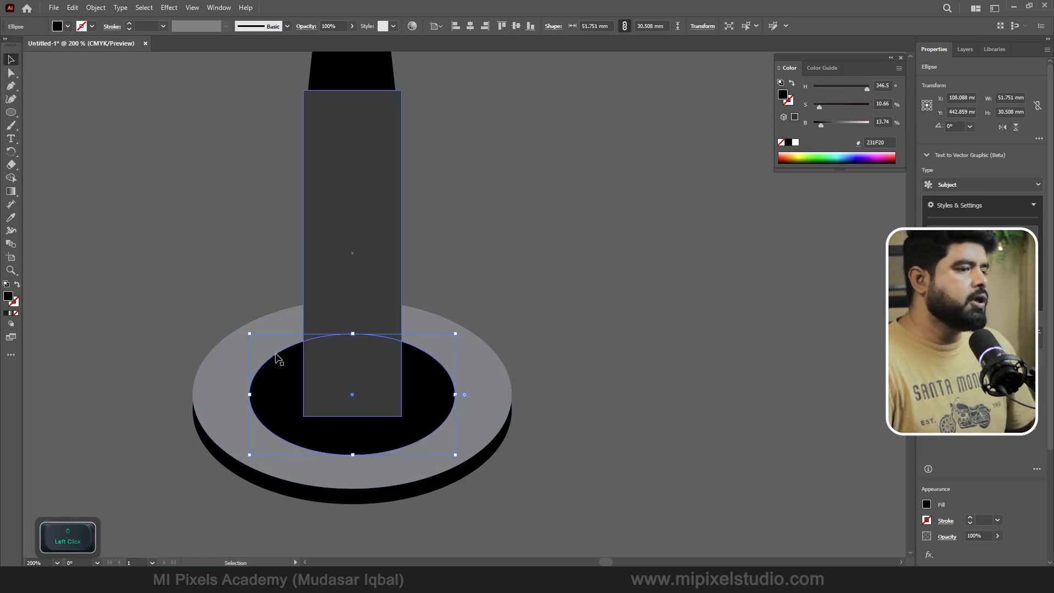
Round only the two bottom corners of the dark lower post where it stands on the base
click(16, 72)
click(390, 411)
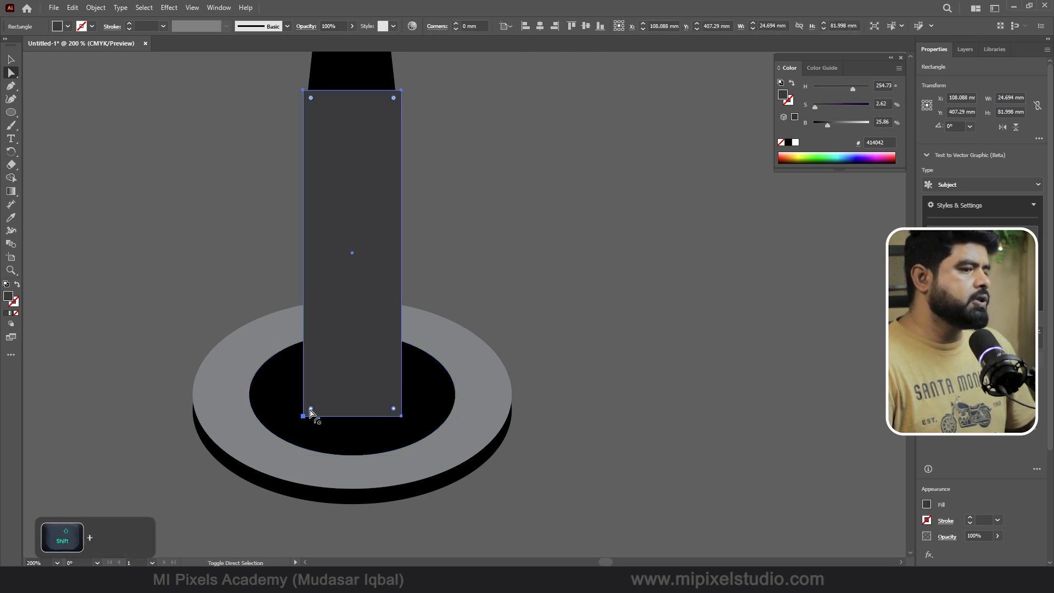
drag(311, 409, 353, 400)
key(v)
scroll(447, 426, down, 4)
click(484, 434)
scroll(484, 434, down, 1)
scroll(499, 377, up, 1)
scroll(494, 386, down, 1)
scroll(443, 330, up, 1)
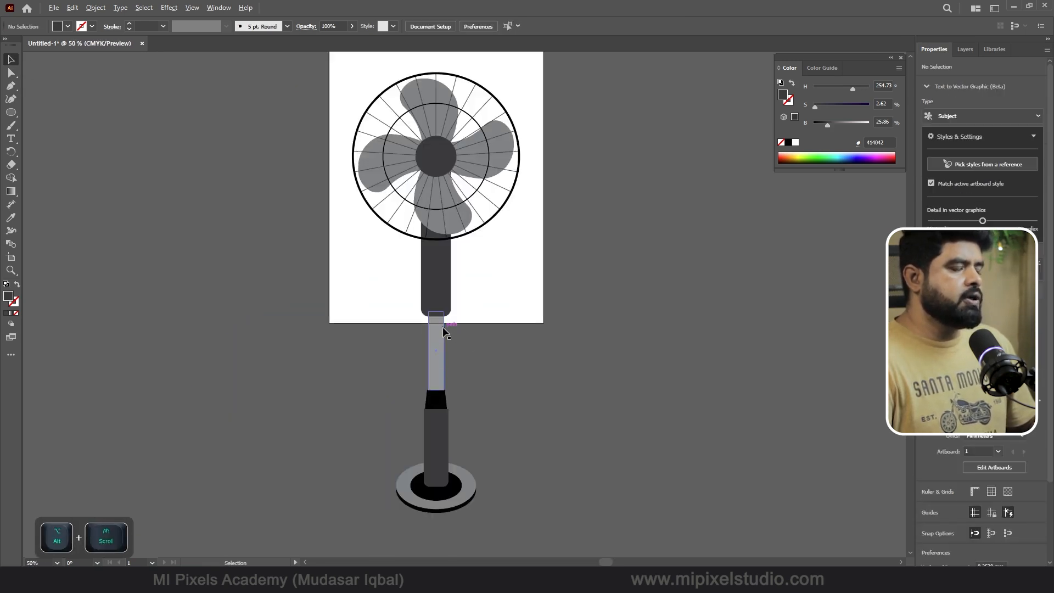
click(544, 415)
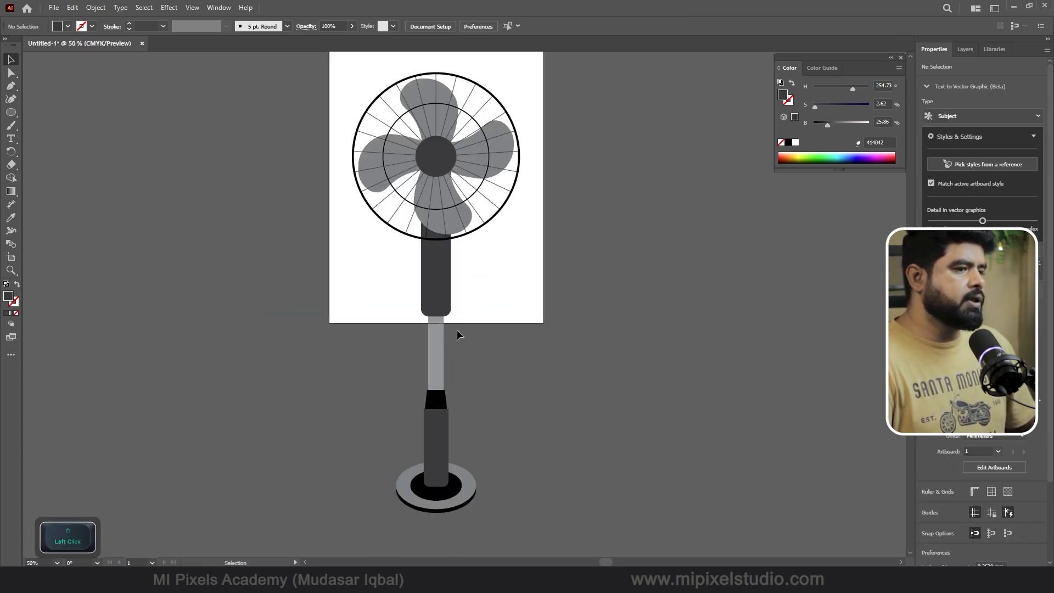
Shorten the dark upper post below the fan by raising its bottom edge
scroll(456, 329, up, 3)
click(442, 303)
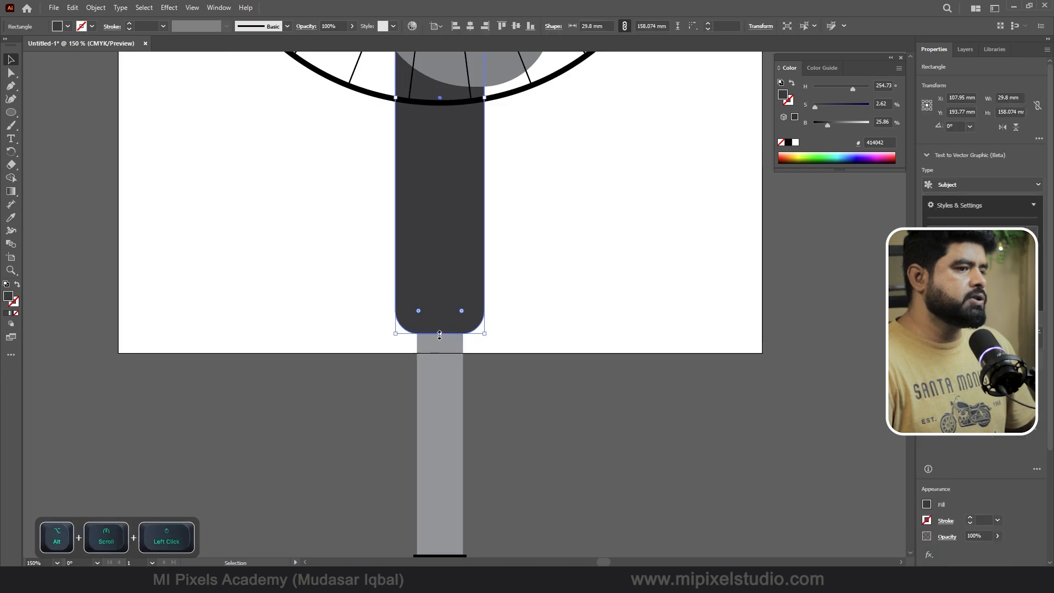
drag(439, 335, 440, 265)
Move the gray bar, collar, lower post and base up together to meet the shortened upper post
click(472, 395)
scroll(472, 396, down, 3)
drag(472, 391, 478, 400)
scroll(432, 290, up, 2)
drag(432, 291, 431, 268)
click(601, 364)
Move the collar, lower post and base ellipses straight up about 22 mm to shorten the exposed gray bar
scroll(521, 346, down, 1)
click(460, 427)
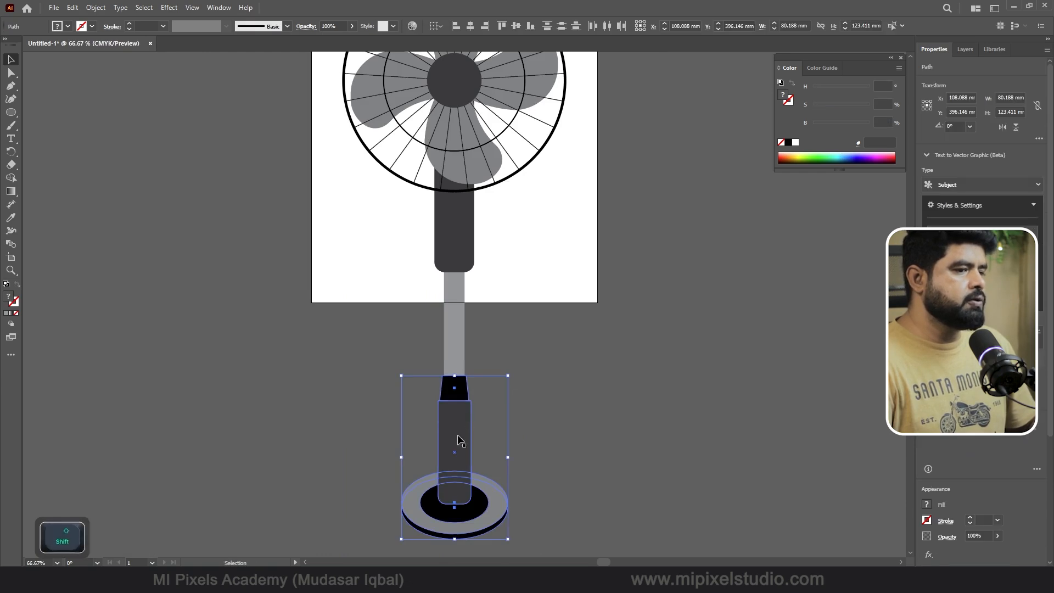
drag(544, 427, 358, 515)
drag(458, 450, 459, 420)
click(555, 413)
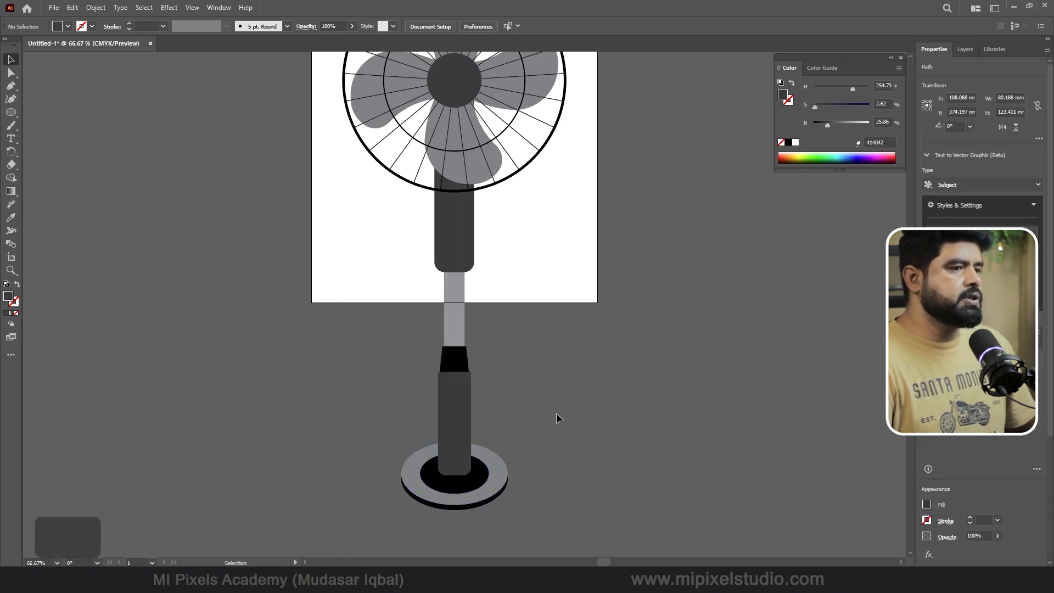
scroll(436, 435, down, 1)
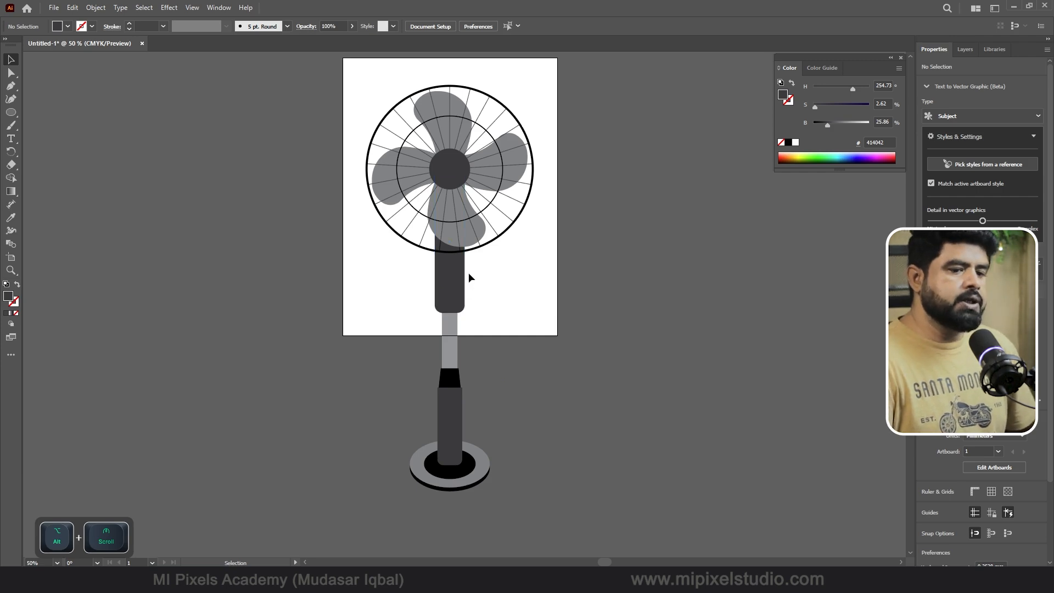
scroll(466, 277, up, 3)
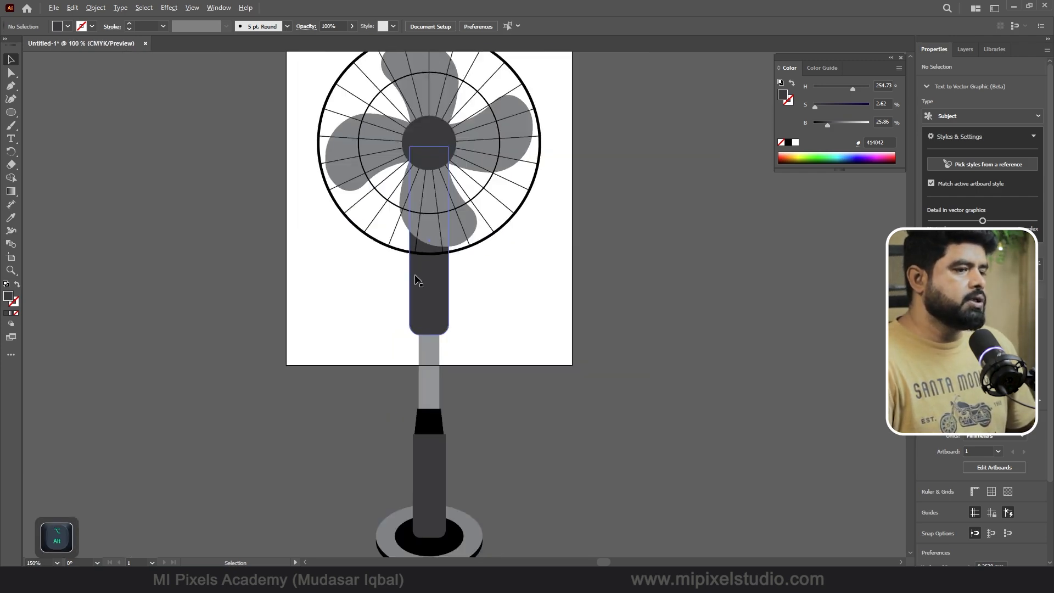
Draw a circle about 10.5 mm across on the vertical centre line of the dark upper post
scroll(440, 322, up, 4)
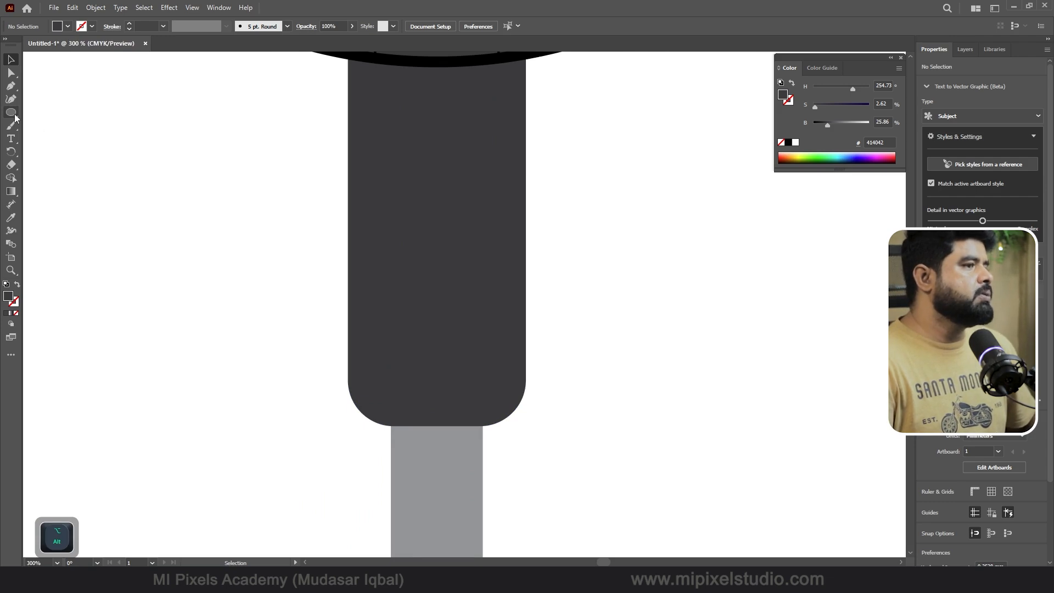
click(13, 114)
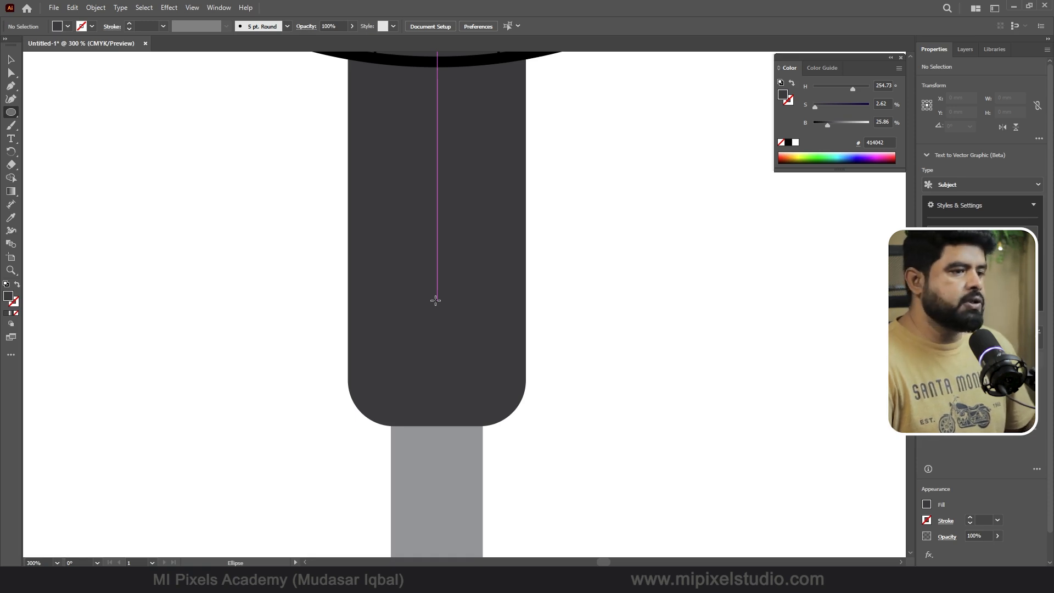
drag(435, 300, 469, 331)
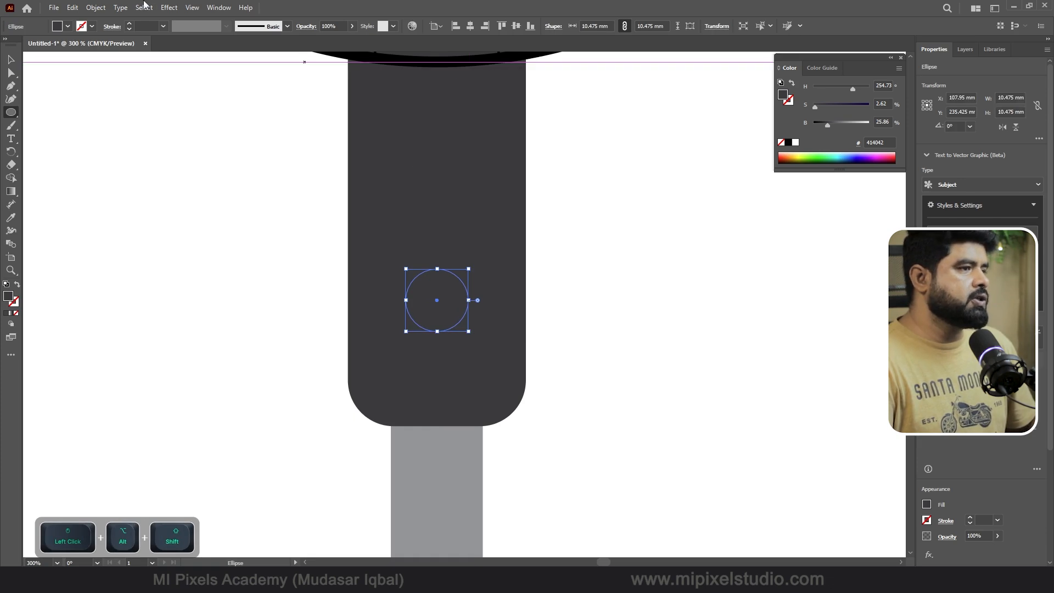
Fill the circle black and move it about 8 mm straight down toward the upper post's rounded end
click(68, 27)
click(32, 45)
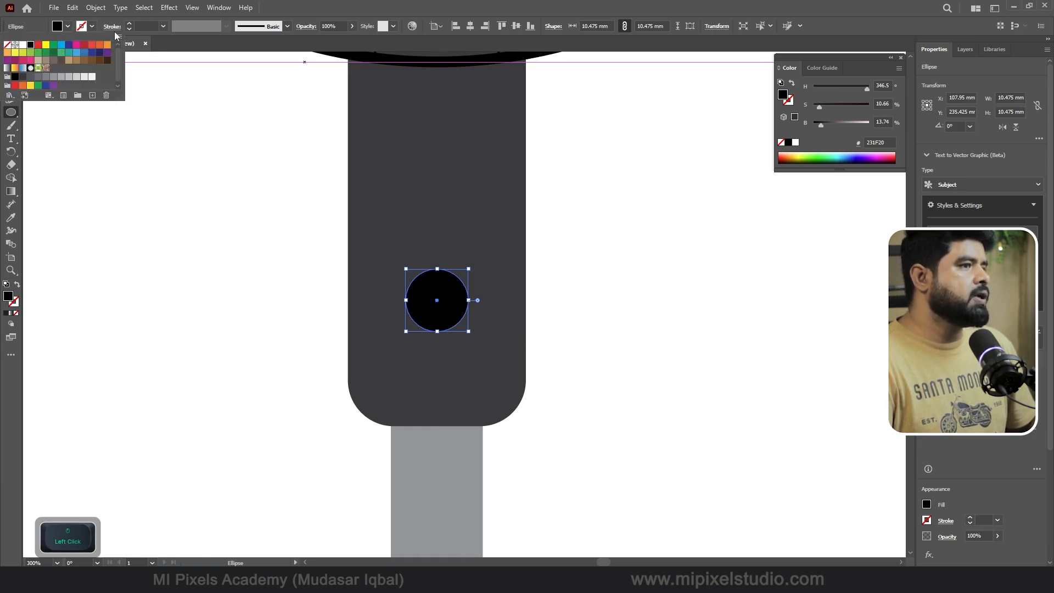
key(v)
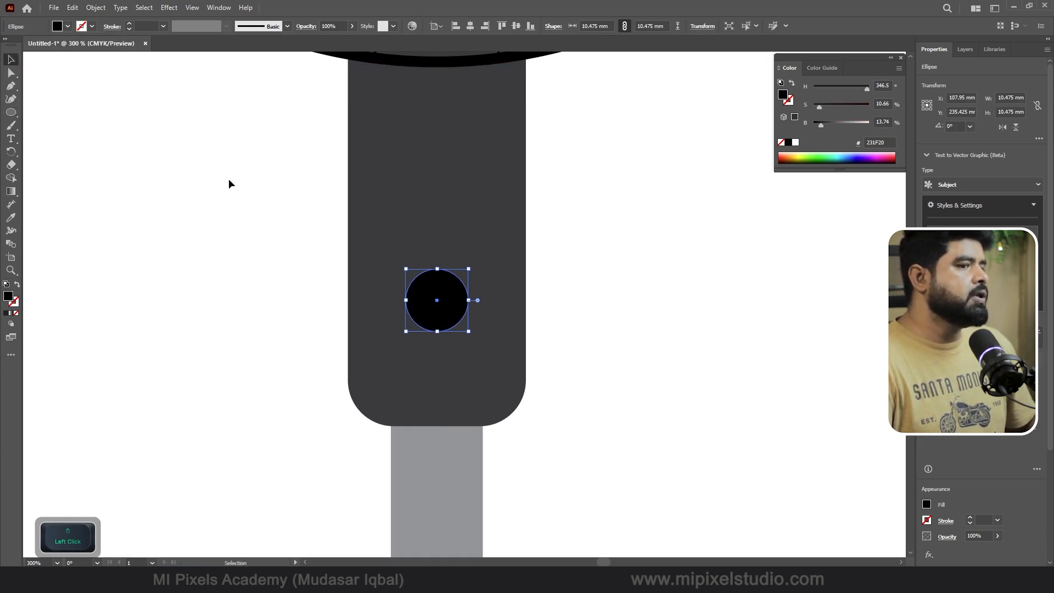
drag(450, 305, 466, 351)
Paste a copy of the black circle in front of it and fill the copy white
scroll(466, 351, up, 5)
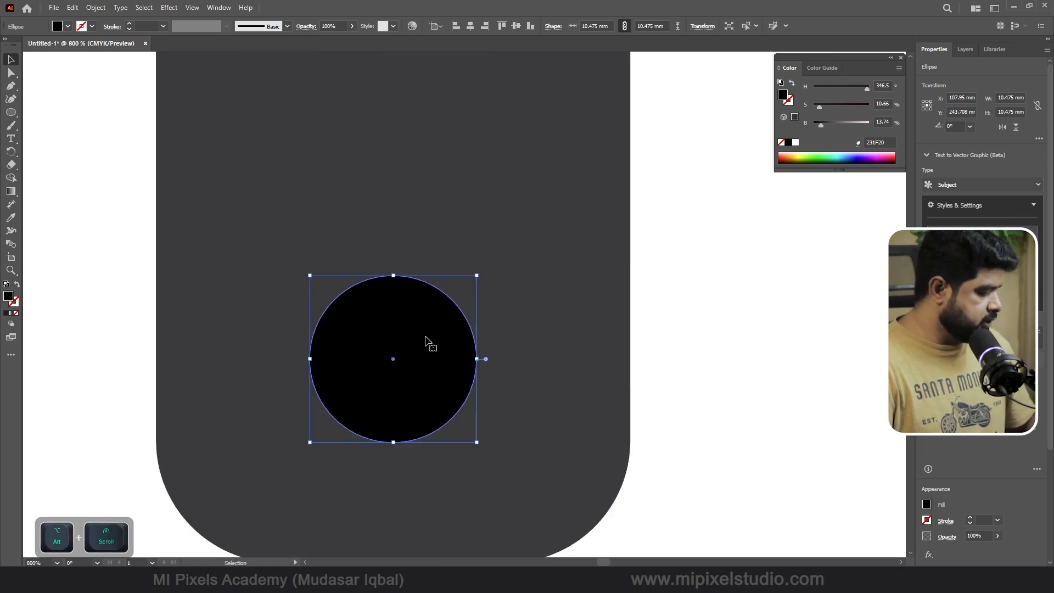
key(a)
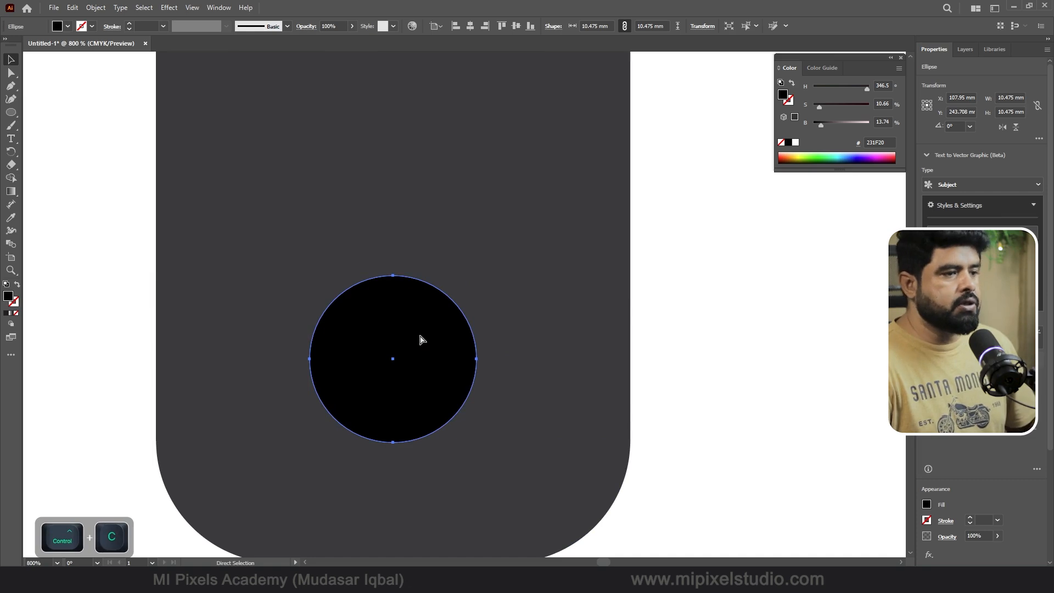
key(ctrl+f)
click(58, 26)
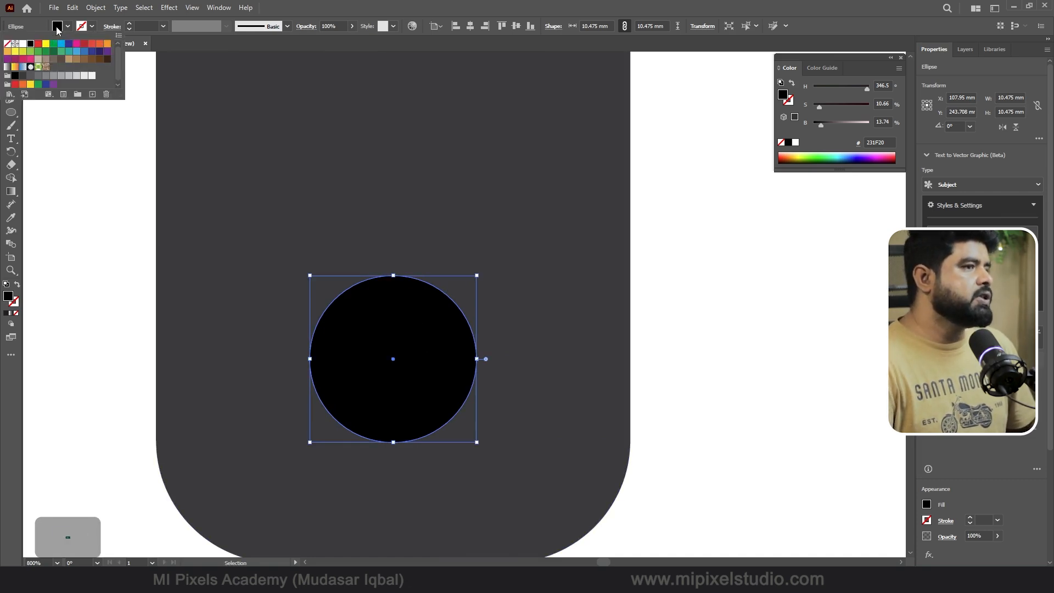
click(23, 44)
Shrink the white circle to about 1.2 mm and place it centred just inside the black circle's upper edge
click(475, 275)
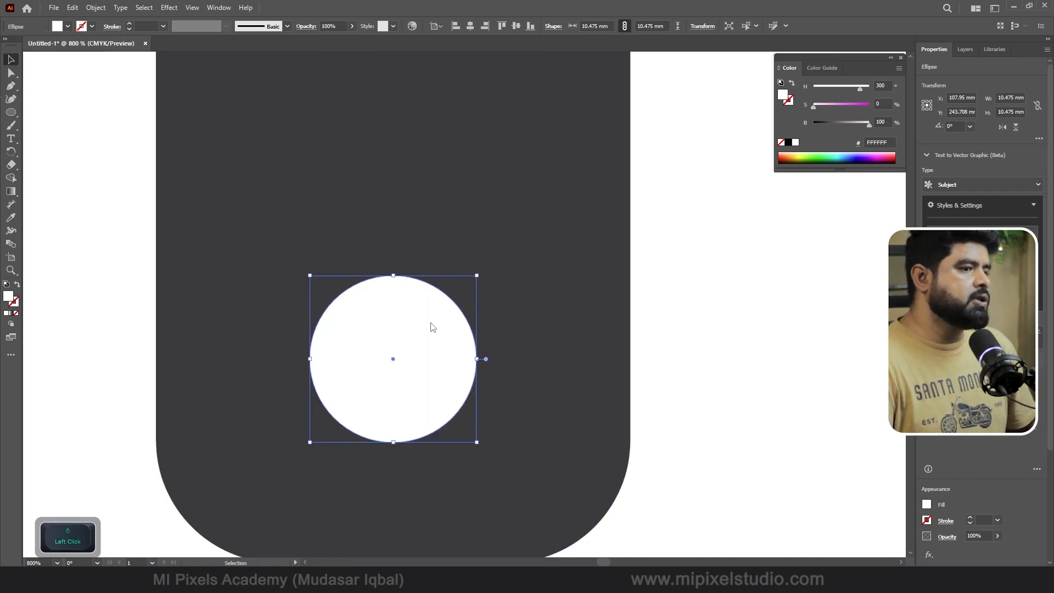
drag(477, 275, 395, 135)
scroll(392, 374, up, 3)
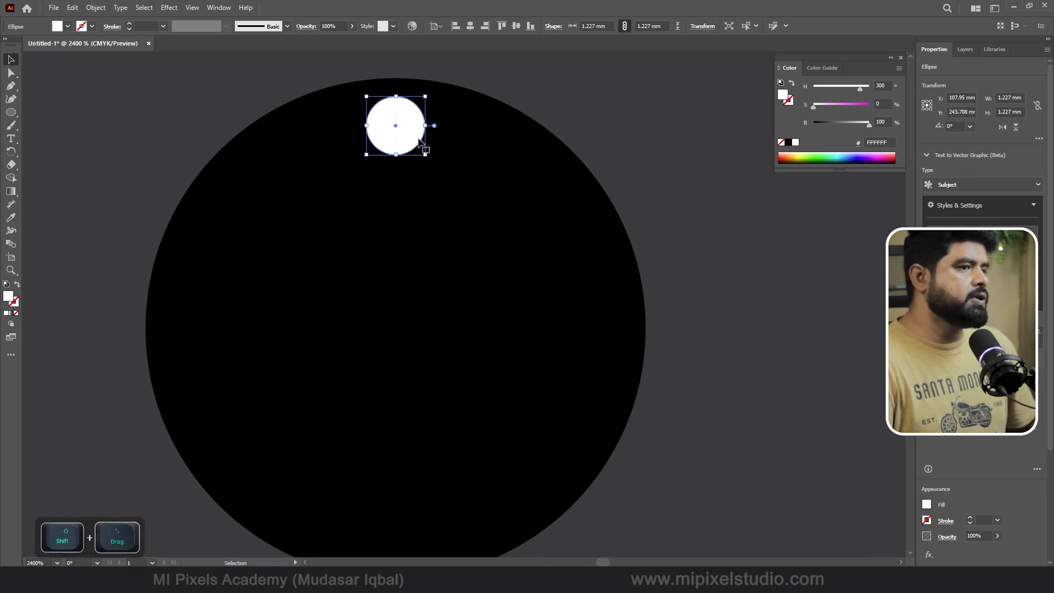
click(654, 189)
Draw a thin vertical rectangle about 0.14 × 2.2 mm above the black circle and fill it white
scroll(447, 298, down, 3)
scroll(436, 258, up, 1)
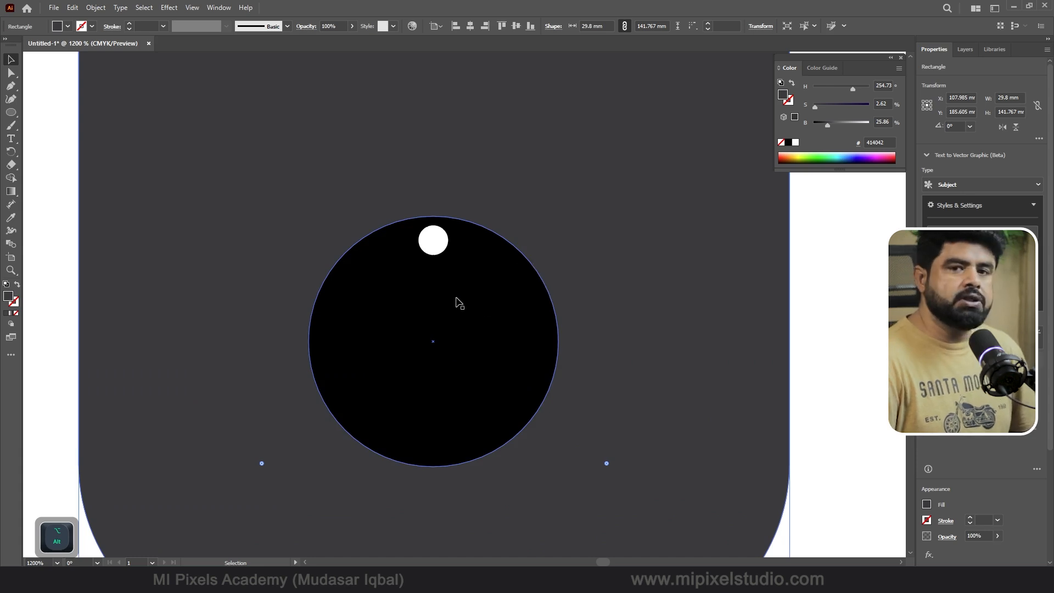
scroll(455, 303, down, 2)
scroll(437, 279, up, 2)
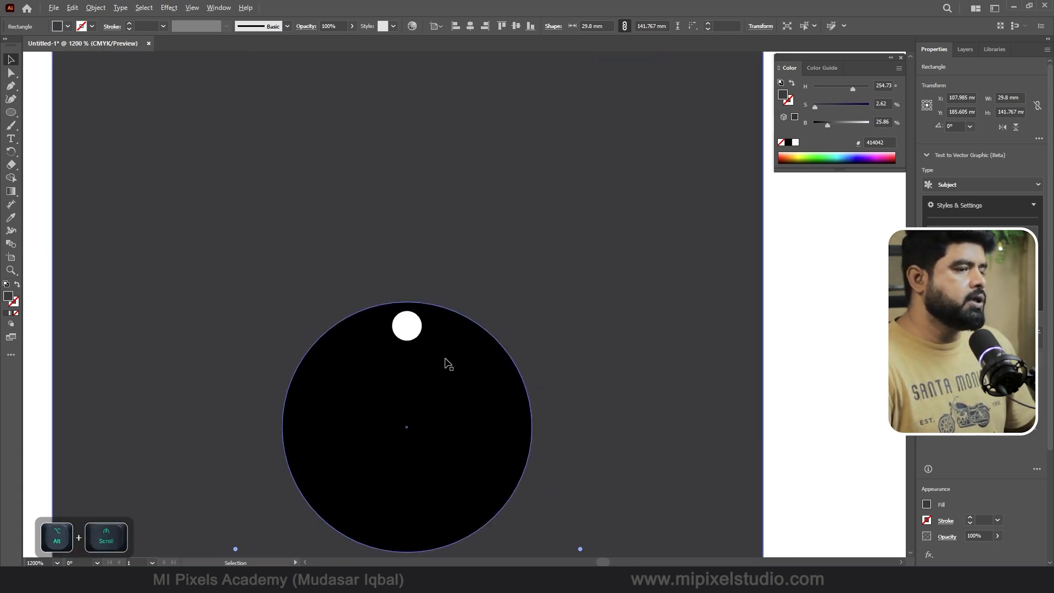
click(11, 113)
click(54, 120)
drag(407, 232, 410, 285)
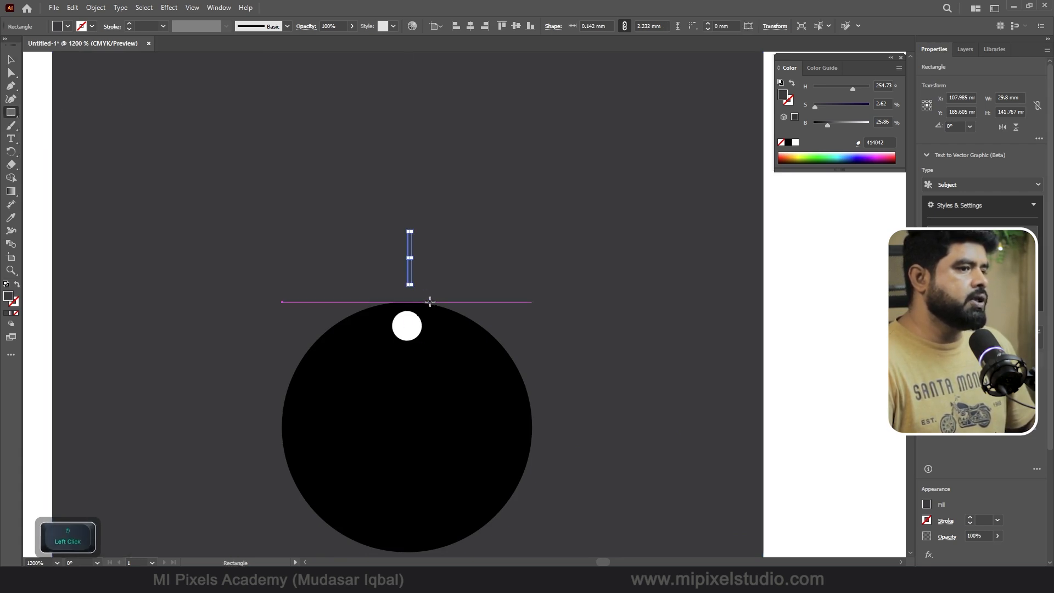
click(66, 27)
click(23, 43)
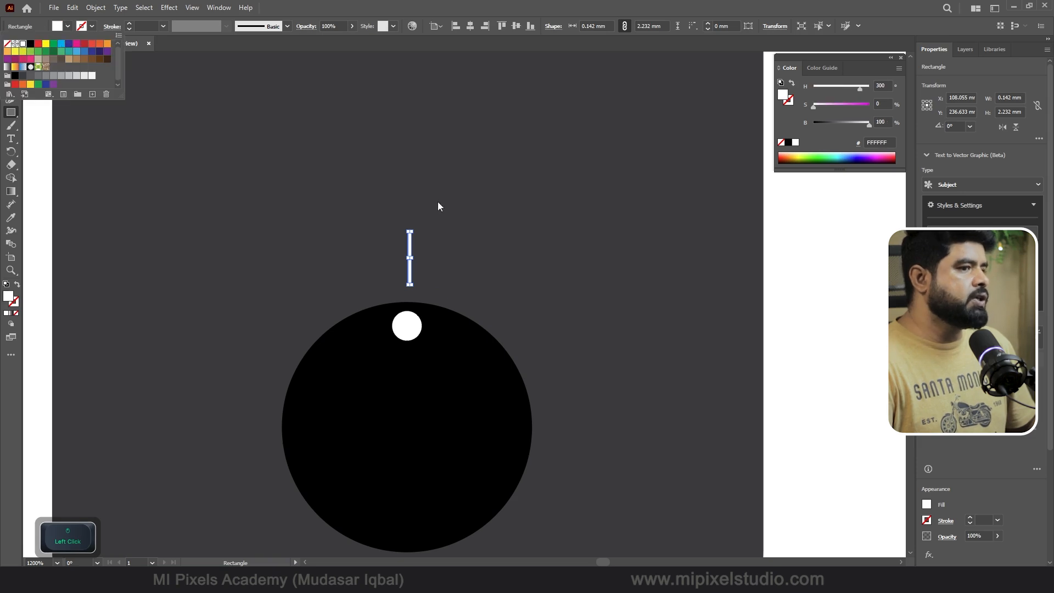
click(451, 16)
Center the thin white rectangle horizontally on the small white circle
click(8, 62)
scroll(392, 252, up, 3)
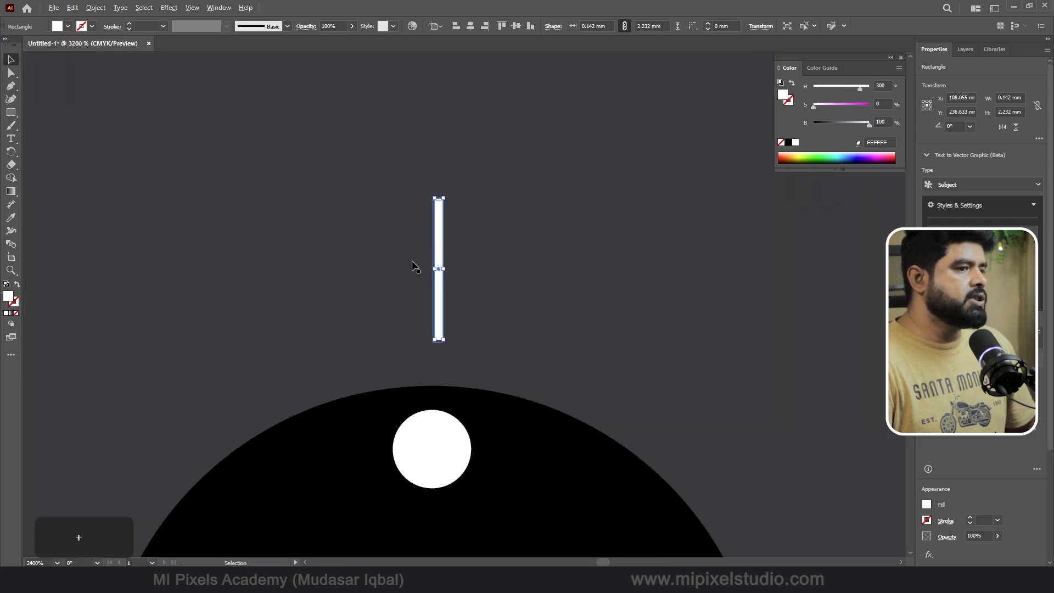
shift+click(436, 452)
click(452, 444)
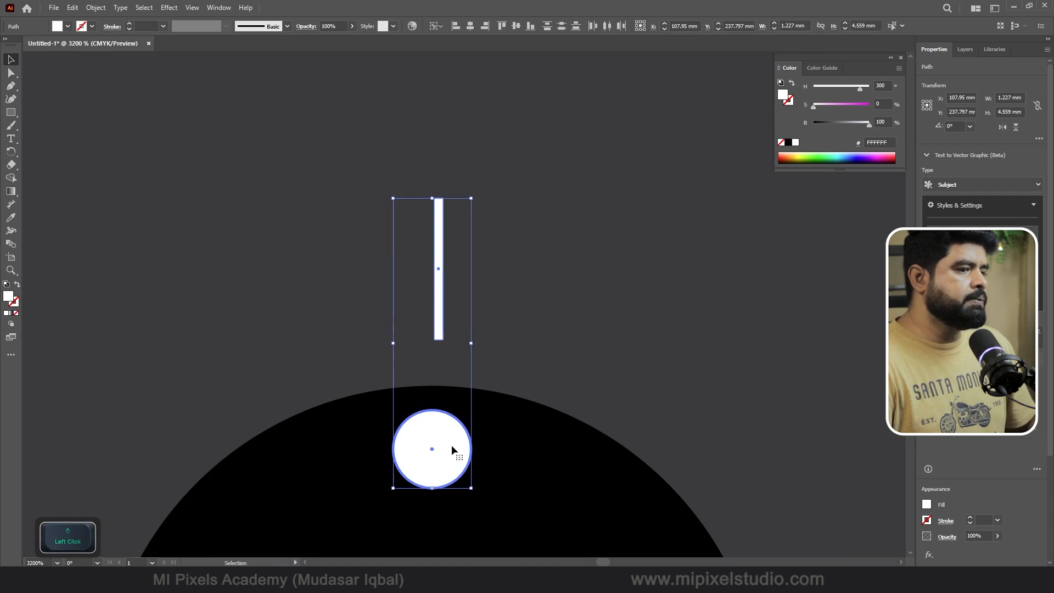
click(472, 27)
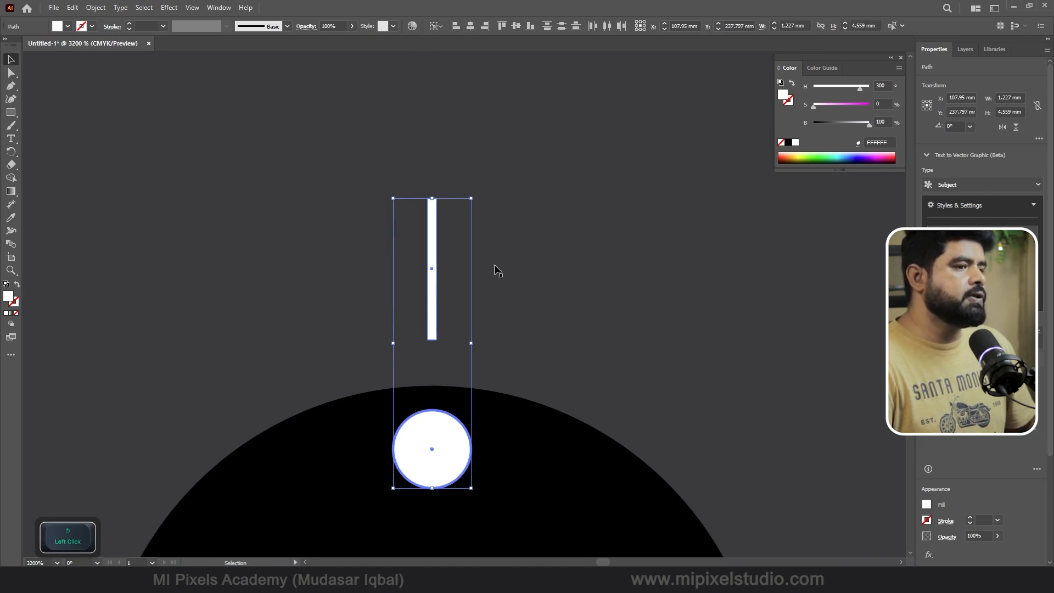
Move the white tick mark slightly closer to the black circle and shorten it to about 1.7 mm
click(425, 263)
drag(434, 237, 438, 260)
scroll(385, 212, down, 4)
scroll(384, 208, up, 4)
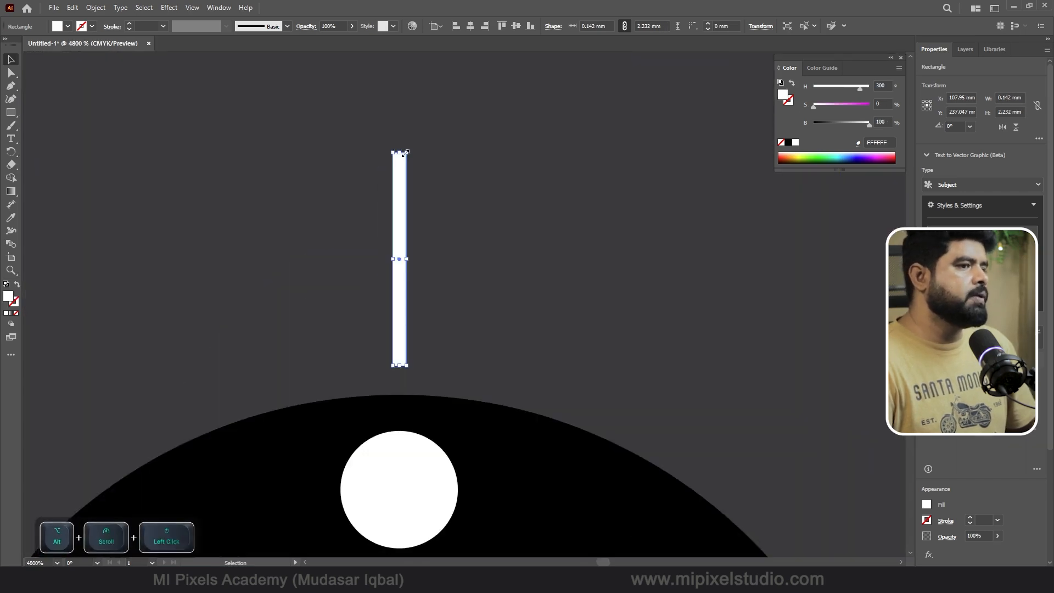
click(411, 277)
Make a copy of the white tick mark rotated -30° about the centre of the black circle
scroll(403, 256, down, 4)
scroll(404, 257, up, 1)
scroll(383, 269, down, 1)
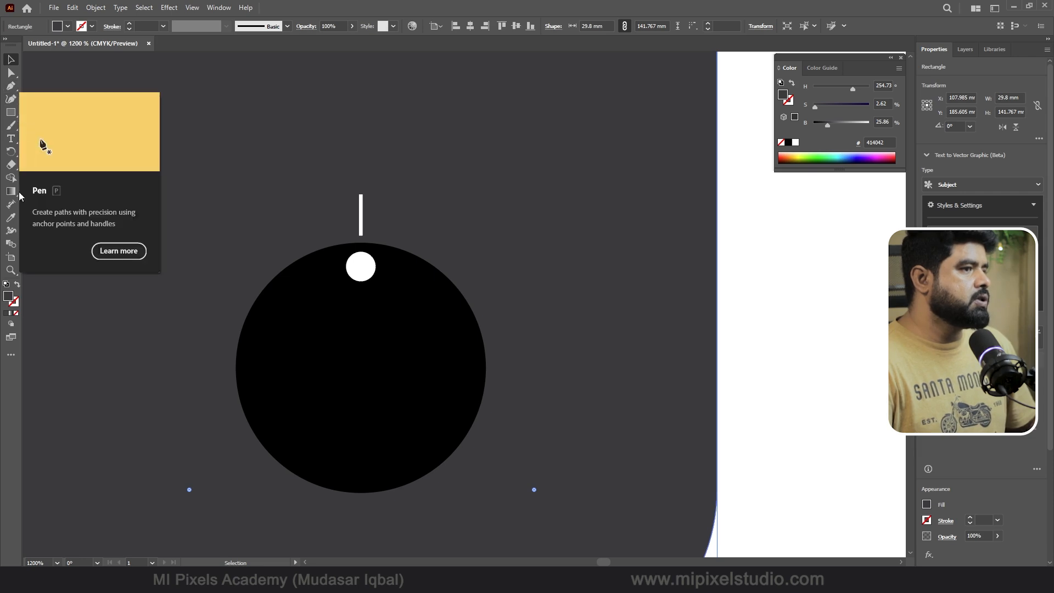
click(11, 152)
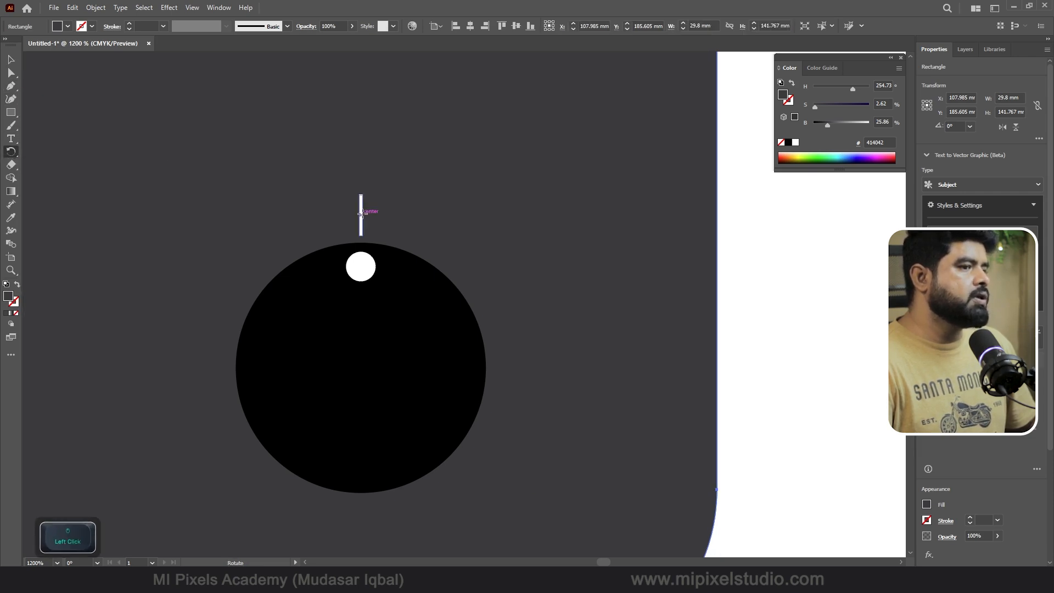
click(383, 76)
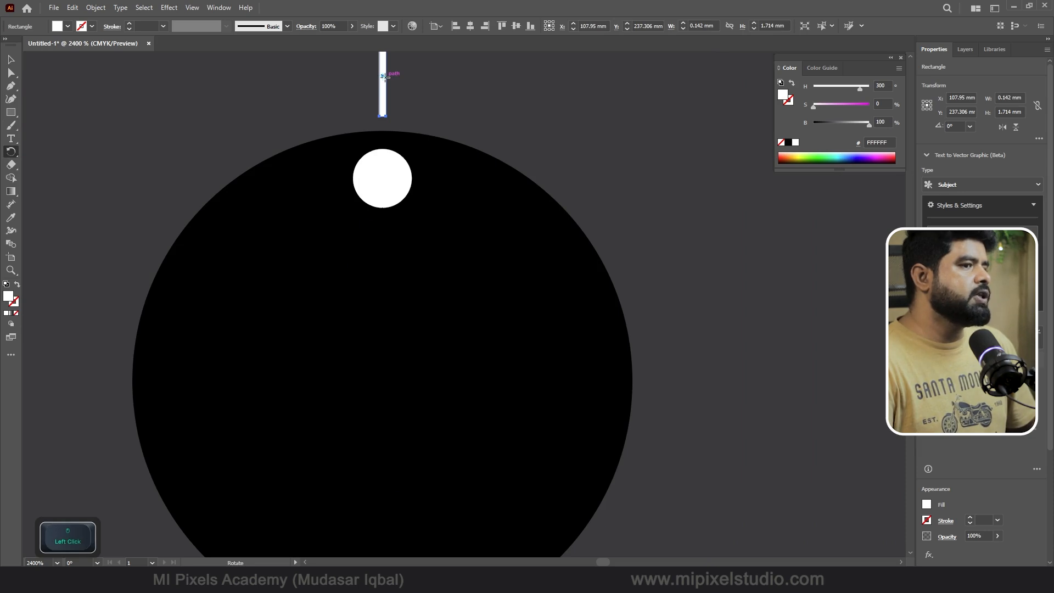
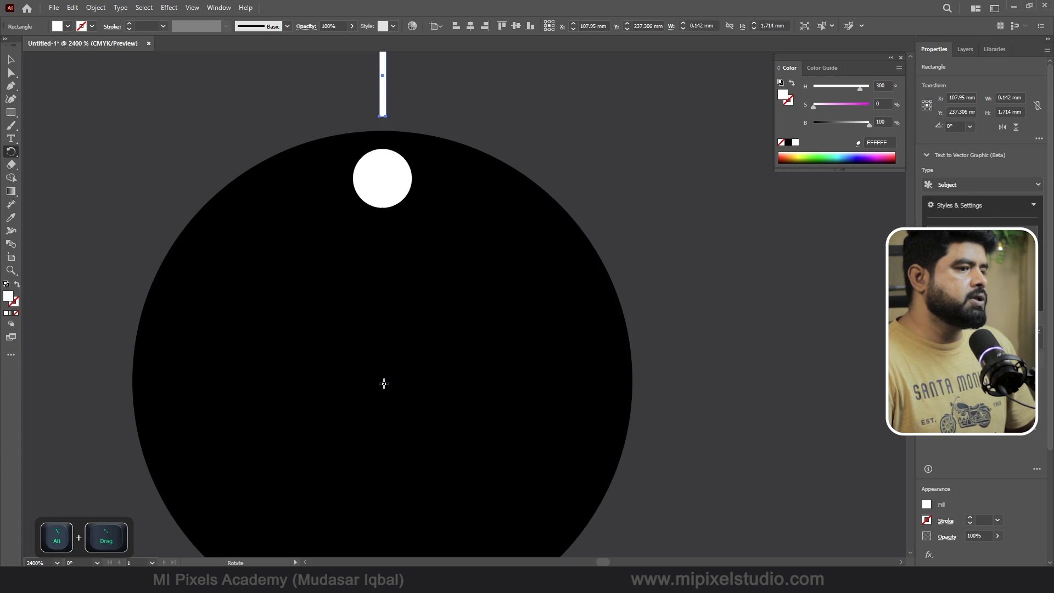
alt+click(386, 381)
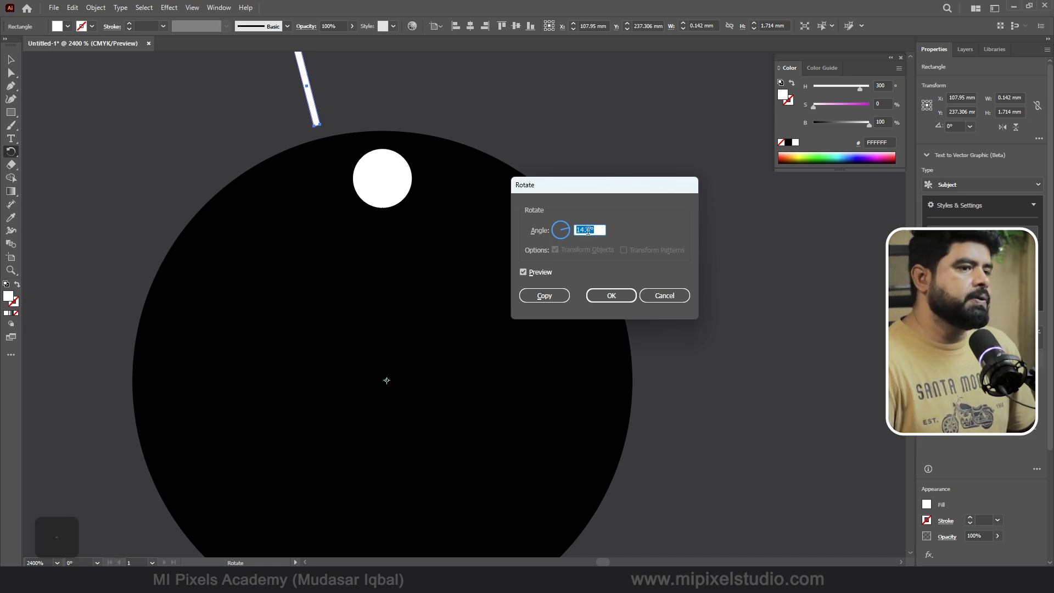
scroll(590, 231, up, 2)
scroll(591, 231, down, 13)
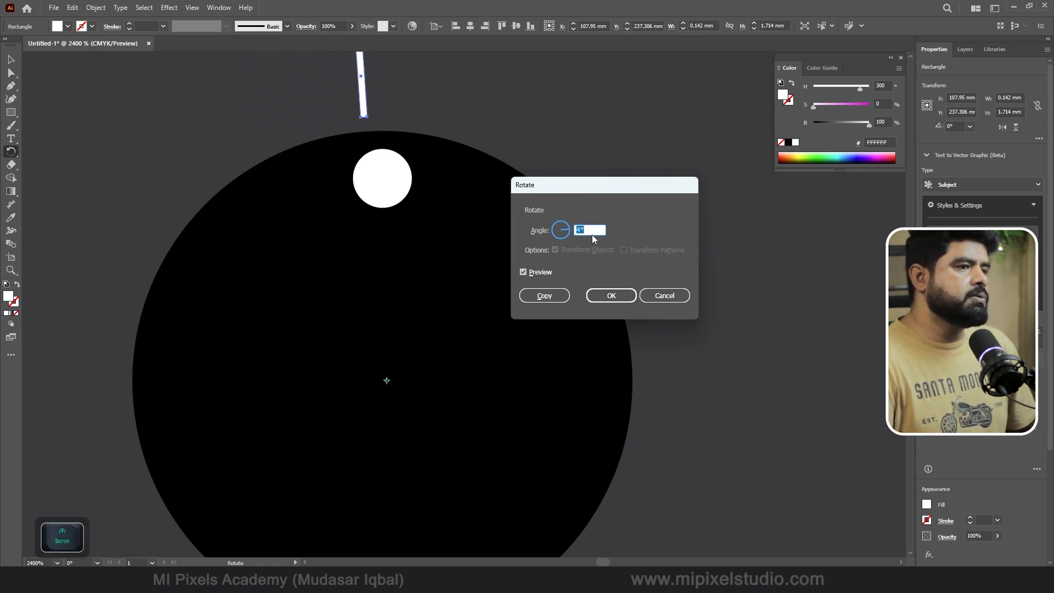
scroll(593, 228, down, 20)
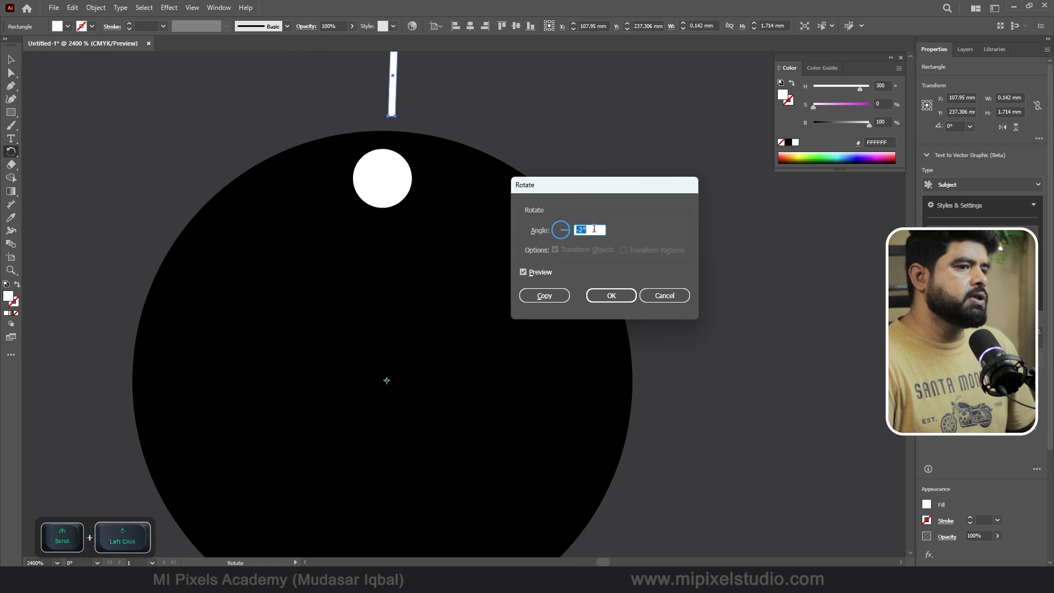
scroll(594, 228, down, 6)
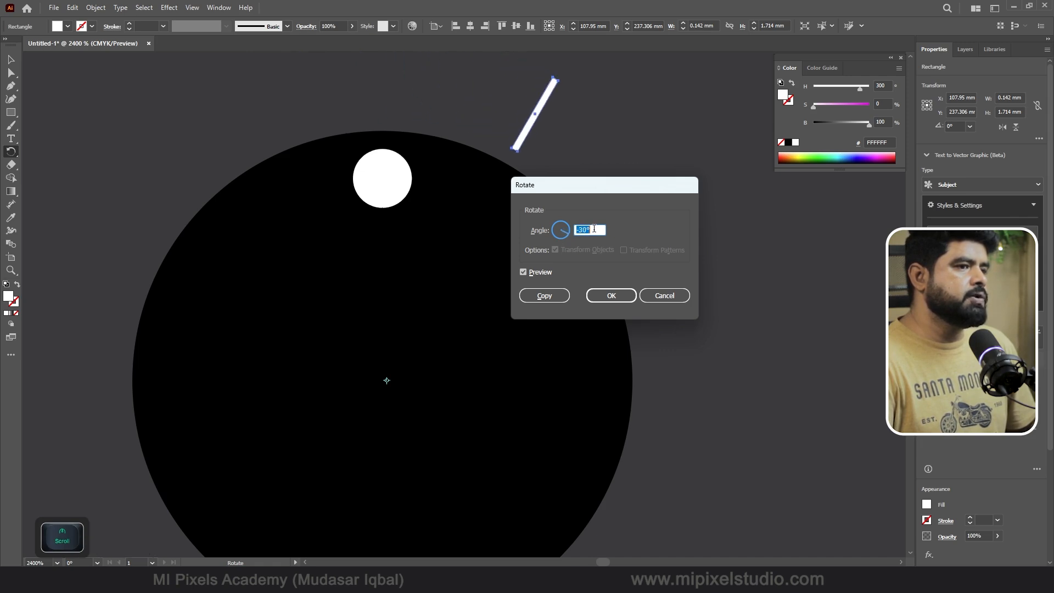
click(544, 296)
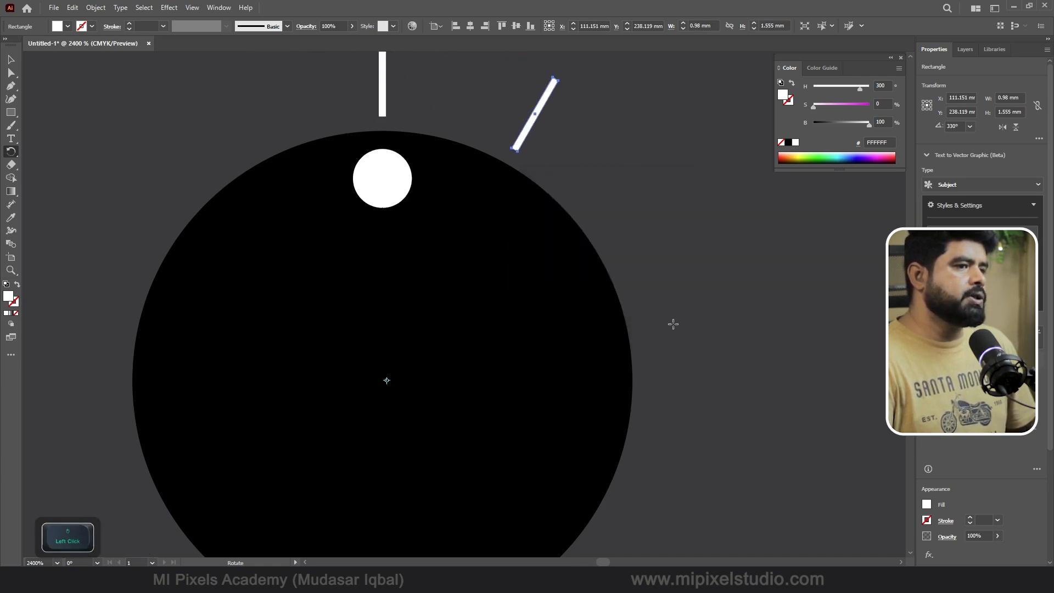
Repeat the rotated tick copy two more times around the black circle
key(ctrl+d)
key(ctrl+d)
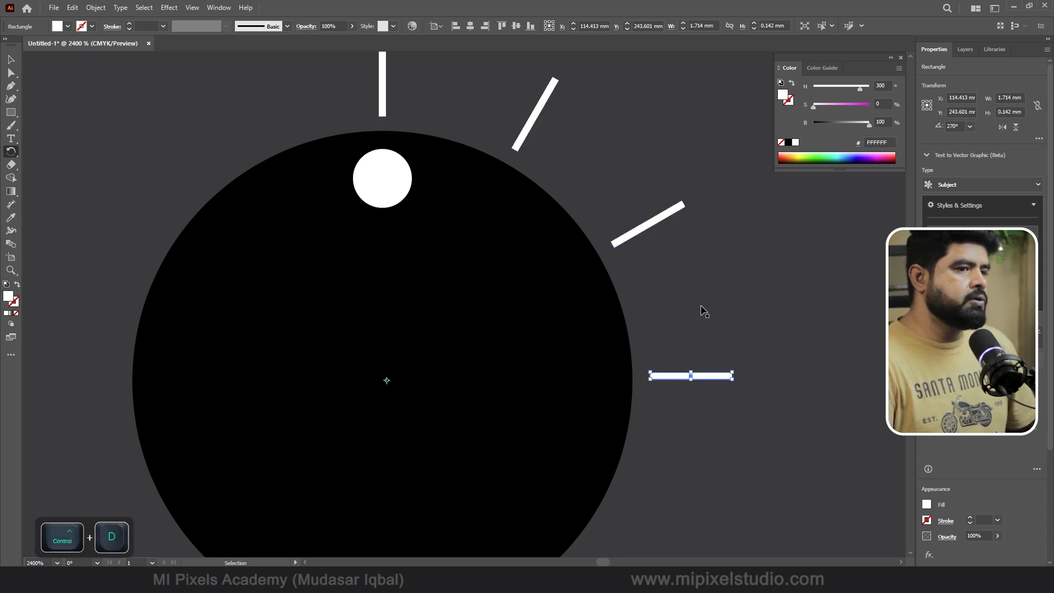
scroll(552, 411, down, 2)
scroll(540, 332, up, 1)
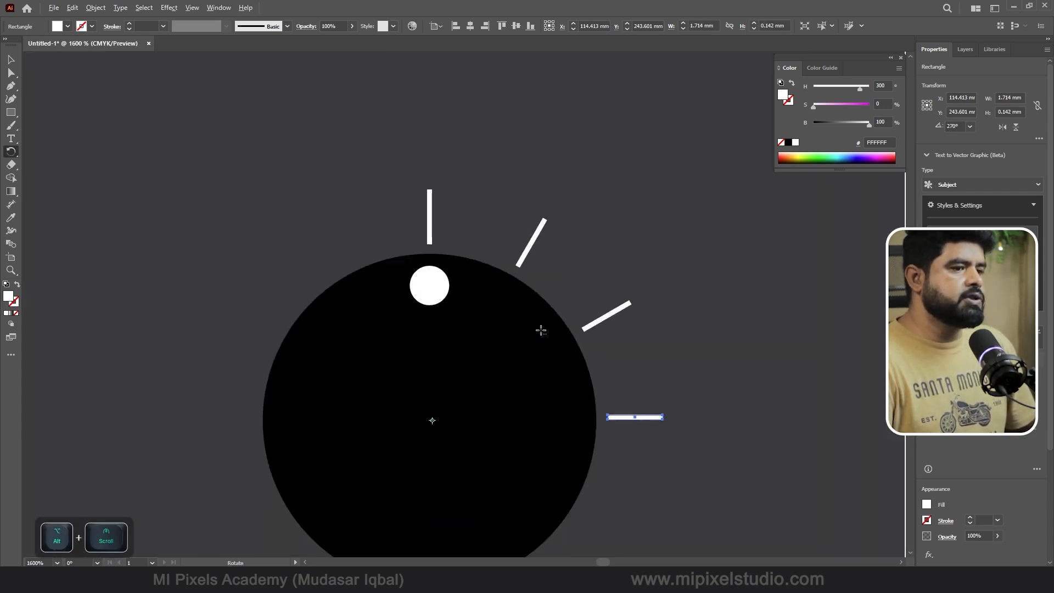
Widen the second tick mark clockwise from the top symmetrically to about 0.25 mm
click(9, 59)
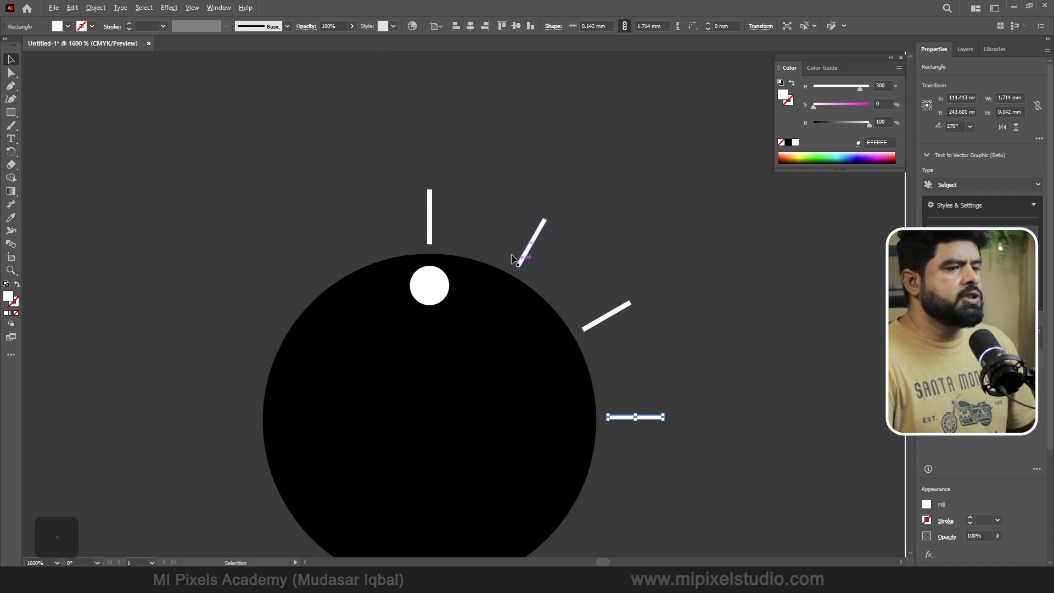
scroll(497, 263, up, 2)
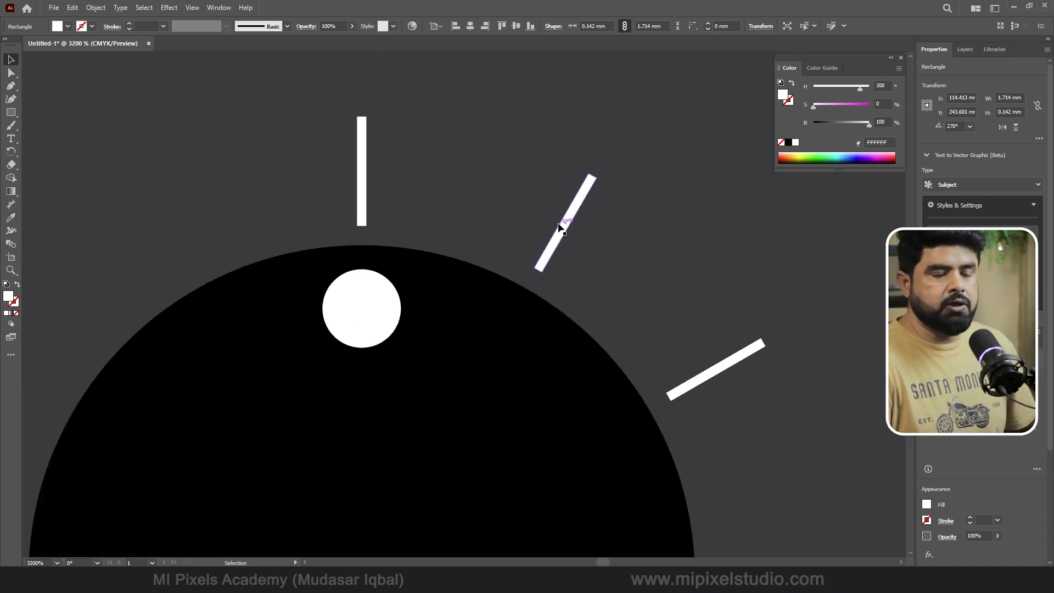
scroll(571, 236, up, 2)
click(590, 215)
scroll(593, 236, up, 2)
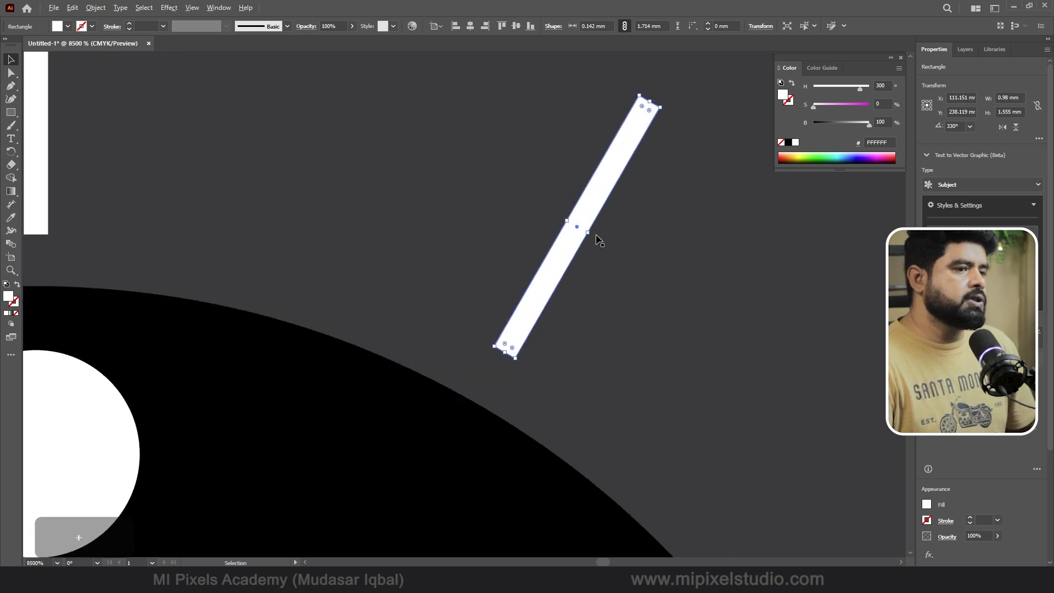
drag(592, 255, 599, 284)
scroll(590, 334, down, 2)
scroll(491, 300, down, 2)
scroll(570, 285, up, 3)
scroll(482, 287, down, 3)
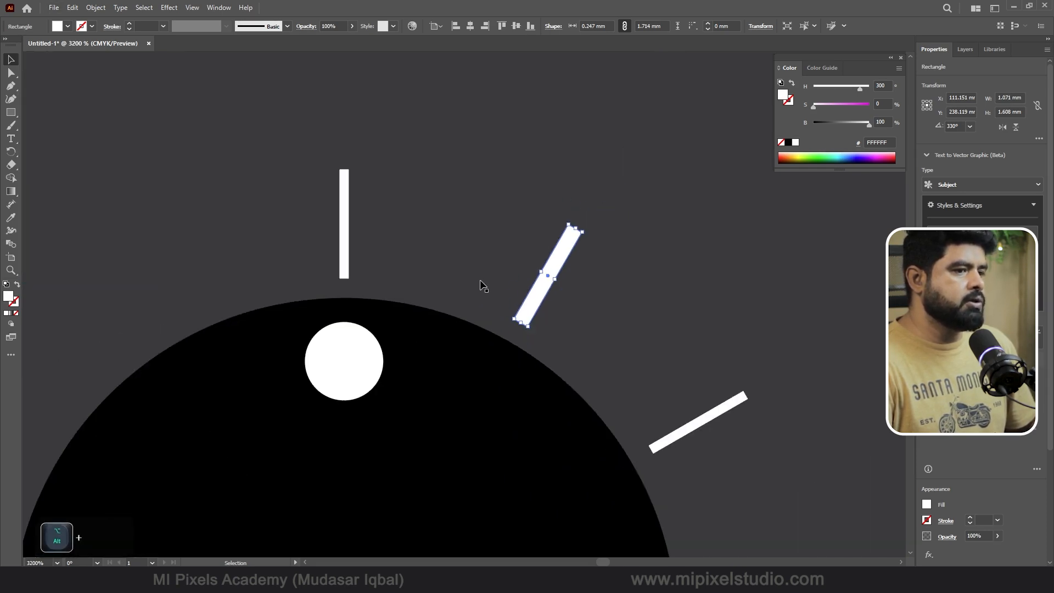
Widen the third tick mark clockwise from the top symmetrically to about 0.3 mm
scroll(653, 362, down, 1)
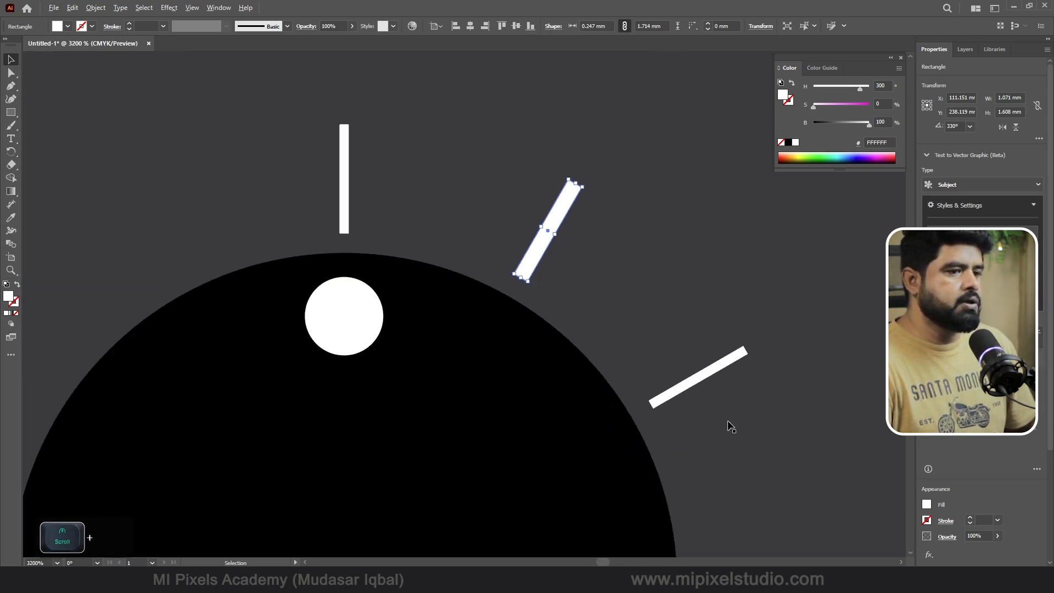
scroll(726, 423, up, 3)
click(679, 340)
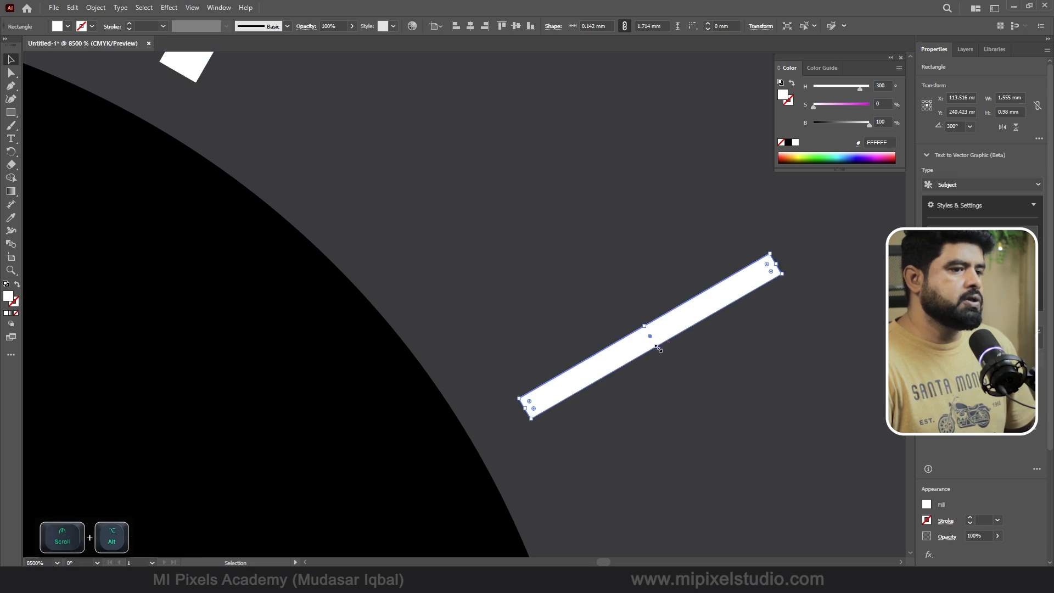
drag(657, 347, 664, 358)
scroll(621, 339, down, 5)
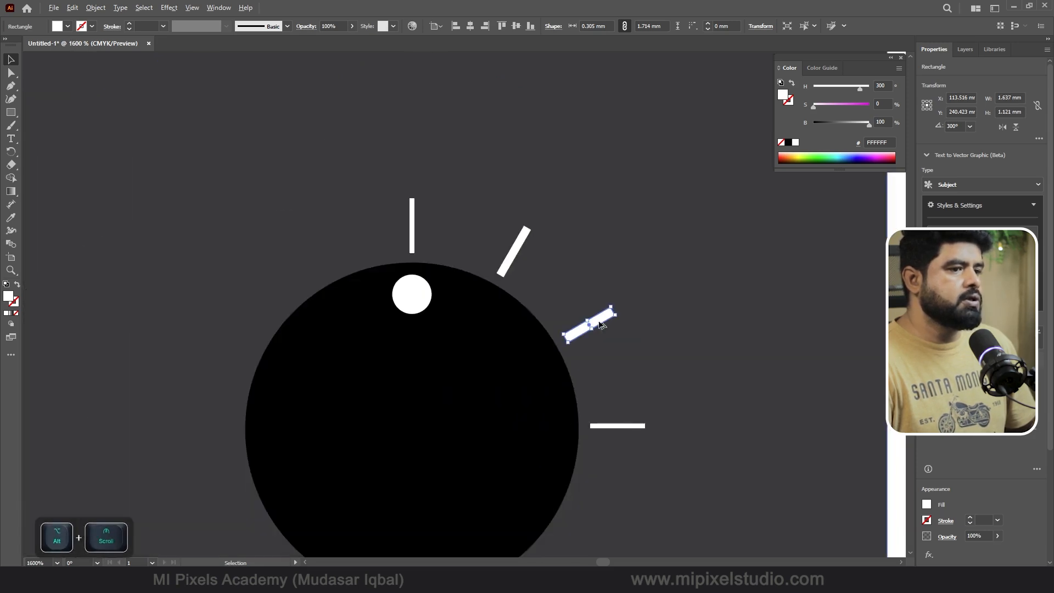
Widen the horizontal fourth tick mark symmetrically so it is thicker than the third one
scroll(623, 453, up, 2)
click(610, 399)
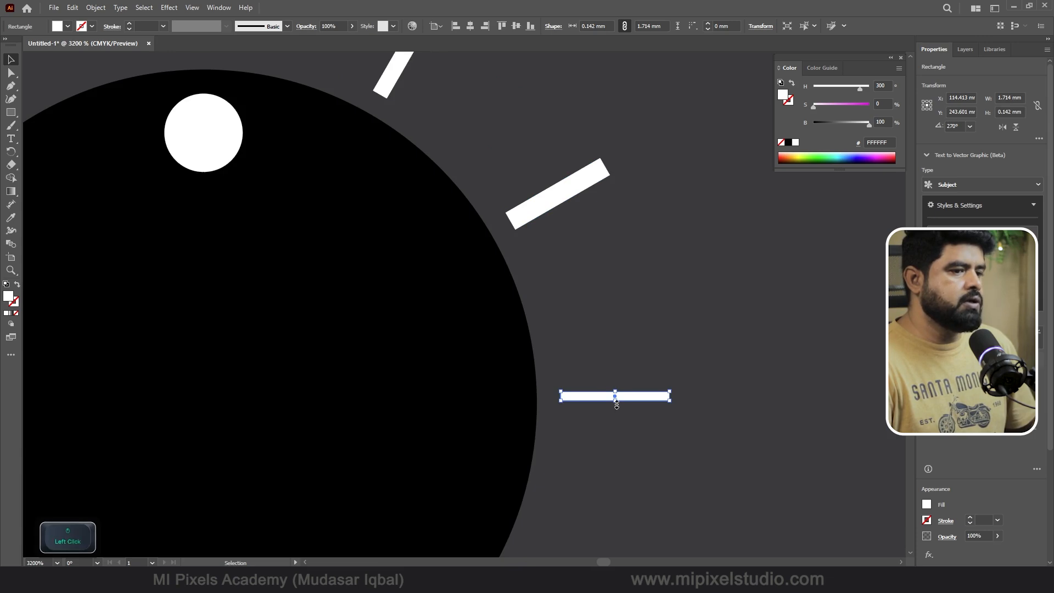
drag(615, 400, 618, 414)
click(682, 323)
scroll(550, 420, down, 1)
scroll(579, 407, down, 1)
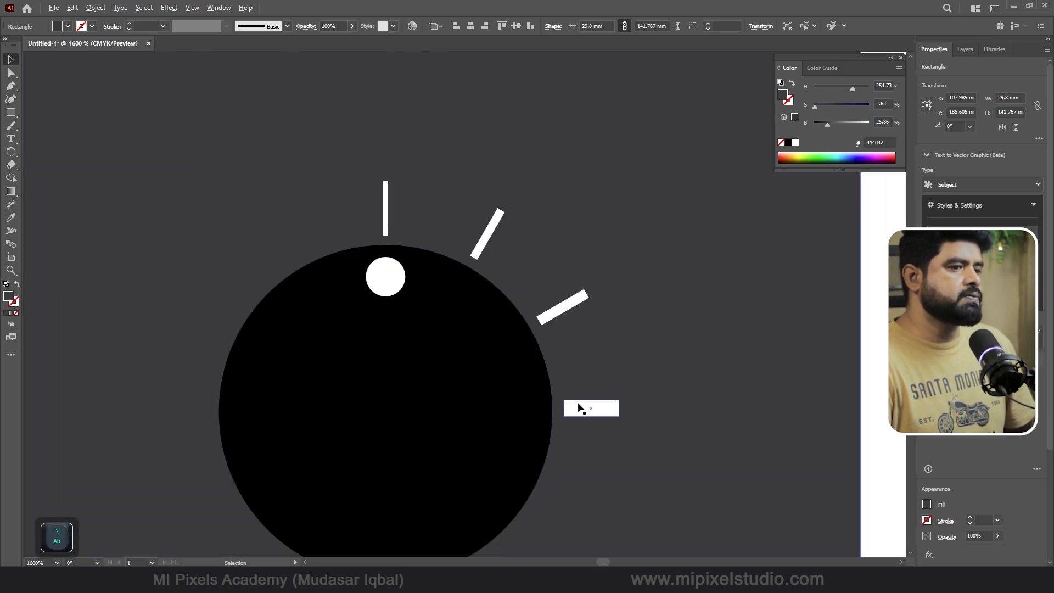
Duplicate the knob with its white dot and all four tick marks straight above the original on the post
scroll(476, 372, down, 3)
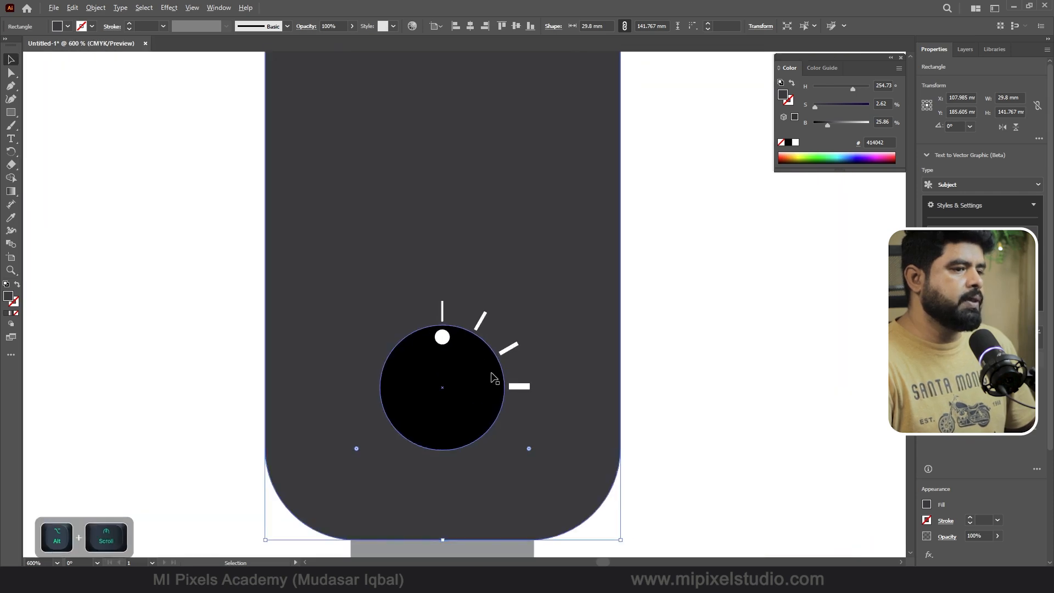
scroll(491, 377, up, 1)
scroll(454, 372, down, 3)
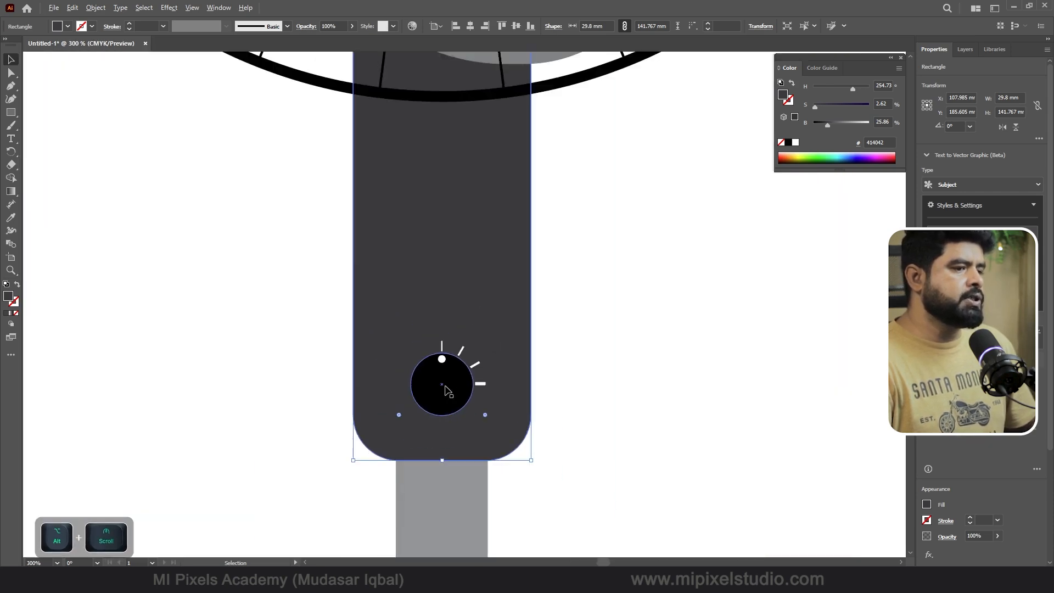
scroll(447, 391, up, 3)
scroll(448, 379, down, 3)
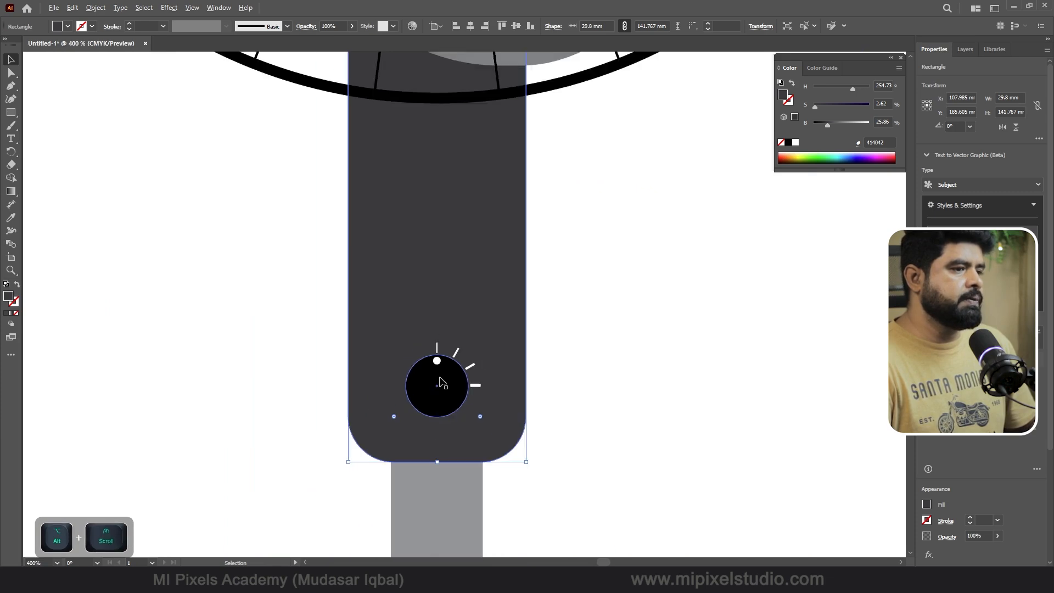
drag(301, 305, 531, 434)
shift+click(505, 327)
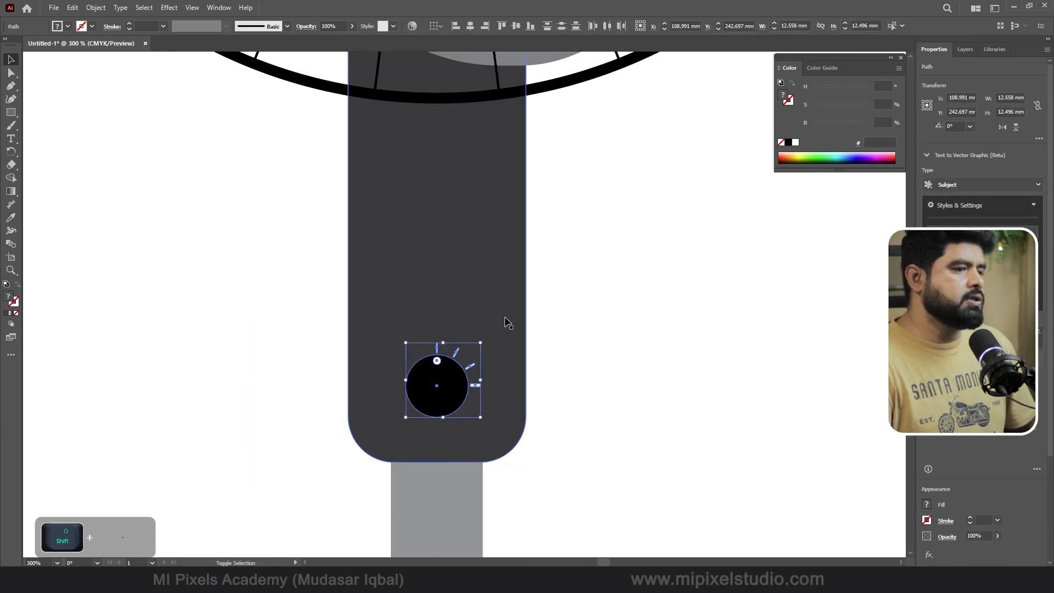
drag(454, 395, 453, 289)
click(614, 321)
Draw a rectangle about 17.3 by 6.6 mm above the upper knob and round its corners to about 2.1 mm
scroll(431, 337, up, 2)
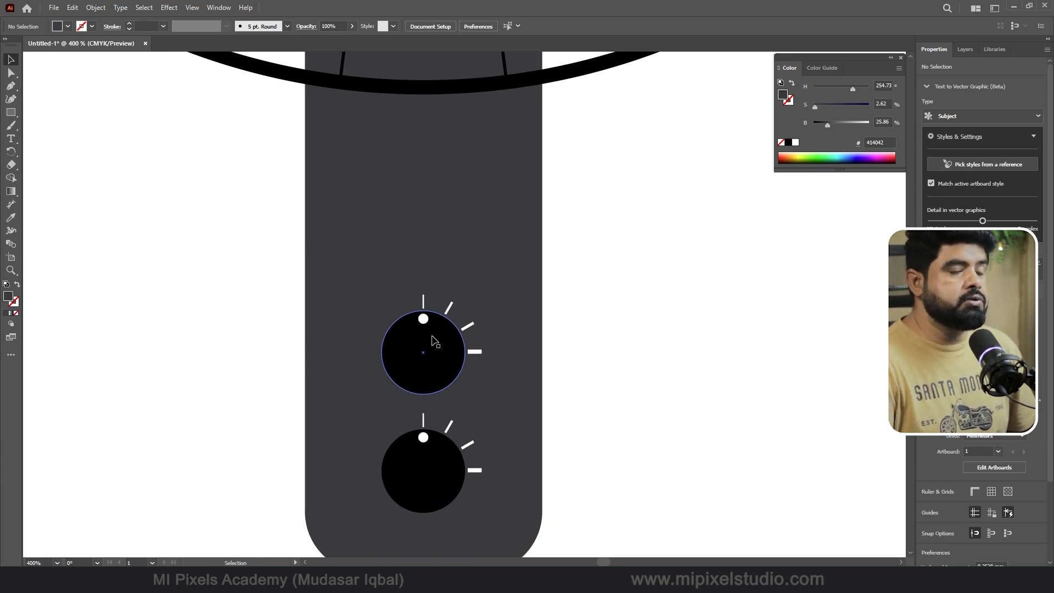
scroll(436, 344, up, 3)
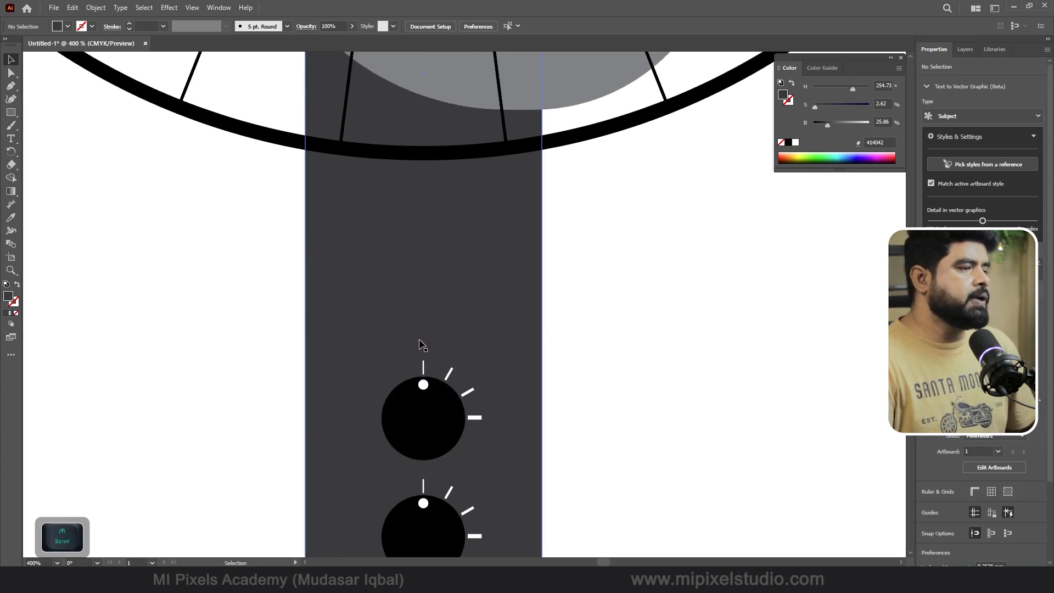
click(11, 113)
drag(381, 262, 518, 313)
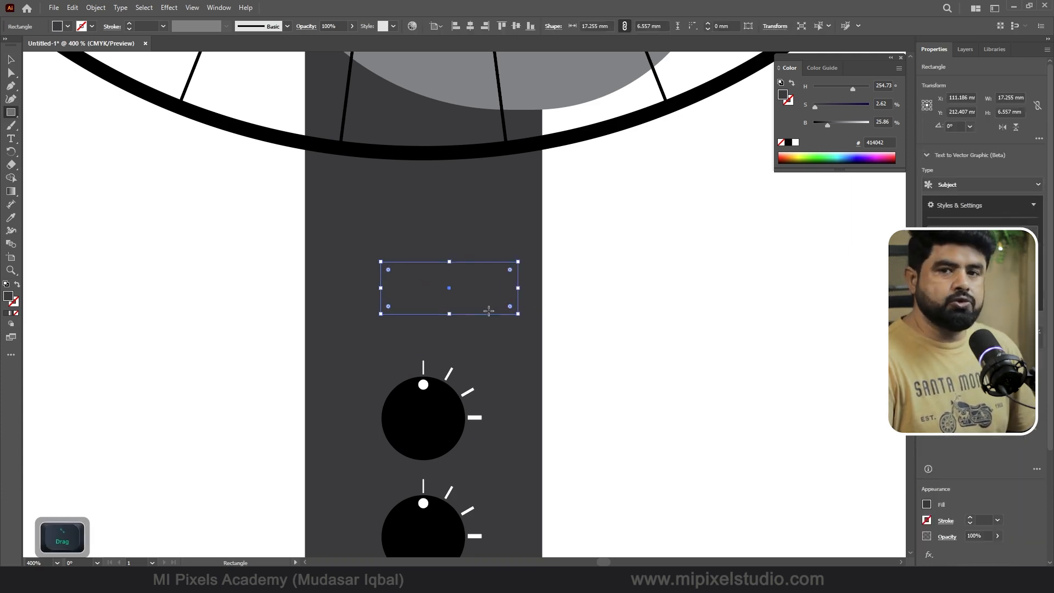
drag(510, 270, 491, 271)
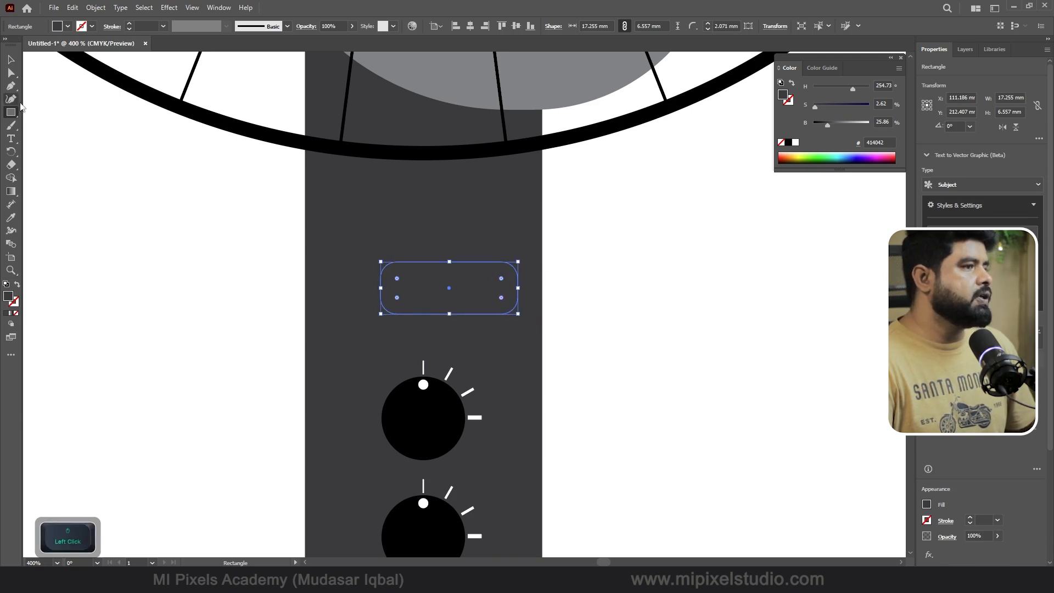
Centre the rounded rectangle horizontally on the post above the knobs and fill it with cyan blue (#00AEEF)
click(11, 60)
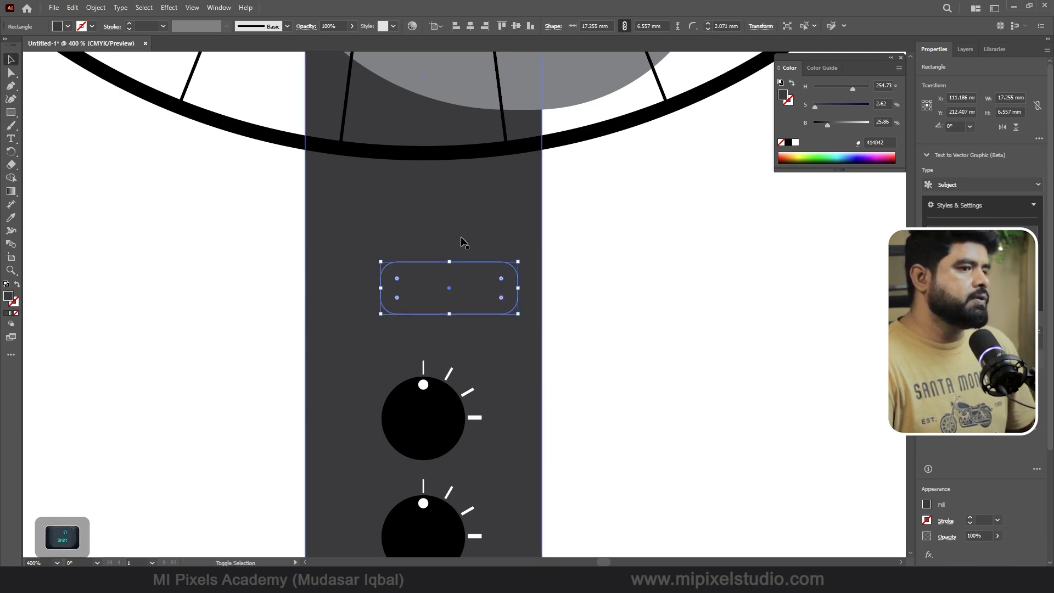
shift+click(488, 278)
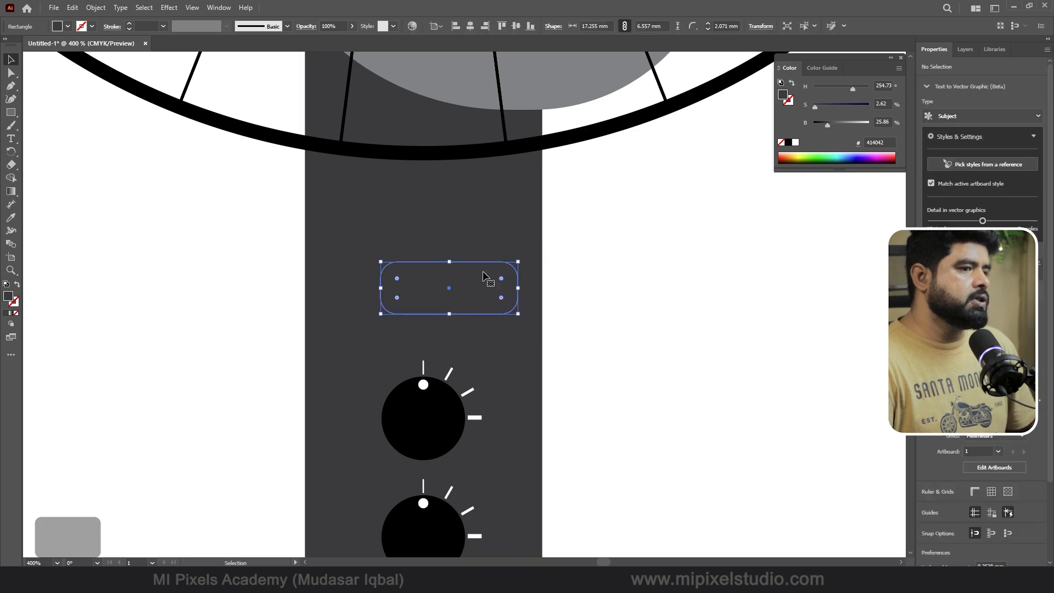
shift+click(479, 227)
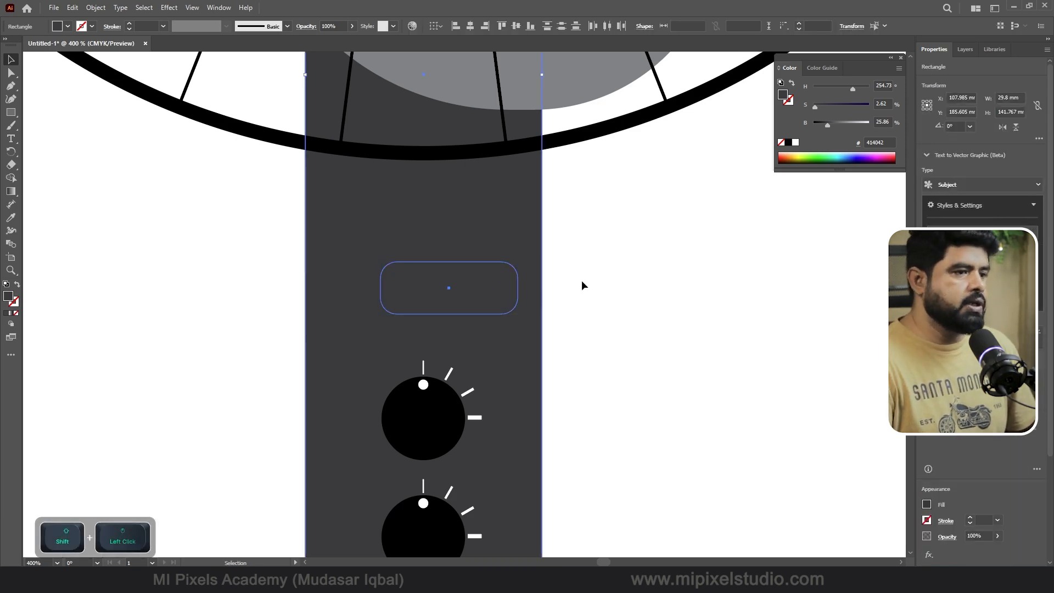
click(479, 286)
drag(496, 291, 458, 290)
click(68, 27)
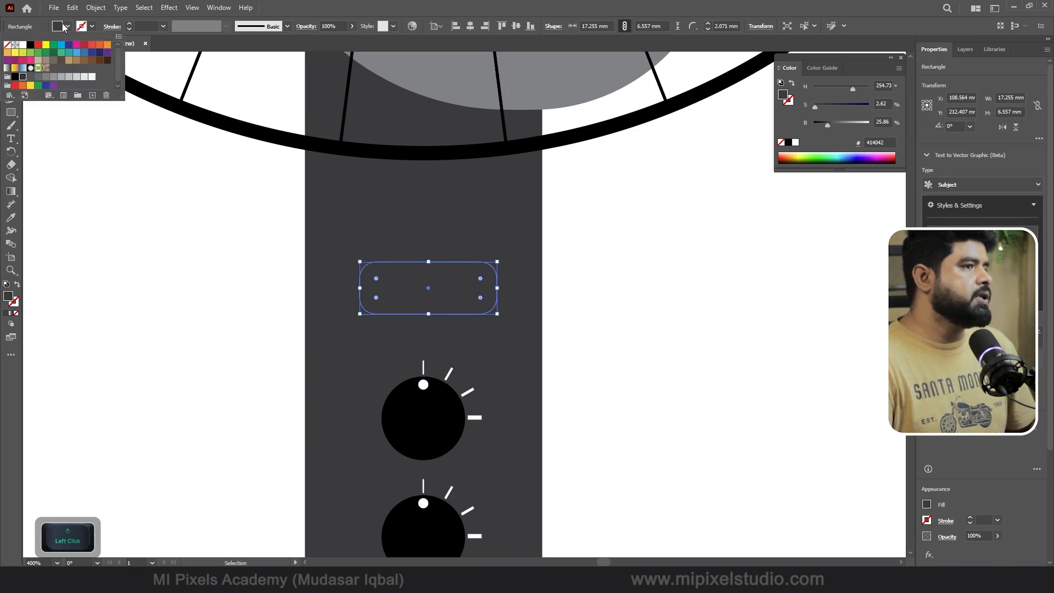
click(61, 46)
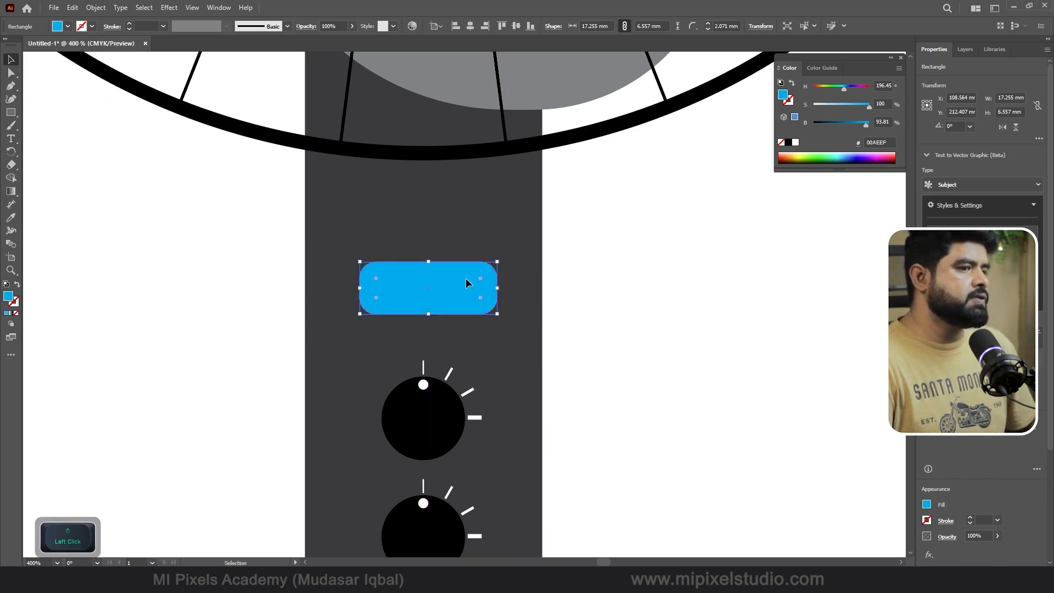
mouse_move(482, 285)
mouse_down()
mouse_move(467, 284)
mouse_move(476, 285)
mouse_up()
click(588, 310)
Reduce the blue rectangle's corner radius to about 1.35 mm
scroll(430, 385, down, 4)
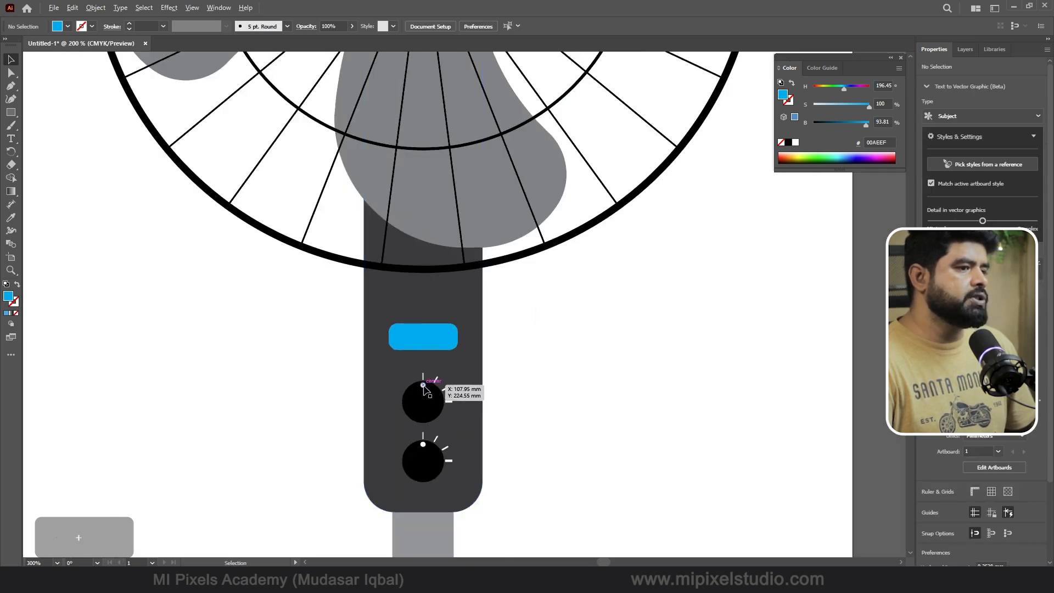
scroll(423, 347, up, 6)
scroll(425, 357, up, 3)
click(446, 332)
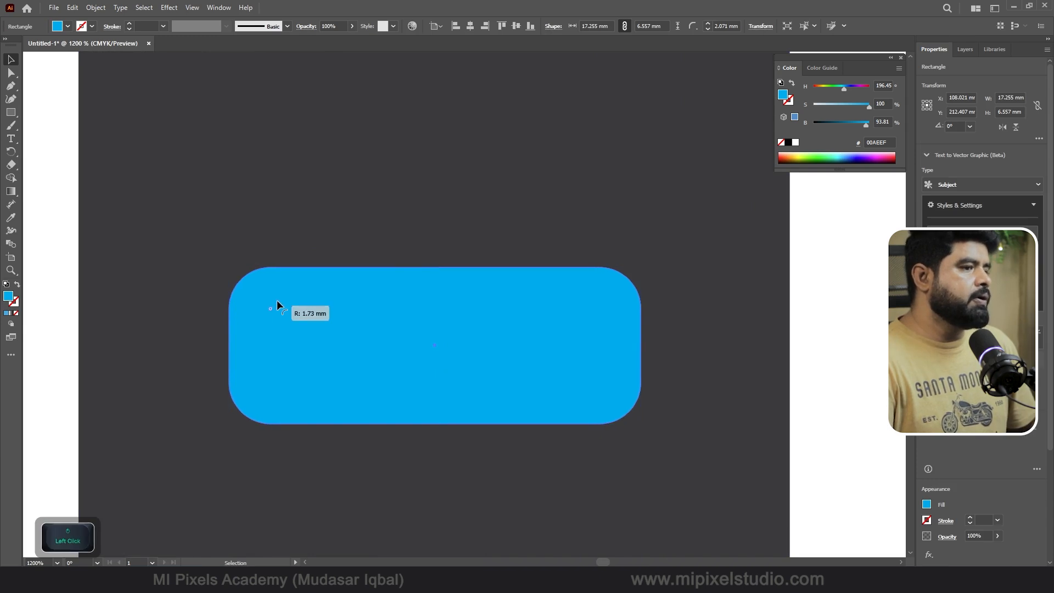
drag(273, 293, 268, 291)
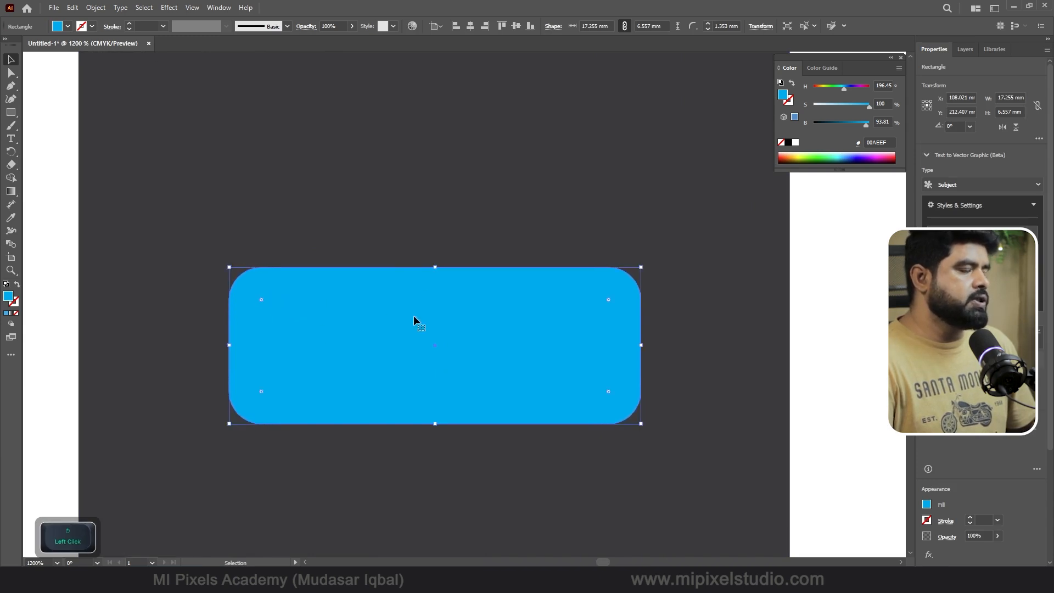
Give the blue rectangle a 1 pt dark grey stroke (#414042)
click(91, 26)
click(31, 78)
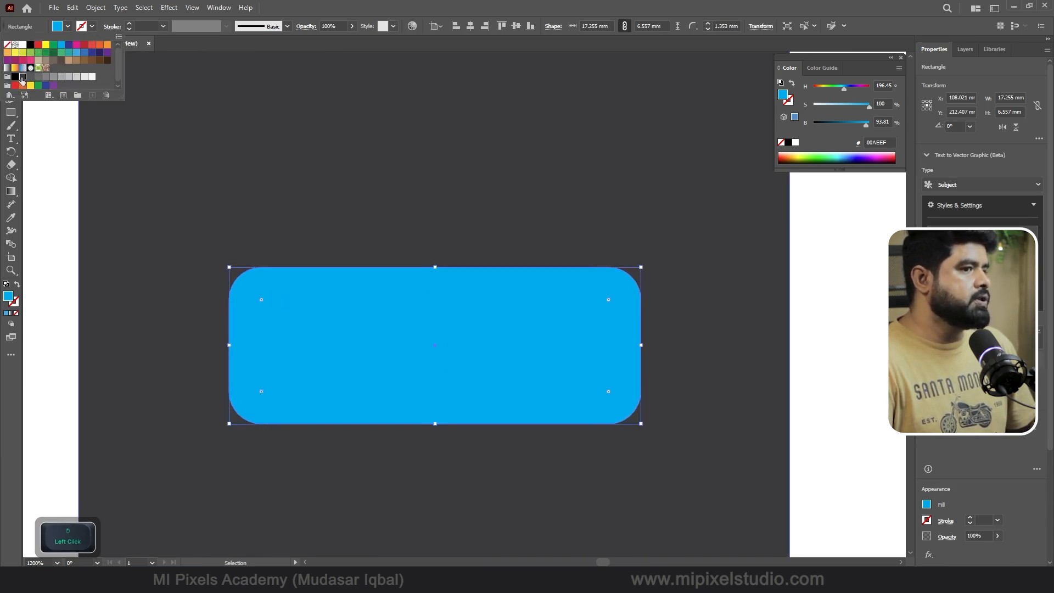
click(360, 173)
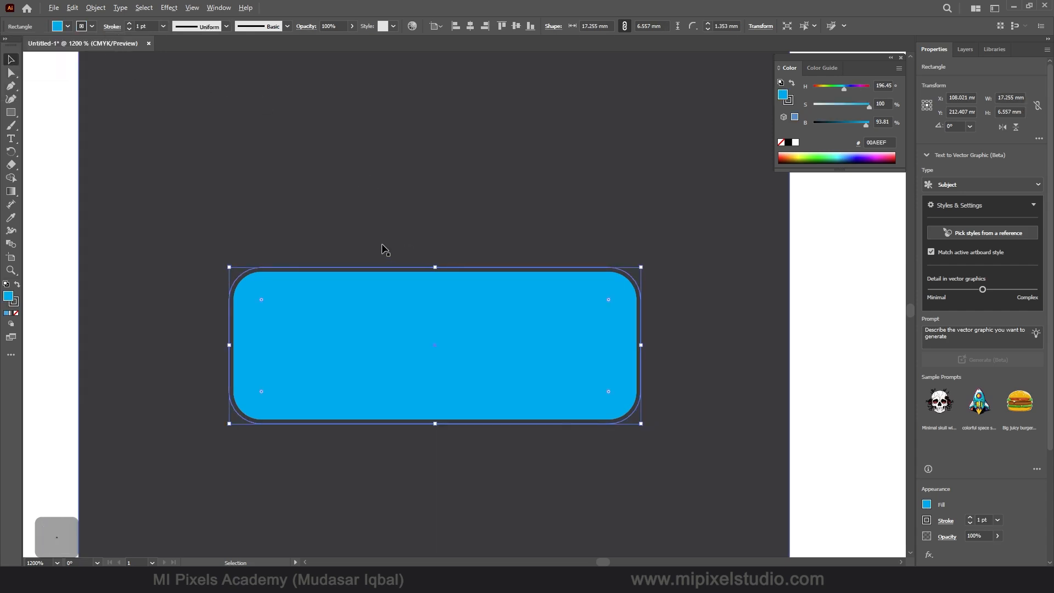
Show the blue rectangle's Appearance attributes in a taller floating panel beside the post
key(ctrl+minus)
key(ctrl+minus)
key(ctrl+minus)
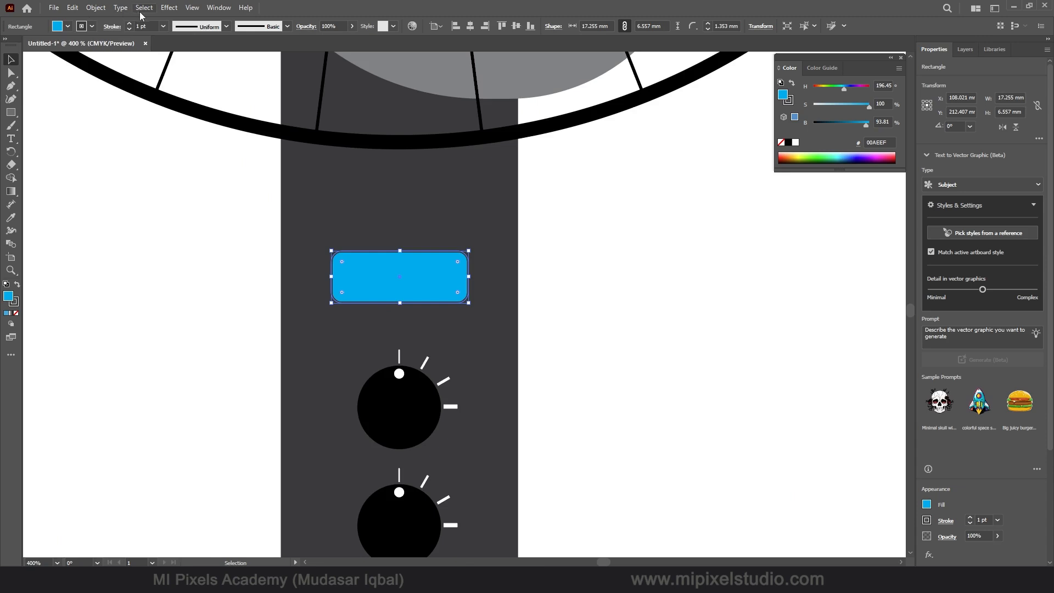
click(219, 8)
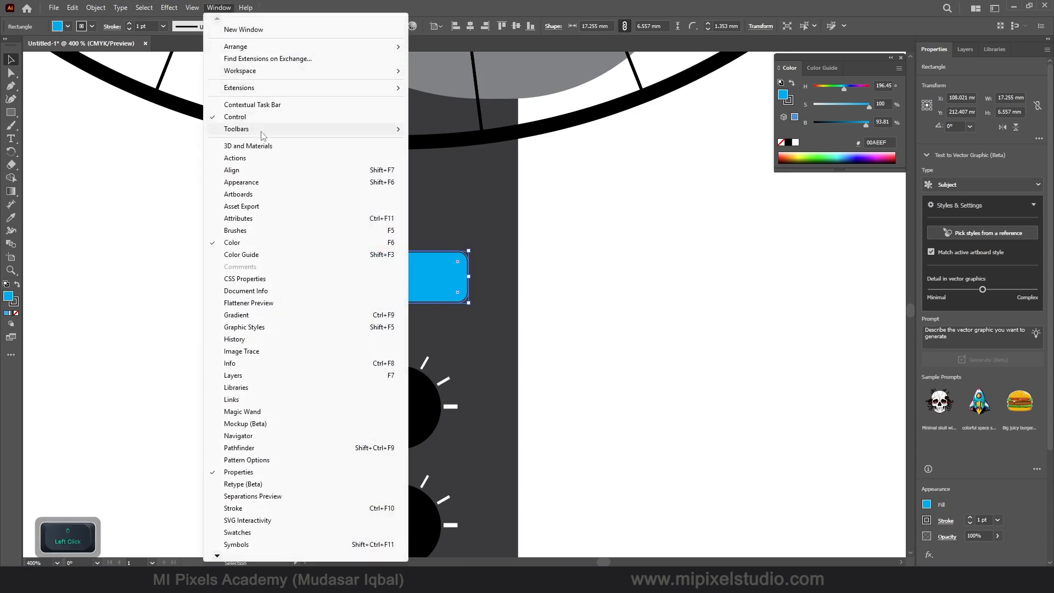
click(254, 182)
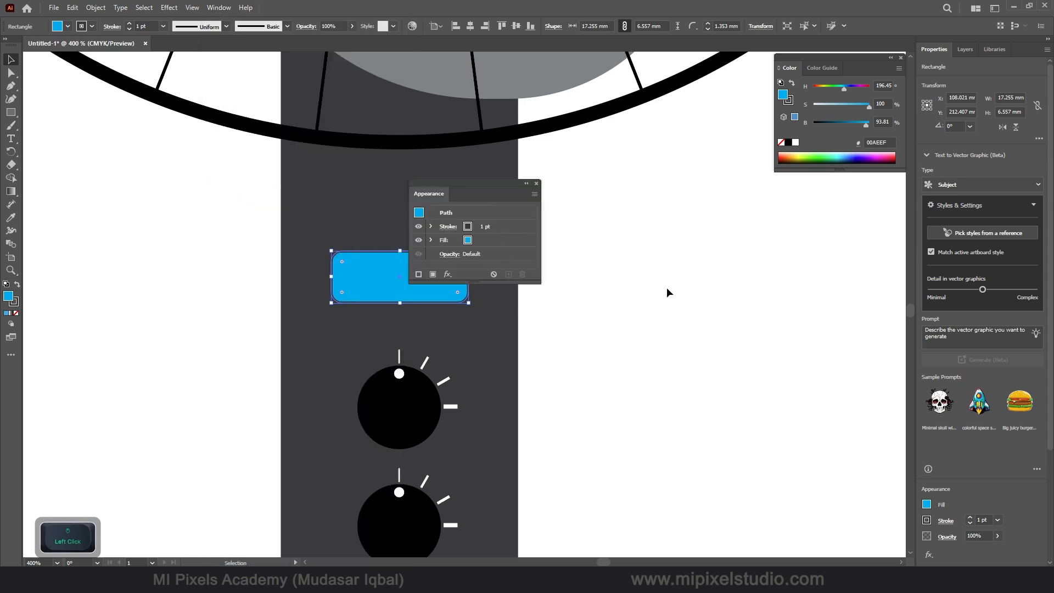
drag(478, 189, 634, 223)
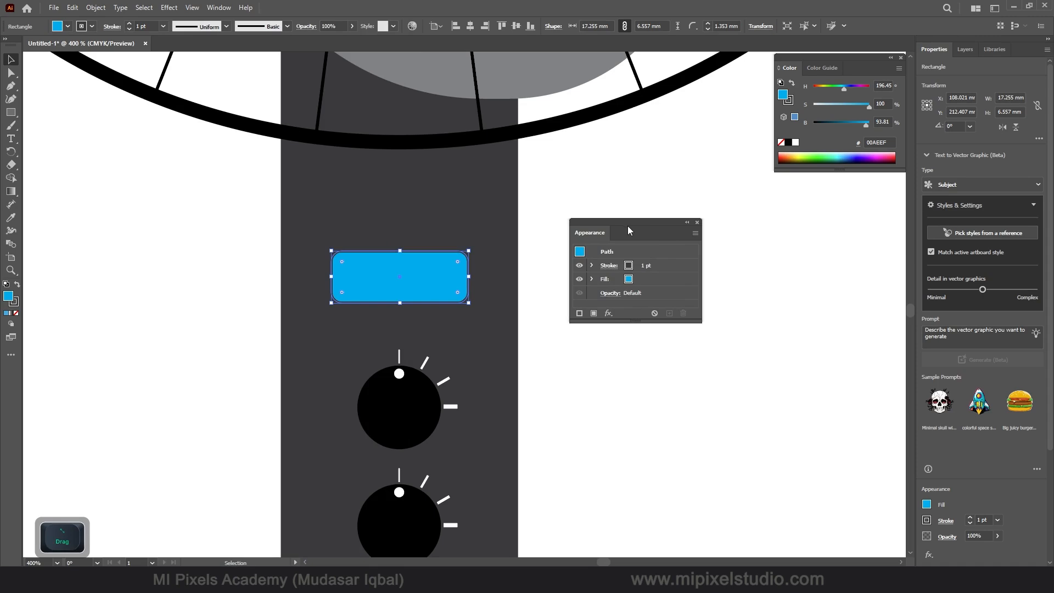
drag(630, 322, 632, 386)
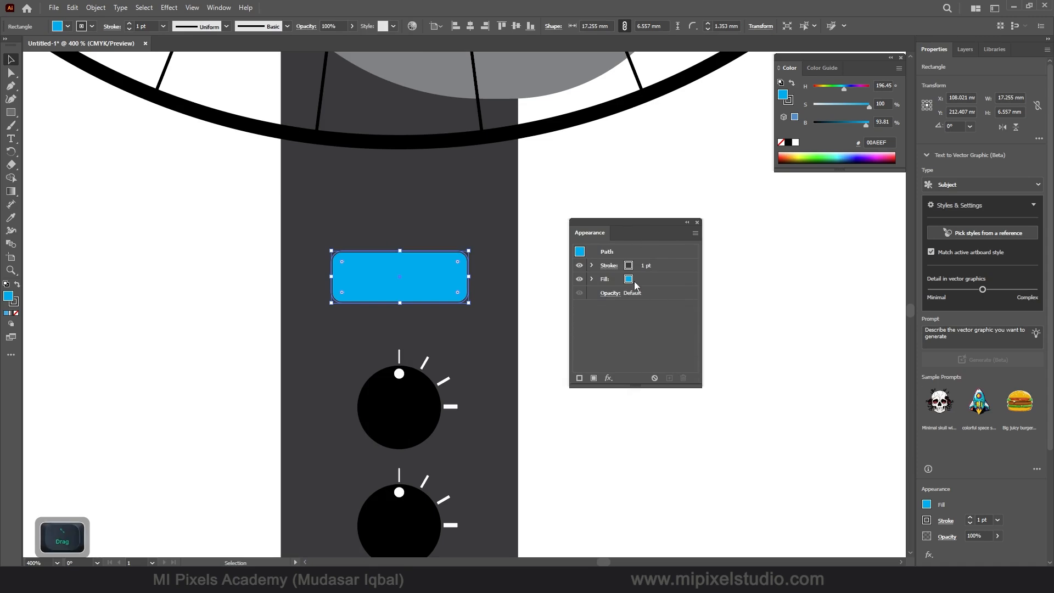
Apply an Inner Glow to the blue rectangle's fill with white Screen mode, 75% opacity, 1.764 mm blur and Edge
click(657, 282)
click(608, 377)
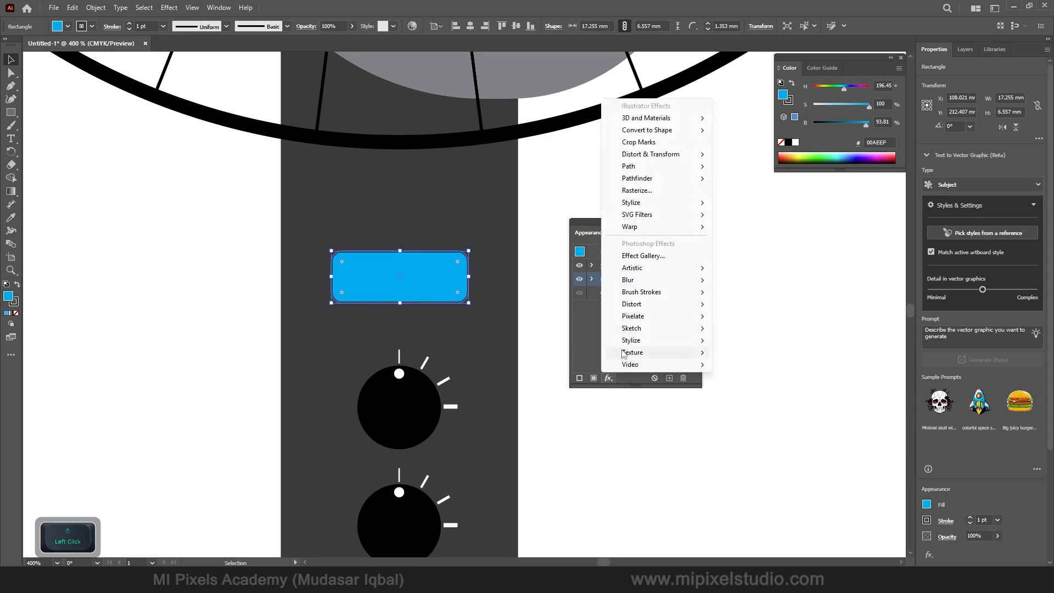
mouse_move(647, 208)
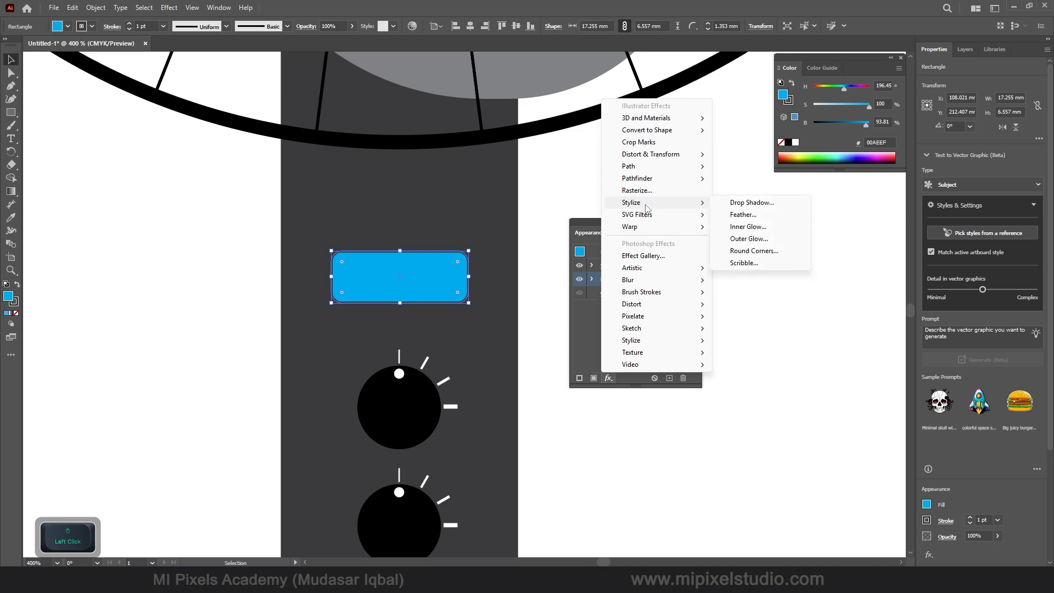
click(754, 228)
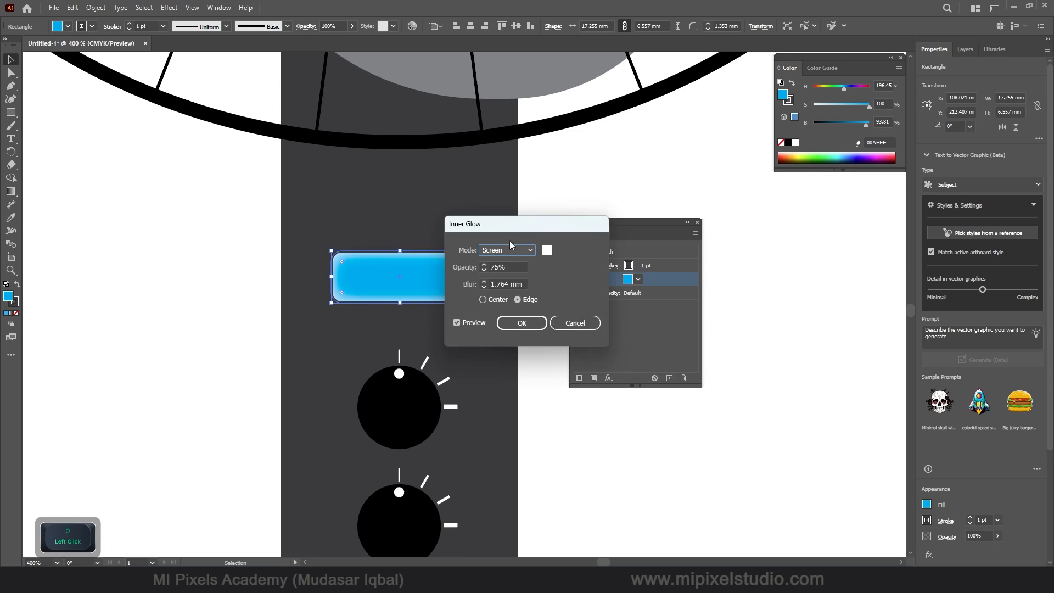
drag(520, 222, 674, 280)
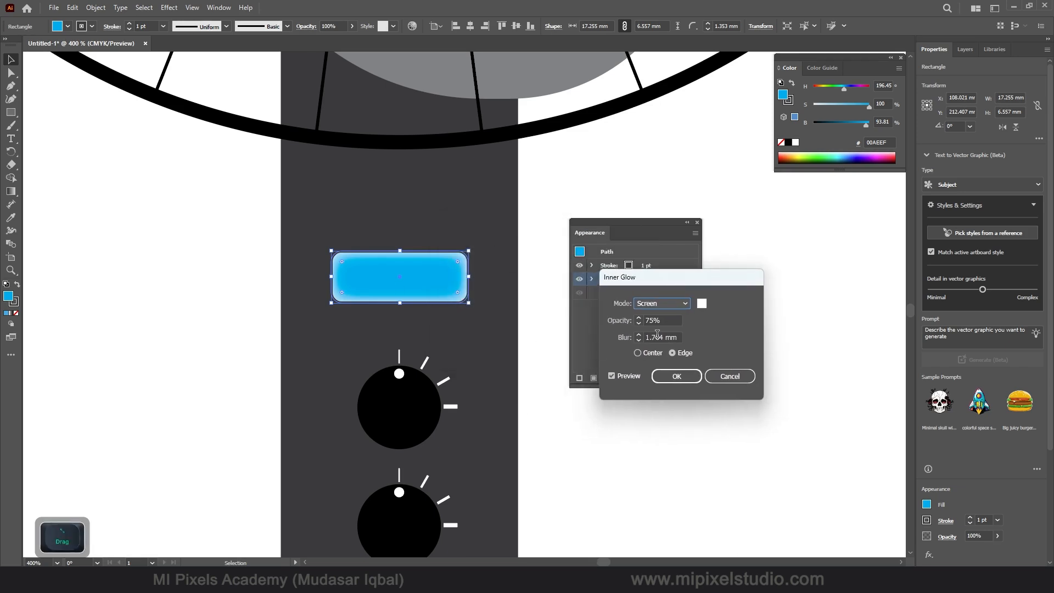
click(676, 376)
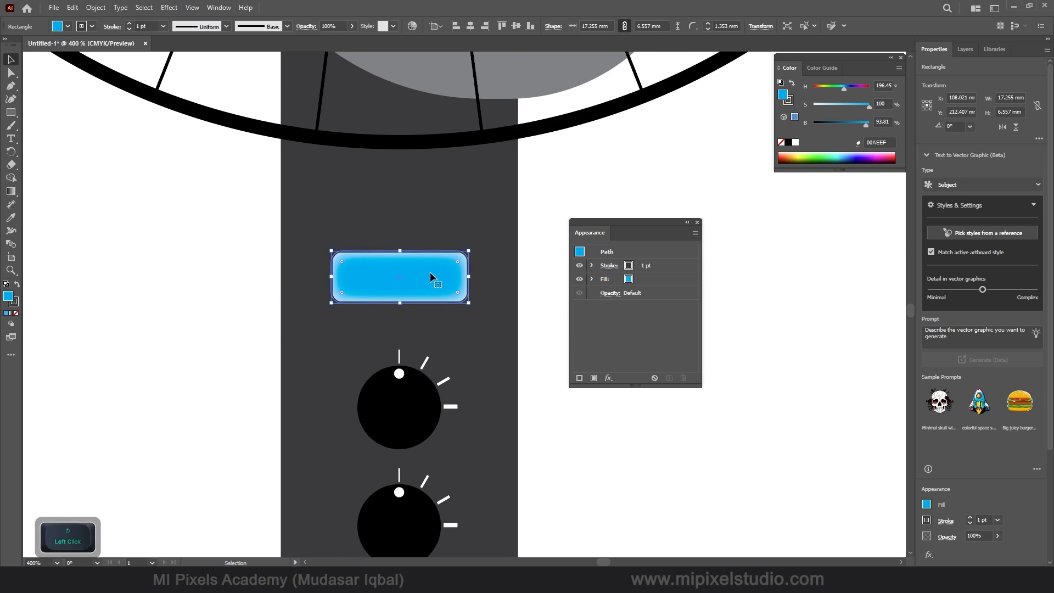
Add a Drop Shadow effect in Multiply mode at 75% opacity to the blue rectangle's stroke
click(658, 265)
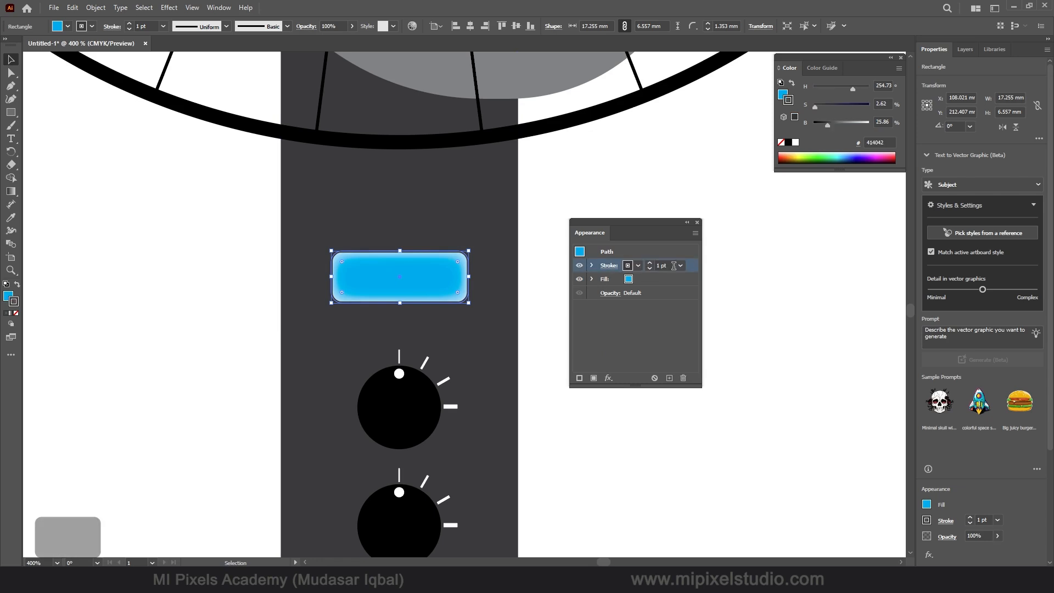
click(612, 380)
mouse_move(650, 204)
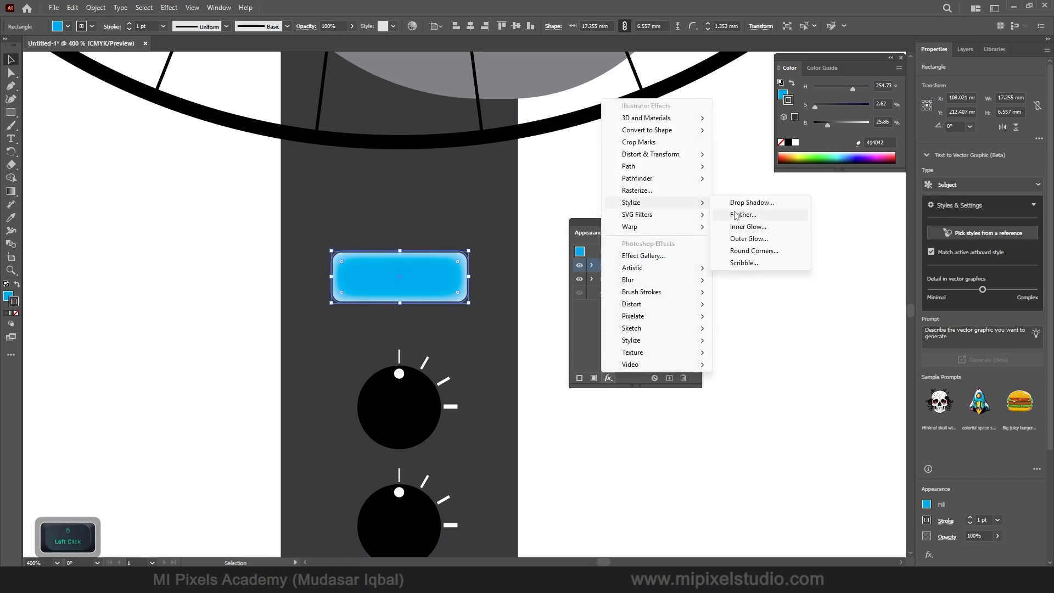
click(758, 203)
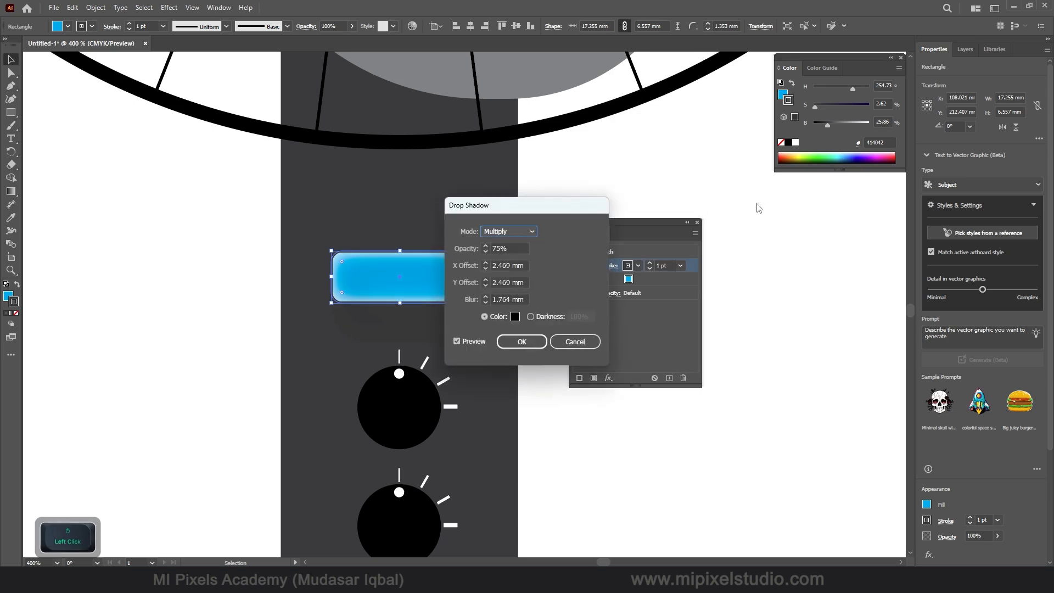
click(520, 342)
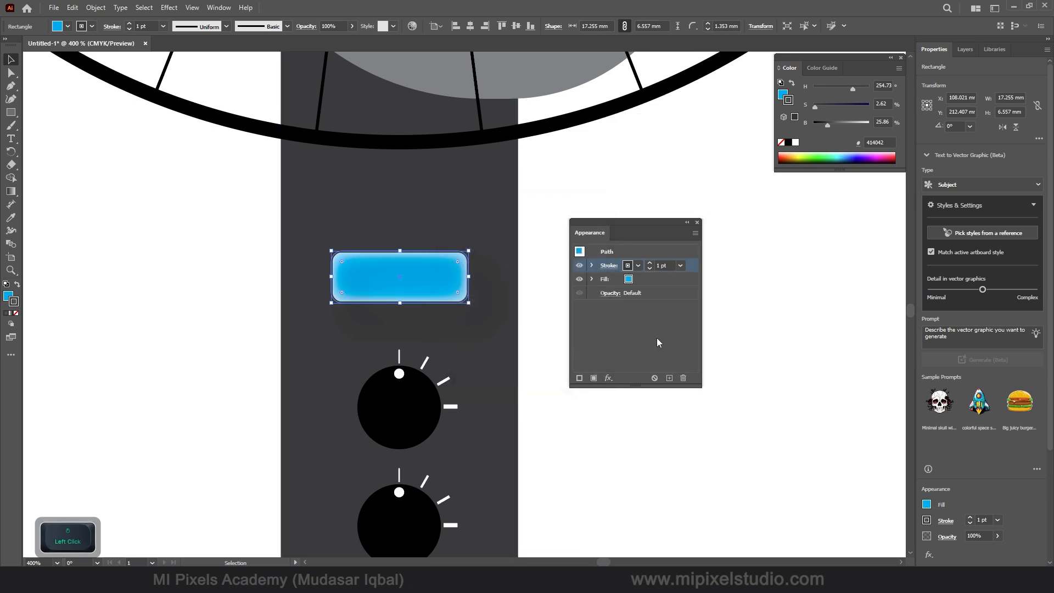
alt+scroll(420, 262, up, 4)
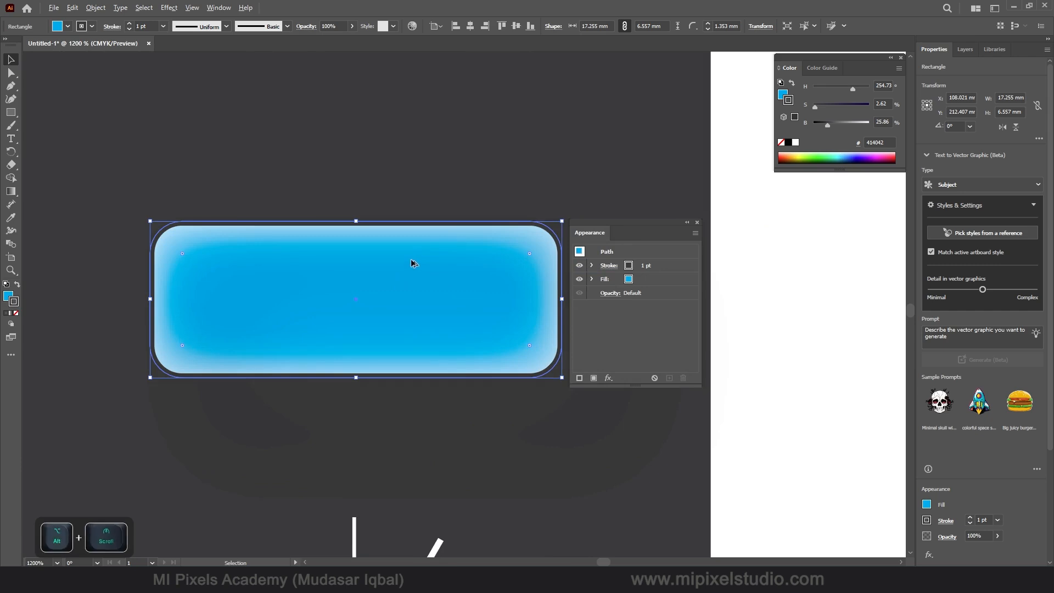
alt+scroll(378, 310, down, 1)
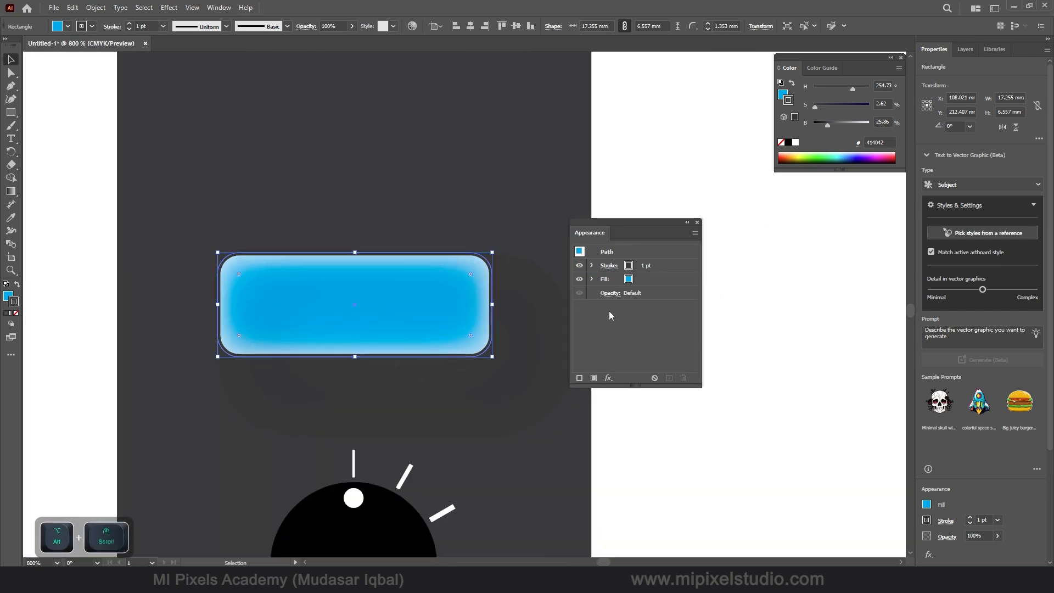
Set the stroke's drop shadow to 0.05 mm X and Y offsets with a 0.5 mm blur
click(661, 267)
click(591, 266)
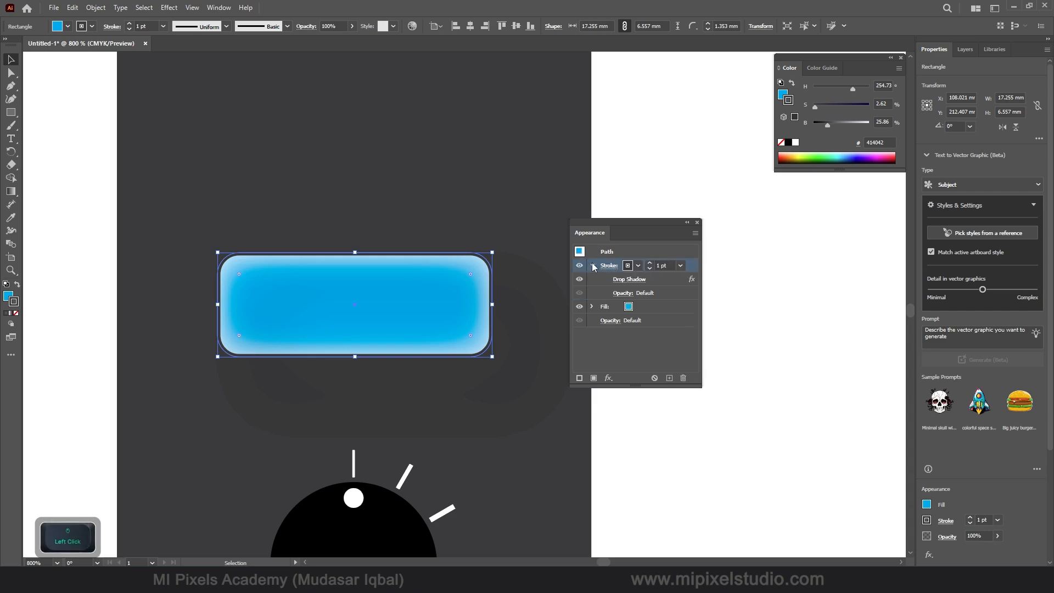
click(628, 279)
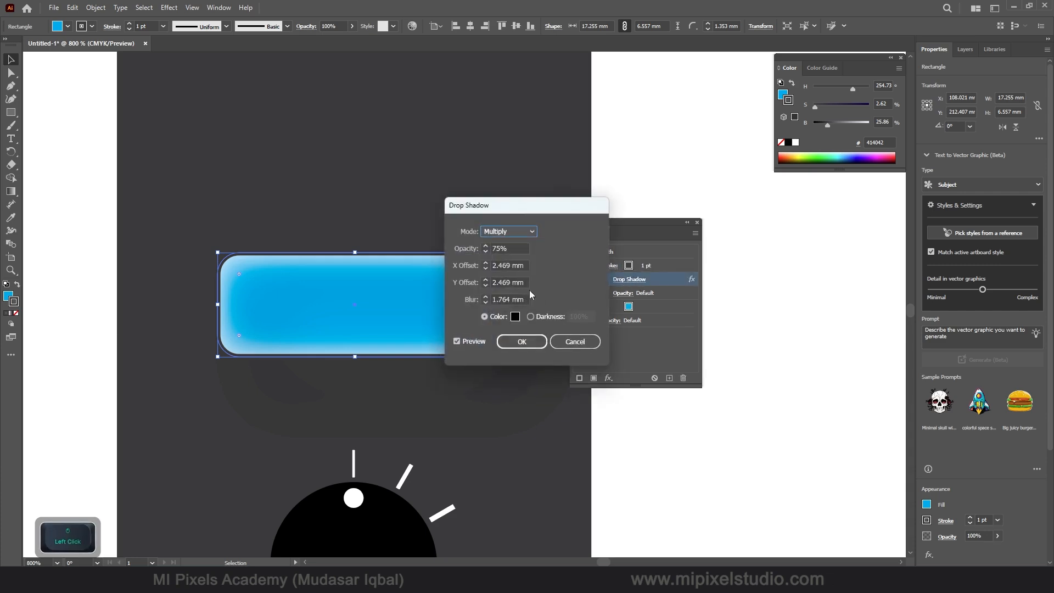
key(Tab)
key(Tab)
text(0.05)
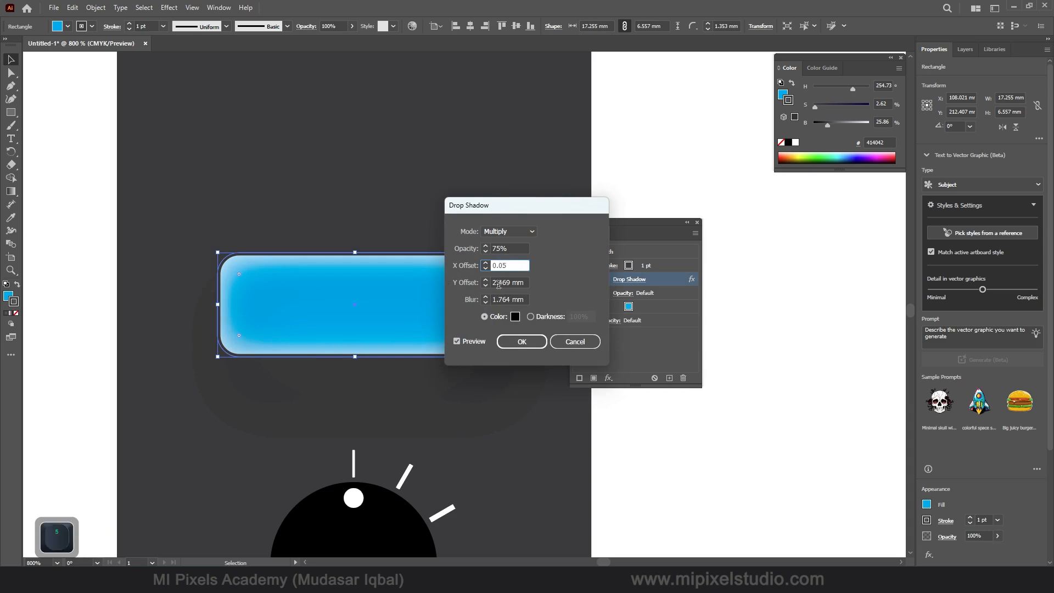
key(Tab)
text(0.05)
key(Tab)
text(0.5)
Refine the drop shadow with a 0.2 mm blur and 0.5 mm Y offset, apply it, and close the Appearance attributes
click(509, 267)
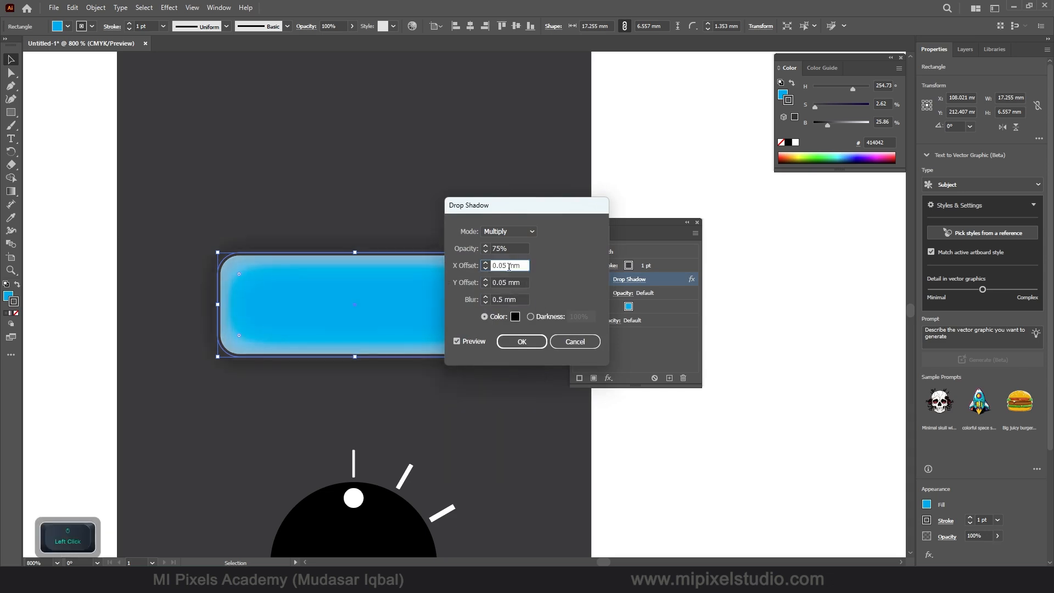
key(Tab)
key(Tab)
text(0.2)
text(1)
drag(524, 283, 481, 264)
click(515, 249)
key(Tab)
text(0.8)
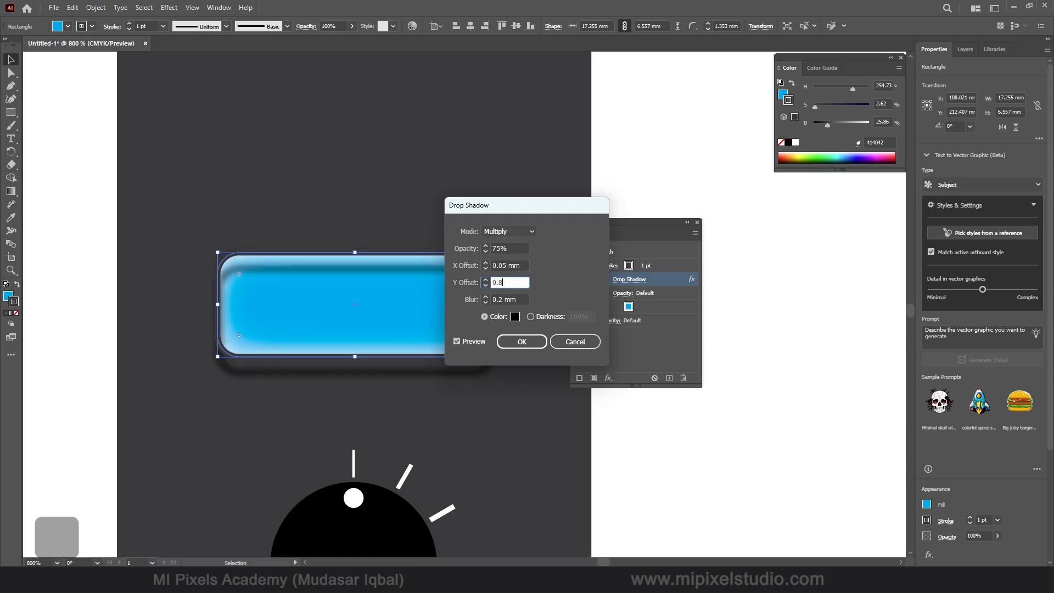
click(515, 248)
key(Tab)
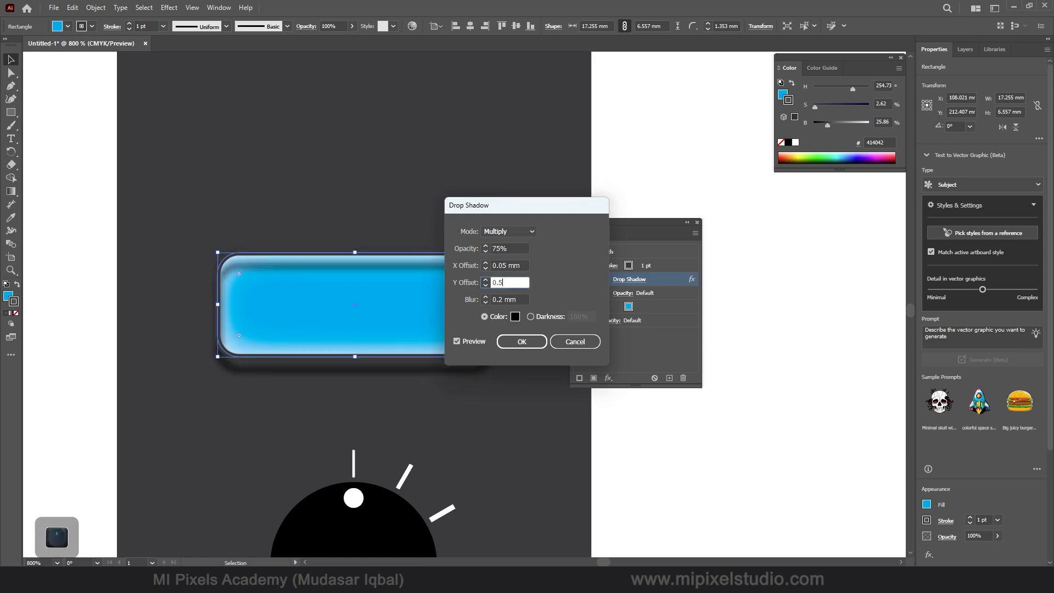
click(522, 341)
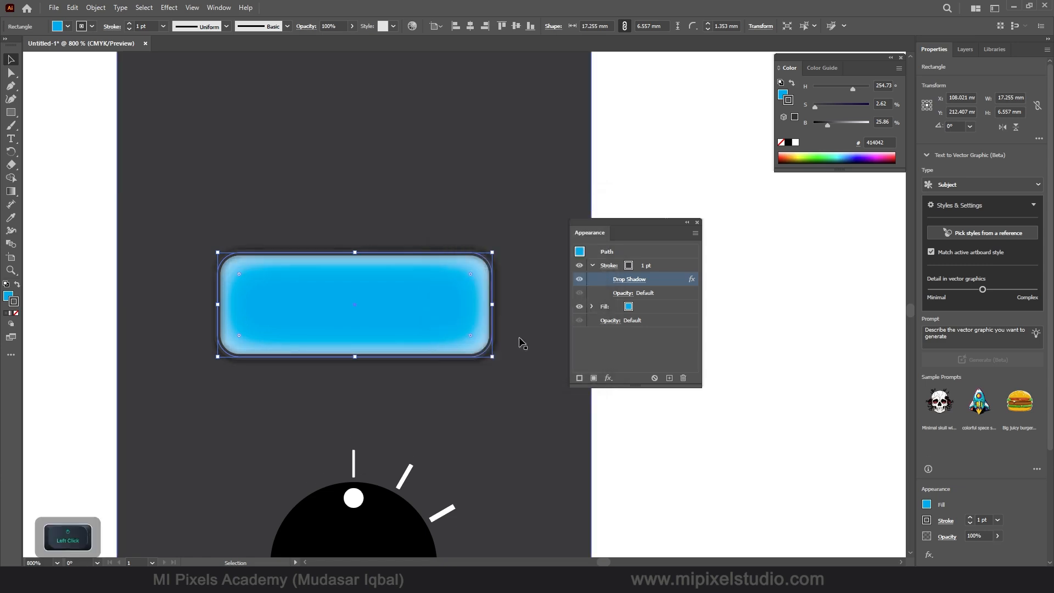
click(697, 222)
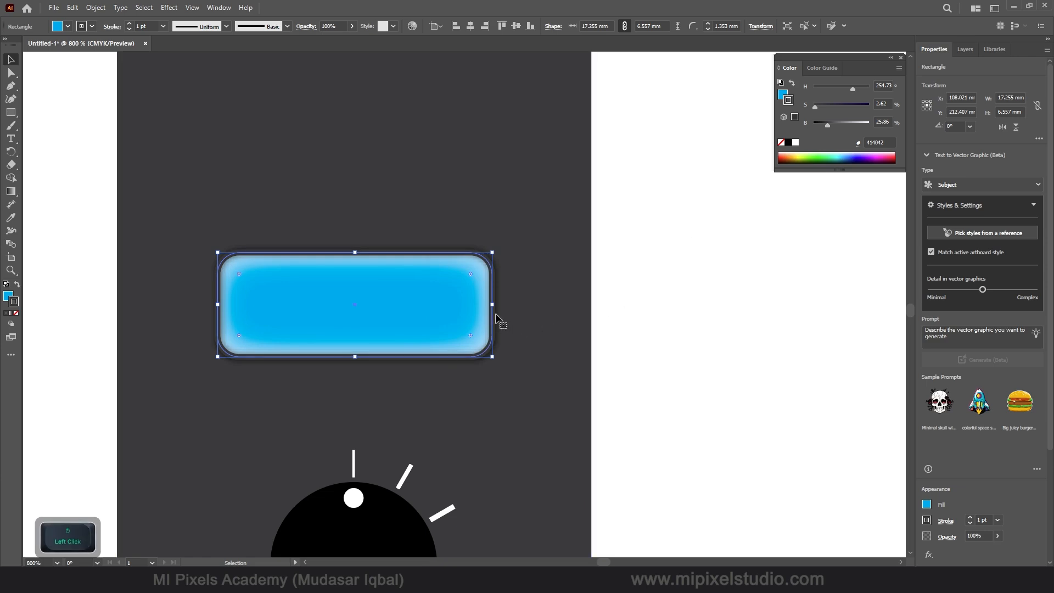
Add the point text "SP" over the blue display
scroll(525, 274, down, 1)
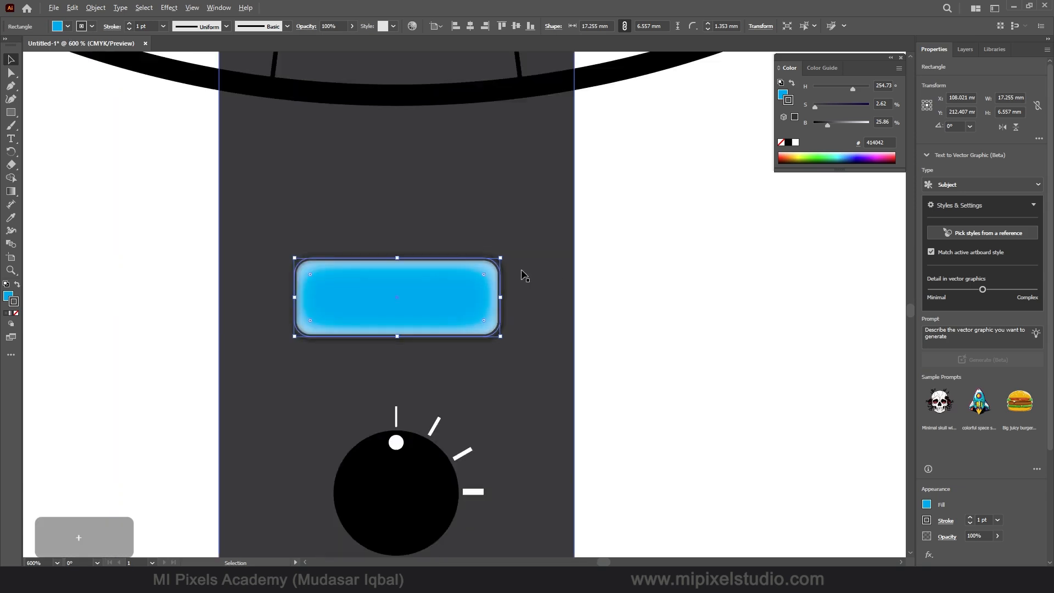
click(12, 141)
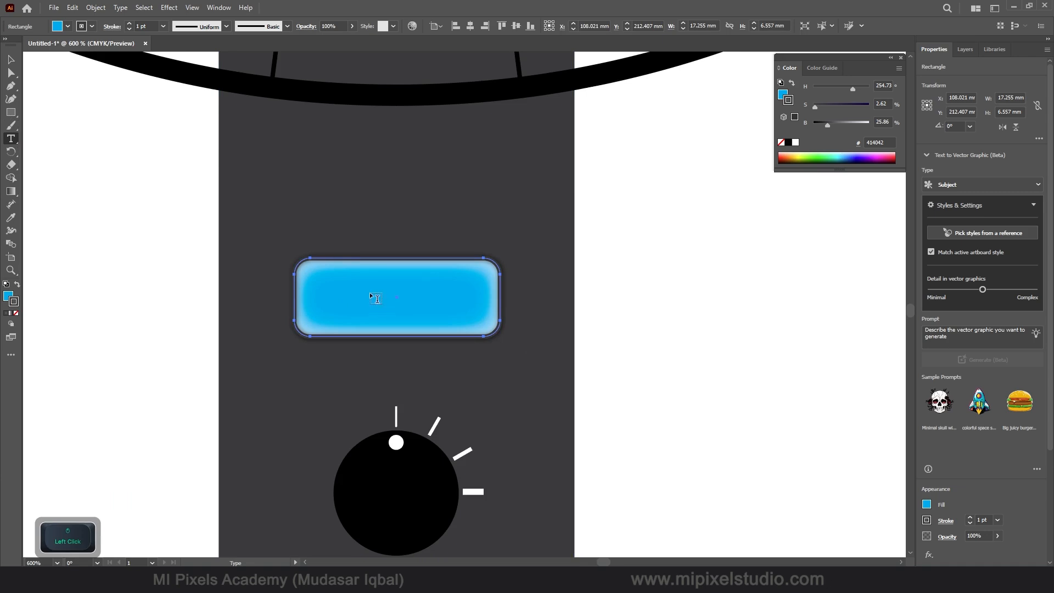
click(360, 287)
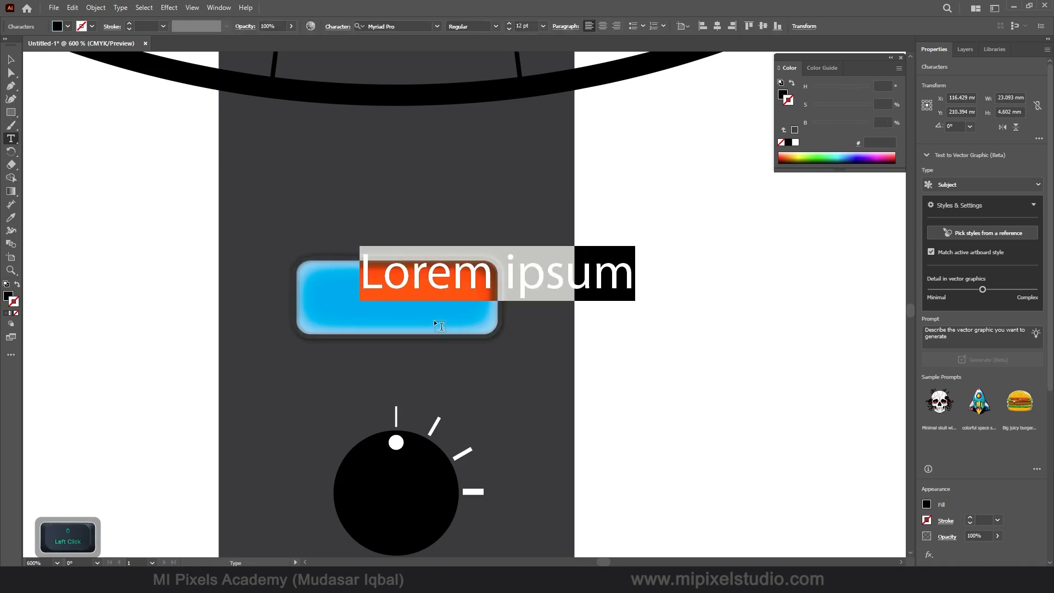
text(SP)
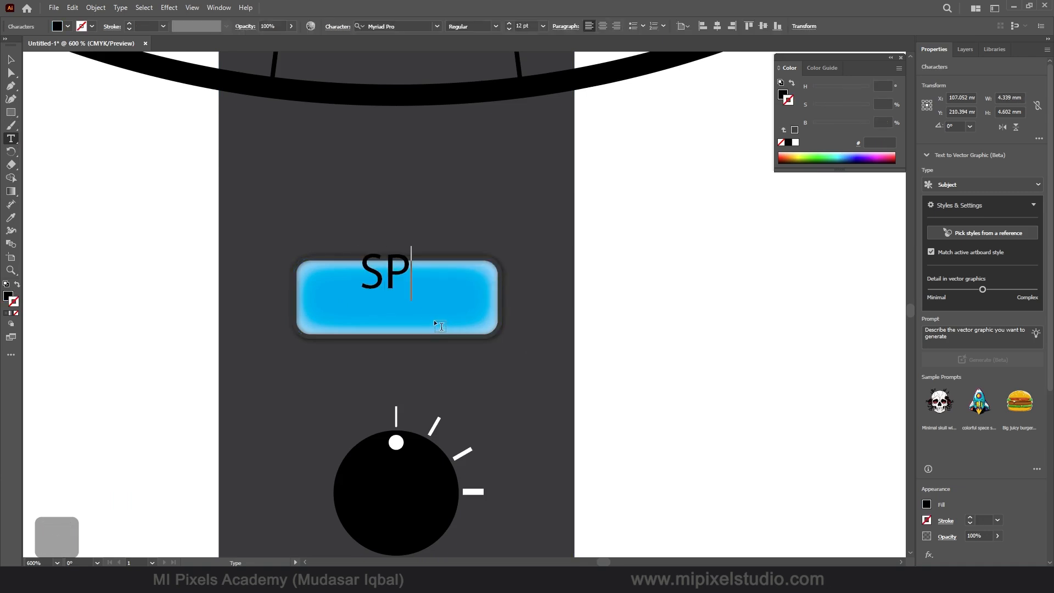
click(11, 59)
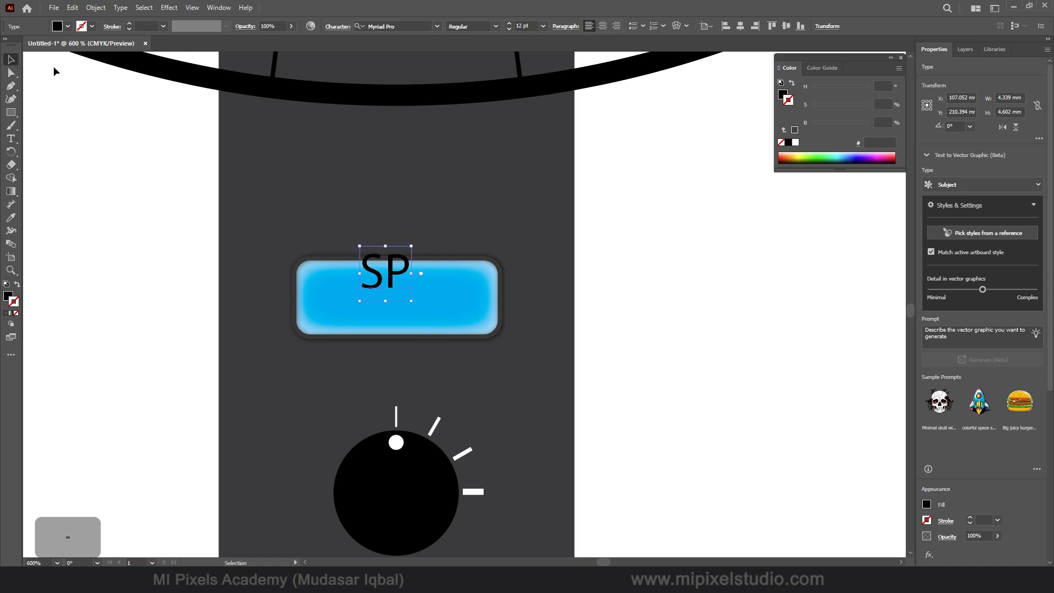
Set the font of the "SP" text to DS-Digital Bold
double_click(404, 282)
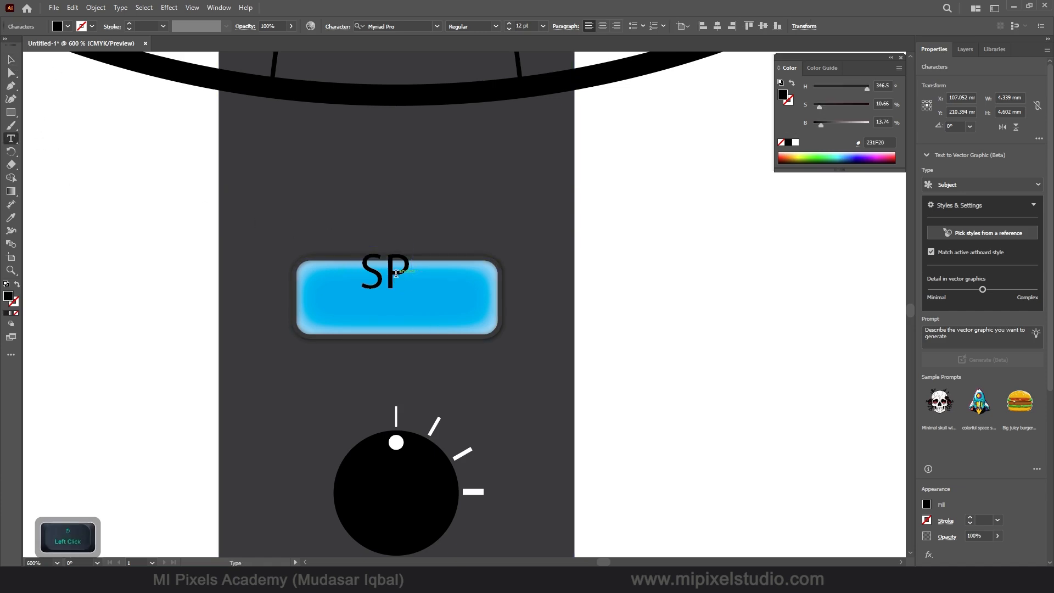
key(ctrl+a)
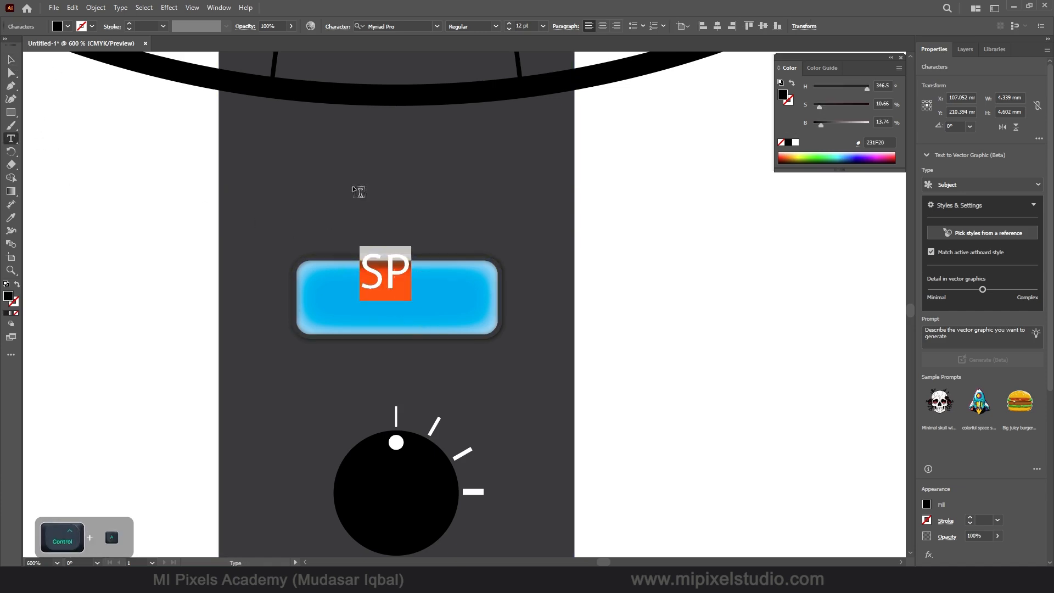
click(393, 26)
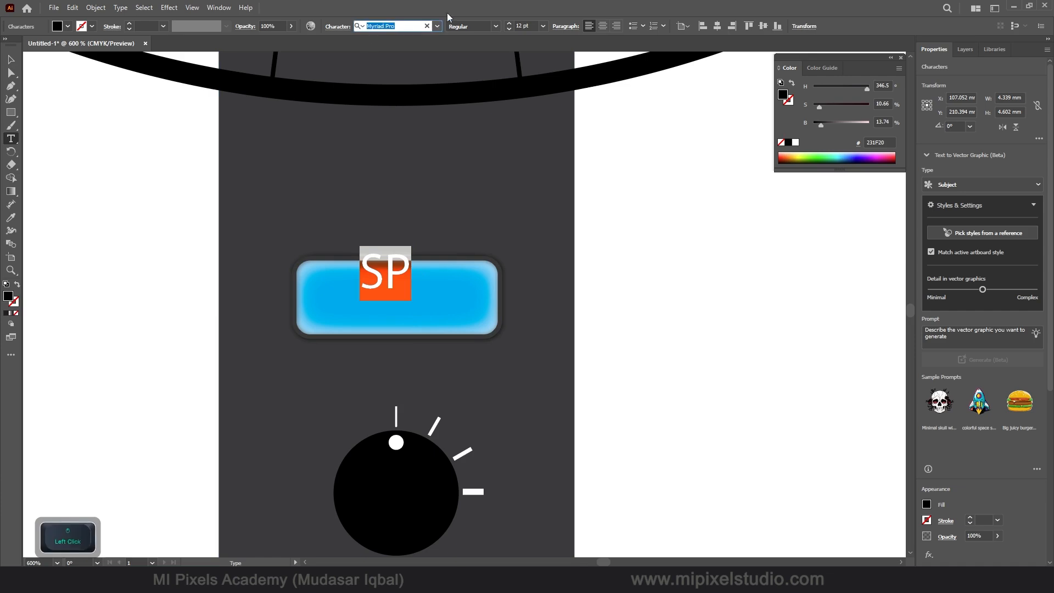
click(436, 26)
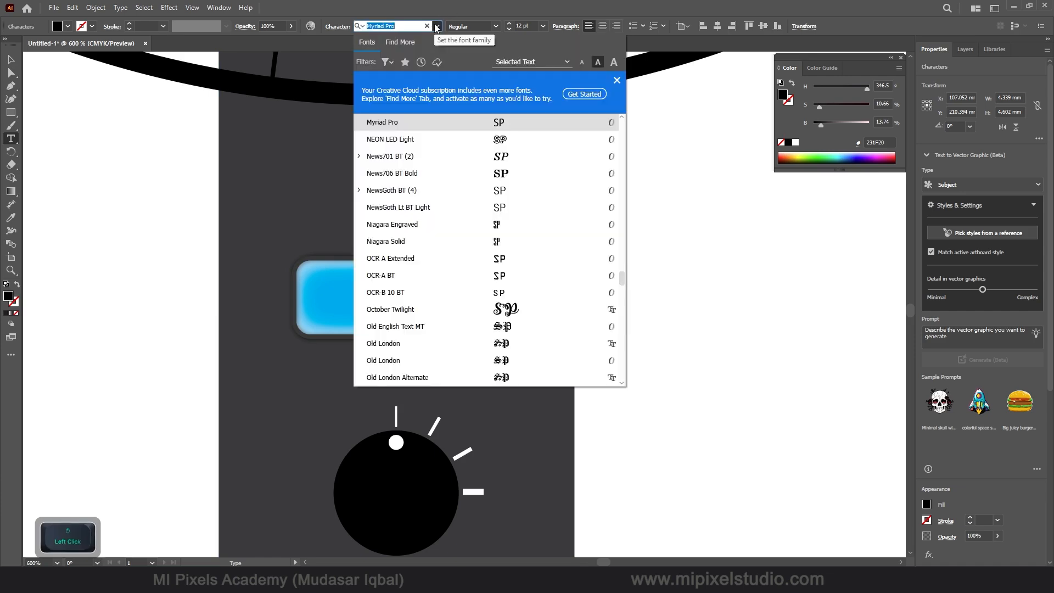
text(DC)
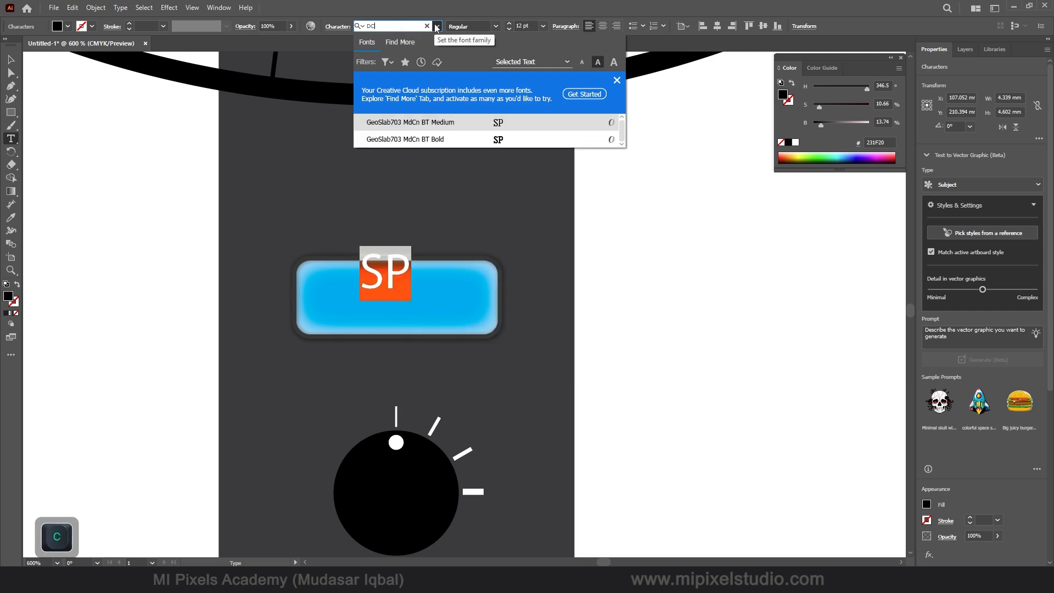
key(BackSpace)
key(BackSpace)
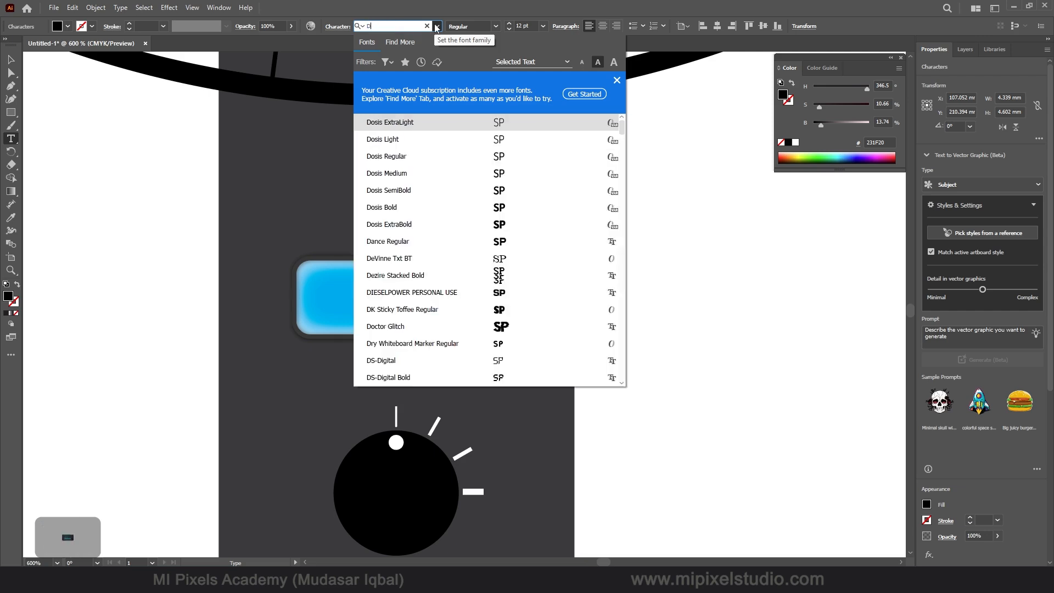
text(D)
text(GI)
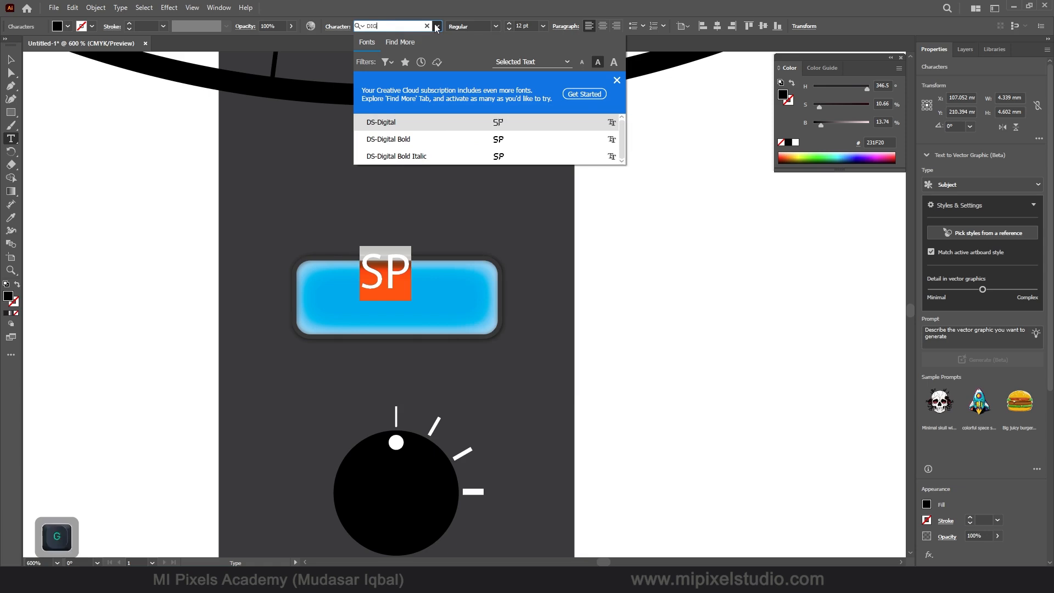
click(400, 141)
key(Escape)
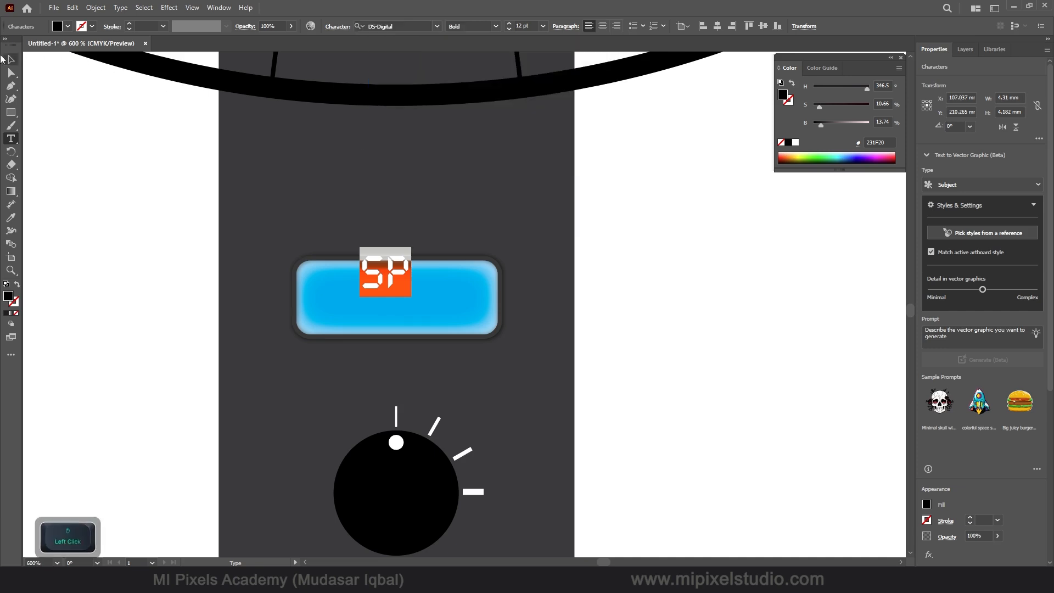
Place the "SP" text, enlarged to about 15.9 pt, at the display's left end and fill it dark grey (#58595B)
drag(390, 270, 362, 302)
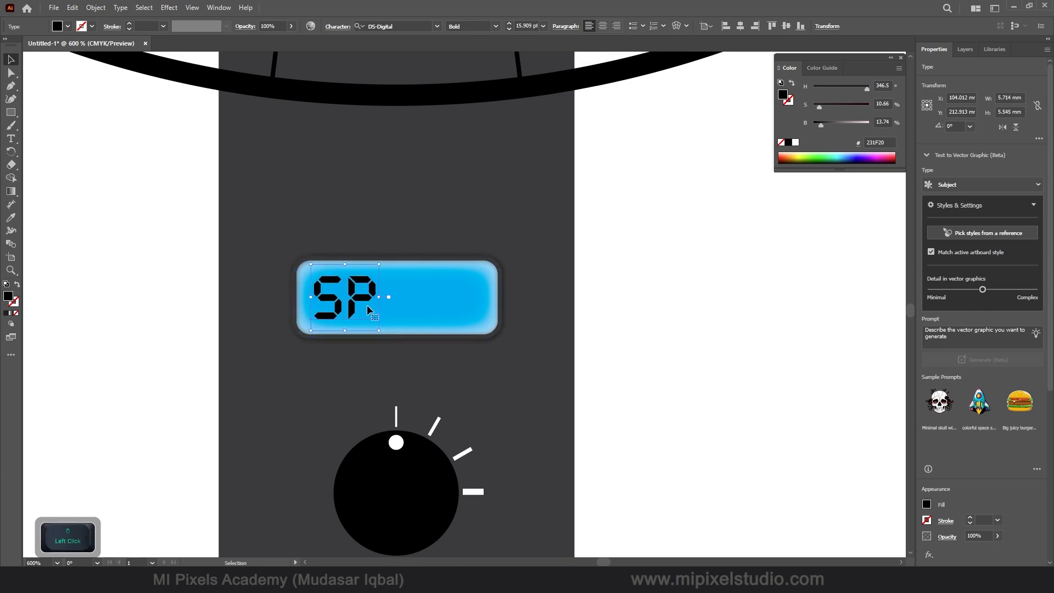
click(68, 26)
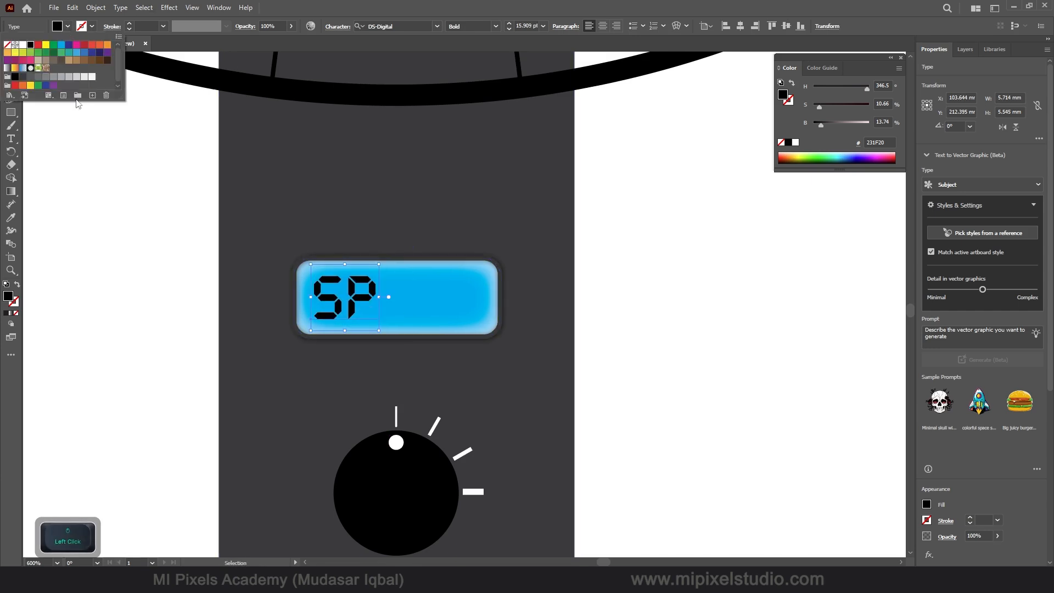
click(38, 78)
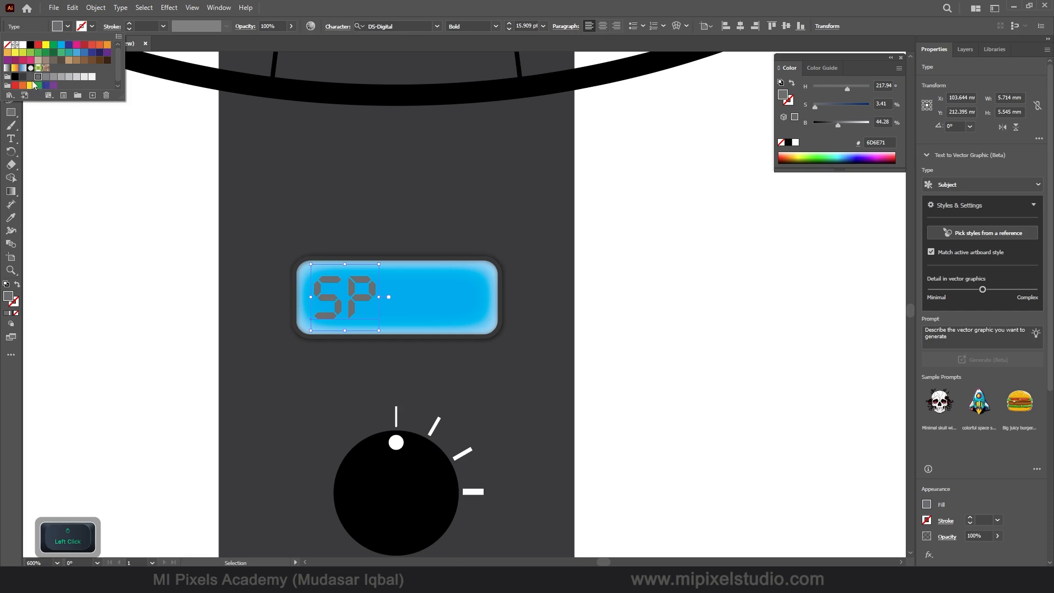
click(31, 78)
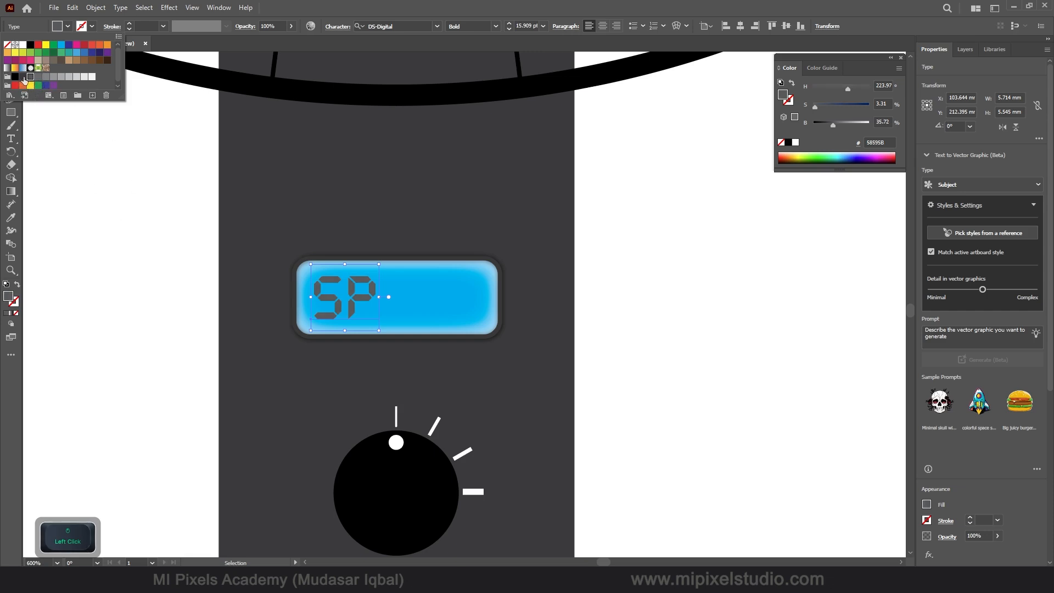
click(27, 79)
click(22, 78)
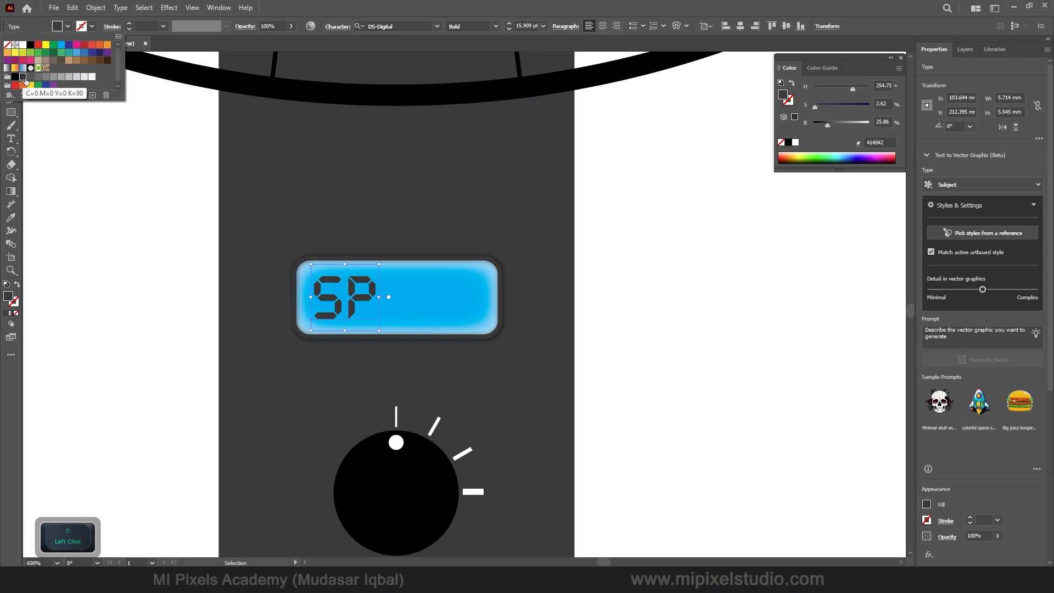
click(30, 78)
click(413, 345)
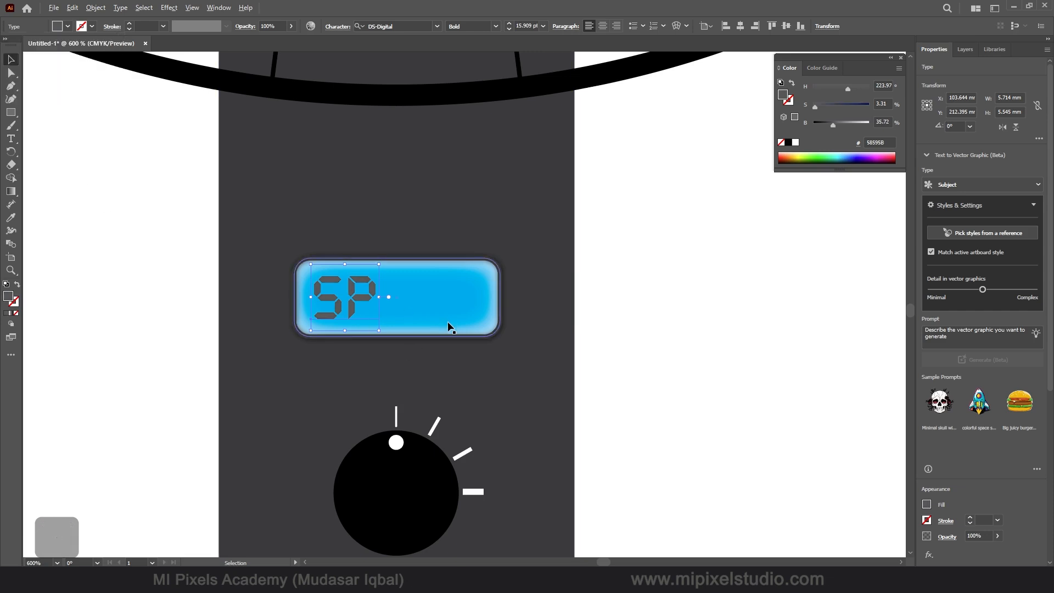
Enlarge the "SP" text on the blue display to about 18.9 pt
scroll(449, 331, up, 3)
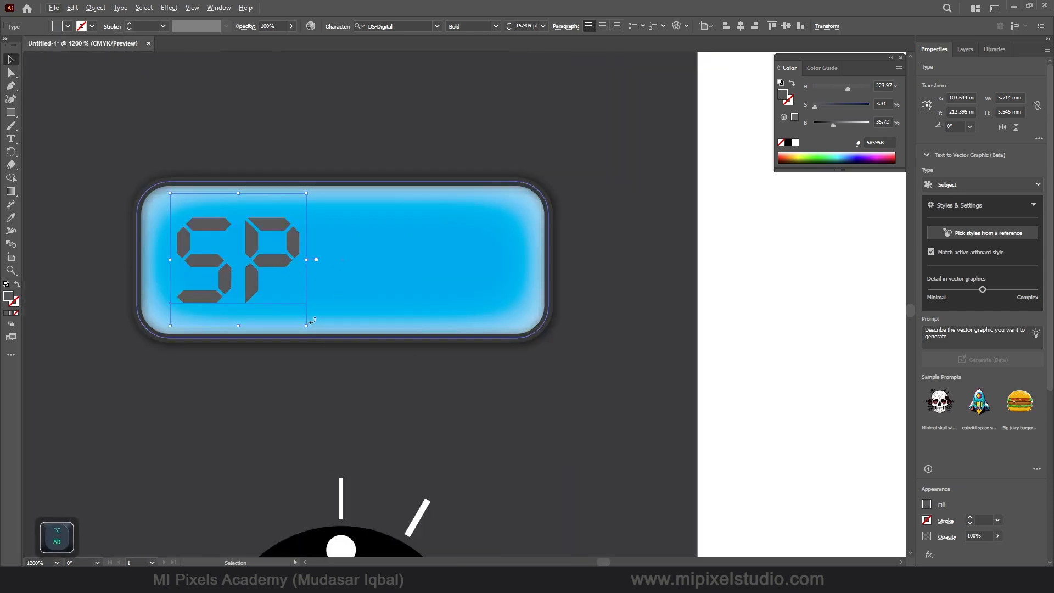
drag(307, 329, 321, 341)
key(t)
click(277, 260)
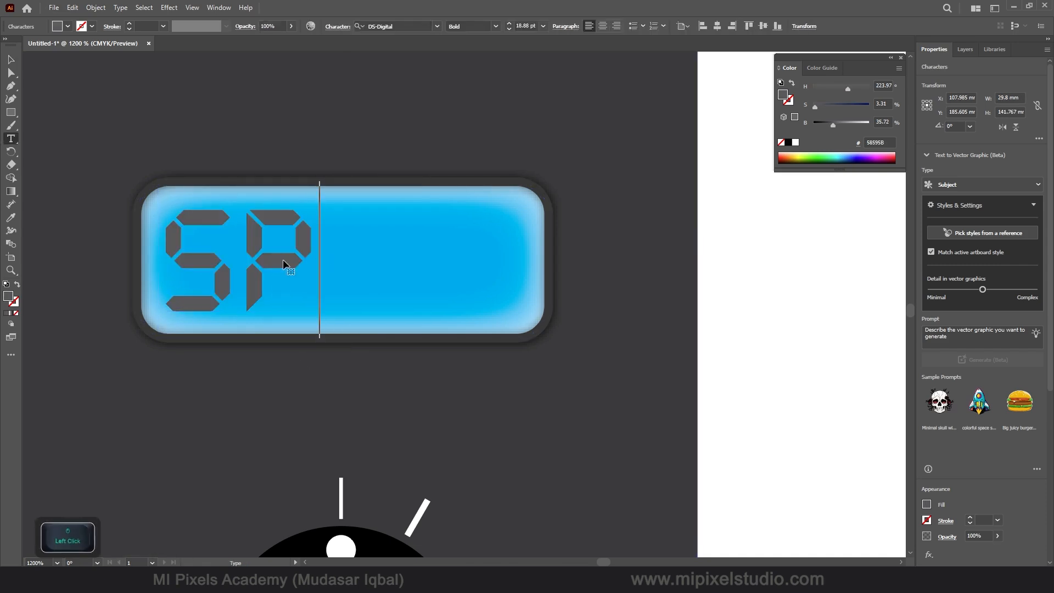
click(11, 60)
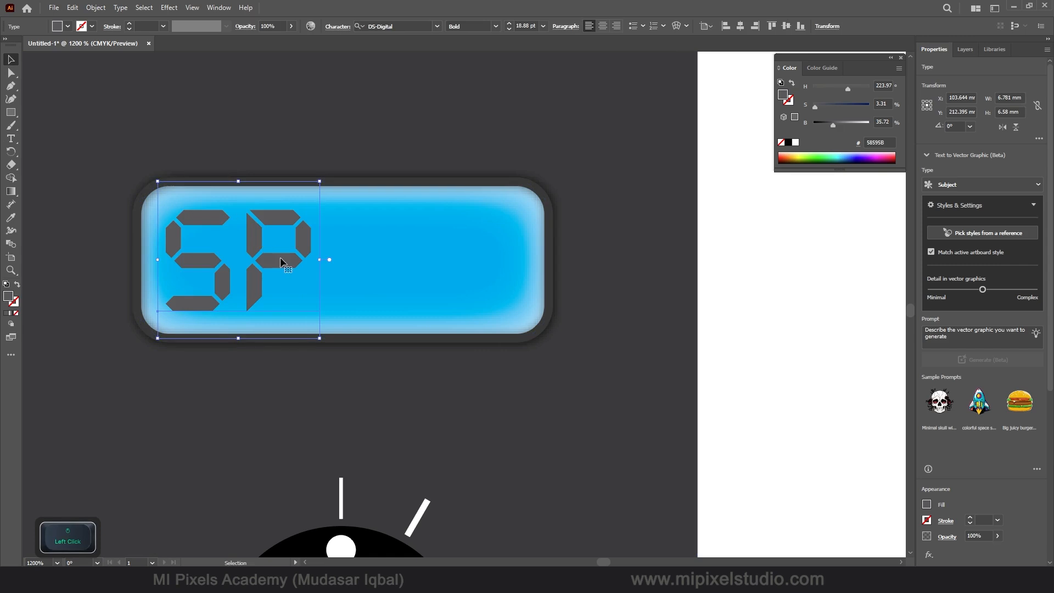
Duplicate the "SP" text to the other half of the blue display and change the copy's text to "4"
drag(284, 259, 494, 262)
key(t)
click(494, 268)
key(ctrl+a)
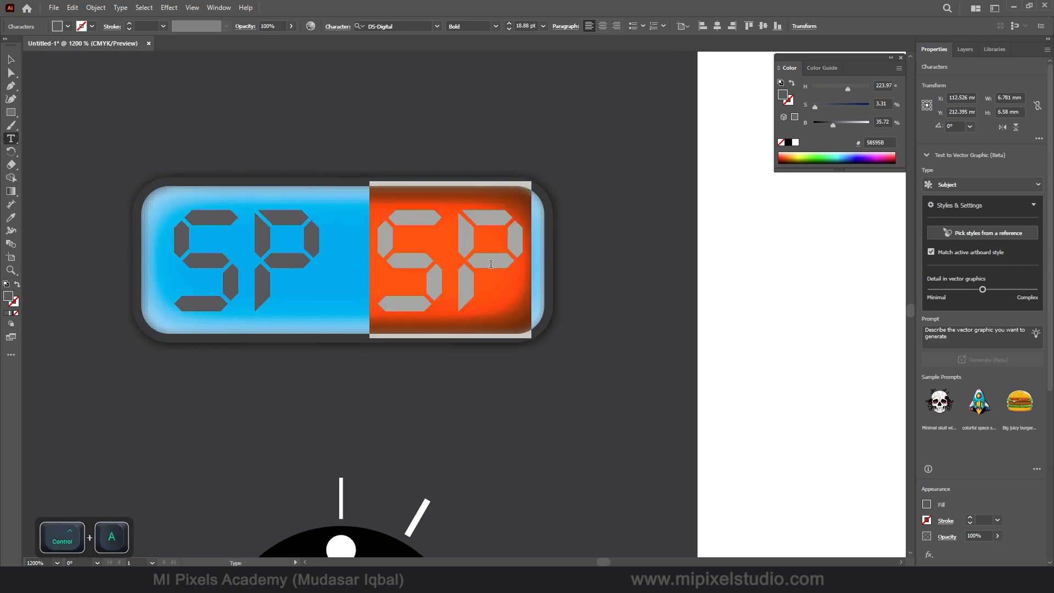
text(4)
key(Escape)
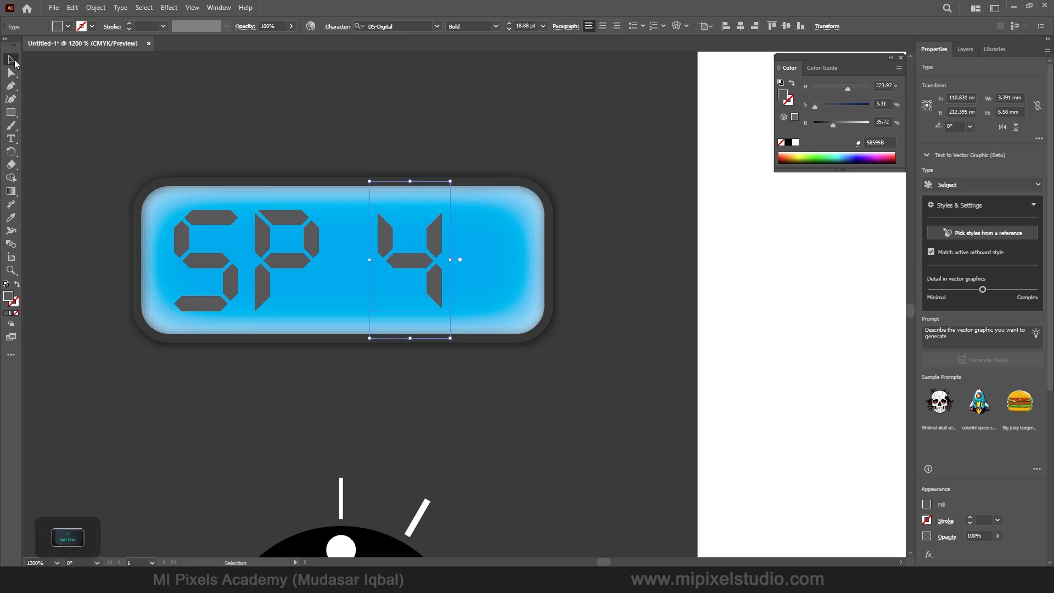
Move the "4" to the right end of the blue display and deselect it
click(402, 260)
drag(402, 260, 457, 258)
click(736, 264)
Select the whole fan and scale it down to about 88 × 215 mm to fit within the artboard
alt+scroll(482, 277, down, 8)
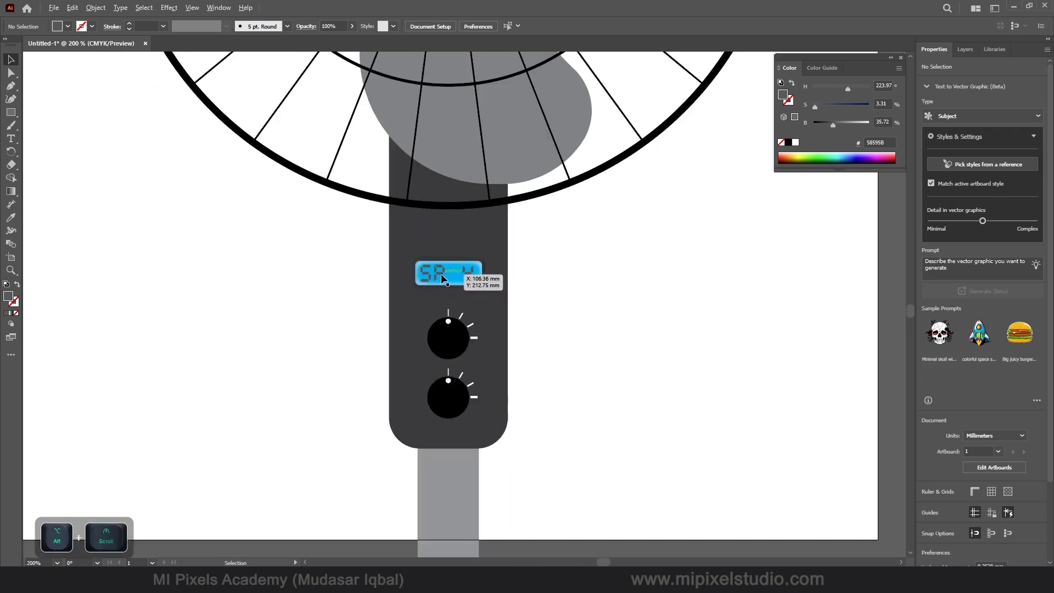
alt+scroll(423, 279, down, 2)
alt+scroll(426, 296, up, 1)
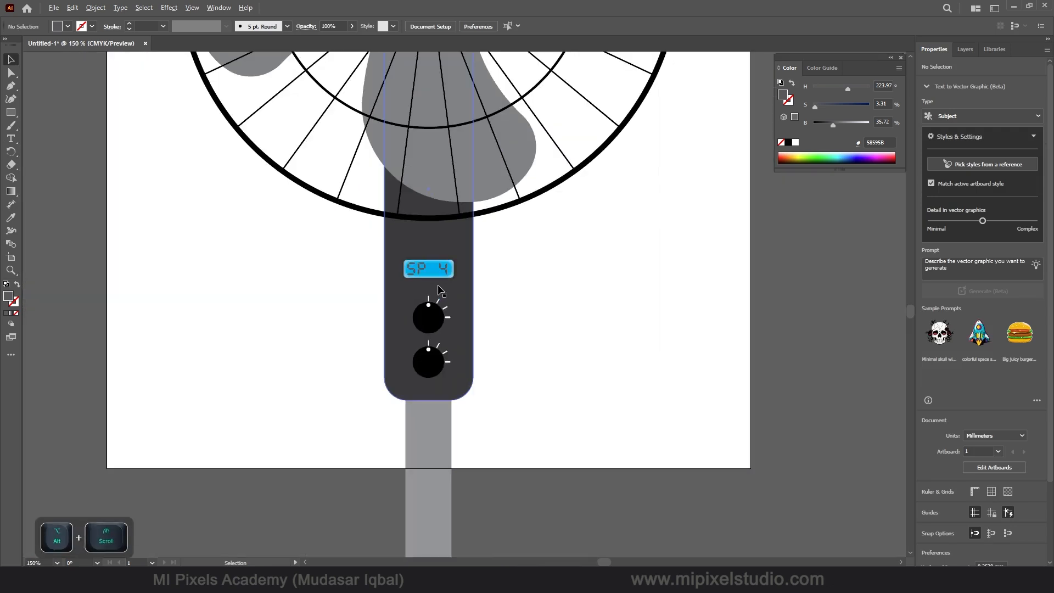
alt+scroll(425, 301, down, 2)
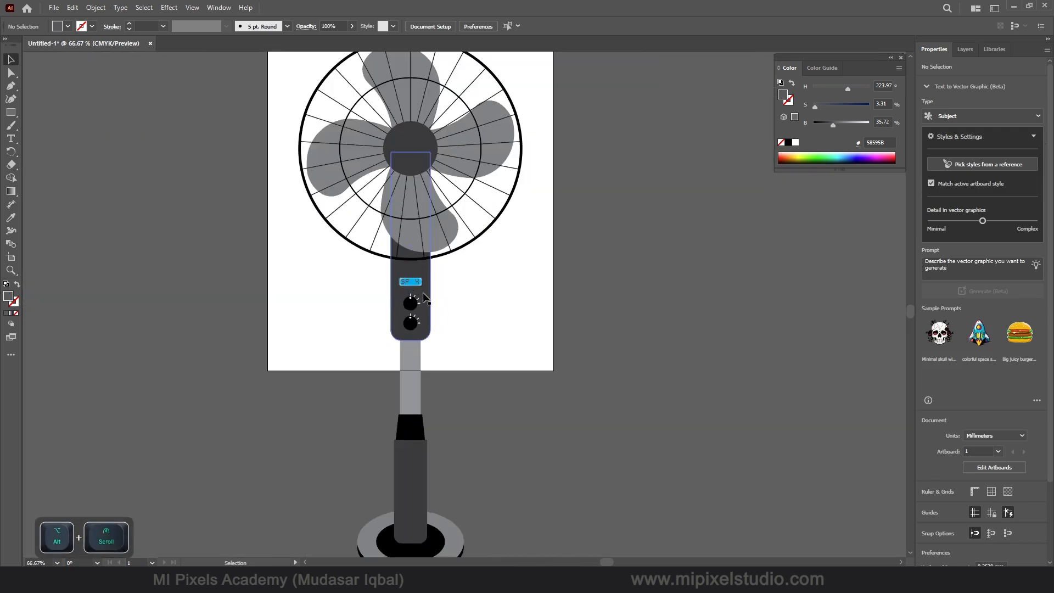
alt+scroll(406, 297, down, 2)
drag(332, 176, 412, 291)
alt+scroll(476, 446, up, 1)
alt+scroll(390, 325, down, 2)
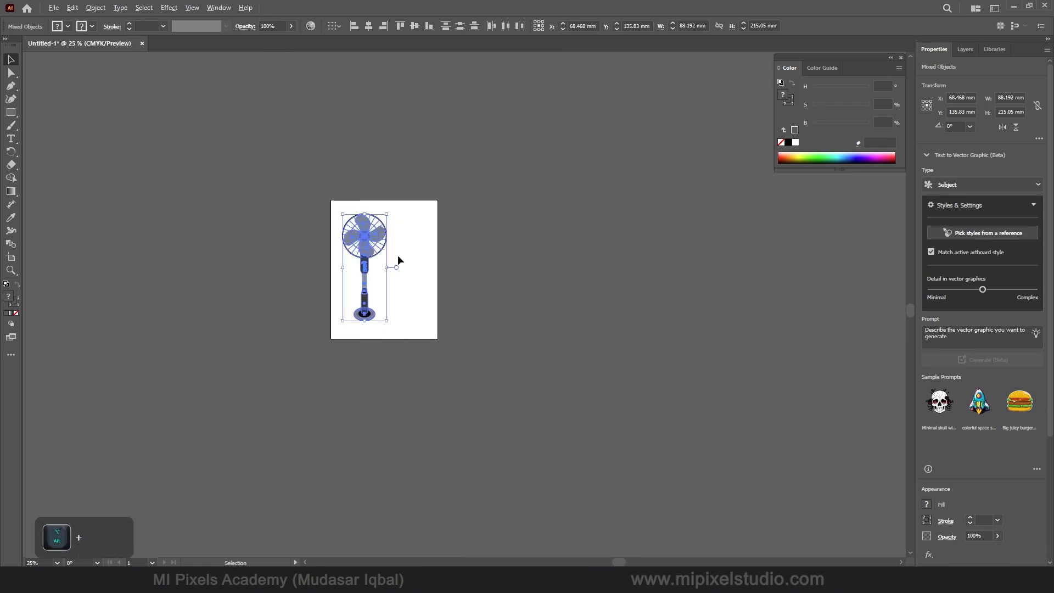
Move the fan to the middle of the artboard and enlarge it to nearly the artboard's full height
alt+scroll(355, 232, up, 3)
drag(311, 226, 351, 227)
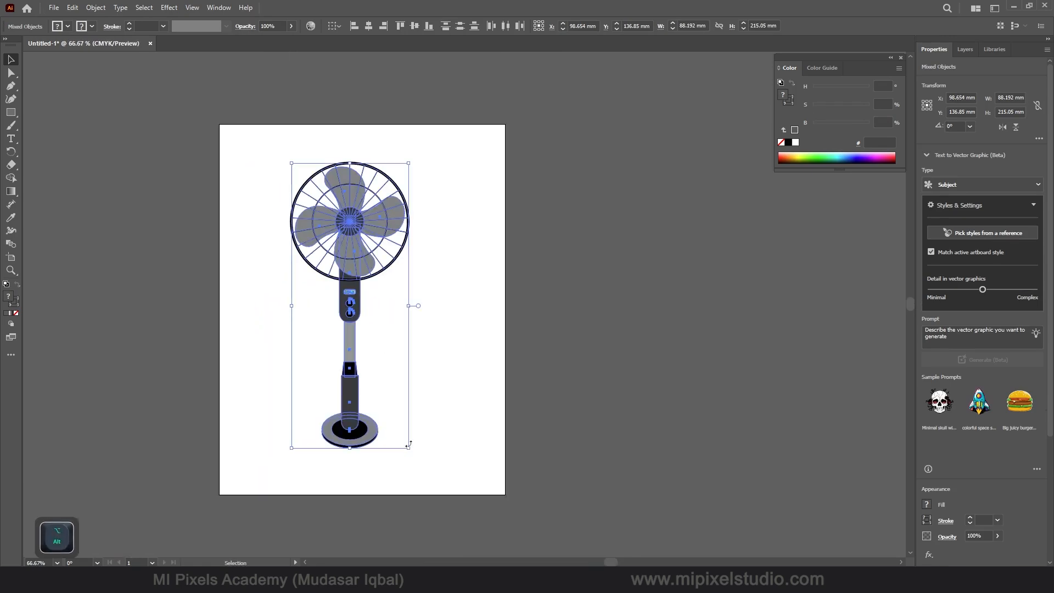
drag(414, 452, 418, 451)
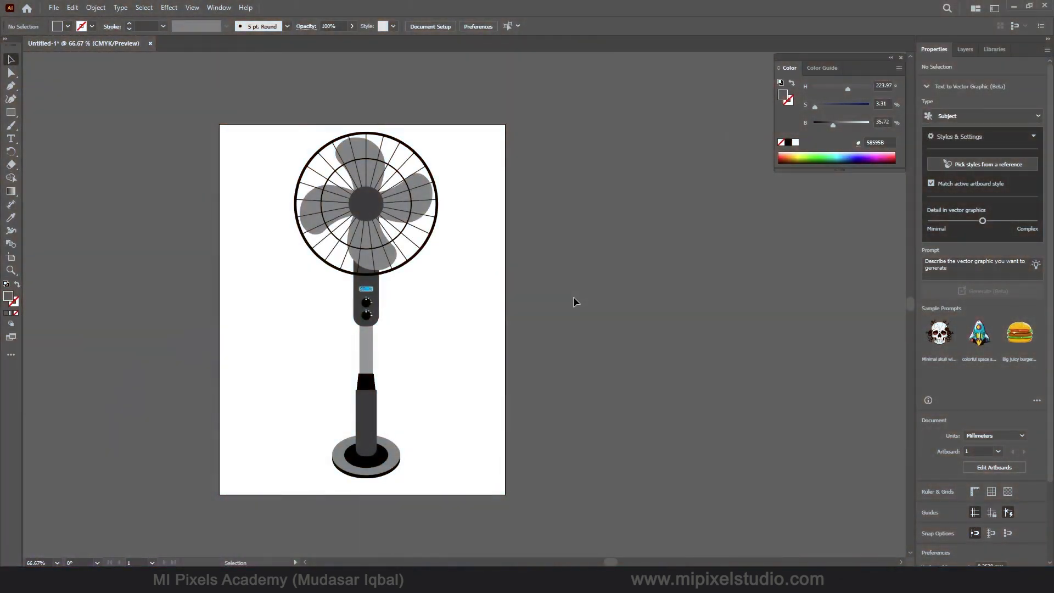